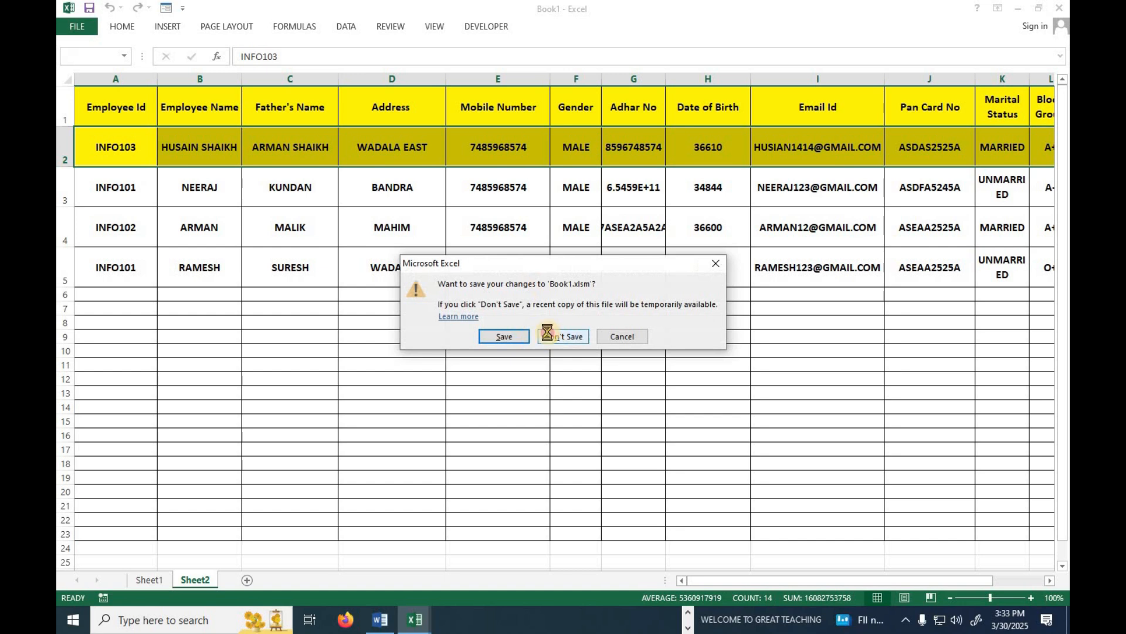
# Open a new blank workbook, Book3, to hold the employee form.
pyautogui.click(371, 185)
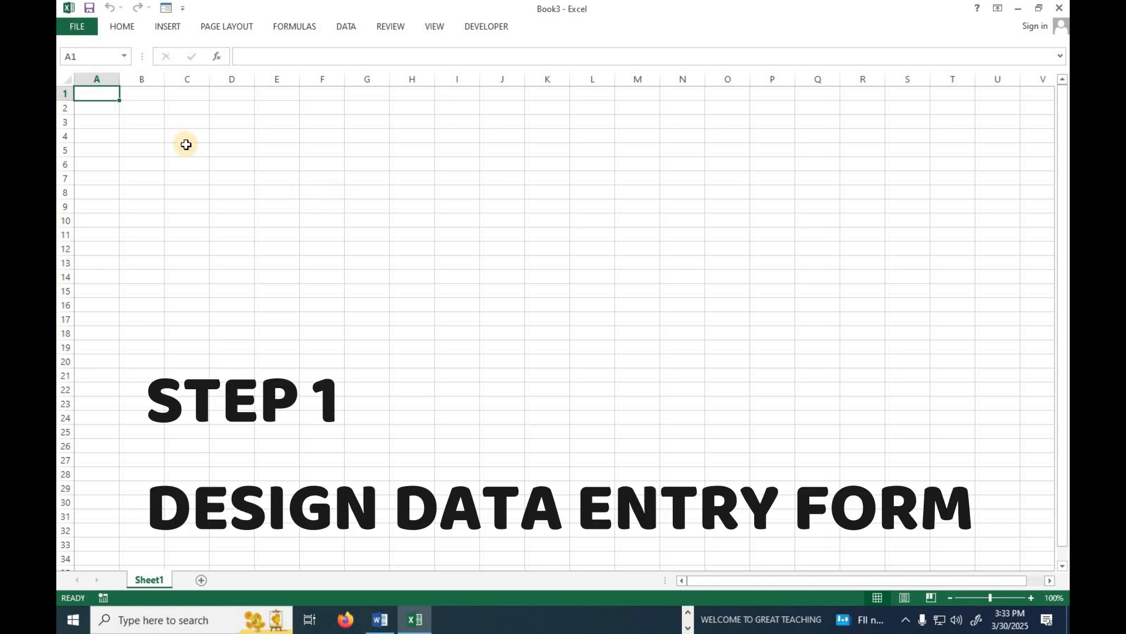
# Enter the labels Employee Id, Employee Name, Father's Name and Address in C4–C10.
pyautogui.click(186, 140)
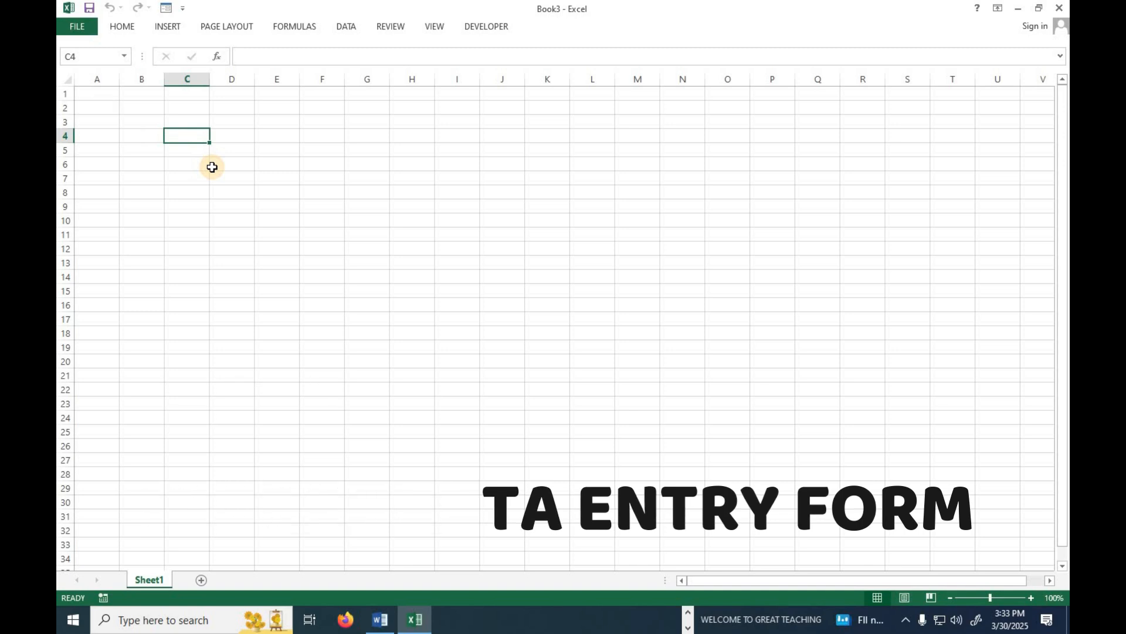
pyautogui.write('Employee I')
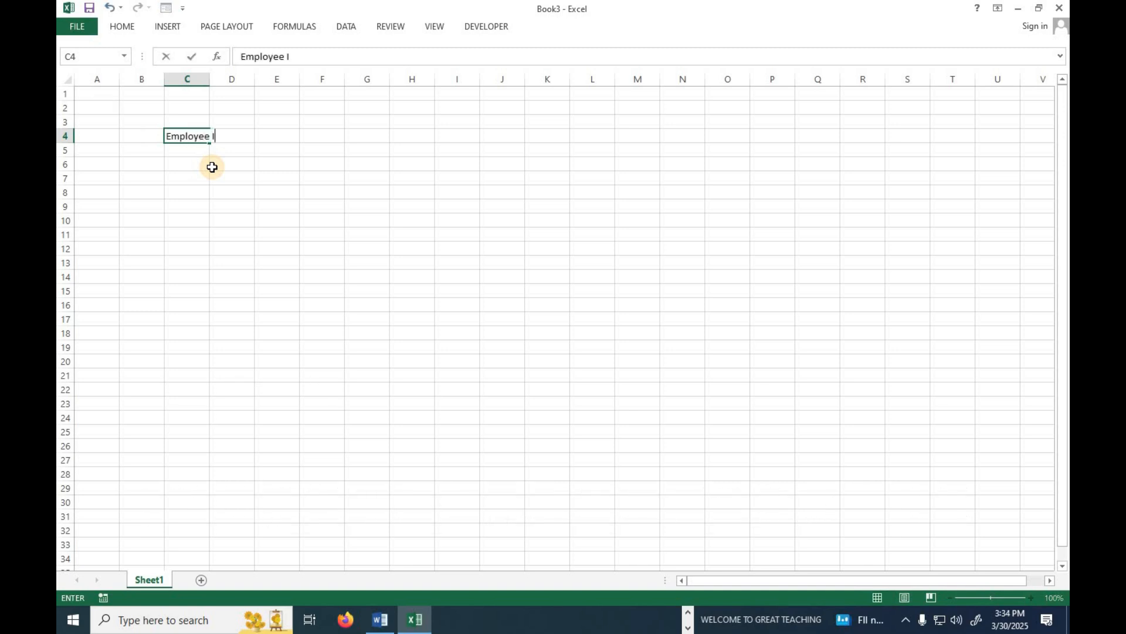
pyautogui.press('Return')
pyautogui.press('Return')
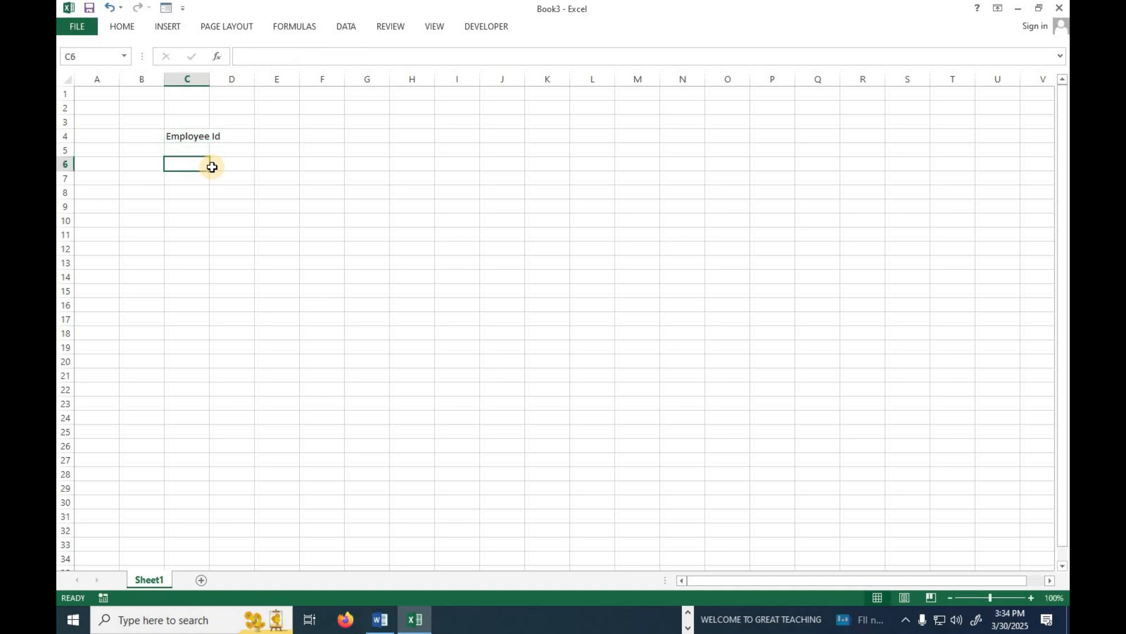
pyautogui.write('Emplo')
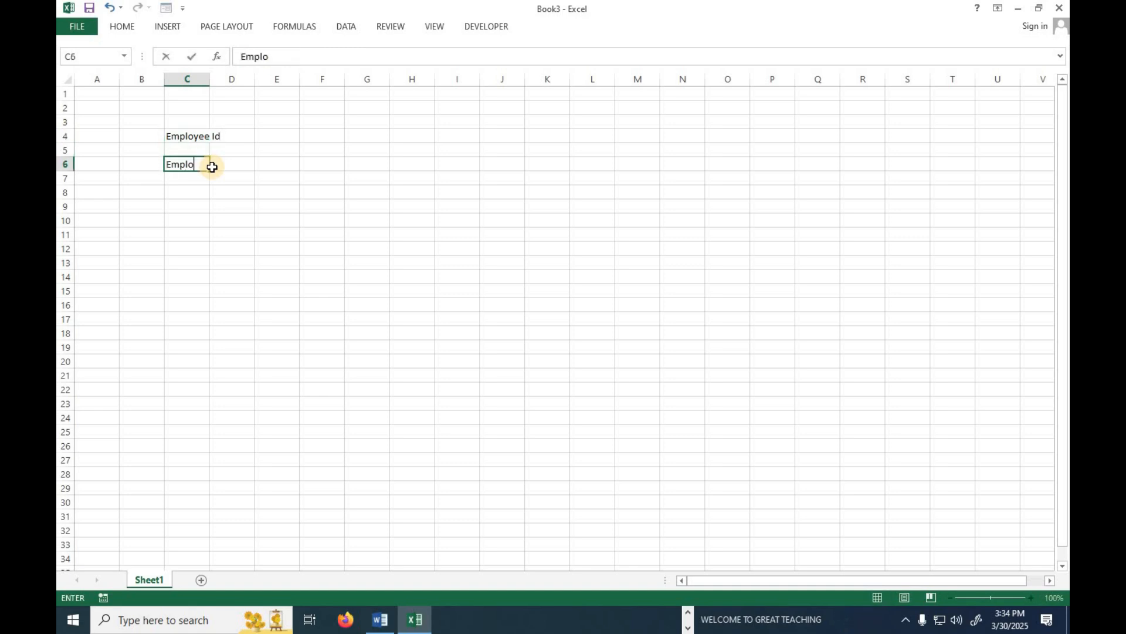
pyautogui.press('Return')
pyautogui.press('Return')
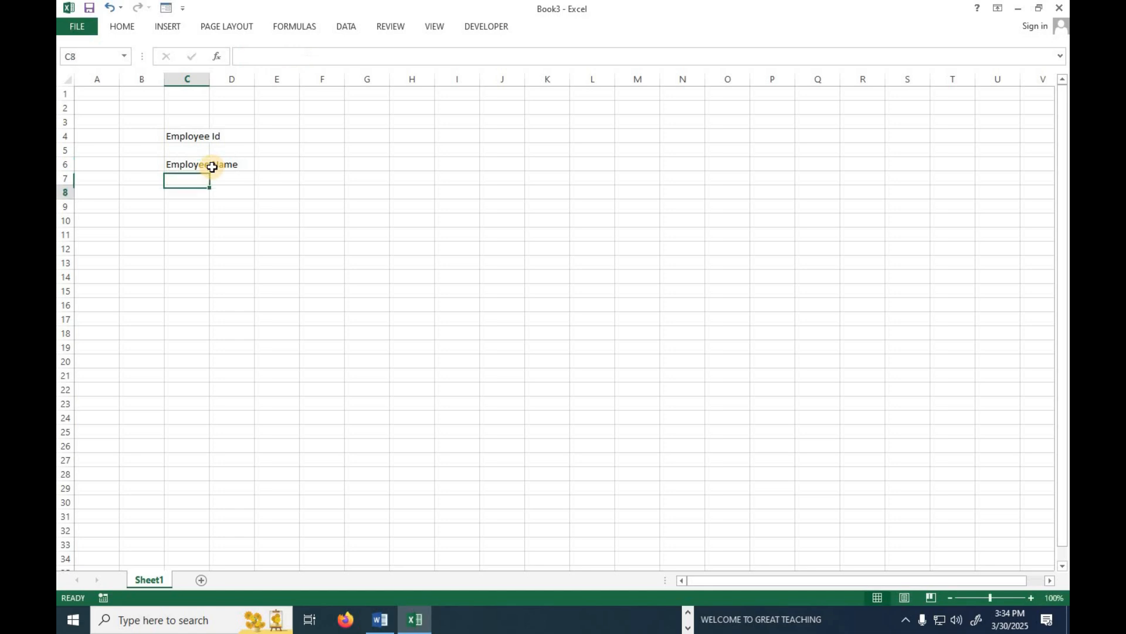
pyautogui.write('Fat')
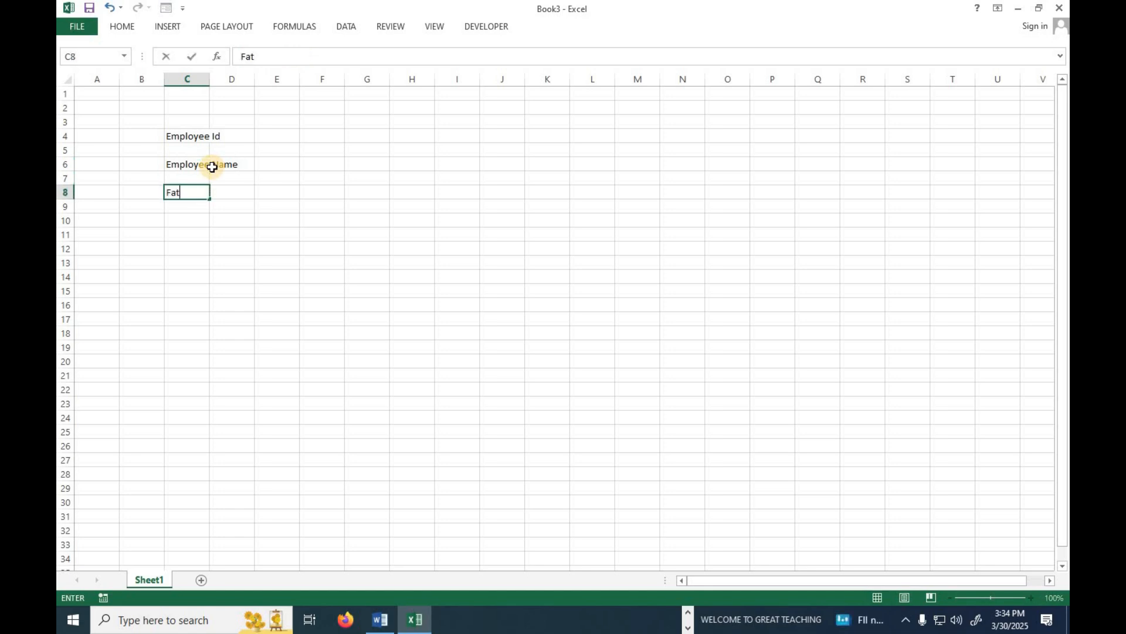
pyautogui.write("her's Name")
pyautogui.press('Return')
pyautogui.press('Return')
pyautogui.write('Address')
pyautogui.press('Return')
pyautogui.press('Return')
# Enter Mobile No, Gender and Adhar Card No in C12–C16.
pyautogui.write('Mobile No')
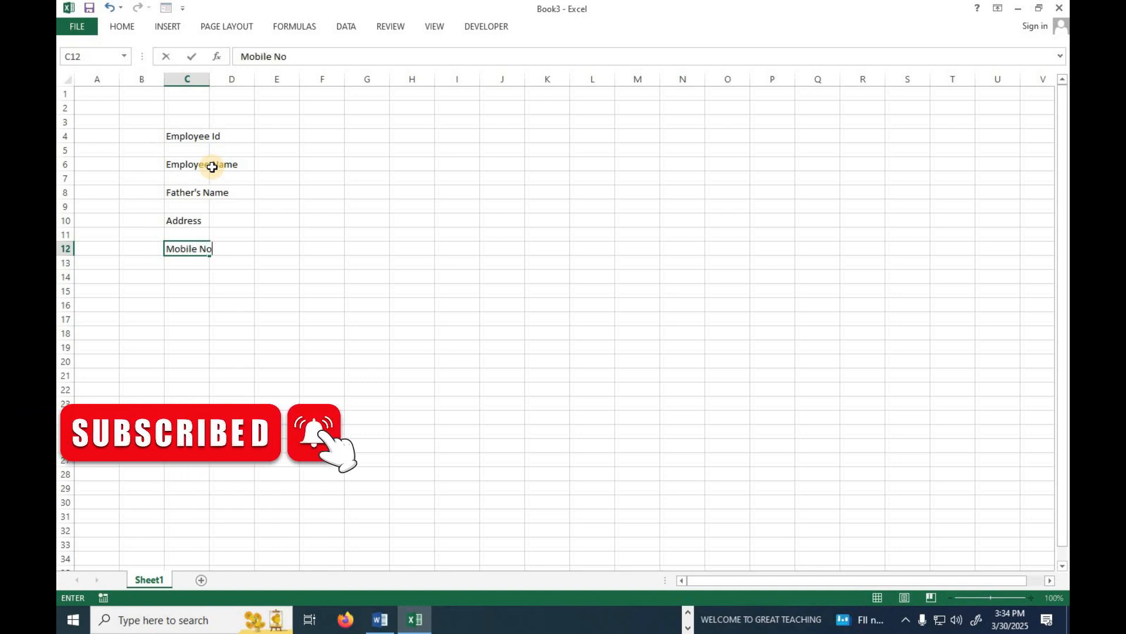
pyautogui.press('Return')
pyautogui.press('Return')
pyautogui.write('Gen')
pyautogui.press('Return')
pyautogui.press('Return')
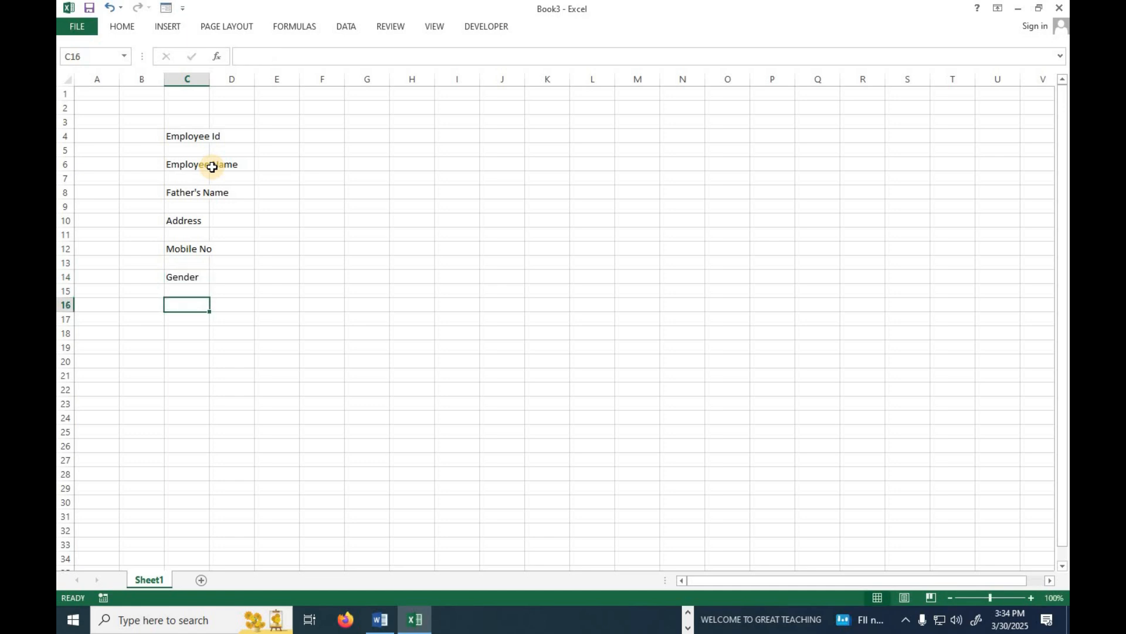
pyautogui.write('Adhar Card No')
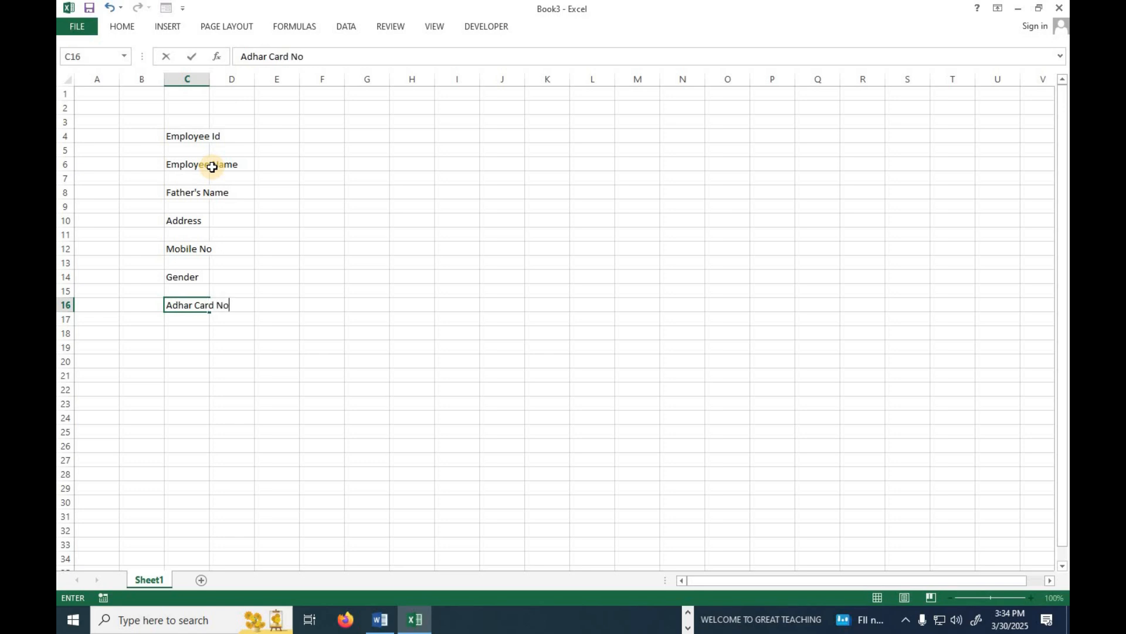
pyautogui.press('Right')
pyautogui.press('Right')
pyautogui.press('Right')
pyautogui.press('Up')
pyautogui.press('Up')
pyautogui.press('Up')
pyautogui.press('Up')
pyautogui.press('Up')
pyautogui.press('Up')
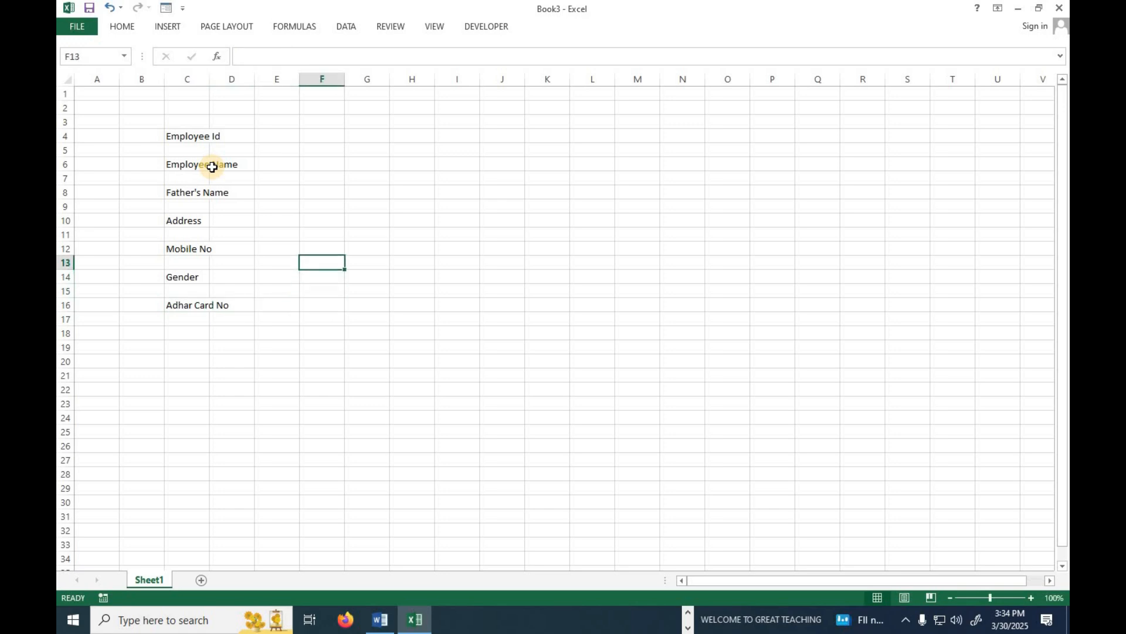
pyautogui.press('Up')
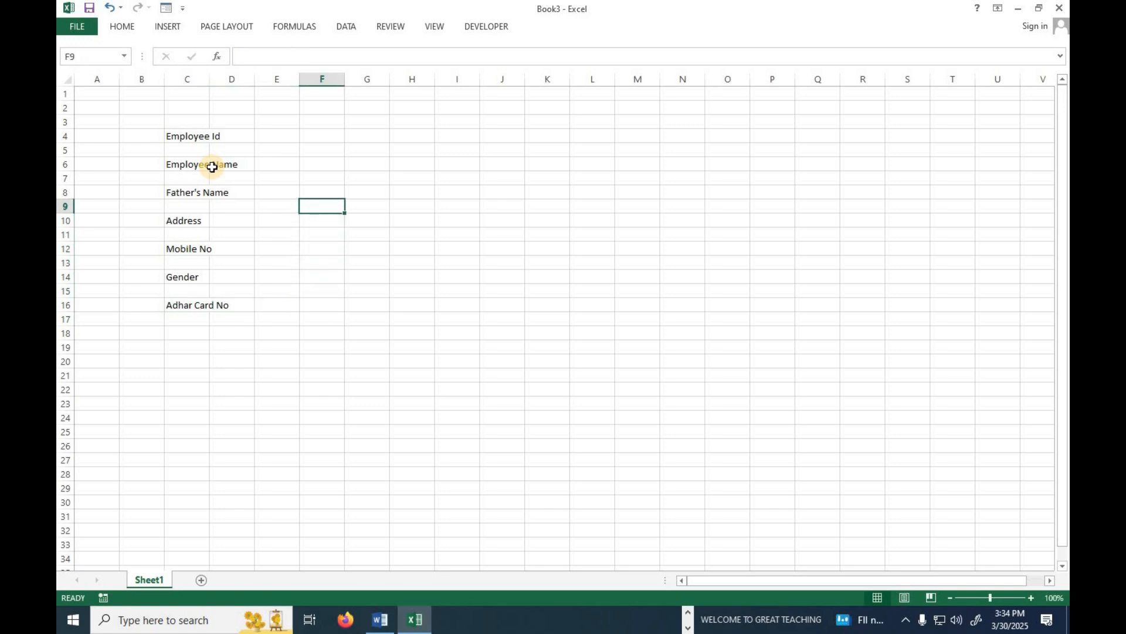
# Autofit column C and enter Date of Birth, Emai Id and Pan Card No in F4–F8.
pyautogui.doubleClick(209, 79)
pyautogui.click(264, 133)
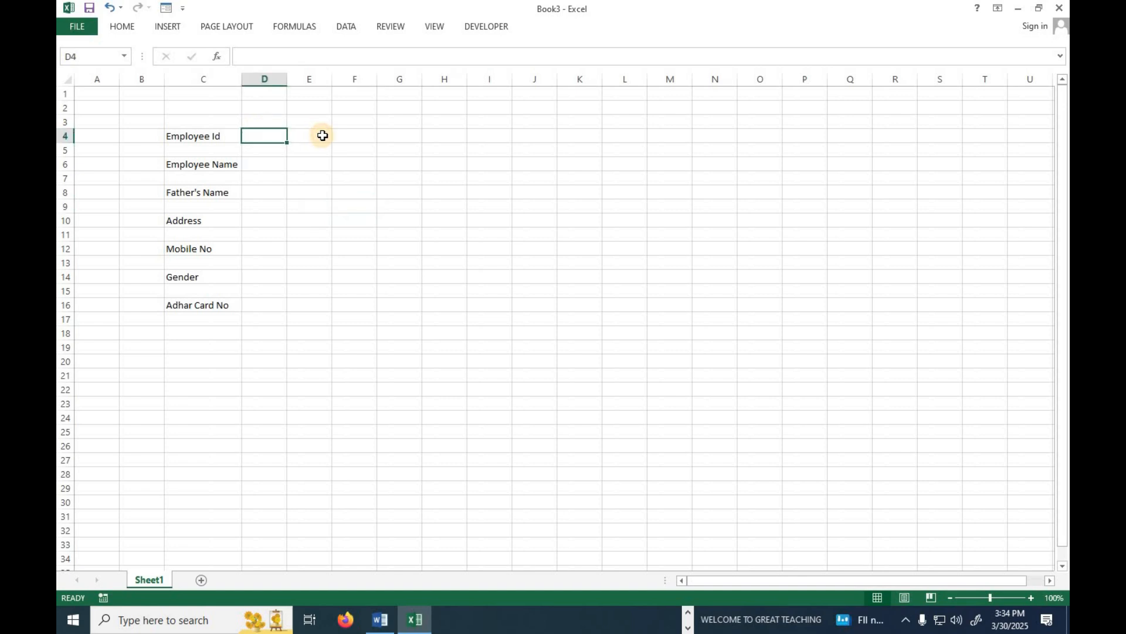
pyautogui.click(323, 135)
pyautogui.click(354, 135)
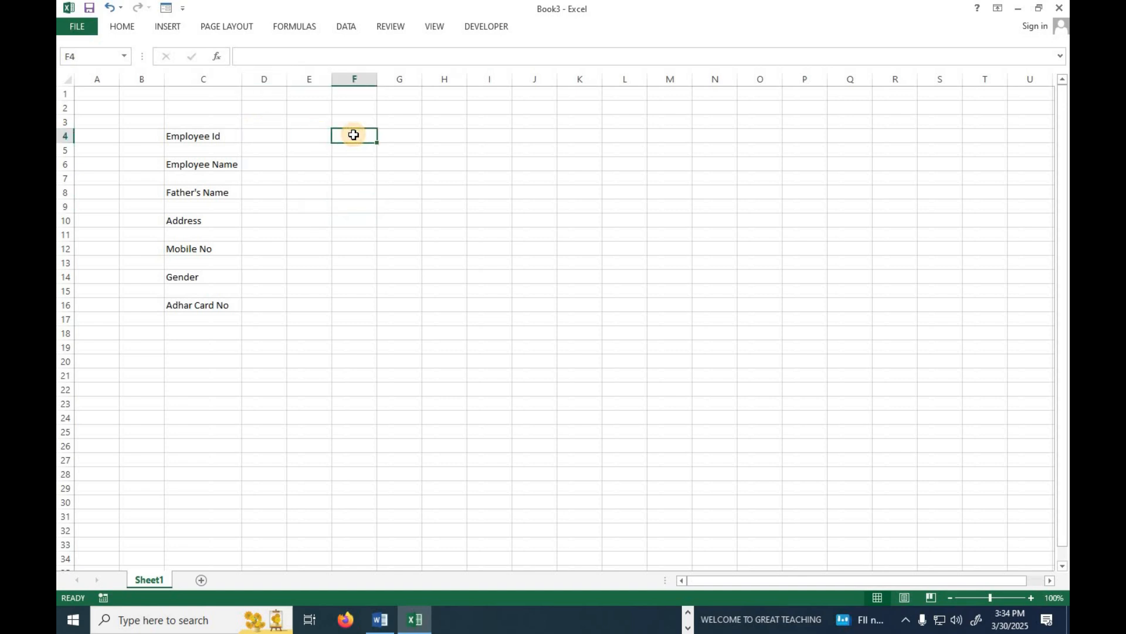
pyautogui.write('Date of Birth')
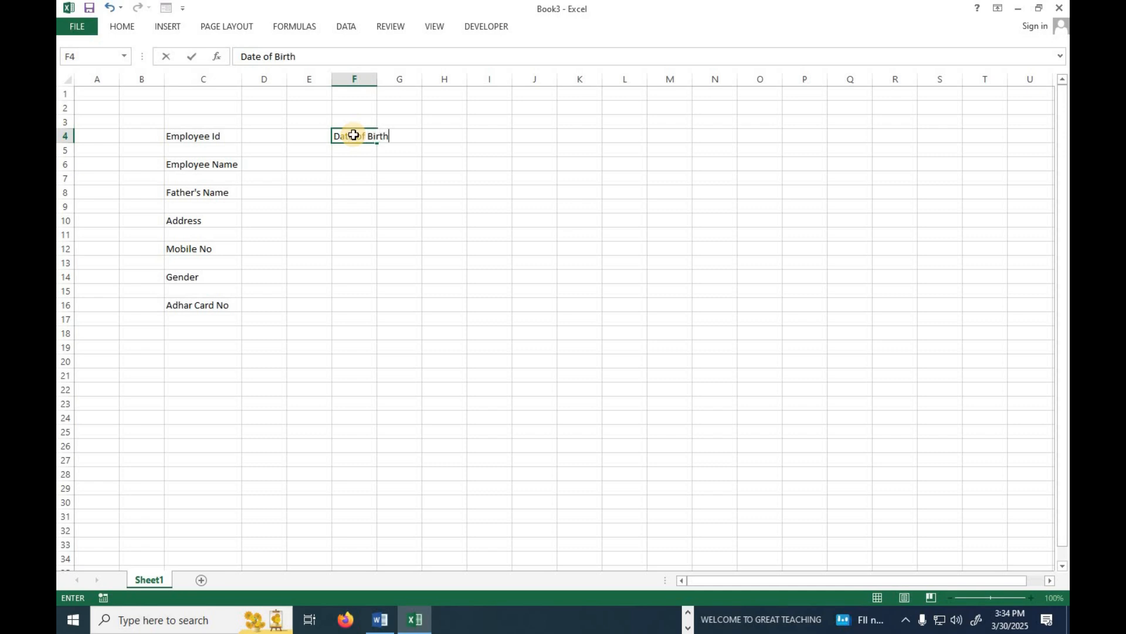
pyautogui.press('Return')
pyautogui.press('Return')
pyautogui.write('Emai')
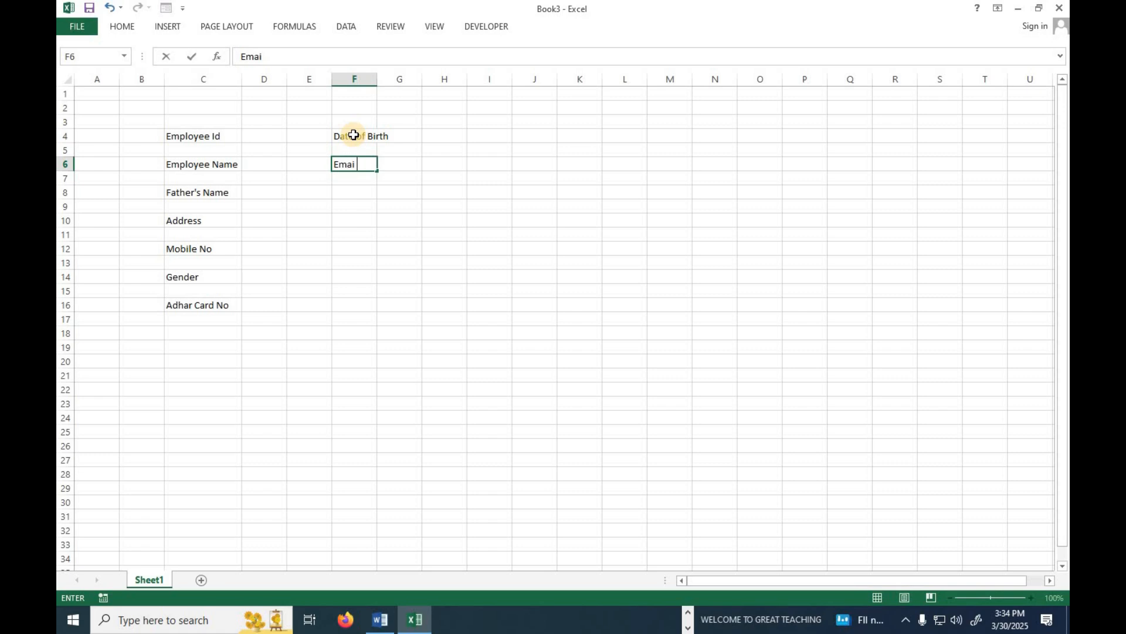
pyautogui.press('Return')
pyautogui.press('Return')
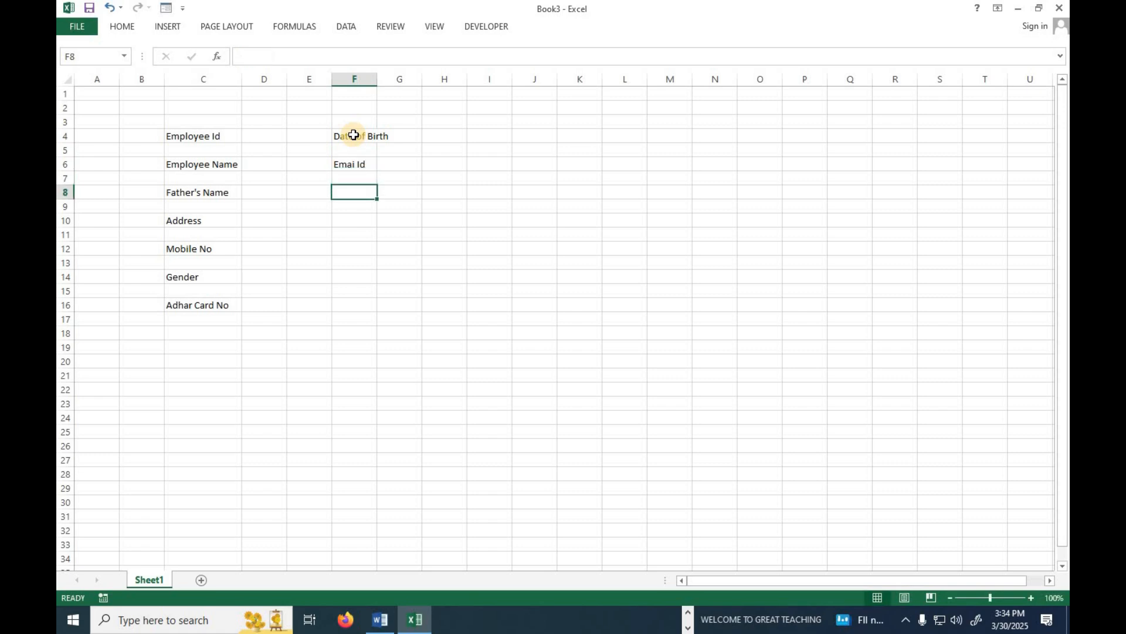
pyautogui.write('Pan Card N')
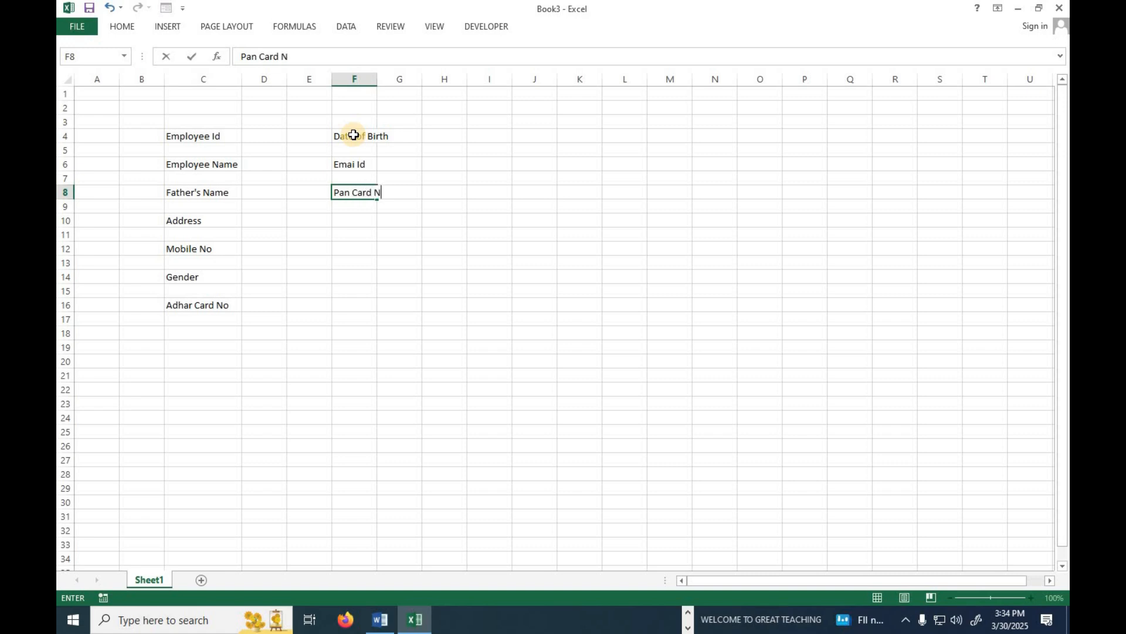
pyautogui.press('Return')
pyautogui.press('Return')
# Enter Marital Status, Blood Group, KYC Status and Department in F10–F16.
pyautogui.write('Marital Stat')
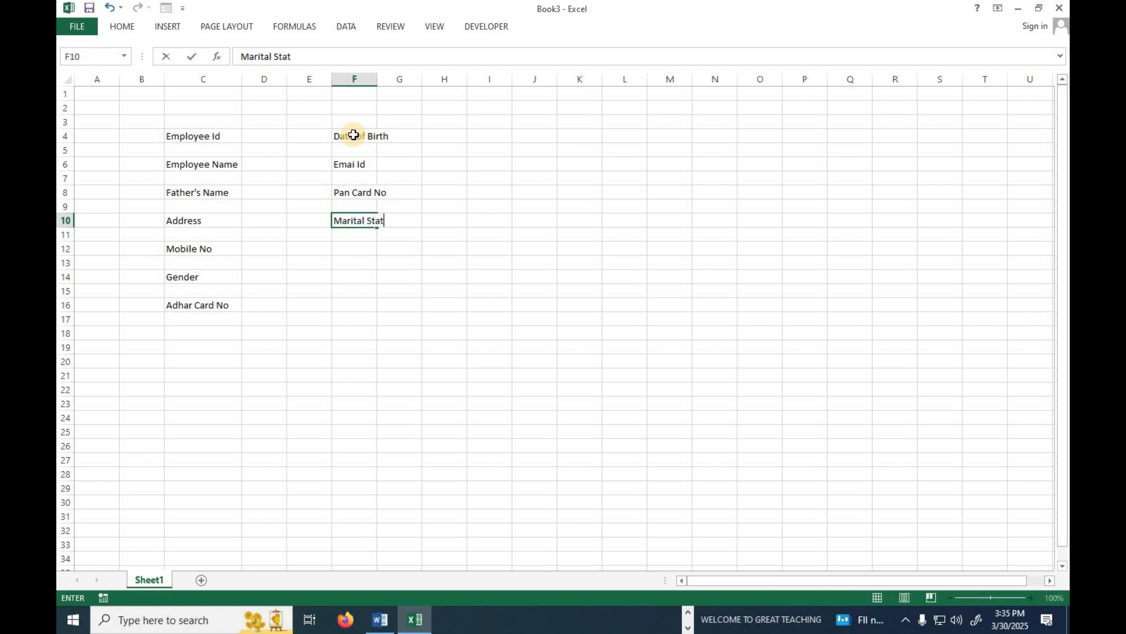
pyautogui.press('Return')
pyautogui.press('Return')
pyautogui.write('B;')
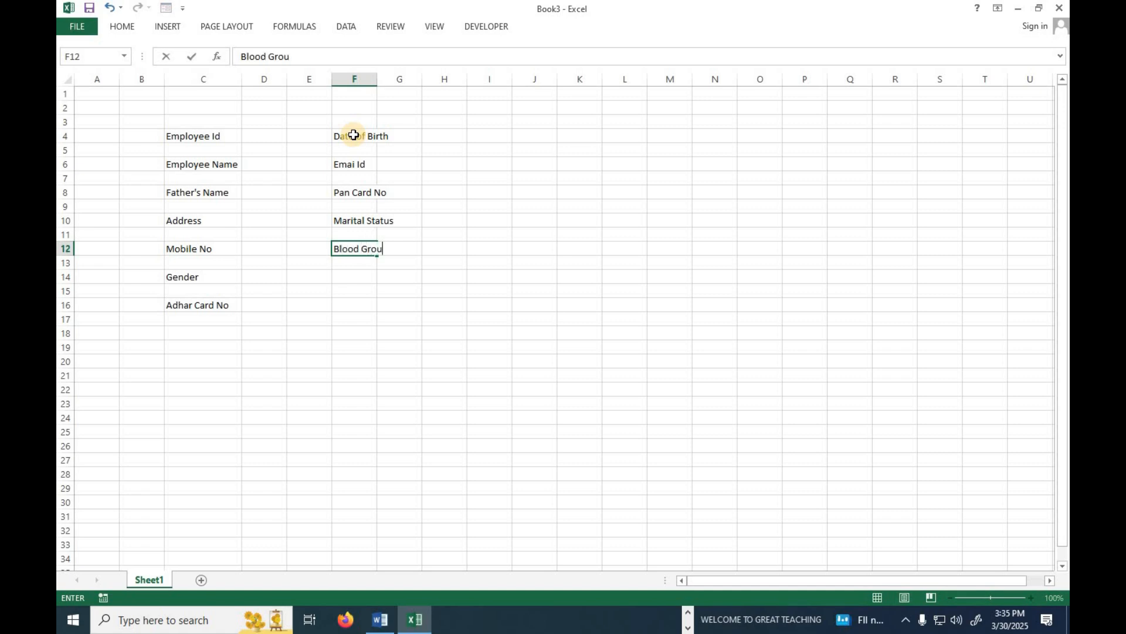
pyautogui.press('Return')
pyautogui.press('Return')
pyautogui.write('KYC S')
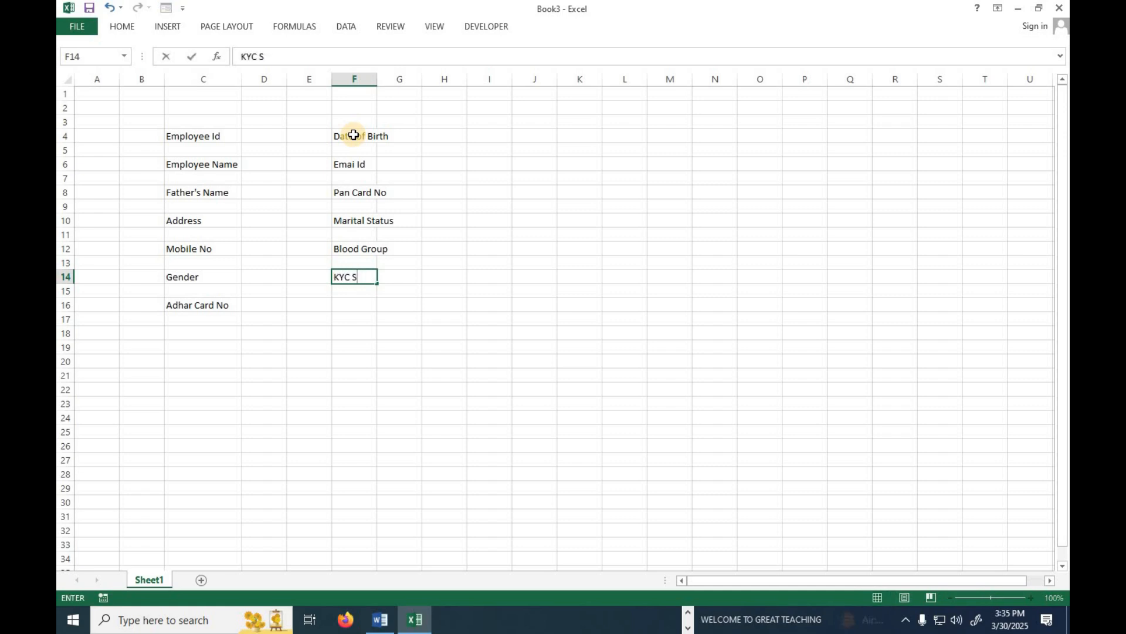
pyautogui.write('tatus')
pyautogui.press('Return')
pyautogui.press('Return')
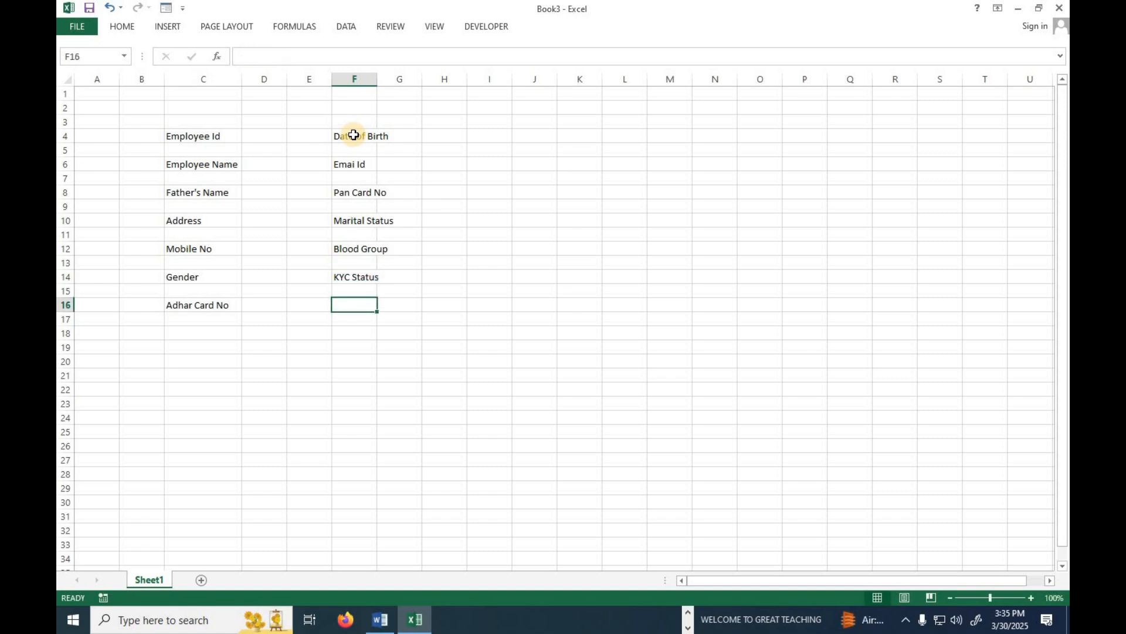
pyautogui.write('Department')
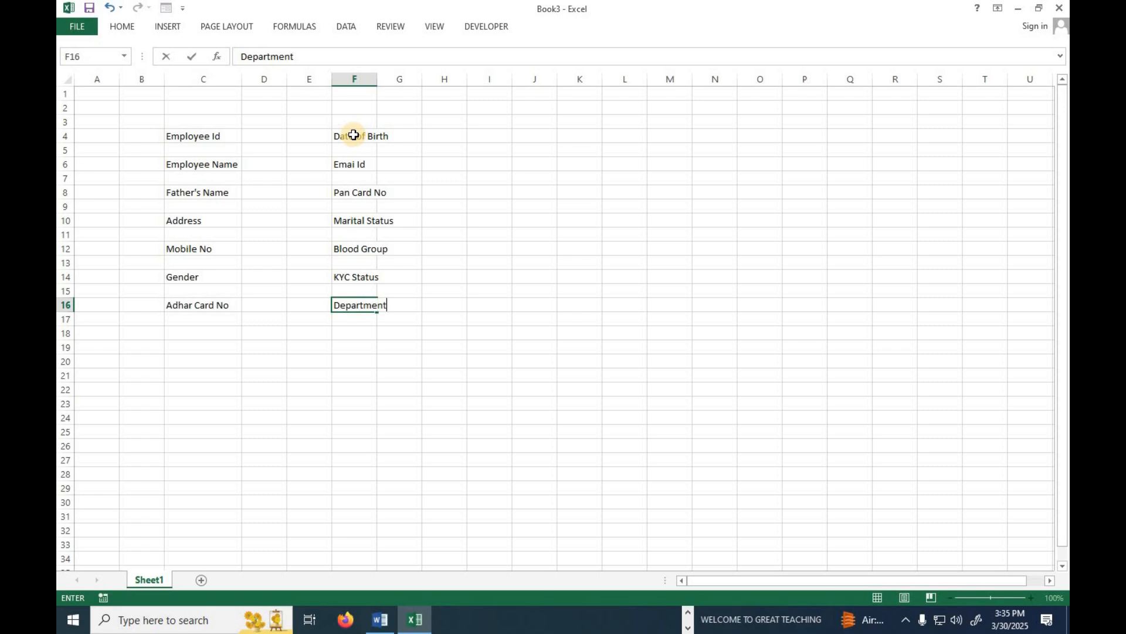
# Make the label rows 4, 6, 8, 10, 12, 14 and 16 much taller.
pyautogui.click(59, 135)
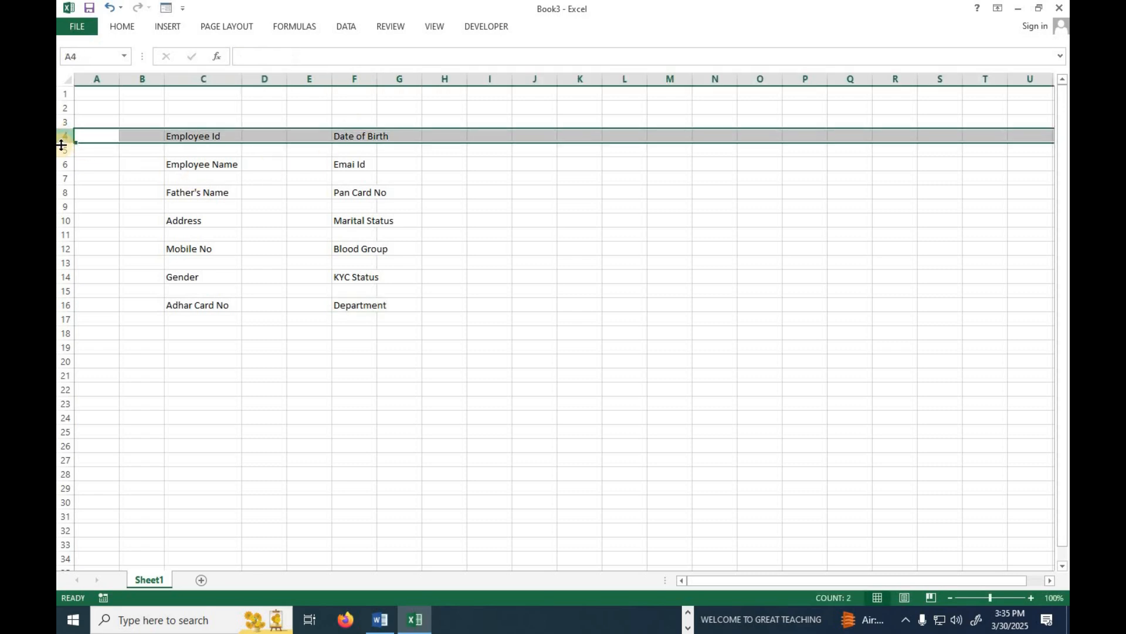
pyautogui.keyDown('ctrl'); pyautogui.click(64, 165); pyautogui.keyUp('ctrl')
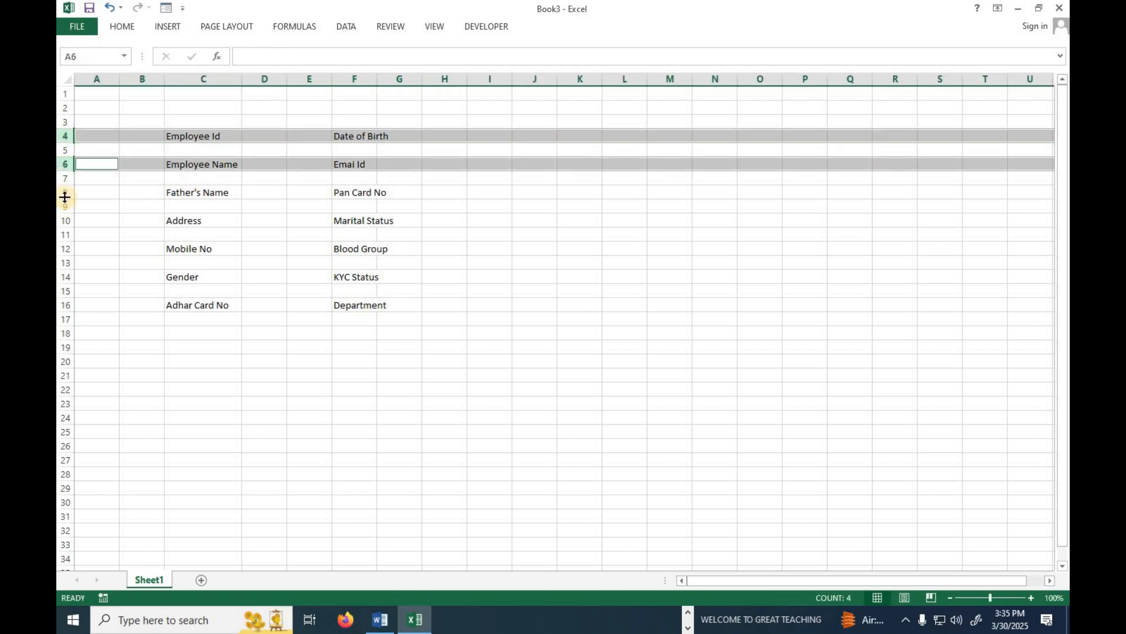
pyautogui.keyDown('ctrl'); pyautogui.click(61, 192); pyautogui.keyUp('ctrl')
pyautogui.keyDown('ctrl'); pyautogui.click(60, 220); pyautogui.keyUp('ctrl')
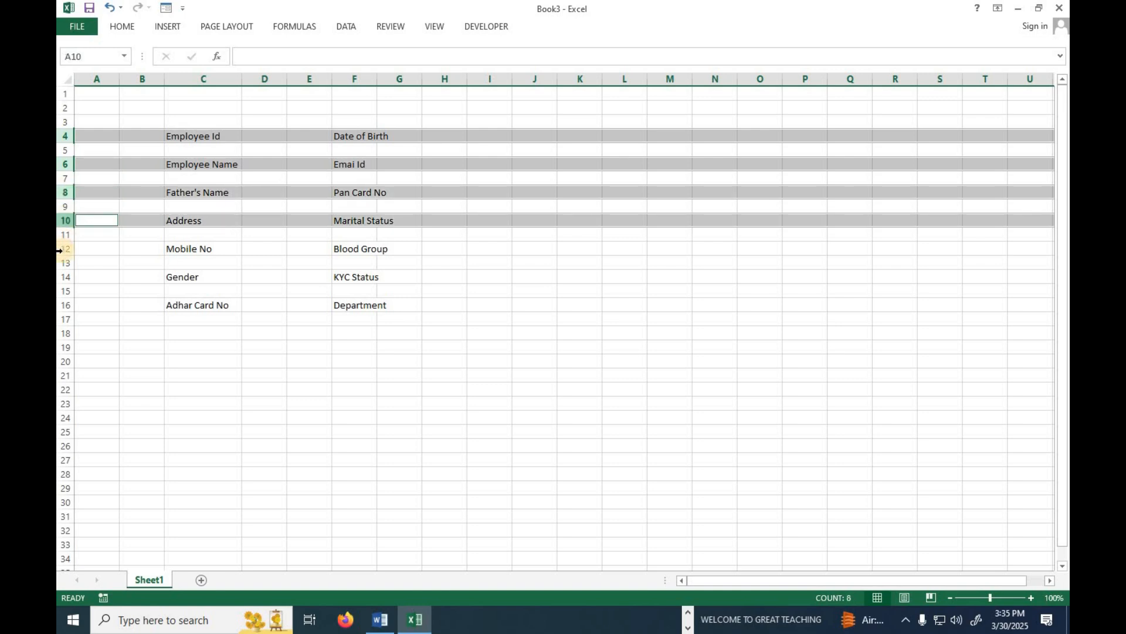
pyautogui.keyDown('ctrl'); pyautogui.click(61, 249); pyautogui.keyUp('ctrl')
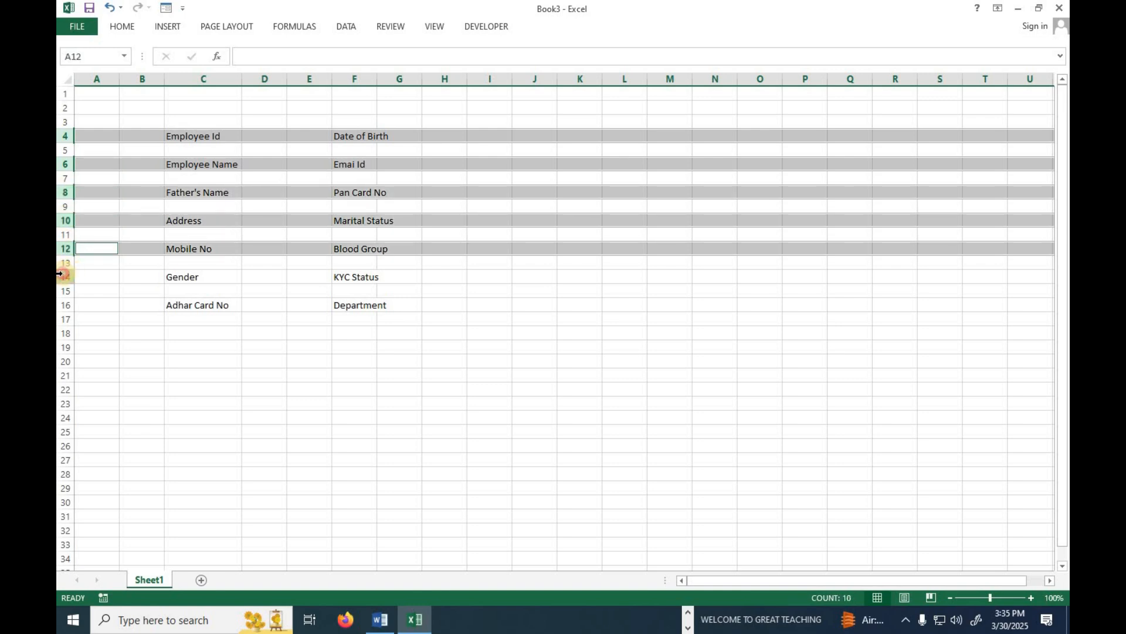
pyautogui.keyDown('ctrl'); pyautogui.click(61, 274); pyautogui.keyUp('ctrl')
pyautogui.keyDown('ctrl'); pyautogui.click(59, 305); pyautogui.keyUp('ctrl')
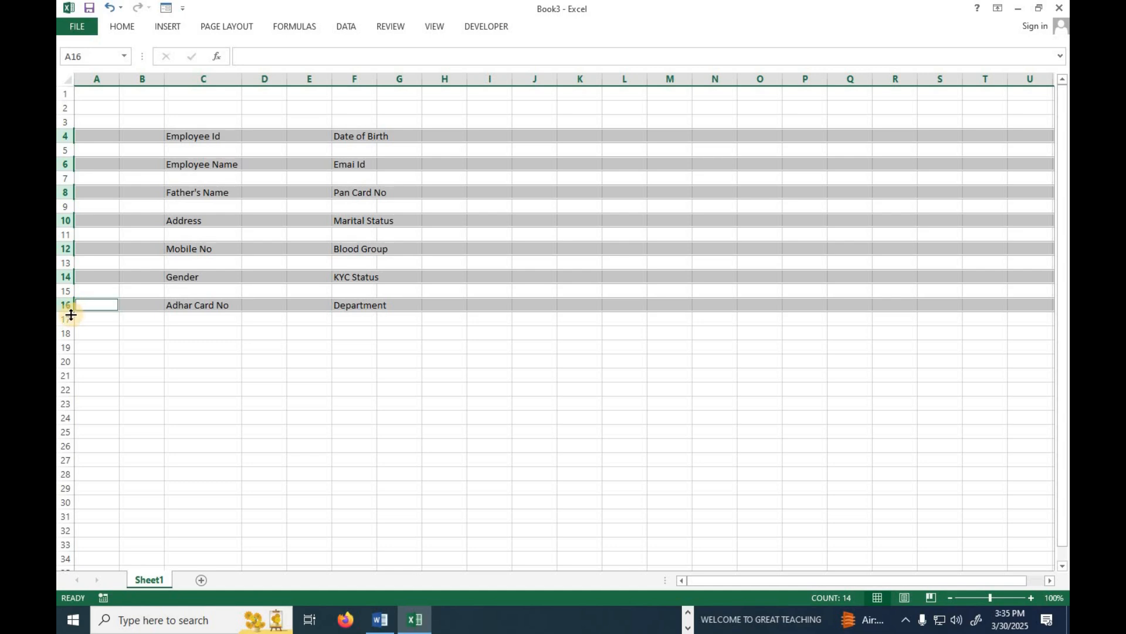
pyautogui.moveTo(68, 313); pyautogui.dragTo(75, 339)
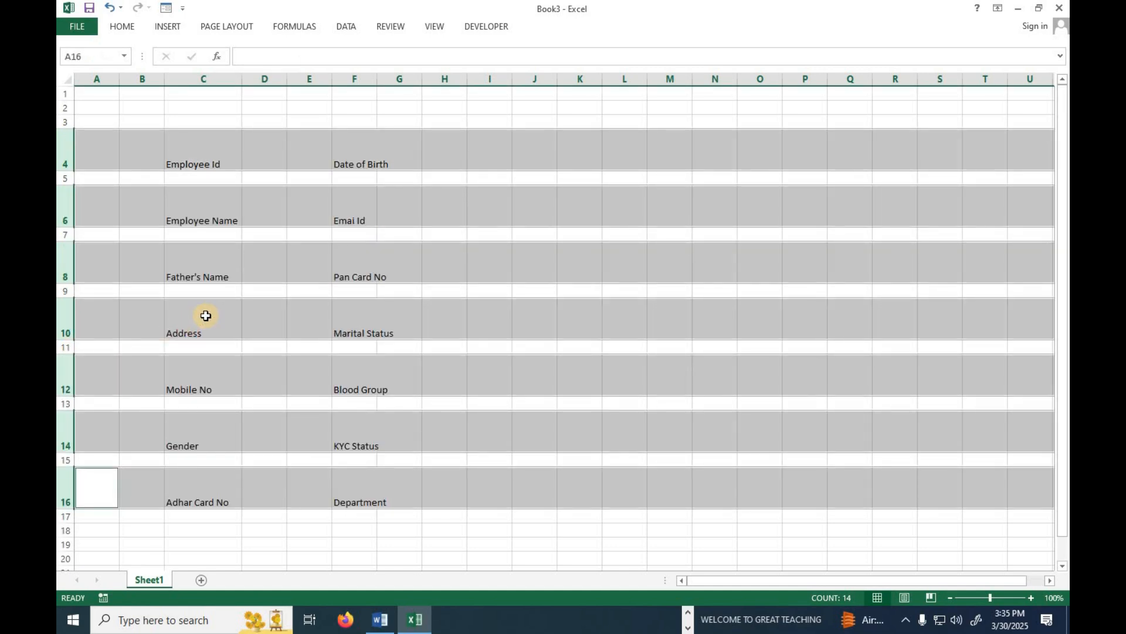
pyautogui.click(276, 290)
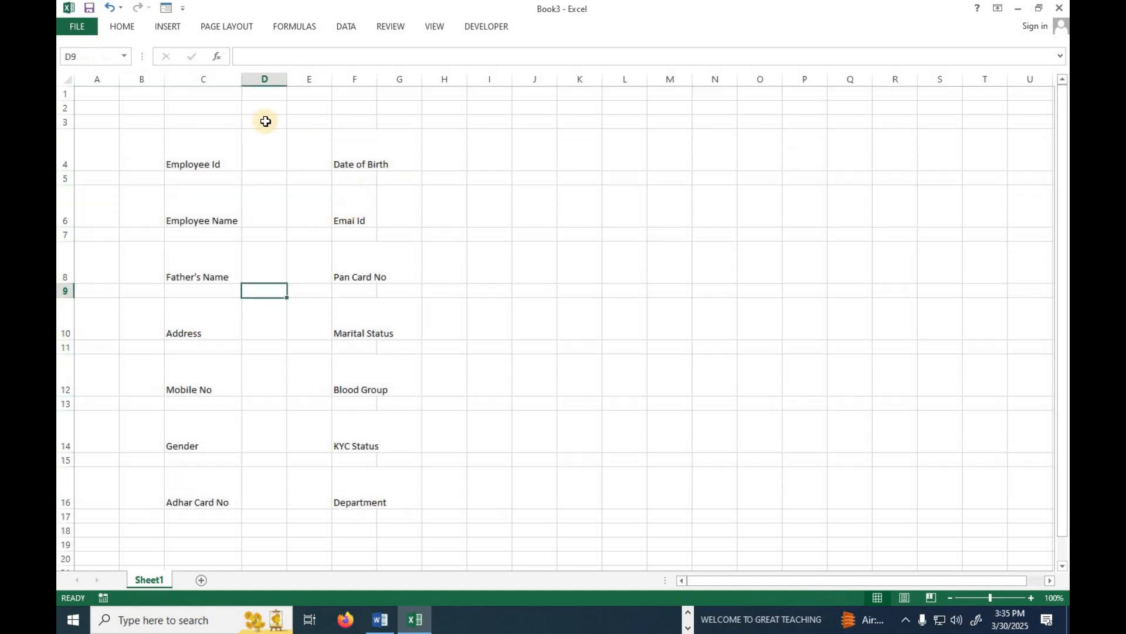
# Widen entry columns D and G, autofit column F, and select the form block from B3.
pyautogui.moveTo(287, 80); pyautogui.dragTo(412, 79)
pyautogui.doubleClick(463, 77)
pyautogui.moveTo(528, 83); pyautogui.dragTo(685, 85)
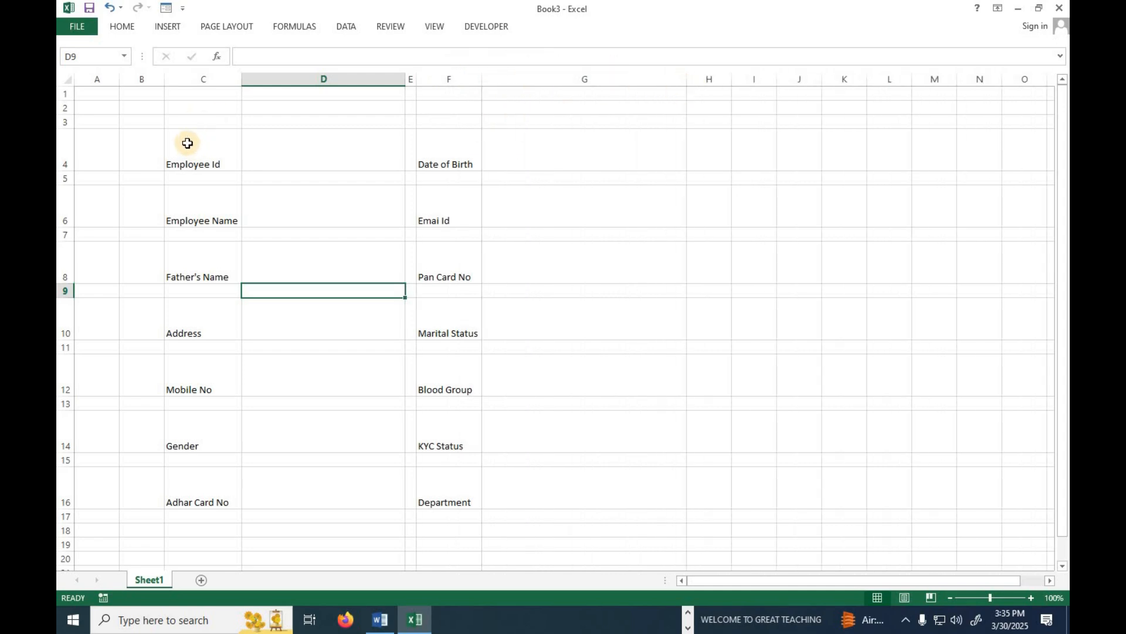
pyautogui.click(146, 133)
pyautogui.moveTo(291, 232); pyautogui.dragTo(712, 536)
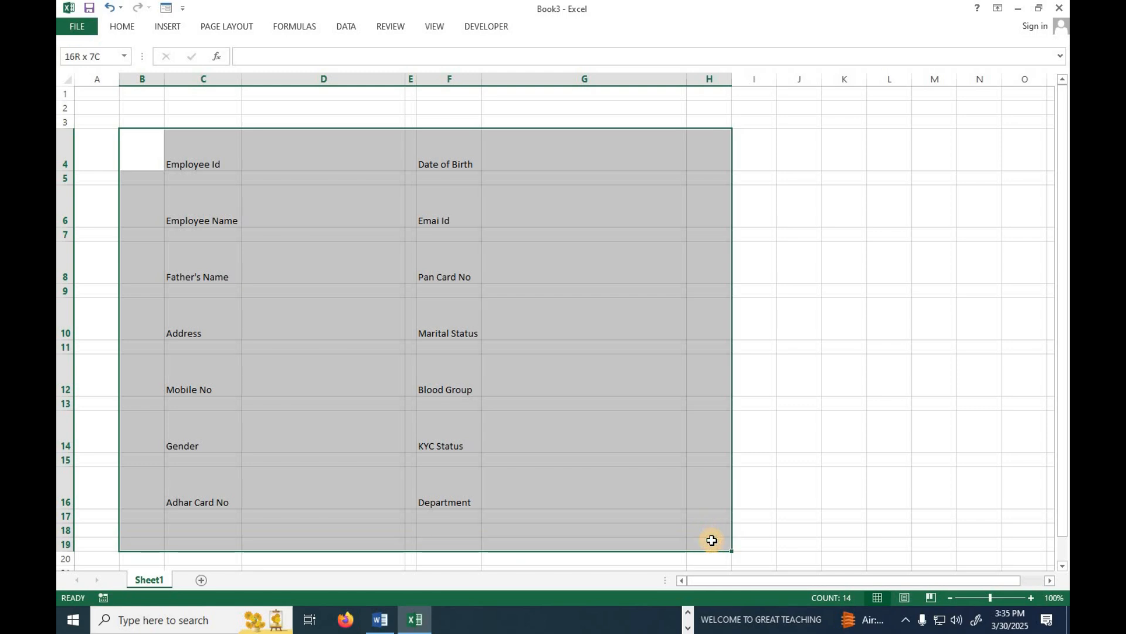
pyautogui.moveTo(139, 121); pyautogui.dragTo(716, 542)
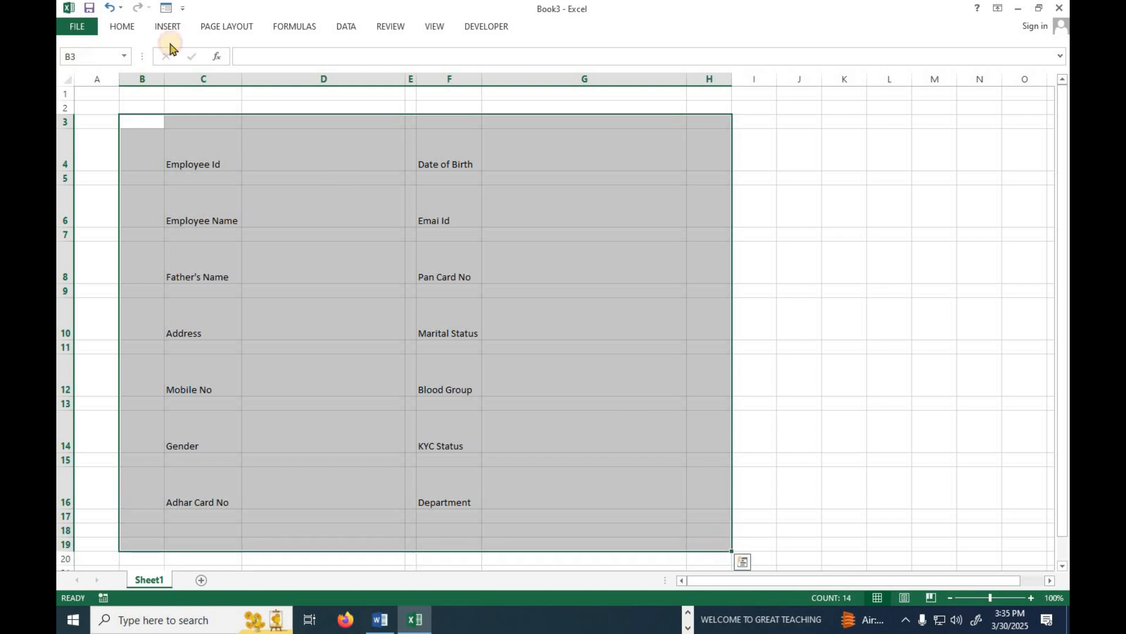
# Put an outside border around the selected form block.
pyautogui.click(137, 28)
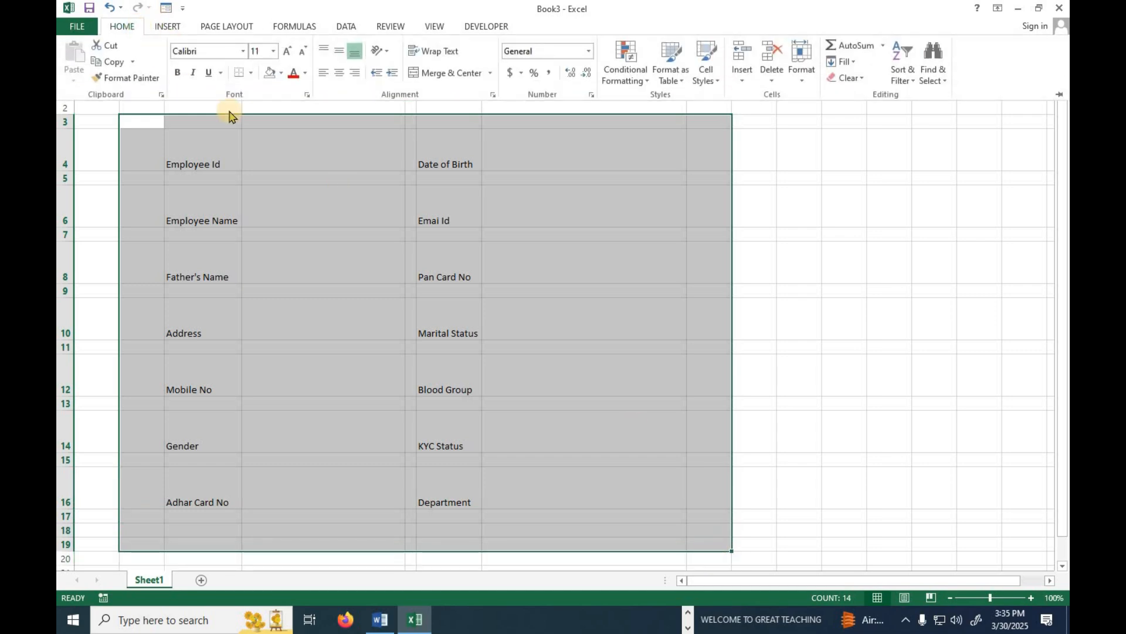
pyautogui.click(251, 72)
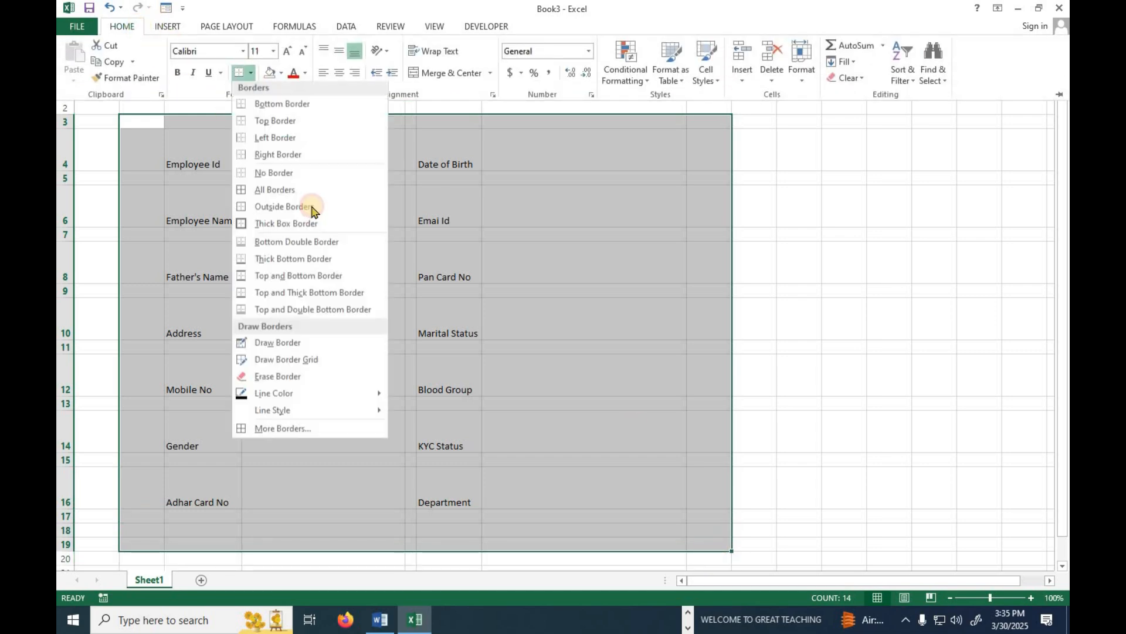
pyautogui.click(276, 215)
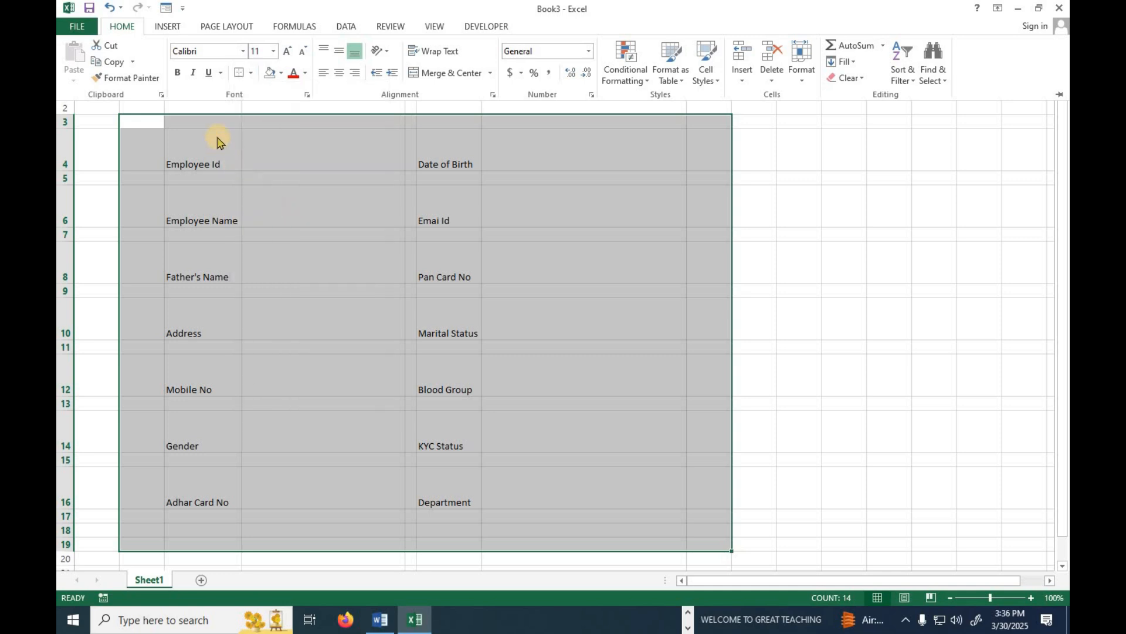
# Fill the entire sheet with a light cream colour.
pyautogui.click(281, 77)
pyautogui.click(90, 123)
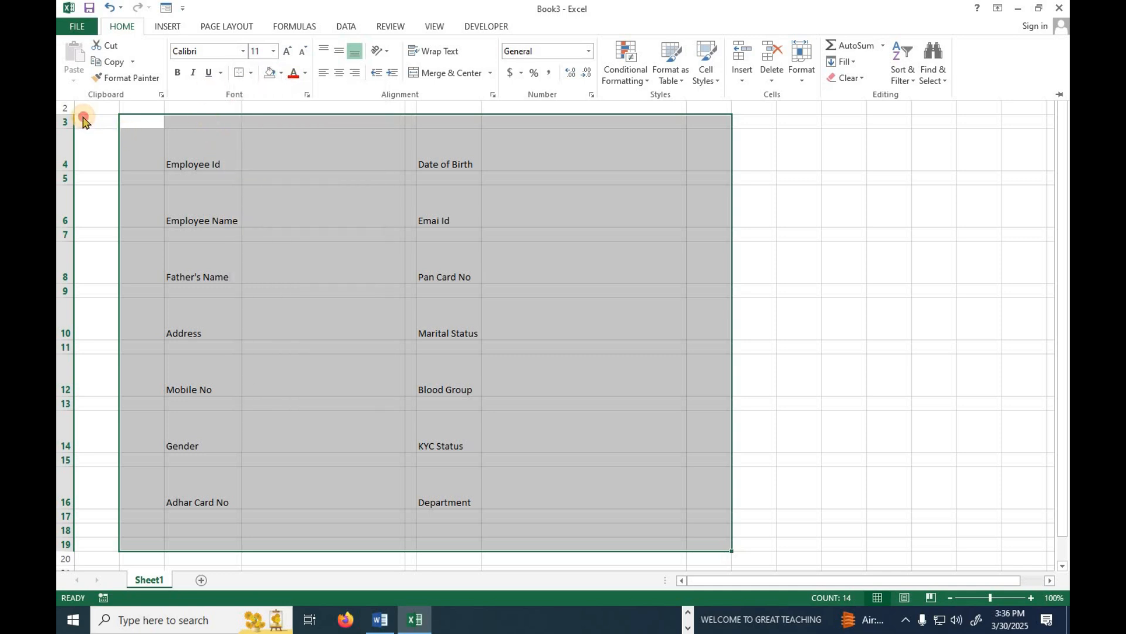
pyautogui.click(85, 116)
pyautogui.click(70, 83)
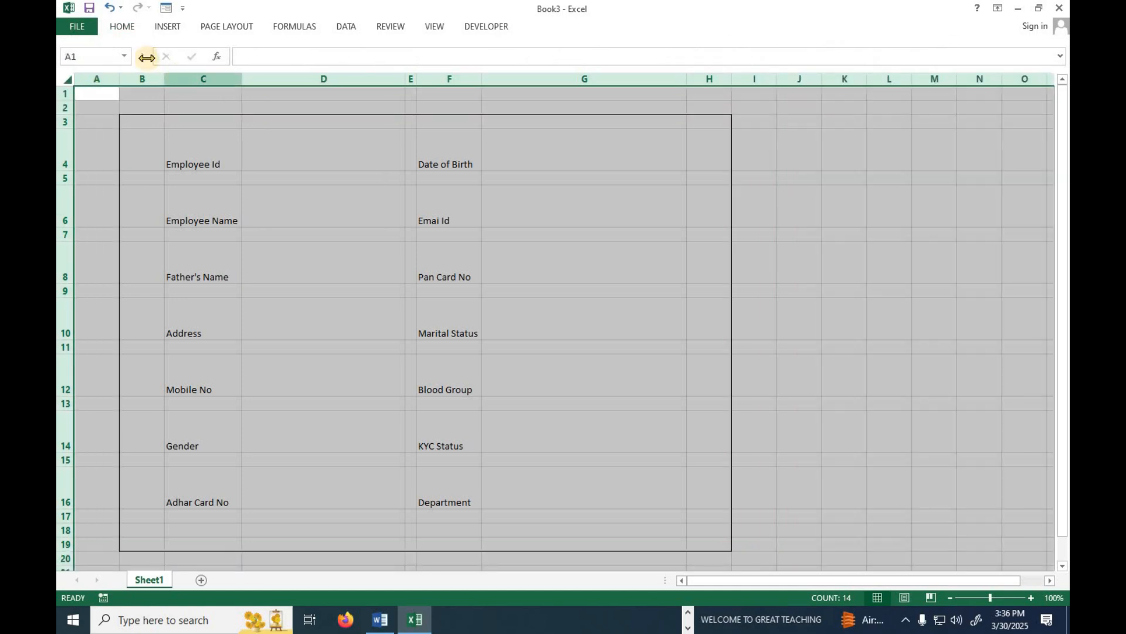
pyautogui.click(123, 27)
pyautogui.click(279, 75)
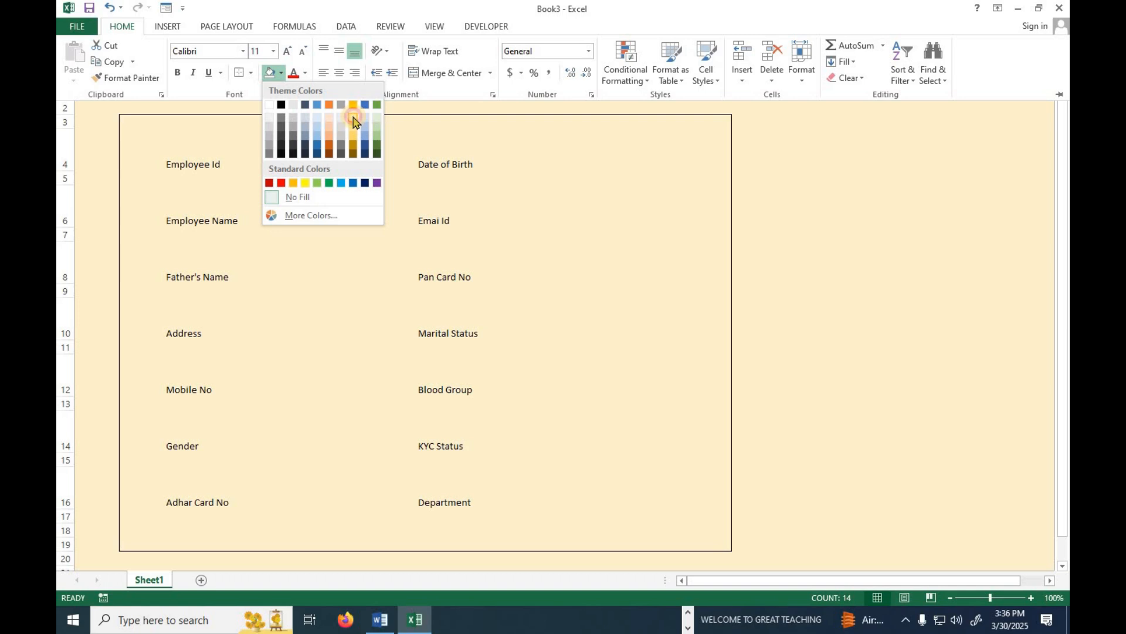
pyautogui.click(352, 119)
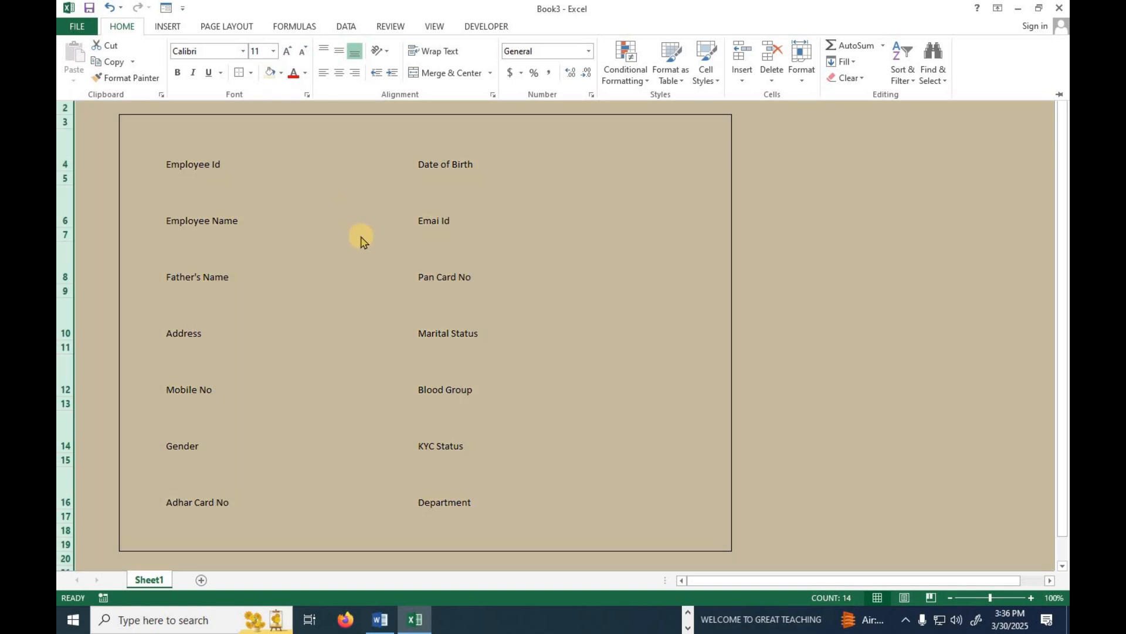
# Multi-select every label and entry cell in columns C, D, F and G, rows 4–16.
pyautogui.click(223, 164)
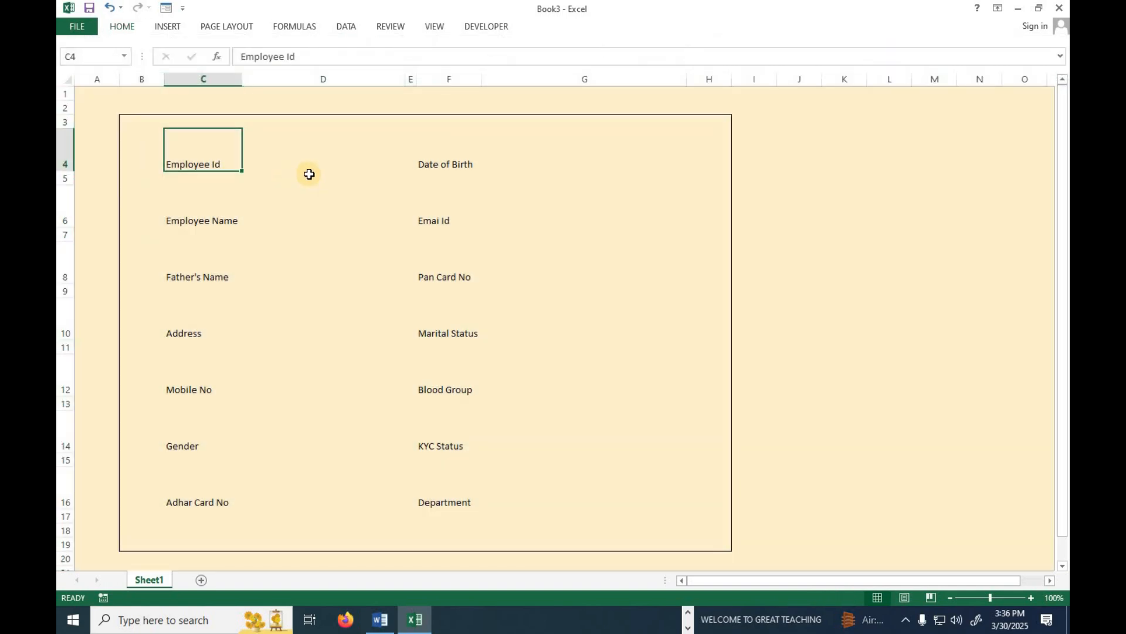
pyautogui.keyDown('ctrl'); pyautogui.click(333, 165); pyautogui.keyUp('ctrl')
pyautogui.keyDown('ctrl'); pyautogui.click(461, 164); pyautogui.keyUp('ctrl')
pyautogui.keyDown('ctrl'); pyautogui.click(571, 163); pyautogui.keyUp('ctrl')
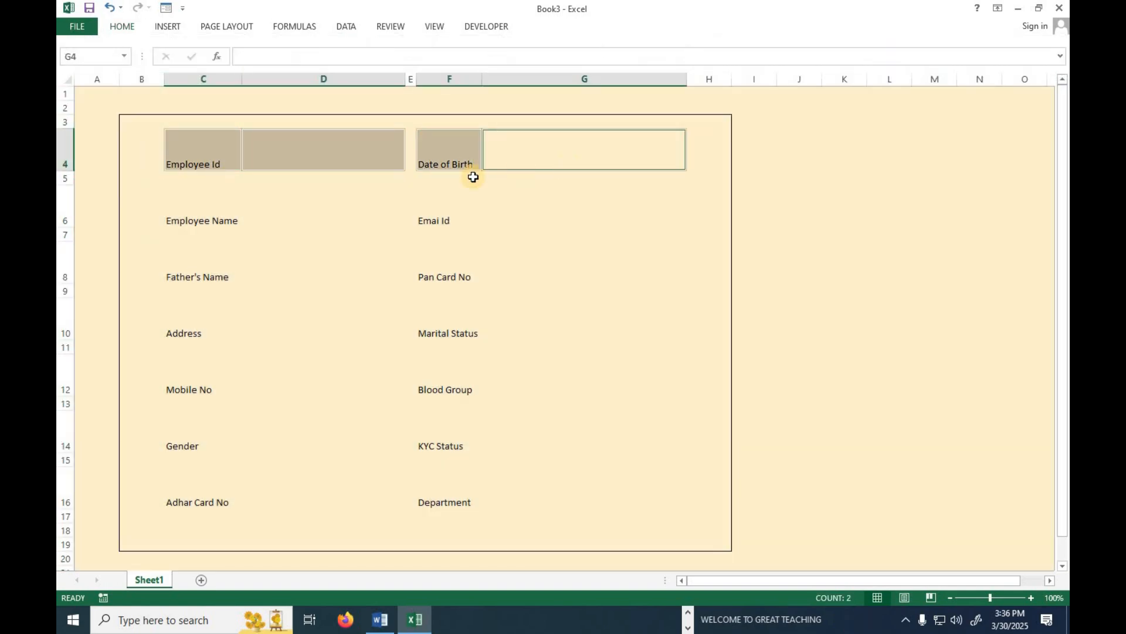
pyautogui.keyDown('ctrl'); pyautogui.click(211, 220); pyautogui.keyUp('ctrl')
pyautogui.keyDown('ctrl'); pyautogui.click(351, 220); pyautogui.keyUp('ctrl')
pyautogui.keyDown('ctrl'); pyautogui.click(447, 226); pyautogui.keyUp('ctrl')
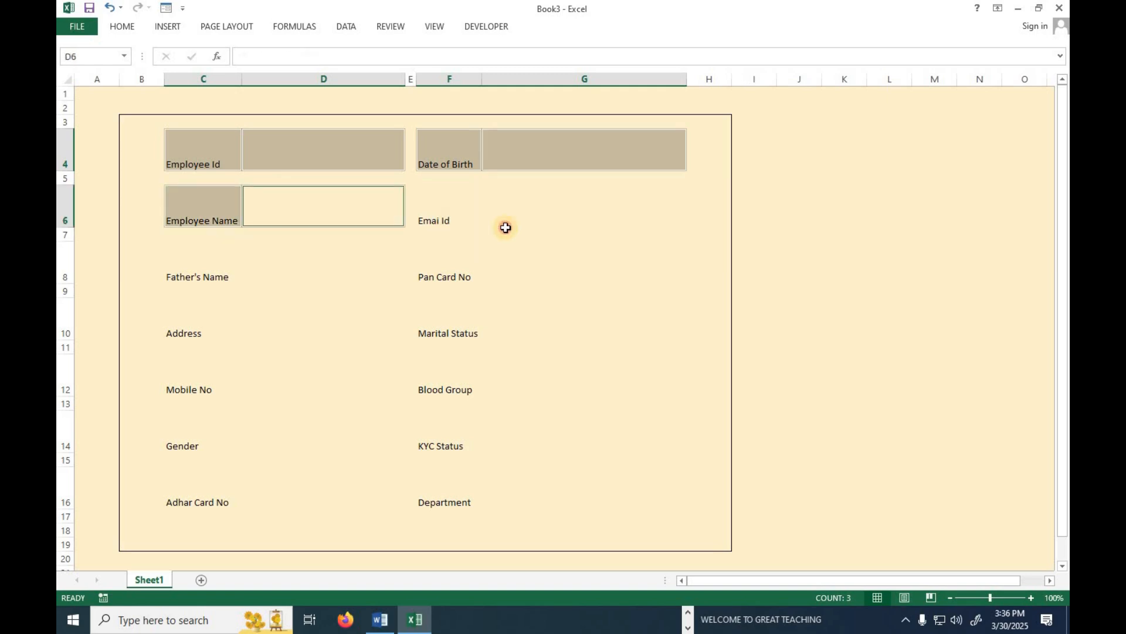
pyautogui.keyDown('ctrl'); pyautogui.click(540, 215); pyautogui.keyUp('ctrl')
pyautogui.keyDown('ctrl'); pyautogui.click(218, 276); pyautogui.keyUp('ctrl')
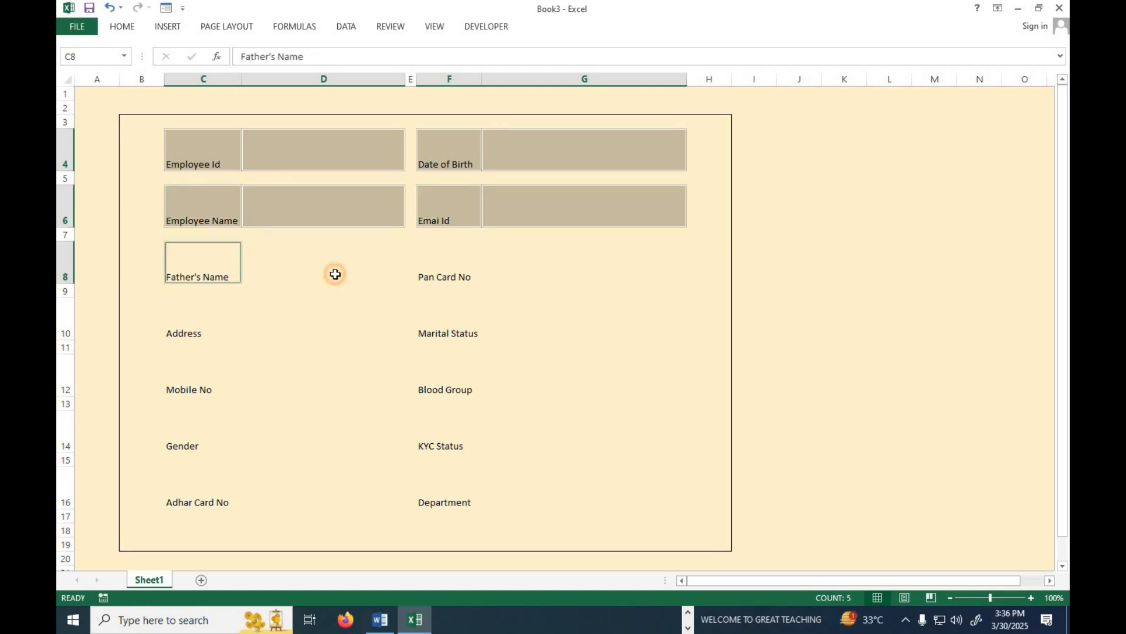
pyautogui.keyDown('ctrl'); pyautogui.click(401, 270); pyautogui.keyUp('ctrl')
pyautogui.keyDown('ctrl'); pyautogui.click(454, 276); pyautogui.keyUp('ctrl')
pyautogui.keyDown('ctrl'); pyautogui.click(506, 270); pyautogui.keyUp('ctrl')
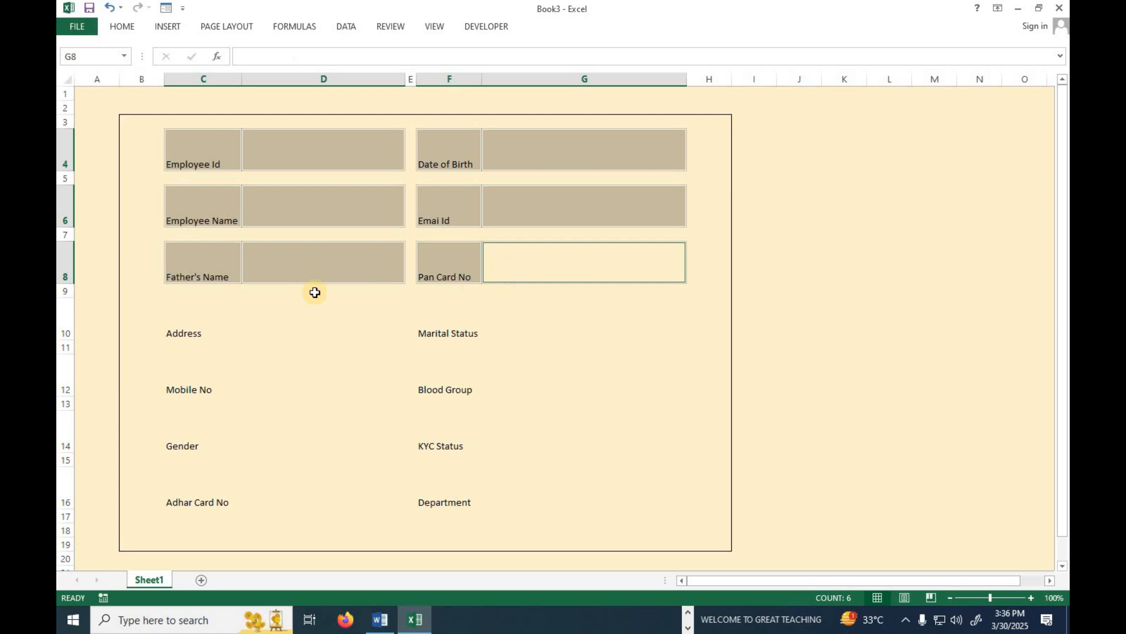
pyautogui.keyDown('ctrl'); pyautogui.click(227, 327); pyautogui.keyUp('ctrl')
pyautogui.keyDown('ctrl'); pyautogui.click(402, 333); pyautogui.keyUp('ctrl')
pyautogui.keyDown('ctrl'); pyautogui.click(518, 330); pyautogui.keyUp('ctrl')
pyautogui.keyDown('ctrl'); pyautogui.click(438, 324); pyautogui.keyUp('ctrl')
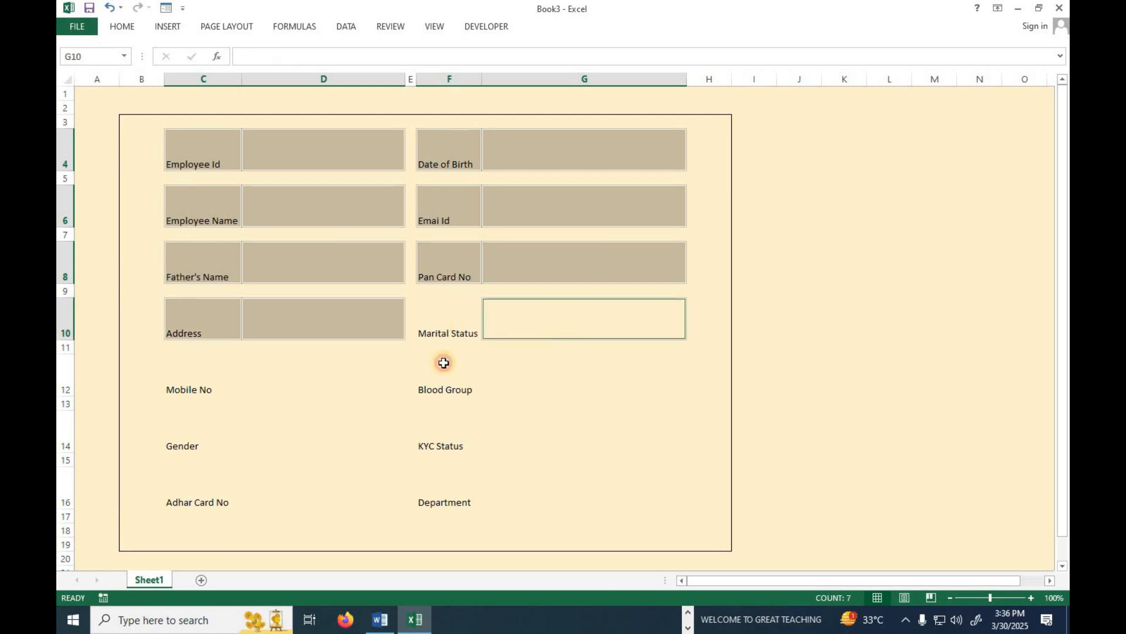
pyautogui.keyDown('ctrl'); pyautogui.click(224, 379); pyautogui.keyUp('ctrl')
pyautogui.keyDown('ctrl'); pyautogui.click(350, 383); pyautogui.keyUp('ctrl')
pyautogui.keyDown('ctrl'); pyautogui.click(469, 387); pyautogui.keyUp('ctrl')
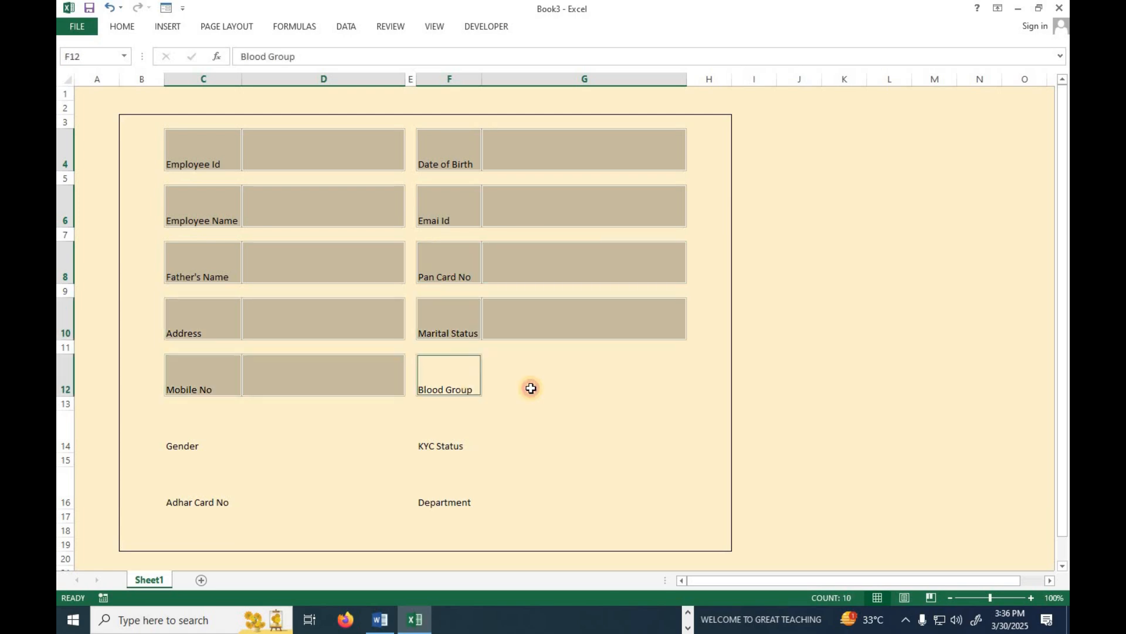
pyautogui.keyDown('ctrl'); pyautogui.click(540, 386); pyautogui.keyUp('ctrl')
pyautogui.keyDown('ctrl'); pyautogui.click(223, 438); pyautogui.keyUp('ctrl')
pyautogui.keyDown('ctrl'); pyautogui.click(287, 439); pyautogui.keyUp('ctrl')
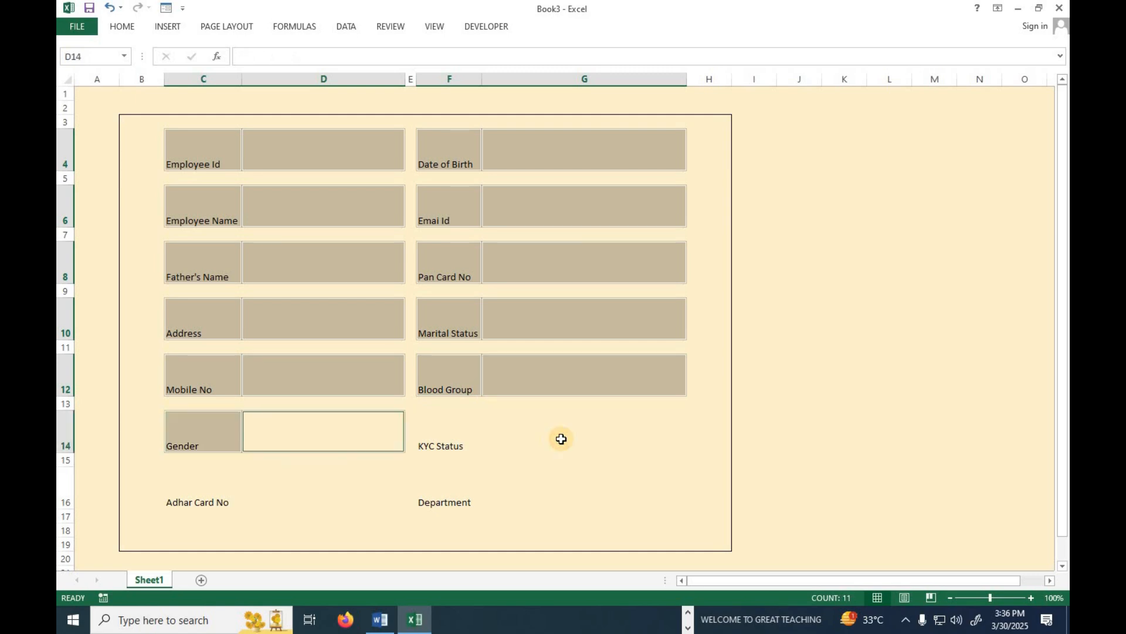
pyautogui.keyDown('ctrl'); pyautogui.click(438, 448); pyautogui.keyUp('ctrl')
pyautogui.keyDown('ctrl'); pyautogui.click(560, 438); pyautogui.keyUp('ctrl')
pyautogui.keyDown('ctrl'); pyautogui.click(217, 503); pyautogui.keyUp('ctrl')
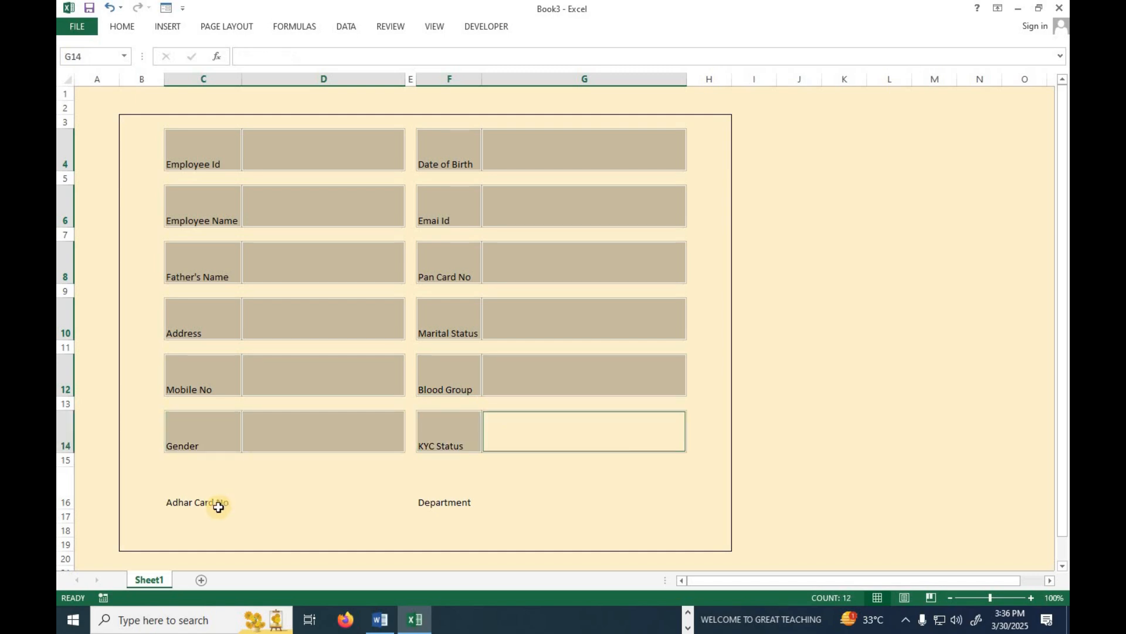
pyautogui.keyDown('ctrl'); pyautogui.click(436, 505); pyautogui.keyUp('ctrl')
pyautogui.keyDown('ctrl'); pyautogui.click(588, 491); pyautogui.keyUp('ctrl')
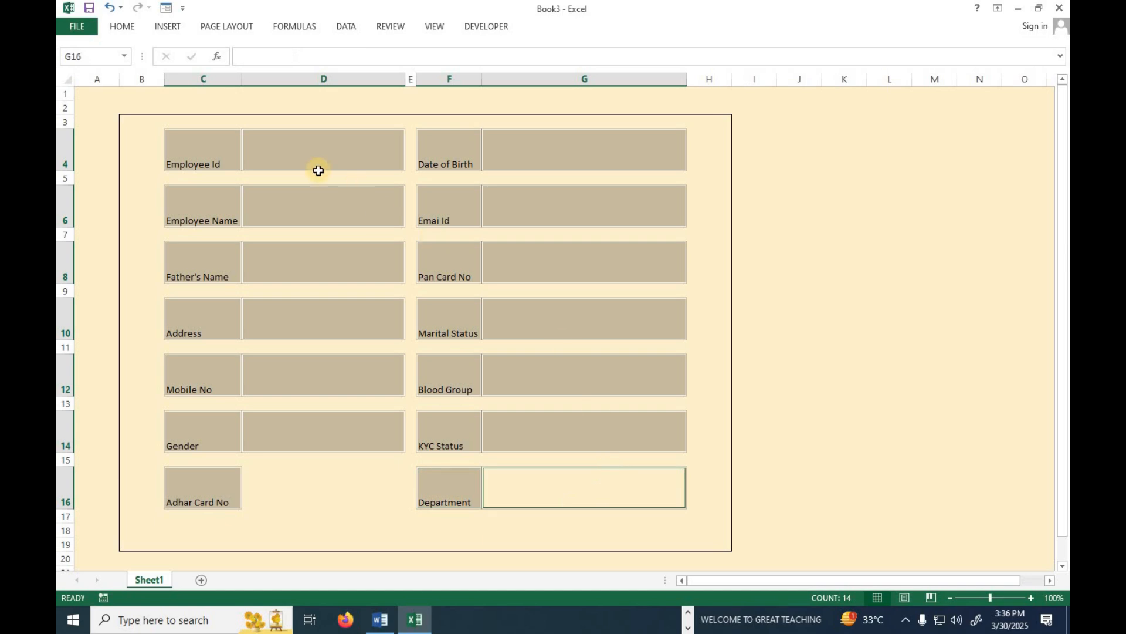
pyautogui.click(125, 27)
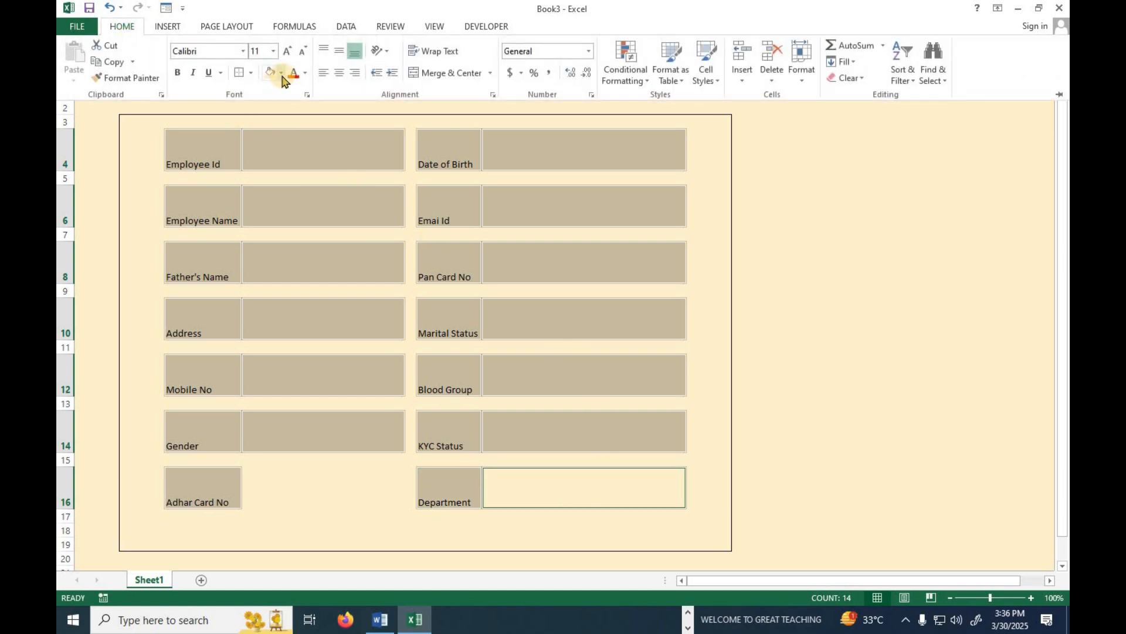
# Set the selected form cells and D16 to No Fill so they show white, then widen column A.
pyautogui.click(281, 72)
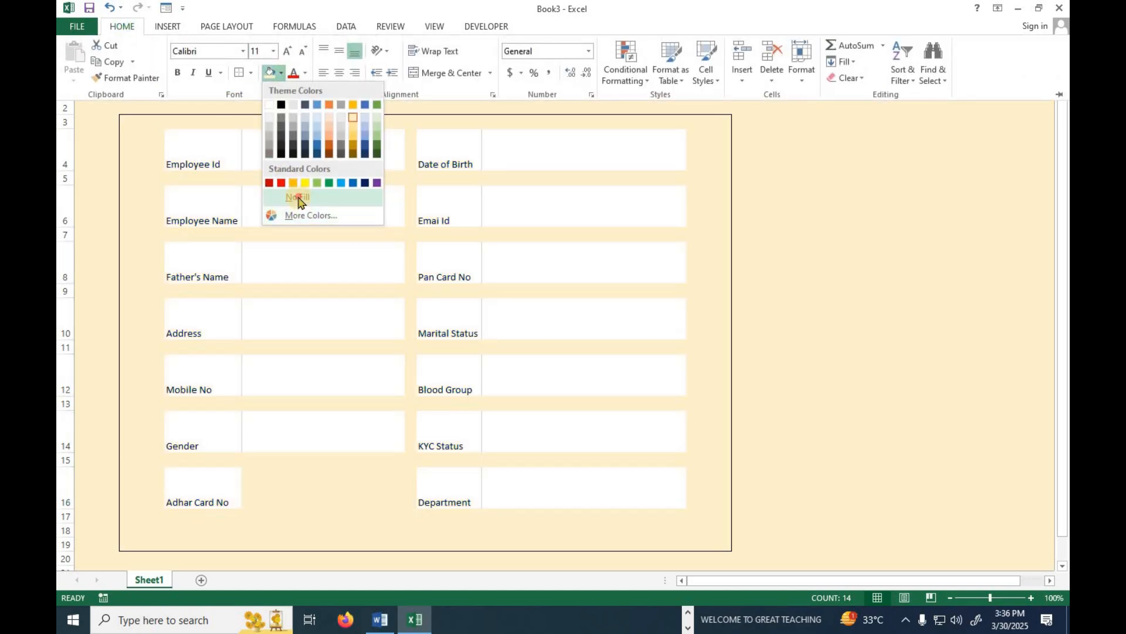
pyautogui.click(299, 198)
pyautogui.click(322, 493)
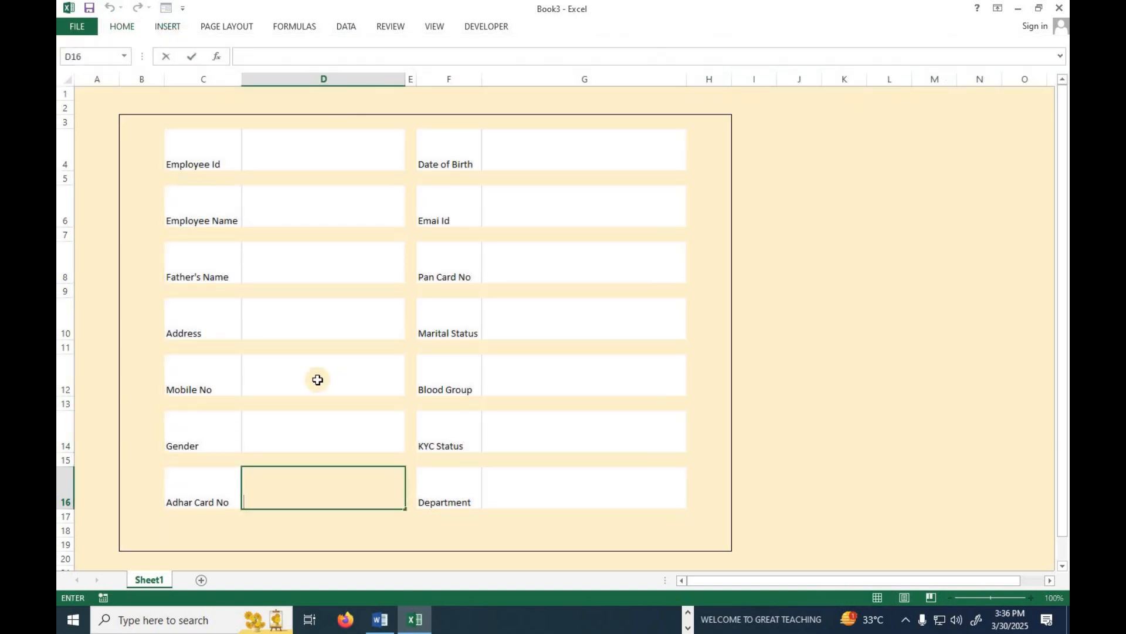
pyautogui.click(295, 406)
pyautogui.click(305, 477)
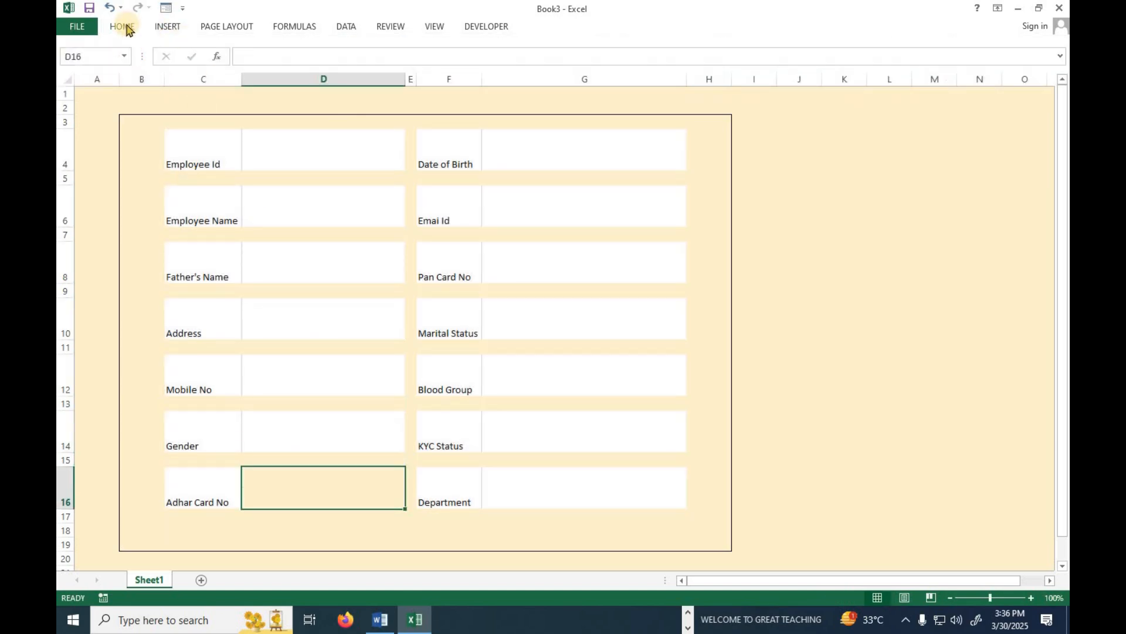
pyautogui.click(128, 29)
pyautogui.click(281, 72)
pyautogui.click(300, 199)
pyautogui.moveTo(122, 84); pyautogui.dragTo(196, 81)
pyautogui.click(132, 210)
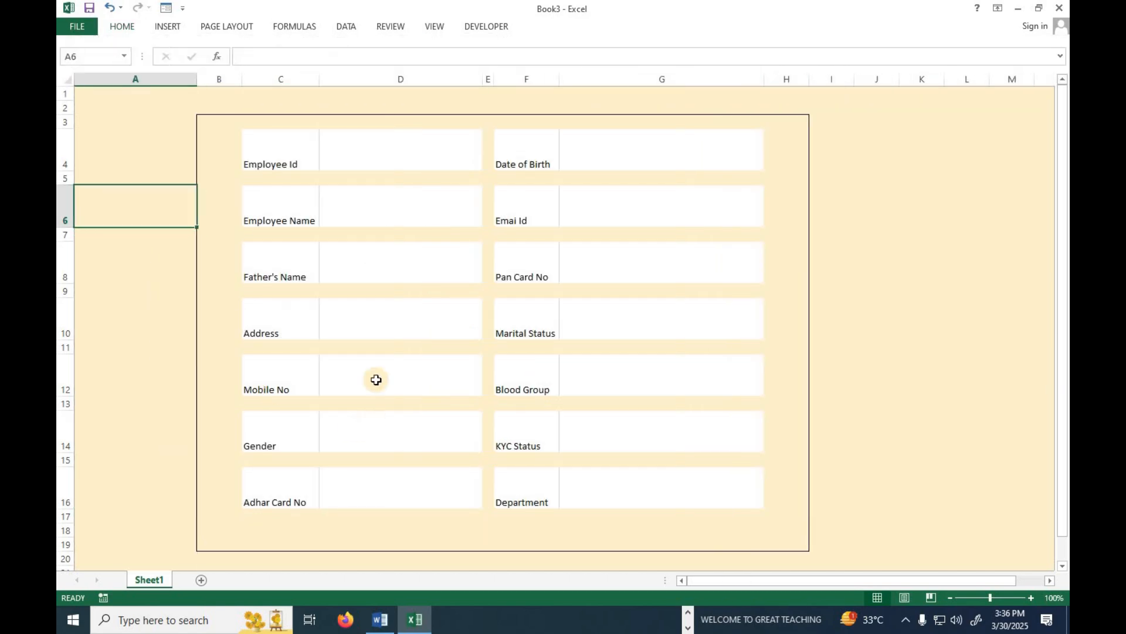
# Reselect all label and entry cells of the form in rows 4–16.
pyautogui.click(311, 157)
pyautogui.moveTo(355, 156); pyautogui.dragTo(310, 160)
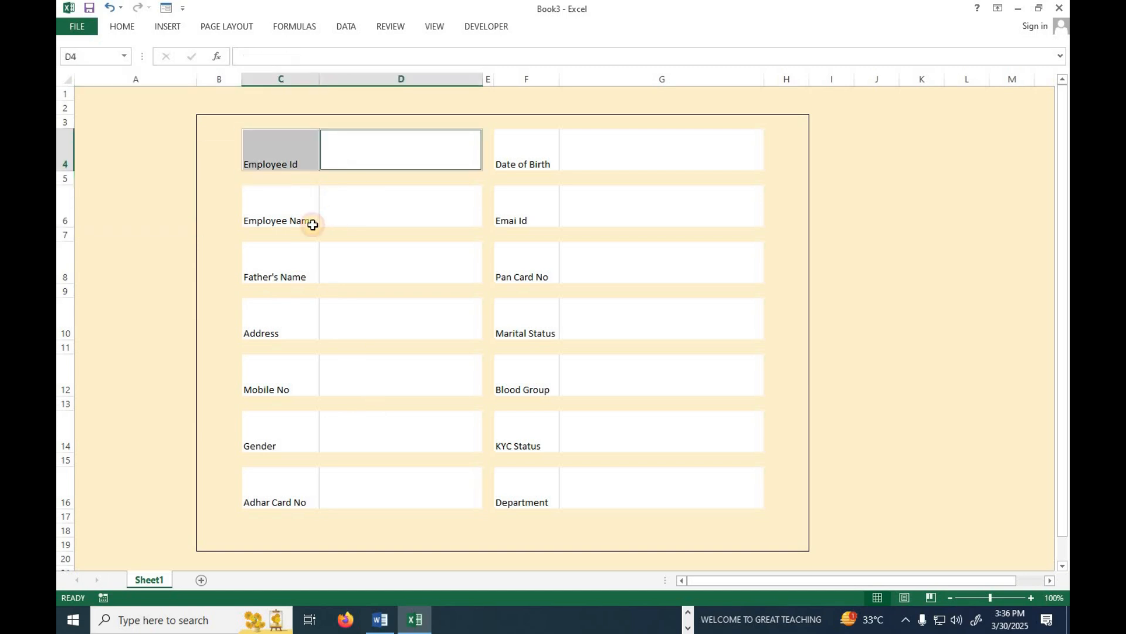
pyautogui.keyDown('ctrl'); pyautogui.click(291, 217); pyautogui.keyUp('ctrl')
pyautogui.keyDown('ctrl'); pyautogui.click(365, 224); pyautogui.keyUp('ctrl')
pyautogui.keyDown('ctrl'); pyautogui.click(305, 264); pyautogui.keyUp('ctrl')
pyautogui.keyDown('ctrl'); pyautogui.click(369, 264); pyautogui.keyUp('ctrl')
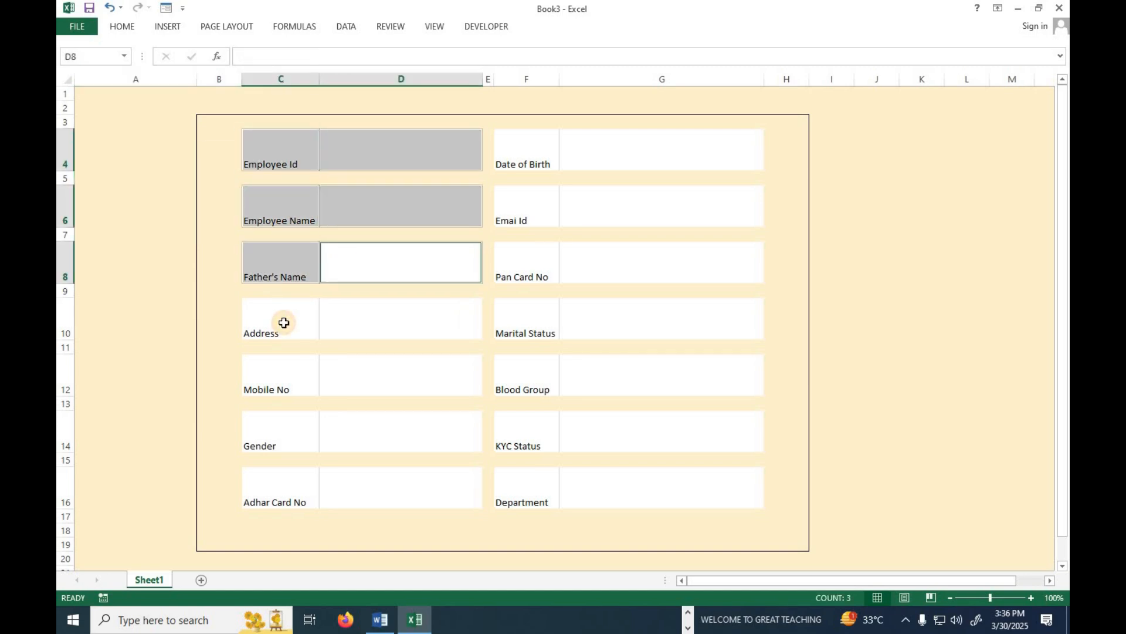
pyautogui.keyDown('ctrl'); pyautogui.click(284, 322); pyautogui.keyUp('ctrl')
pyautogui.keyDown('ctrl'); pyautogui.click(338, 332); pyautogui.keyUp('ctrl')
pyautogui.keyDown('ctrl'); pyautogui.click(311, 372); pyautogui.keyUp('ctrl')
pyautogui.keyDown('ctrl'); pyautogui.click(397, 381); pyautogui.keyUp('ctrl')
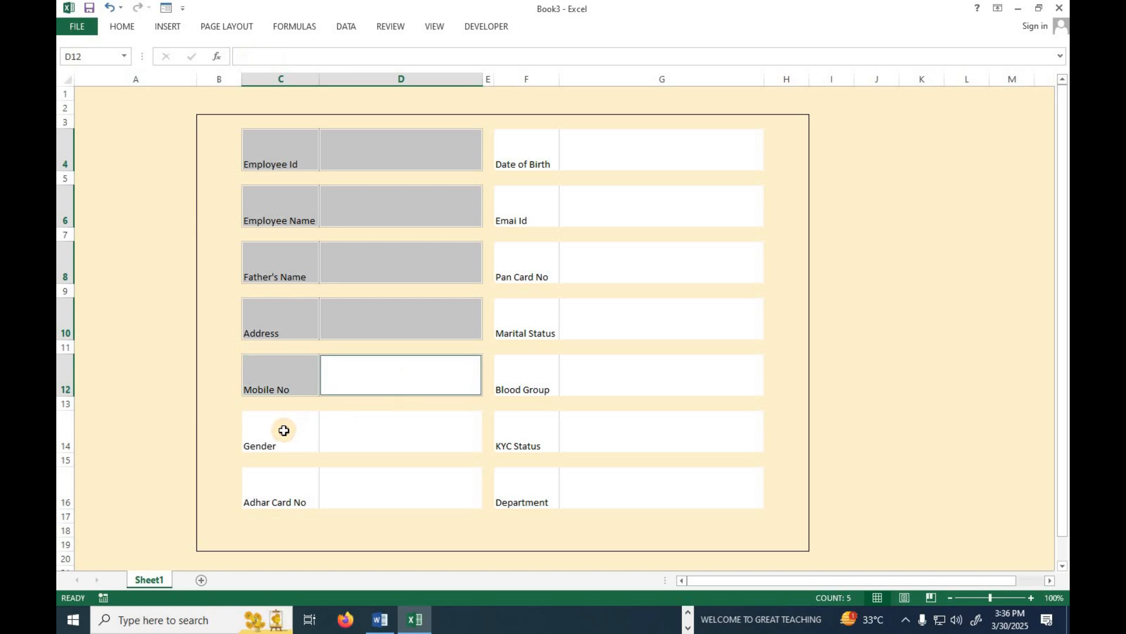
pyautogui.keyDown('ctrl'); pyautogui.click(284, 430); pyautogui.keyUp('ctrl')
pyautogui.keyDown('ctrl'); pyautogui.click(346, 437); pyautogui.keyUp('ctrl')
pyautogui.keyDown('ctrl'); pyautogui.click(285, 497); pyautogui.keyUp('ctrl')
pyautogui.keyDown('ctrl'); pyautogui.click(354, 493); pyautogui.keyUp('ctrl')
pyautogui.keyDown('ctrl'); pyautogui.click(641, 500); pyautogui.keyUp('ctrl')
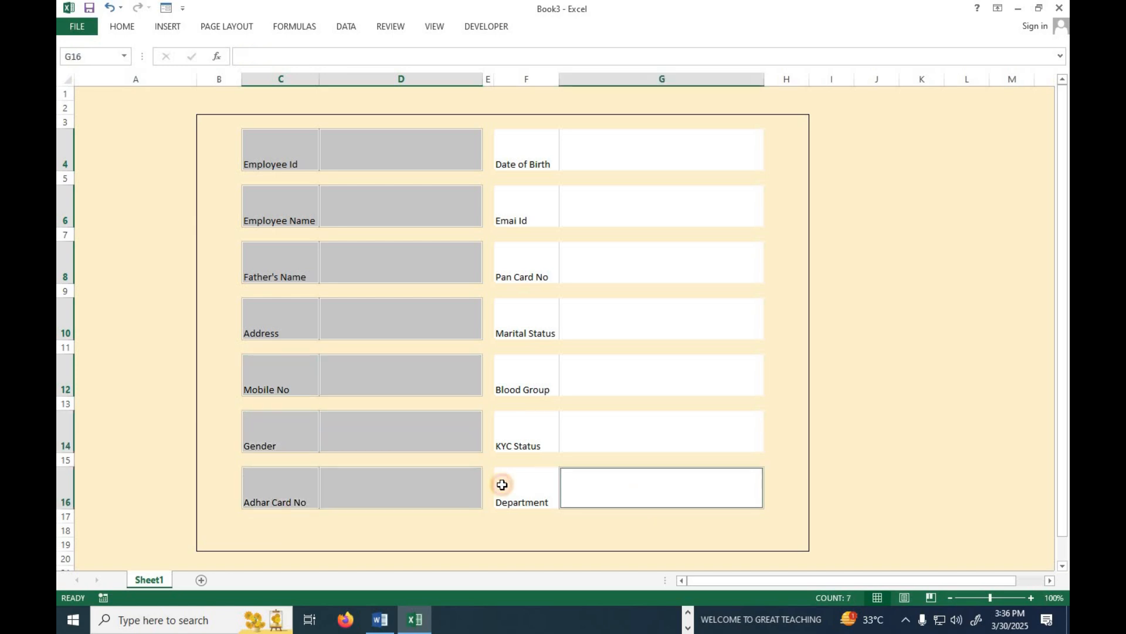
pyautogui.keyDown('ctrl'); pyautogui.click(502, 485); pyautogui.keyUp('ctrl')
pyautogui.keyDown('ctrl'); pyautogui.click(519, 434); pyautogui.keyUp('ctrl')
pyautogui.keyDown('ctrl'); pyautogui.click(537, 375); pyautogui.keyUp('ctrl')
pyautogui.keyDown('ctrl'); pyautogui.click(587, 375); pyautogui.keyUp('ctrl')
pyautogui.keyDown('ctrl'); pyautogui.click(535, 319); pyautogui.keyUp('ctrl')
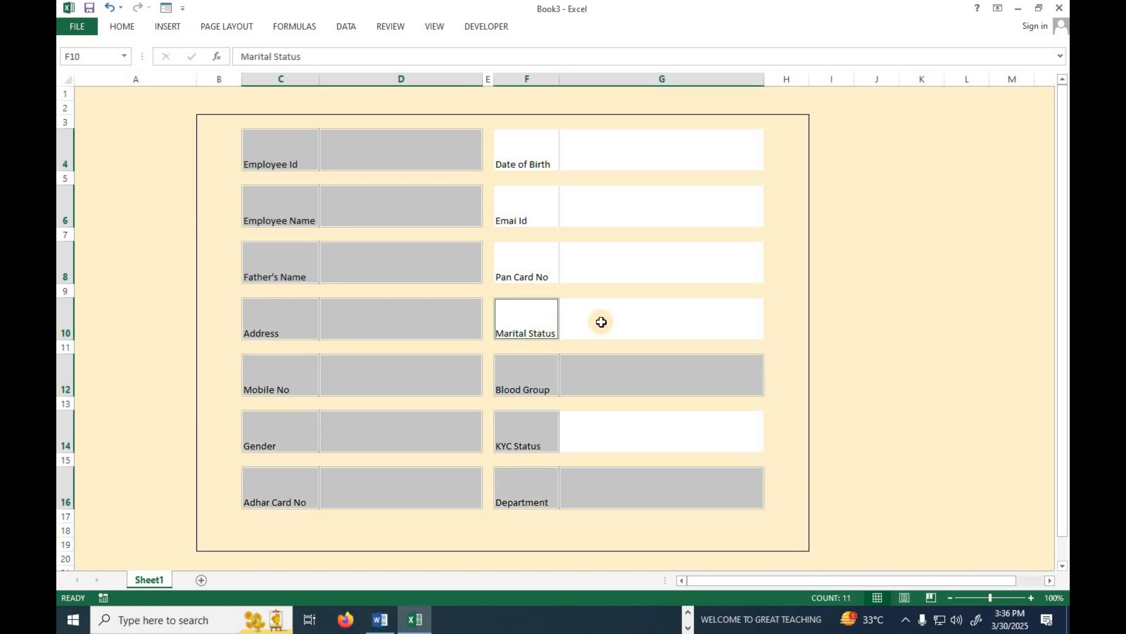
pyautogui.keyDown('ctrl'); pyautogui.click(601, 322); pyautogui.keyUp('ctrl')
pyautogui.keyDown('ctrl'); pyautogui.click(539, 272); pyautogui.keyUp('ctrl')
pyautogui.keyDown('ctrl'); pyautogui.click(520, 214); pyautogui.keyUp('ctrl')
pyautogui.keyDown('ctrl'); pyautogui.click(587, 212); pyautogui.keyUp('ctrl')
pyautogui.keyDown('ctrl'); pyautogui.click(611, 151); pyautogui.keyUp('ctrl')
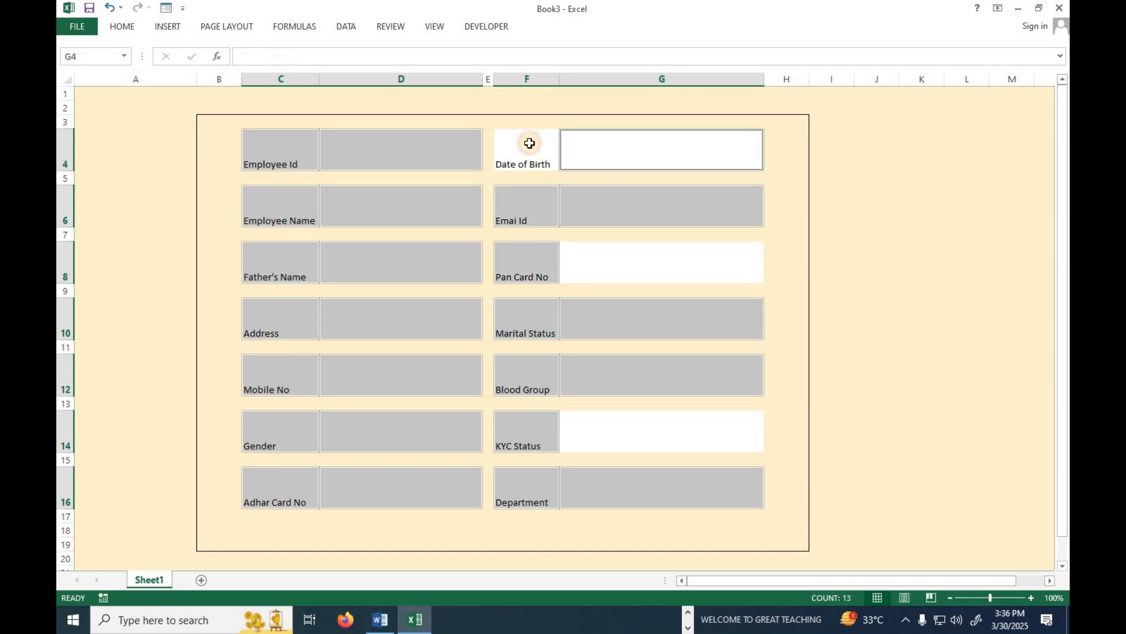
pyautogui.keyDown('ctrl'); pyautogui.click(530, 143); pyautogui.keyUp('ctrl')
pyautogui.keyDown('ctrl'); pyautogui.click(614, 276); pyautogui.keyUp('ctrl')
pyautogui.keyDown('ctrl'); pyautogui.click(590, 418); pyautogui.keyUp('ctrl')
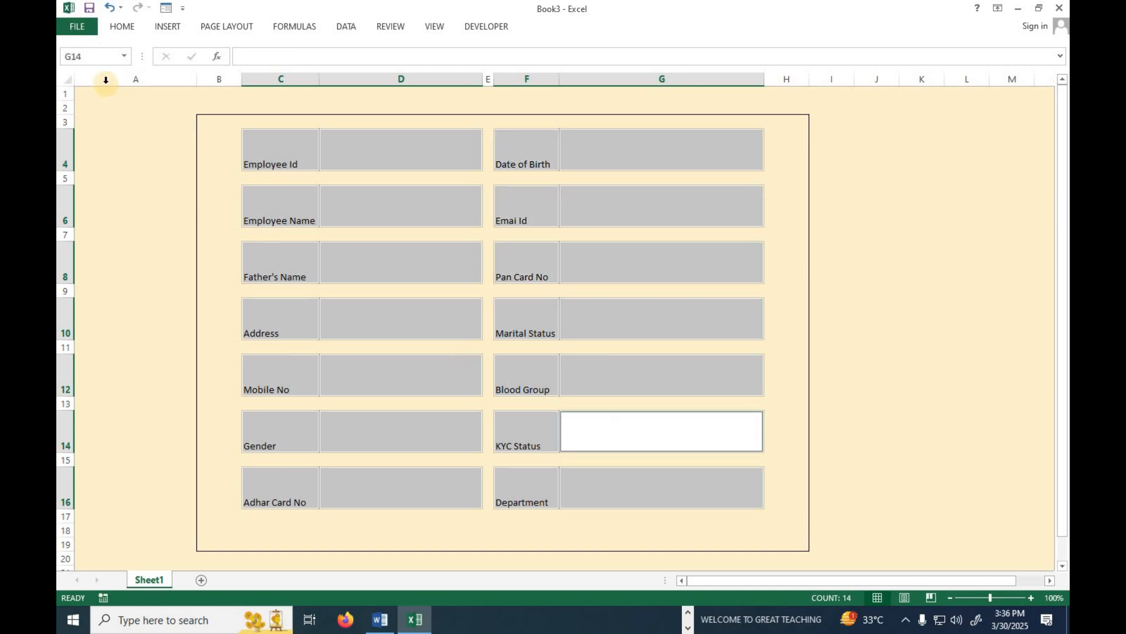
pyautogui.click(121, 27)
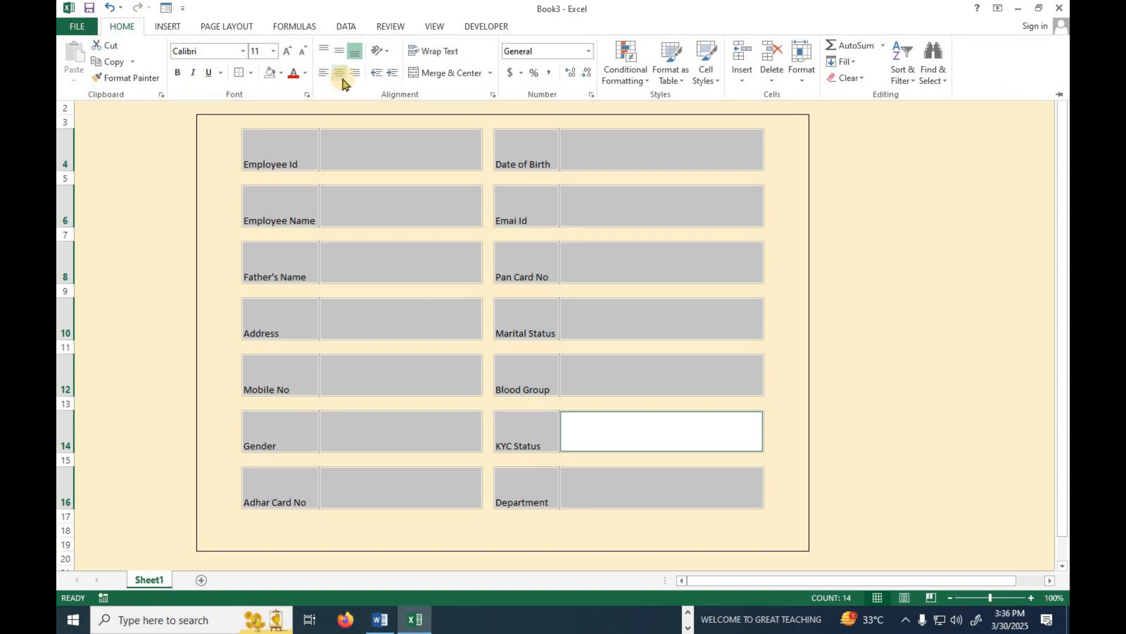
# Centre the form text, make it bold at size 18, and autofit column C.
pyautogui.click(340, 74)
pyautogui.click(339, 52)
pyautogui.click(177, 73)
pyautogui.click(287, 50)
pyautogui.click(287, 51)
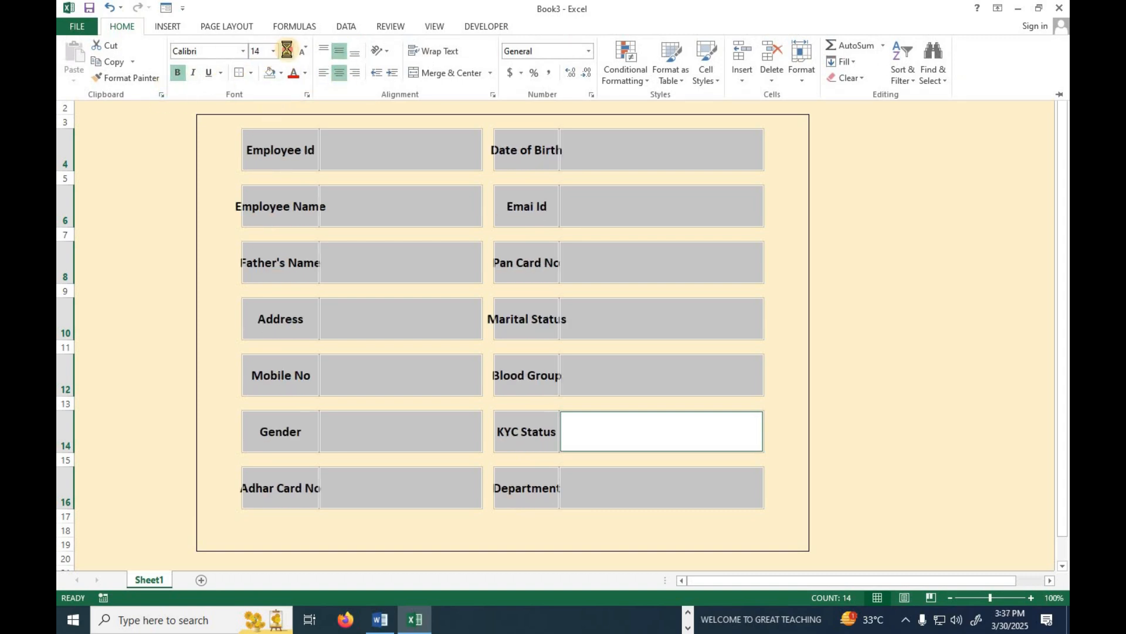
pyautogui.click(287, 50)
pyautogui.click(287, 50)
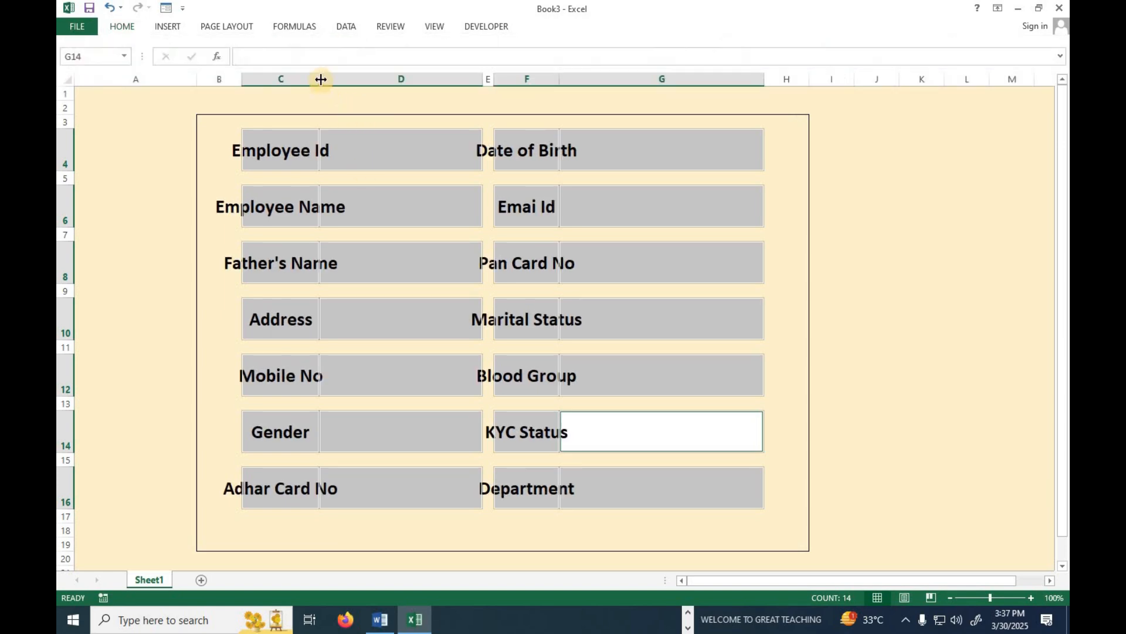
pyautogui.doubleClick(322, 78)
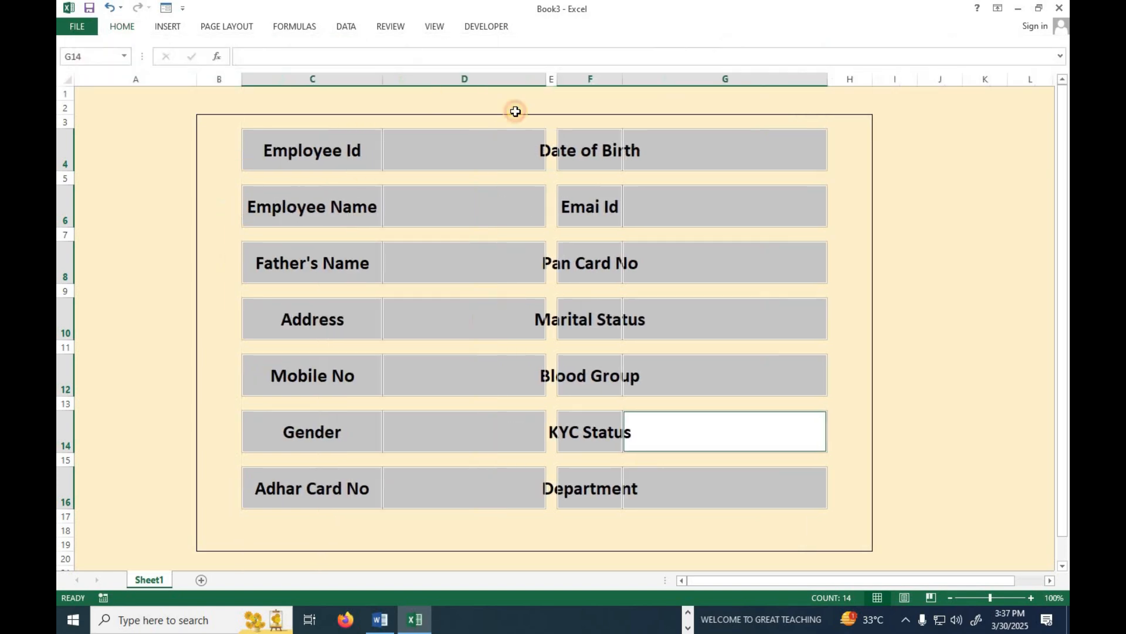
pyautogui.click(540, 289)
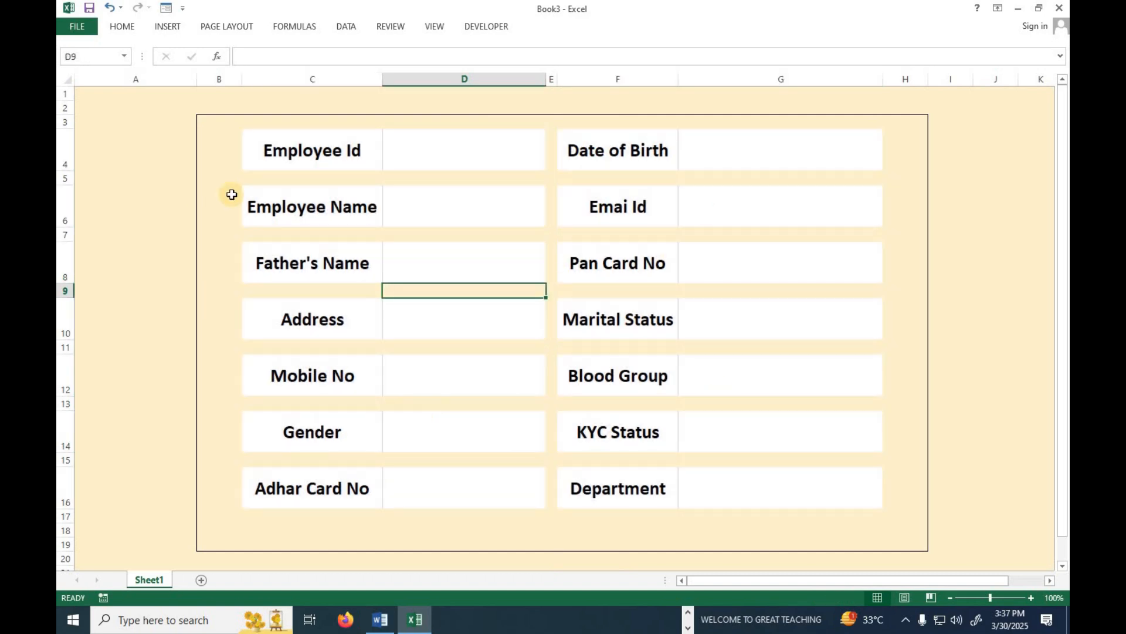
pyautogui.click(274, 177)
# Shrink spacer rows 5, 7, 9, 11, 13 and 15 into thin gaps.
pyautogui.press('Down')
pyautogui.press('Down')
pyautogui.press('Down')
pyautogui.press('Down')
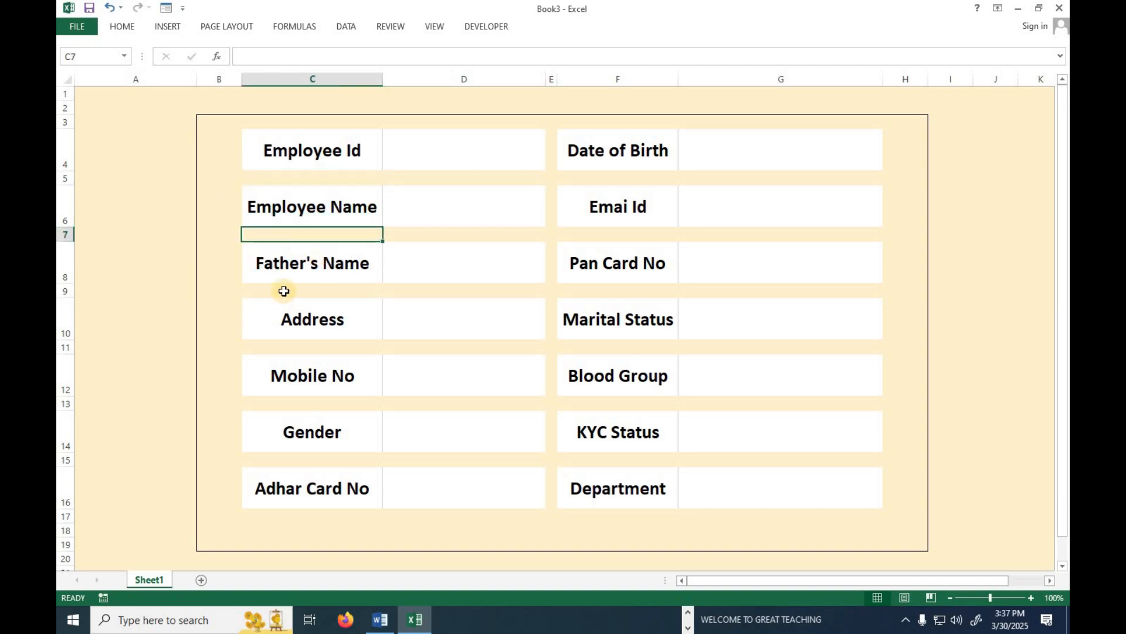
pyautogui.click(64, 178)
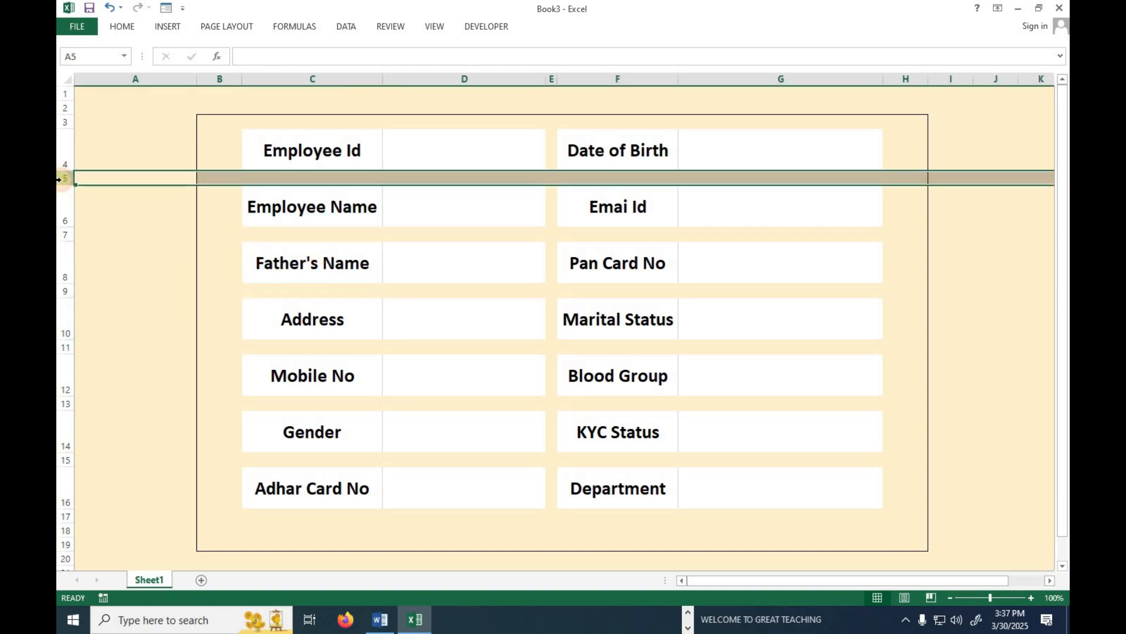
pyautogui.keyDown('ctrl'); pyautogui.click(61, 233); pyautogui.keyUp('ctrl')
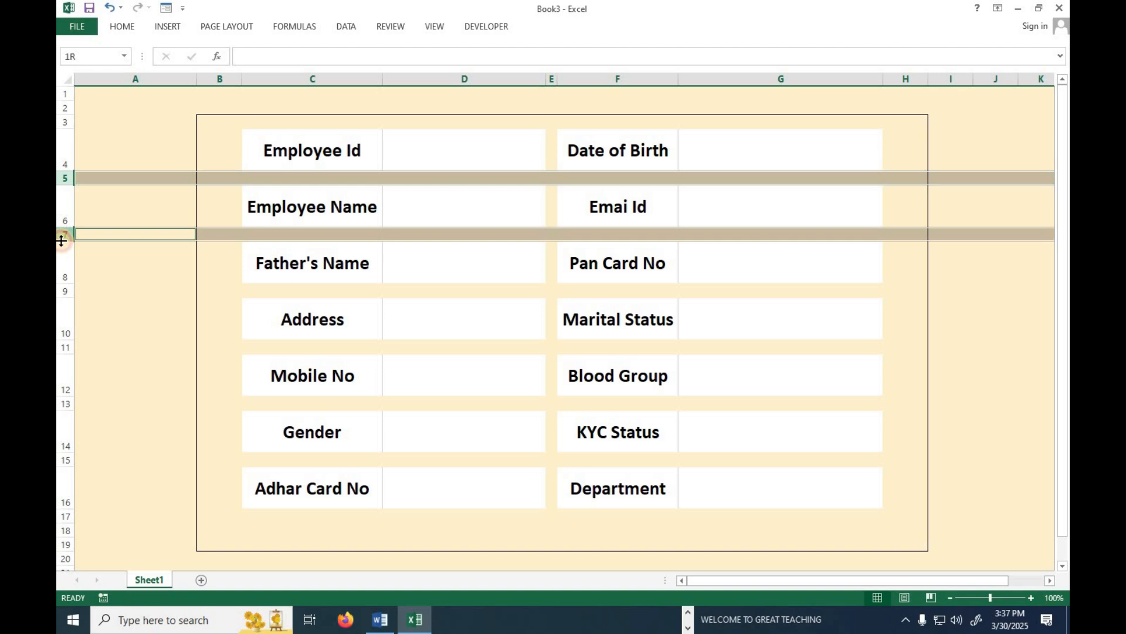
pyautogui.keyDown('ctrl'); pyautogui.click(66, 291); pyautogui.keyUp('ctrl')
pyautogui.keyDown('ctrl'); pyautogui.click(64, 347); pyautogui.keyUp('ctrl')
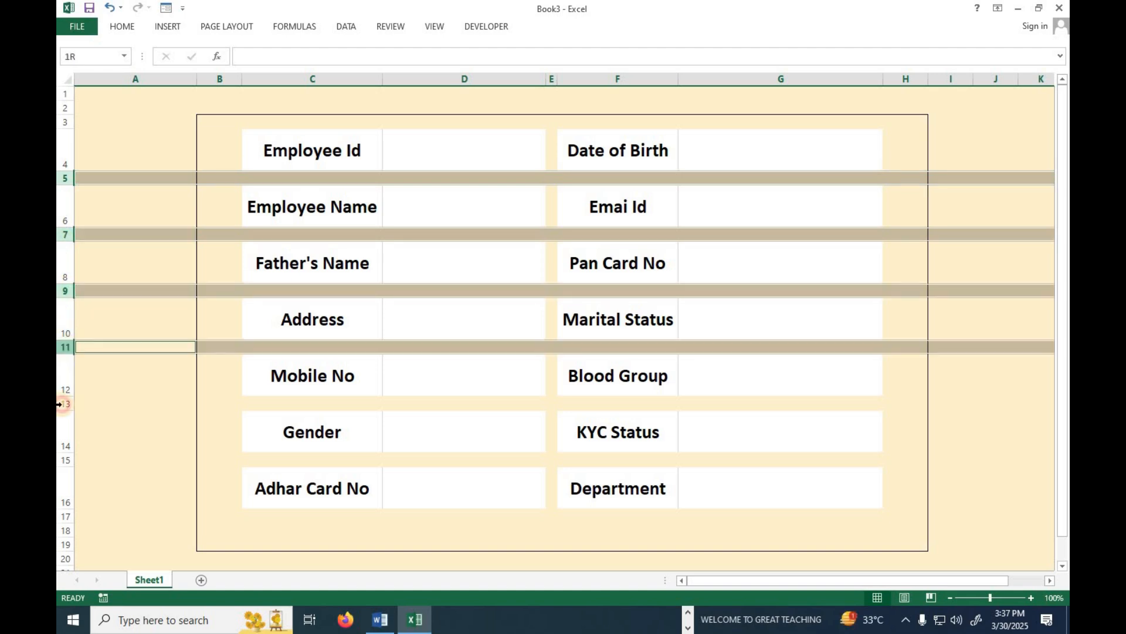
pyautogui.keyDown('ctrl'); pyautogui.click(69, 402); pyautogui.keyUp('ctrl')
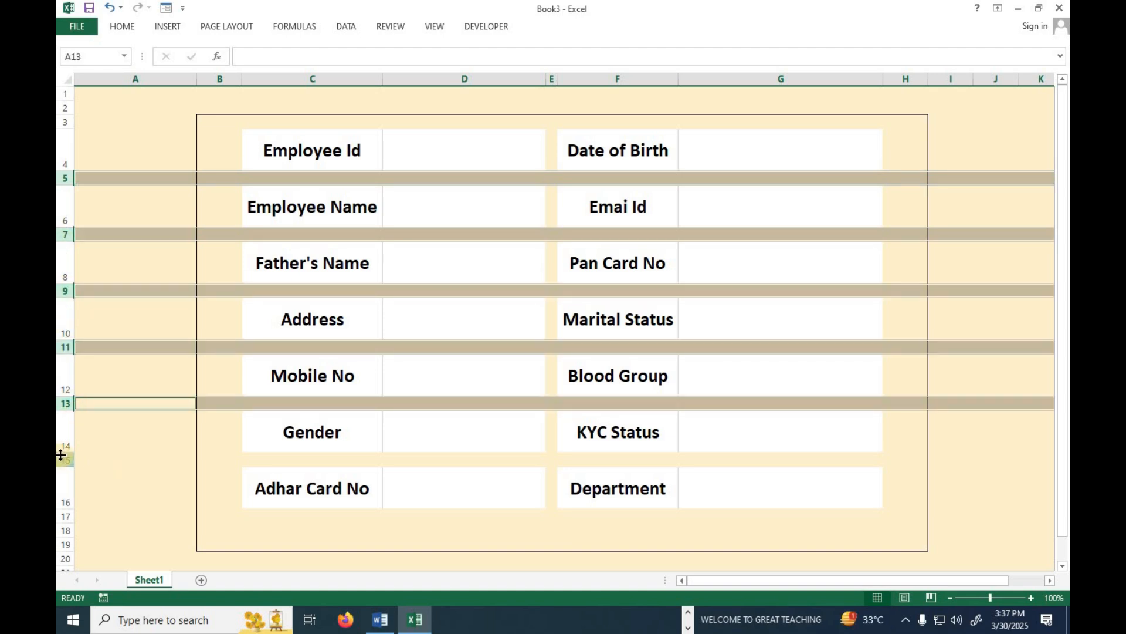
pyautogui.keyDown('ctrl'); pyautogui.click(68, 460); pyautogui.keyUp('ctrl')
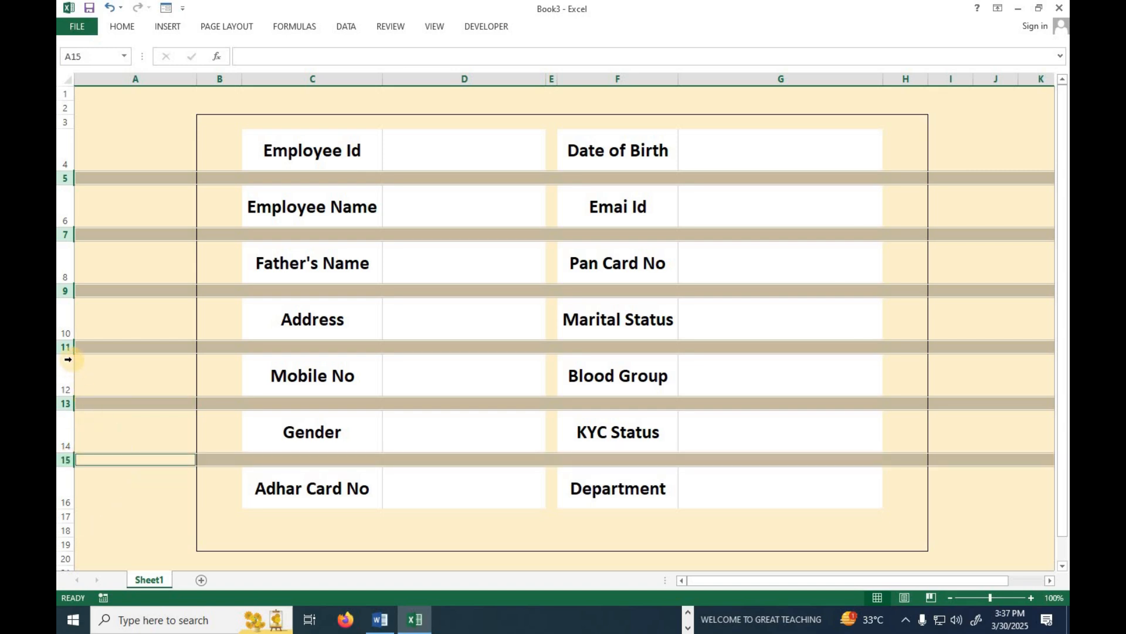
pyautogui.moveTo(70, 352); pyautogui.dragTo(70, 344)
# Widen column D for the entries, then select the block of form fields.
pyautogui.click(481, 505)
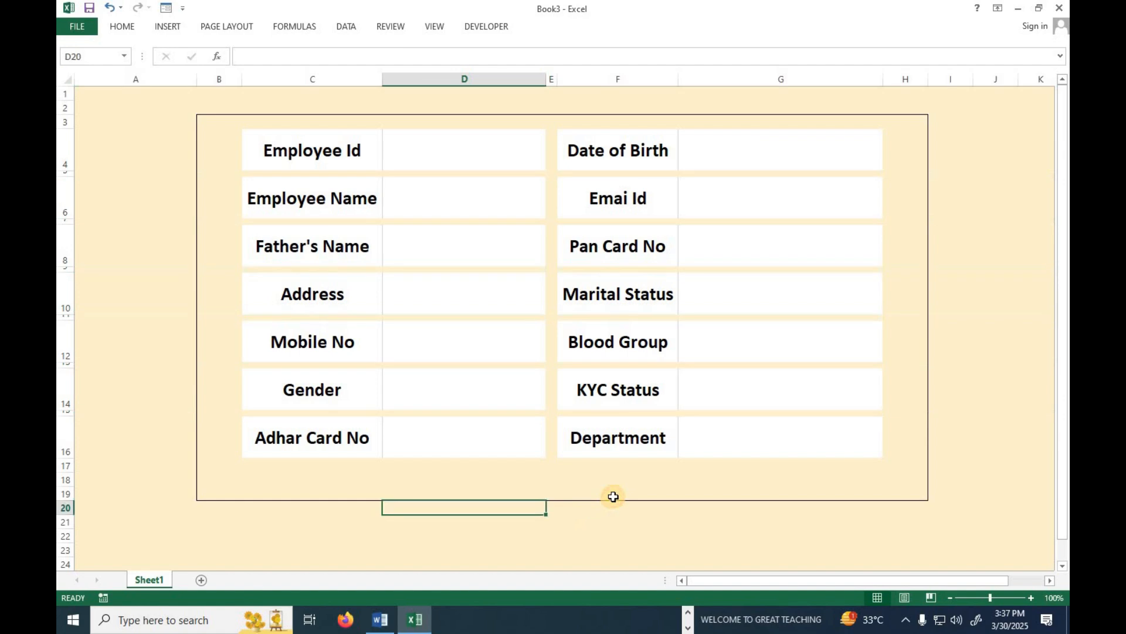
pyautogui.moveTo(547, 79); pyautogui.dragTo(583, 79)
pyautogui.click(514, 230)
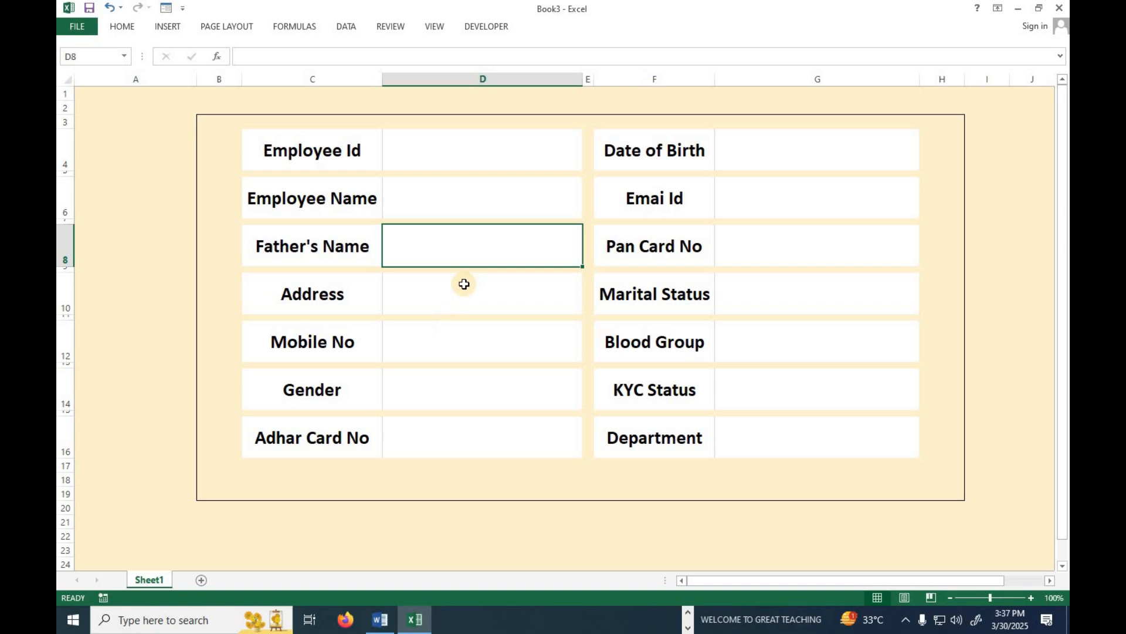
pyautogui.moveTo(250, 140); pyautogui.dragTo(837, 447)
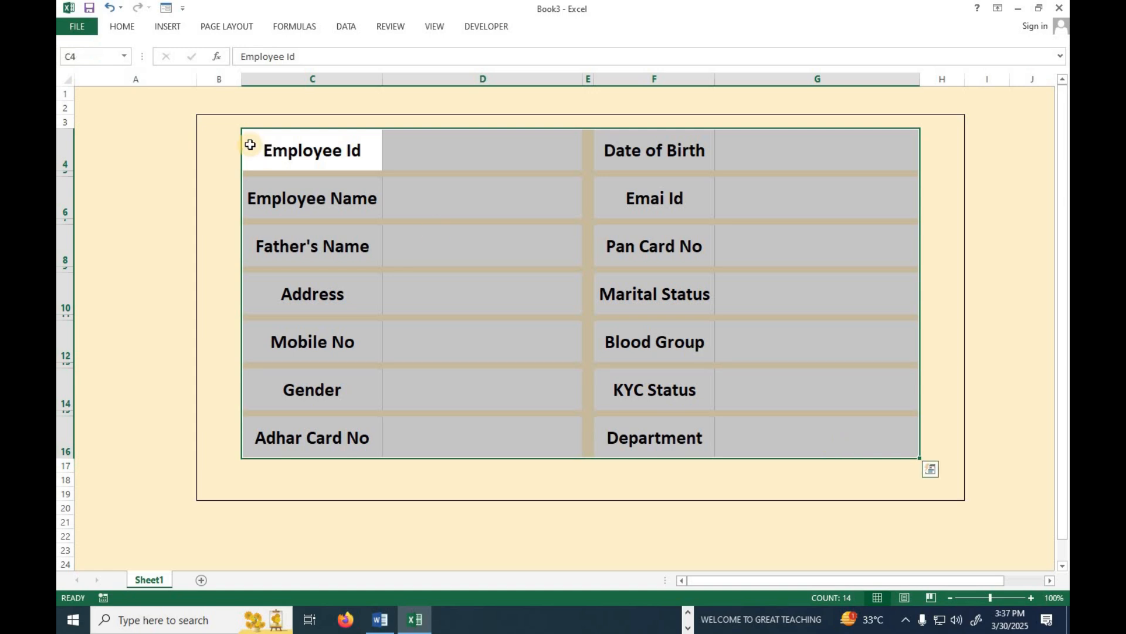
# Frame the form-field block C4:G16 with a green outside border.
pyautogui.click(123, 26)
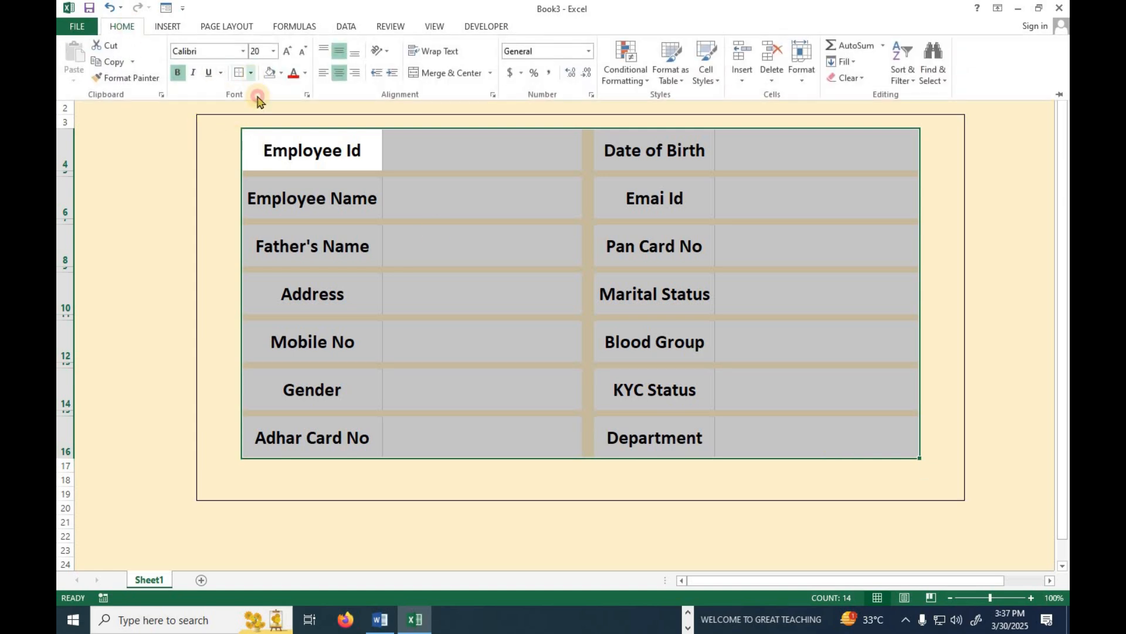
pyautogui.click(250, 73)
pyautogui.moveTo(302, 413)
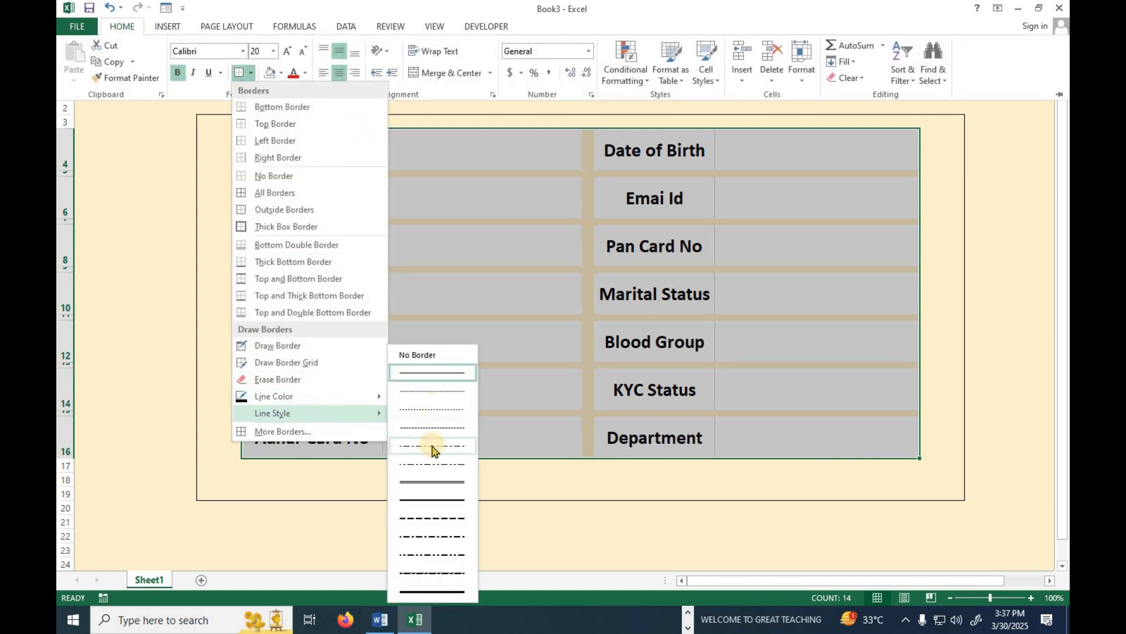
pyautogui.click(427, 500)
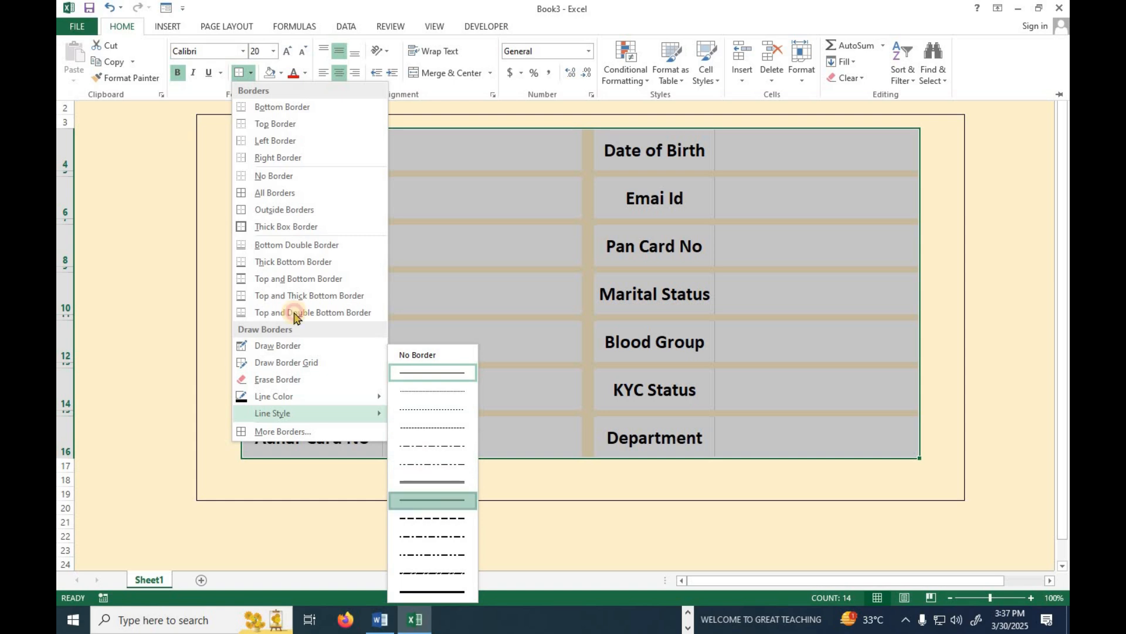
pyautogui.click(251, 73)
pyautogui.moveTo(305, 405)
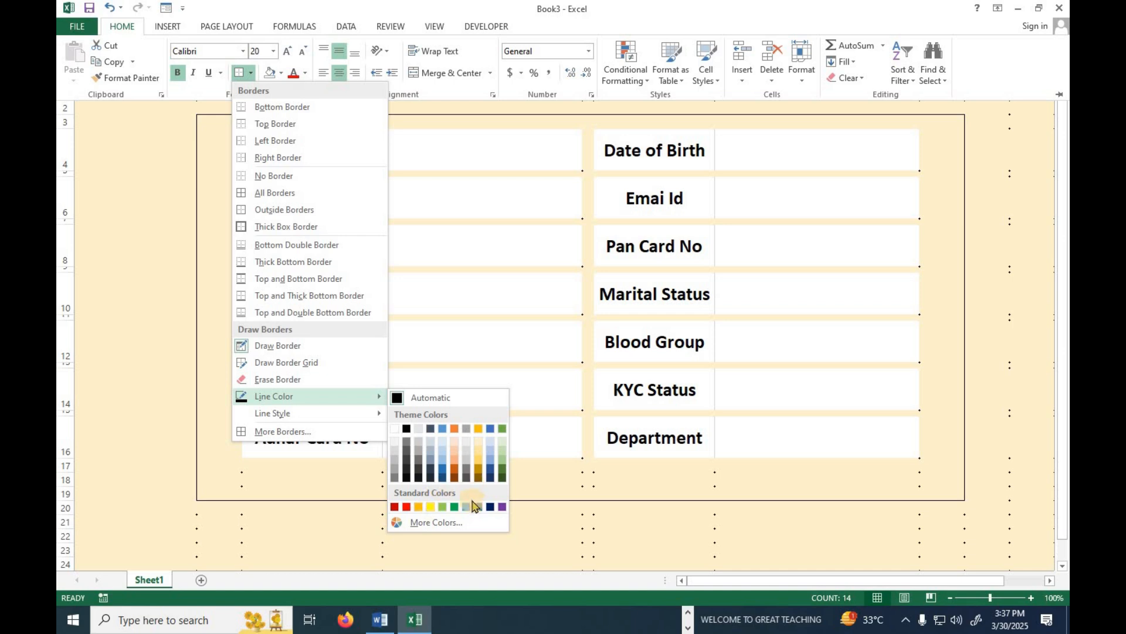
pyautogui.click(445, 506)
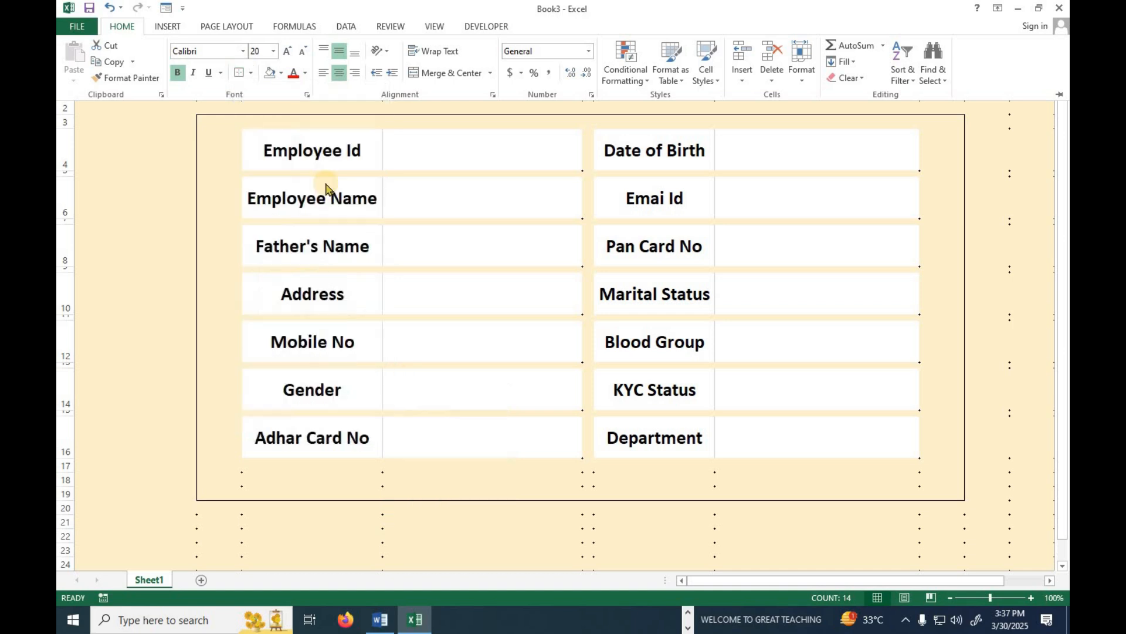
pyautogui.click(251, 73)
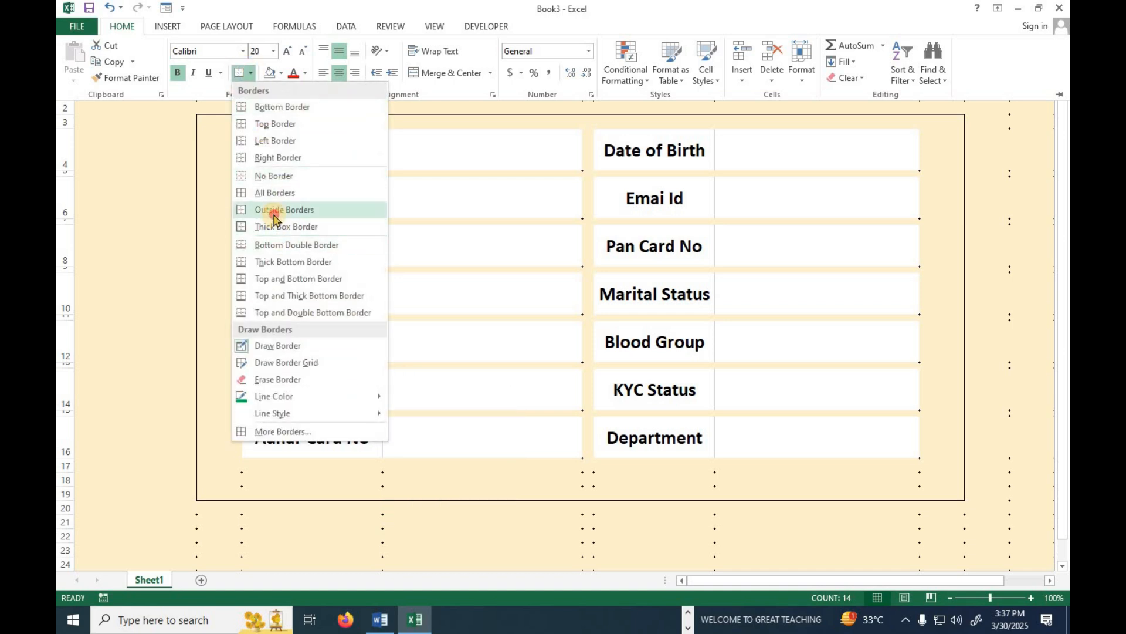
pyautogui.click(273, 210)
pyautogui.hotkey('ctrl', 'F1')
pyautogui.click(154, 201)
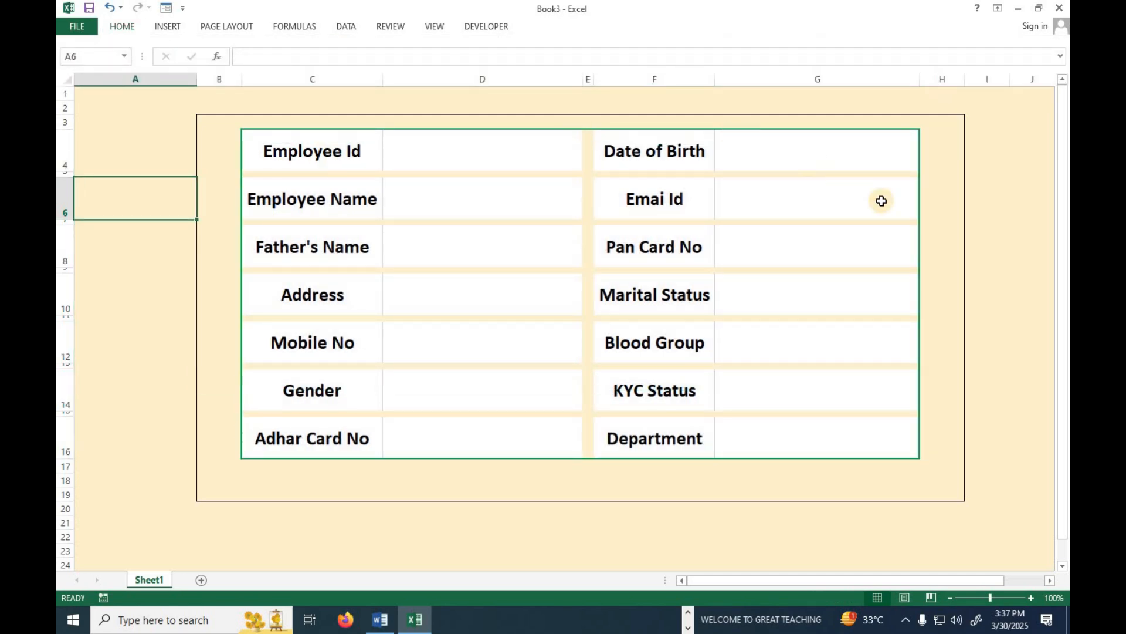
pyautogui.click(543, 507)
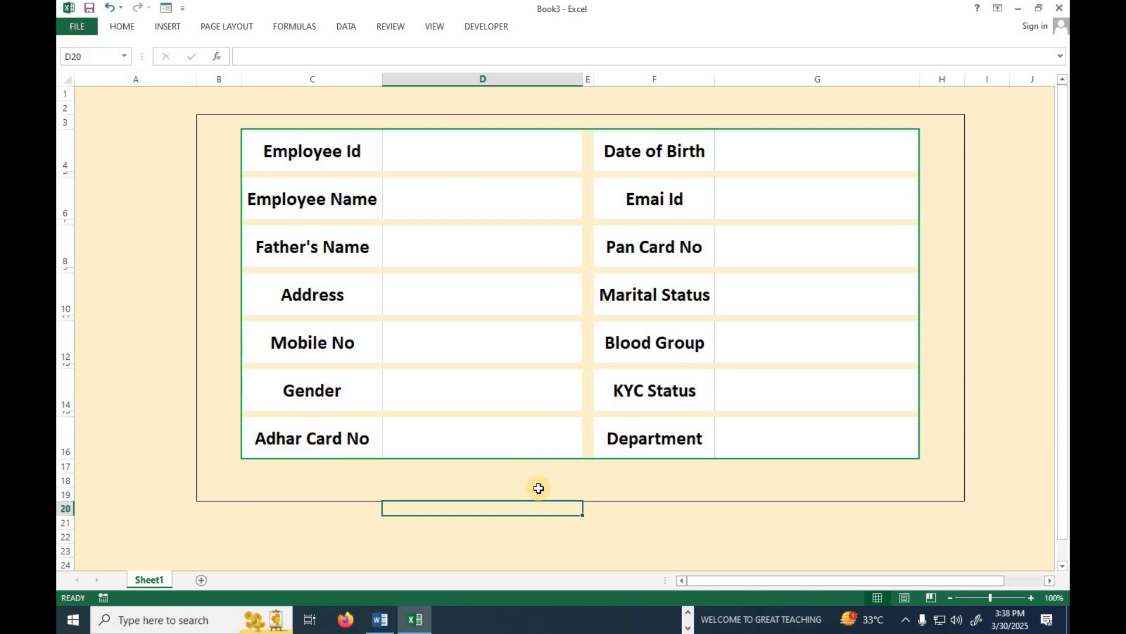
# Add a list validation of MALE, FEMALE, OTHERS to the Gender cell D14.
pyautogui.click(473, 384)
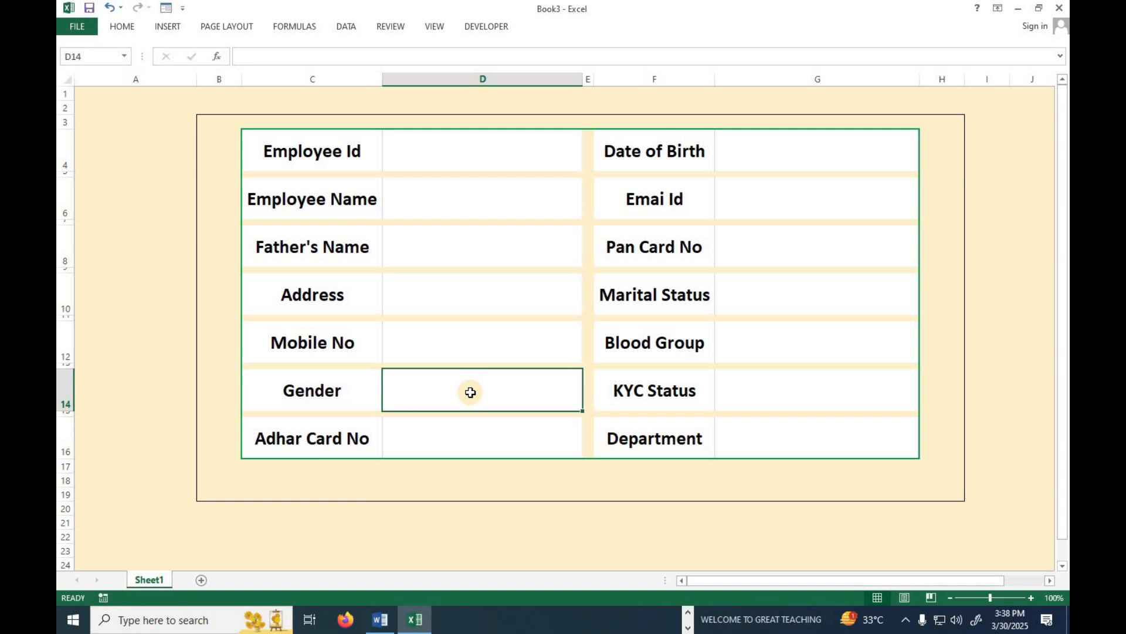
pyautogui.click(349, 27)
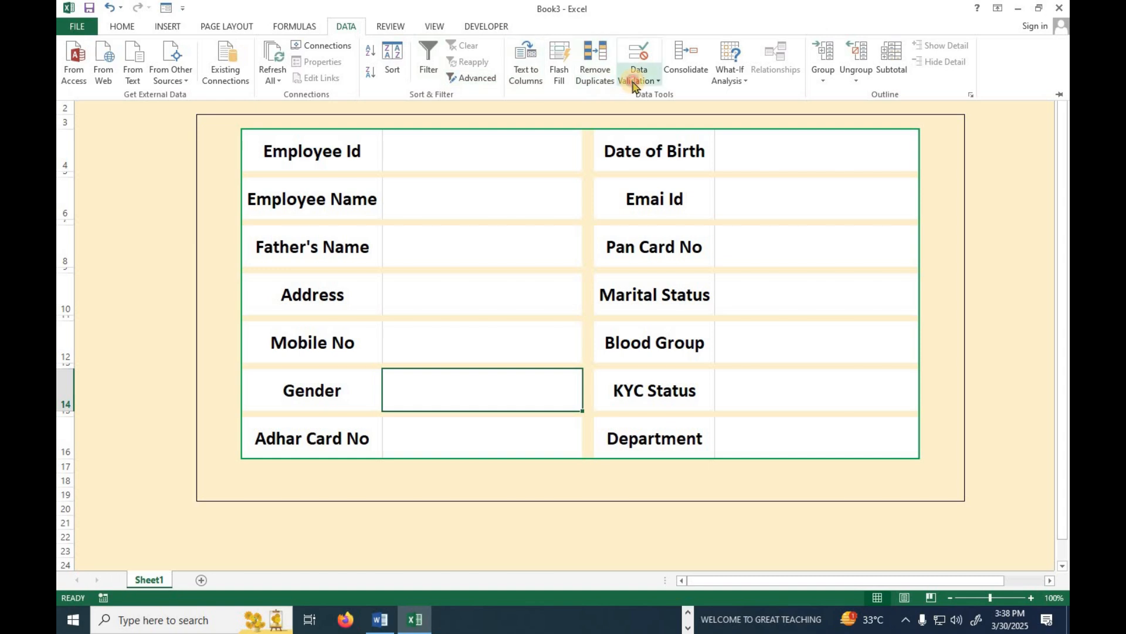
pyautogui.click(635, 83)
pyautogui.click(658, 95)
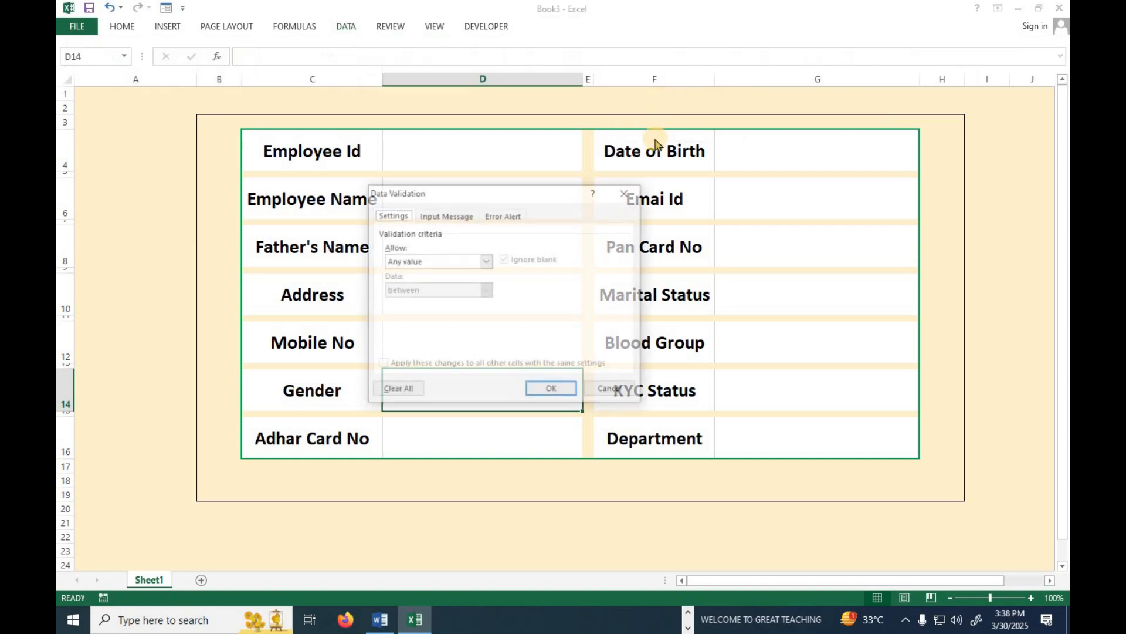
pyautogui.click(449, 261)
pyautogui.click(410, 301)
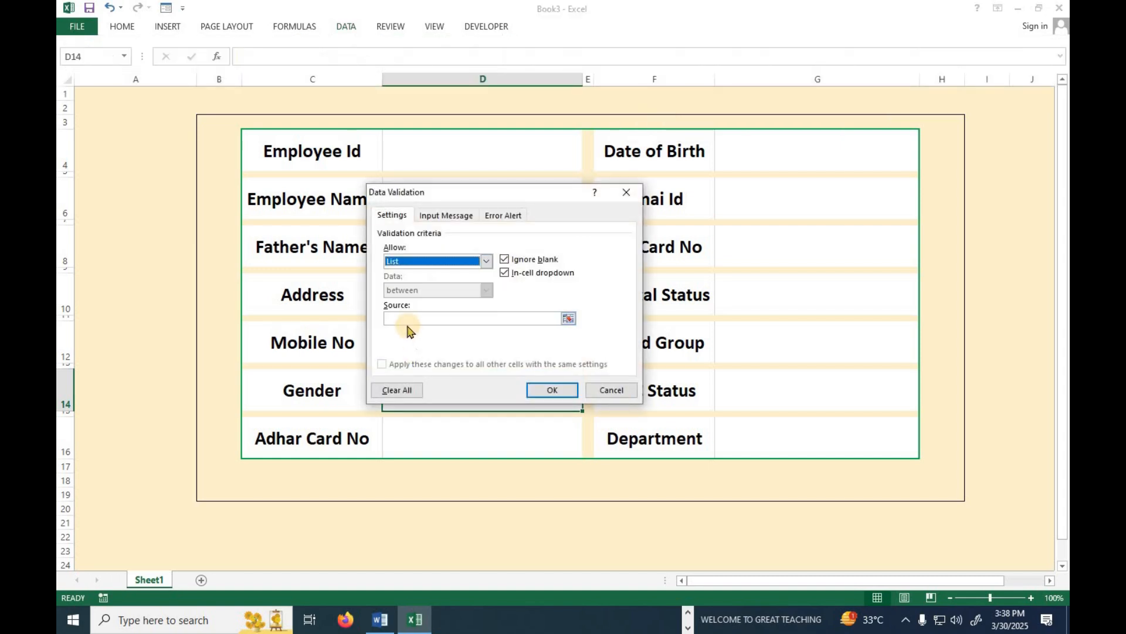
pyautogui.click(405, 318)
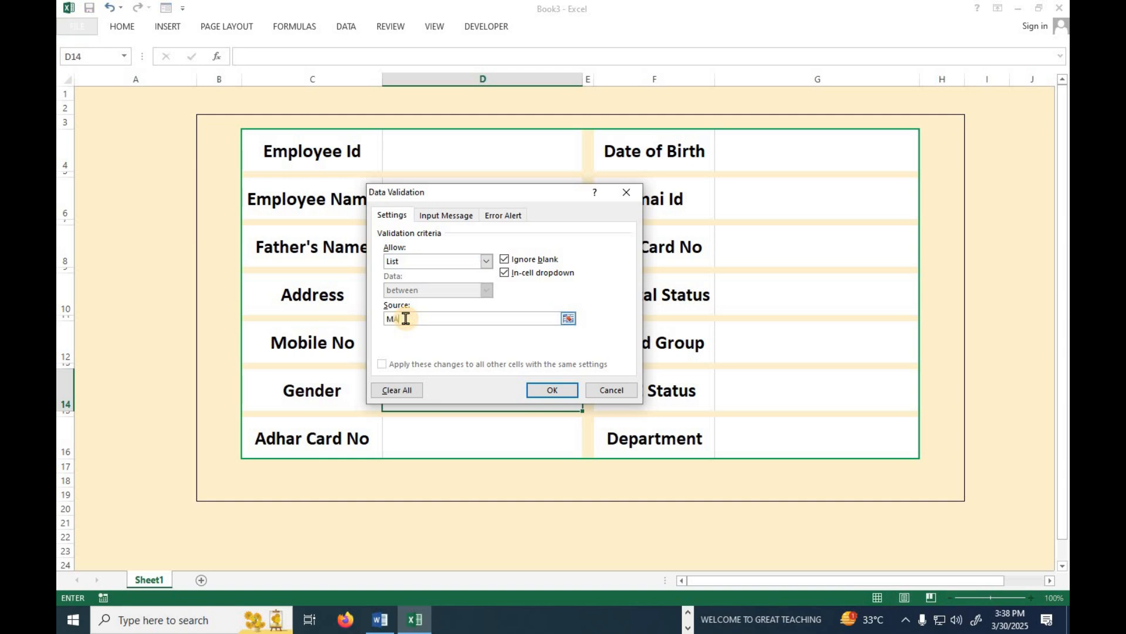
pyautogui.write('MALE,FEMALE,OTHERS')
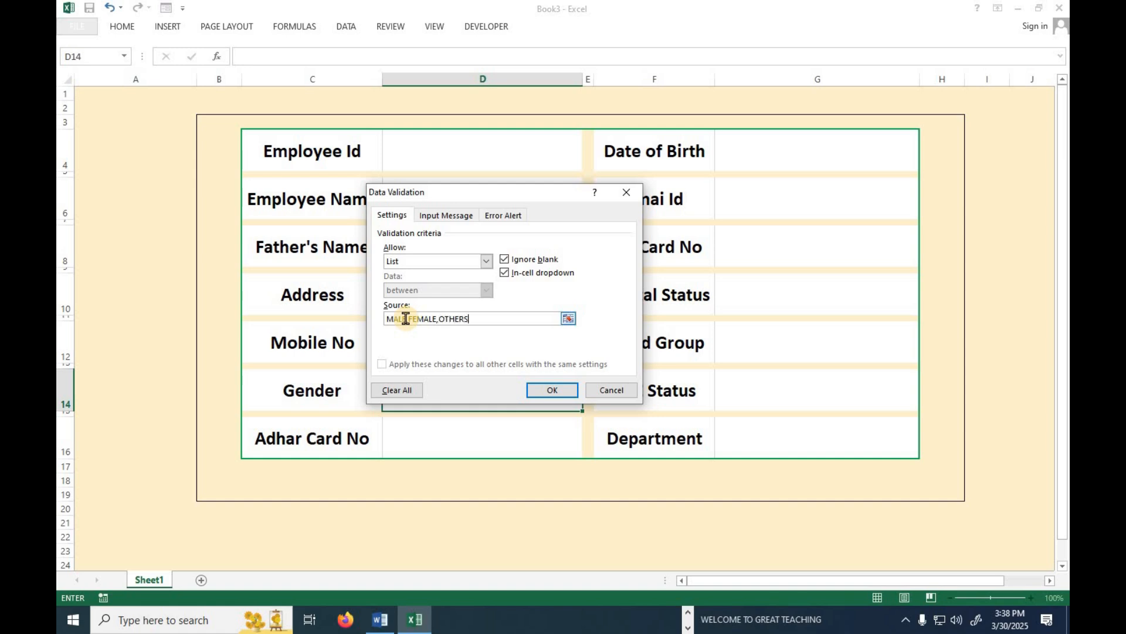
pyautogui.click(552, 390)
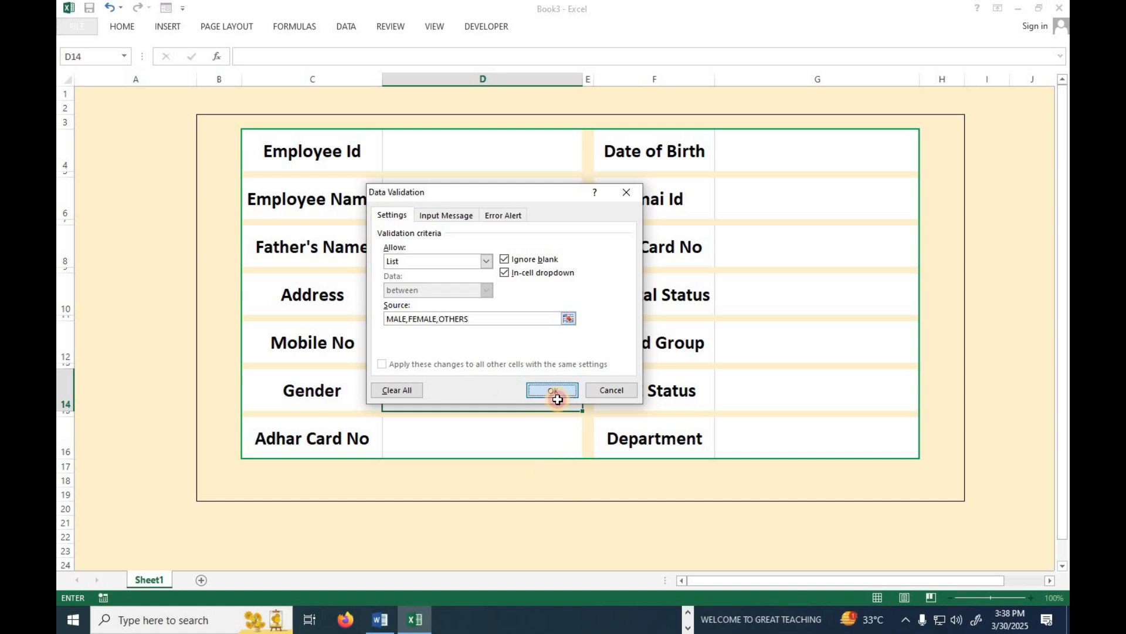
# Open the Gender dropdown in D14 to check its choices.
pyautogui.click(589, 404)
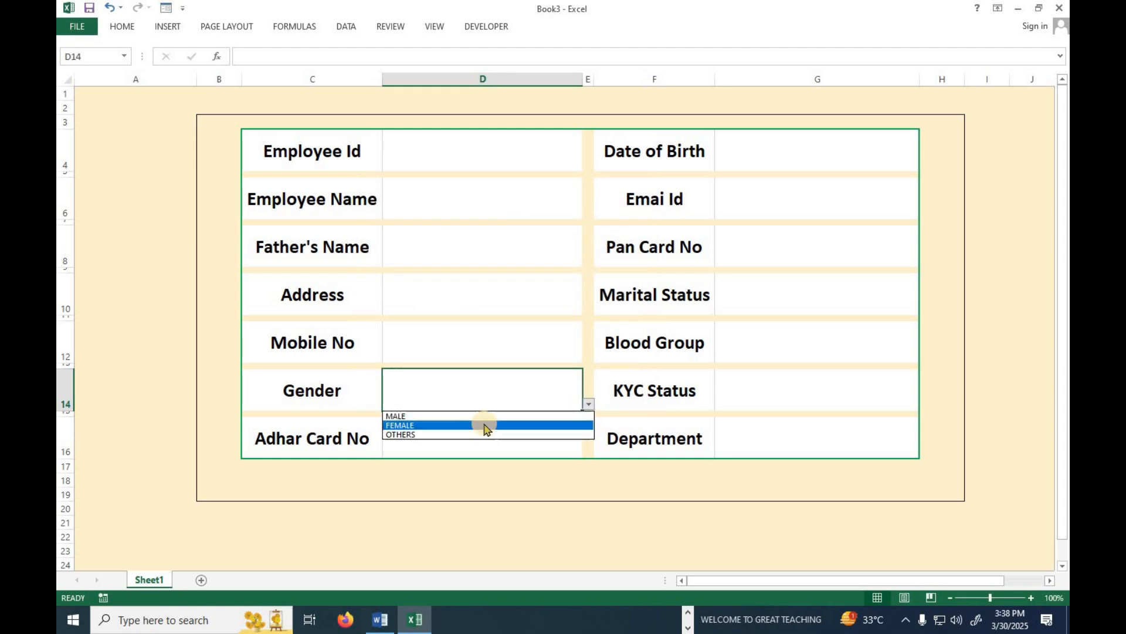
pyautogui.click(477, 410)
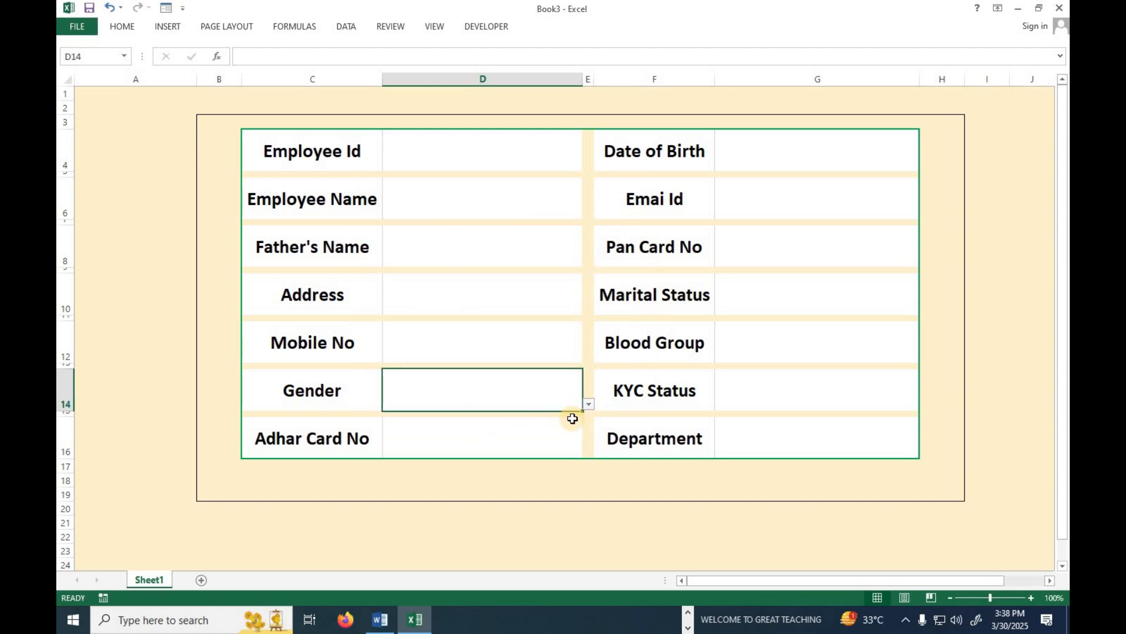
pyautogui.click(589, 404)
# Set Gender to MALE and select the KYC Status cell G14.
pyautogui.click(477, 416)
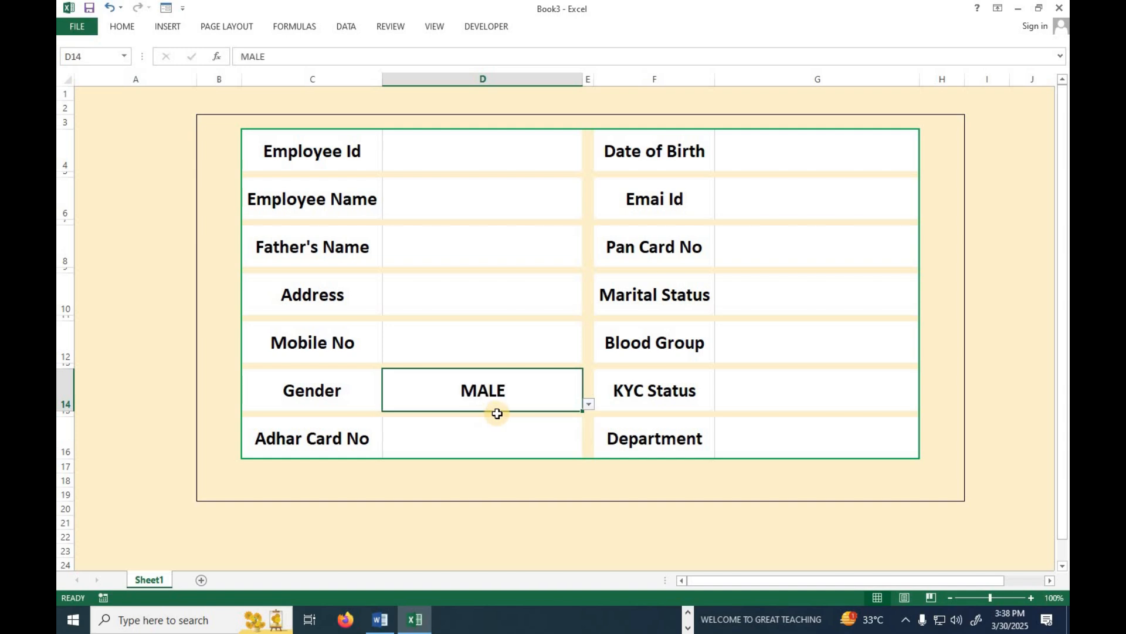
pyautogui.click(526, 435)
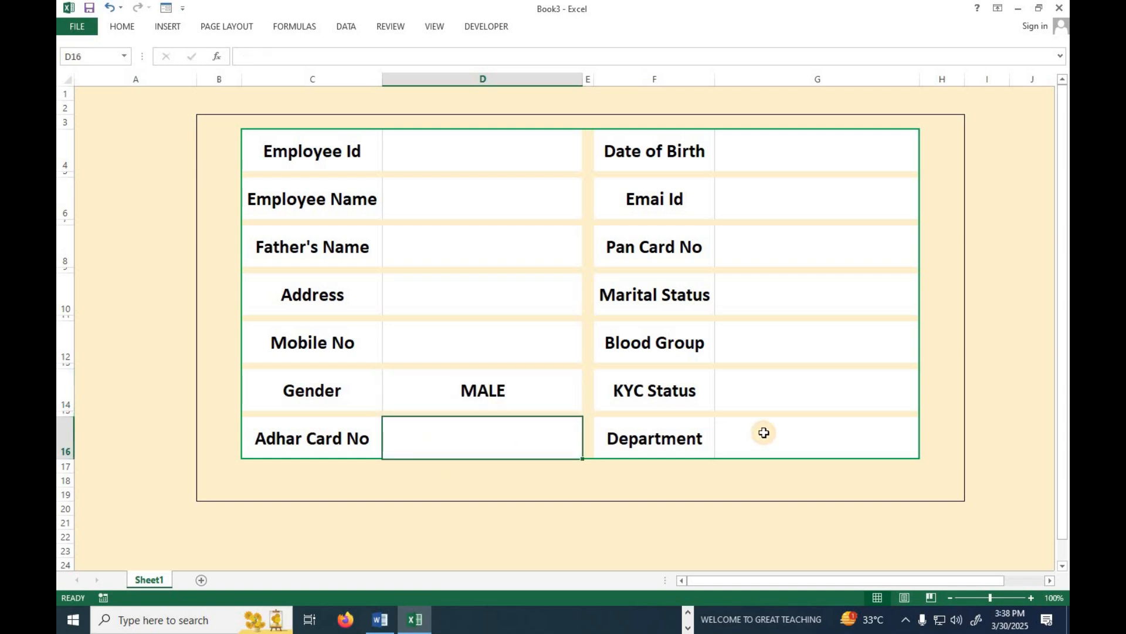
pyautogui.click(763, 395)
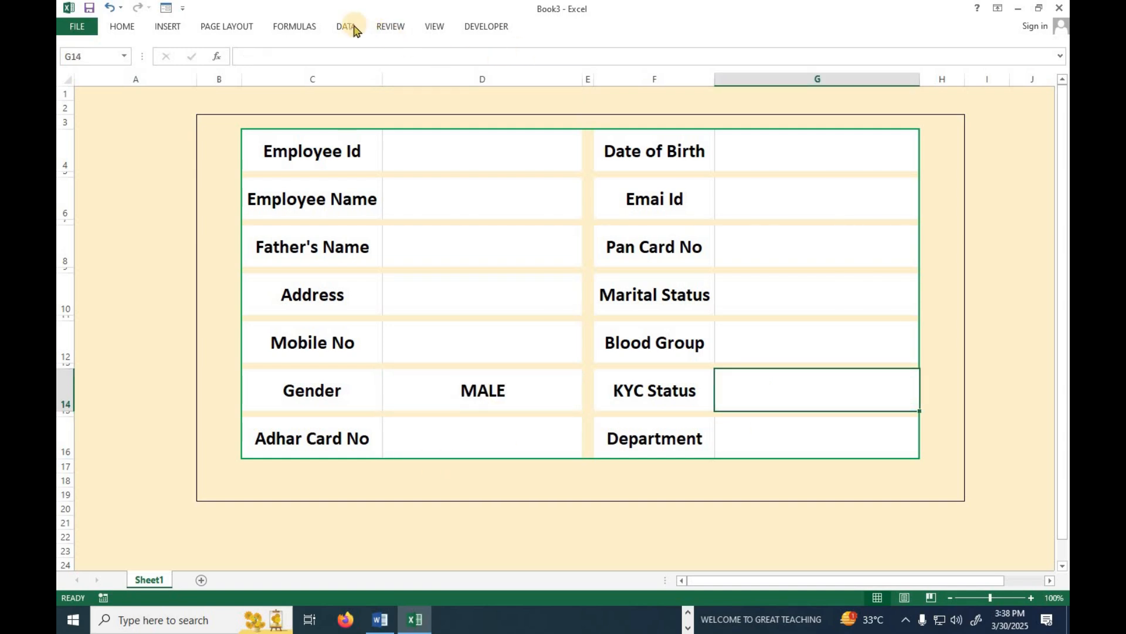
# Restrict G14 to a YES/NO dropdown list.
pyautogui.click(346, 26)
pyautogui.click(651, 83)
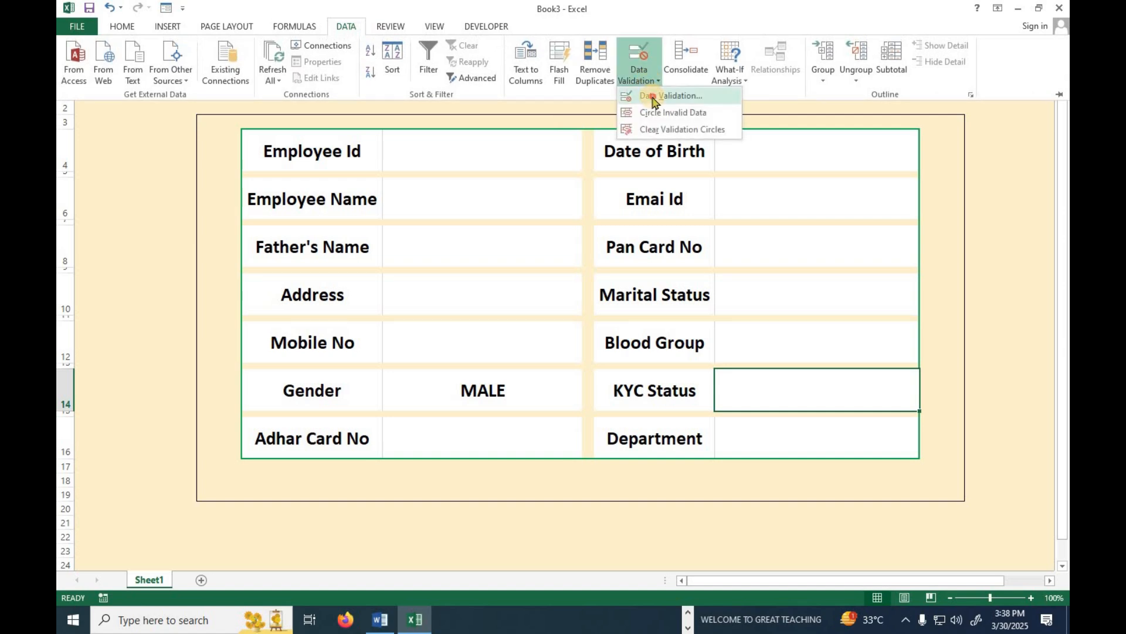
pyautogui.click(656, 97)
pyautogui.click(454, 262)
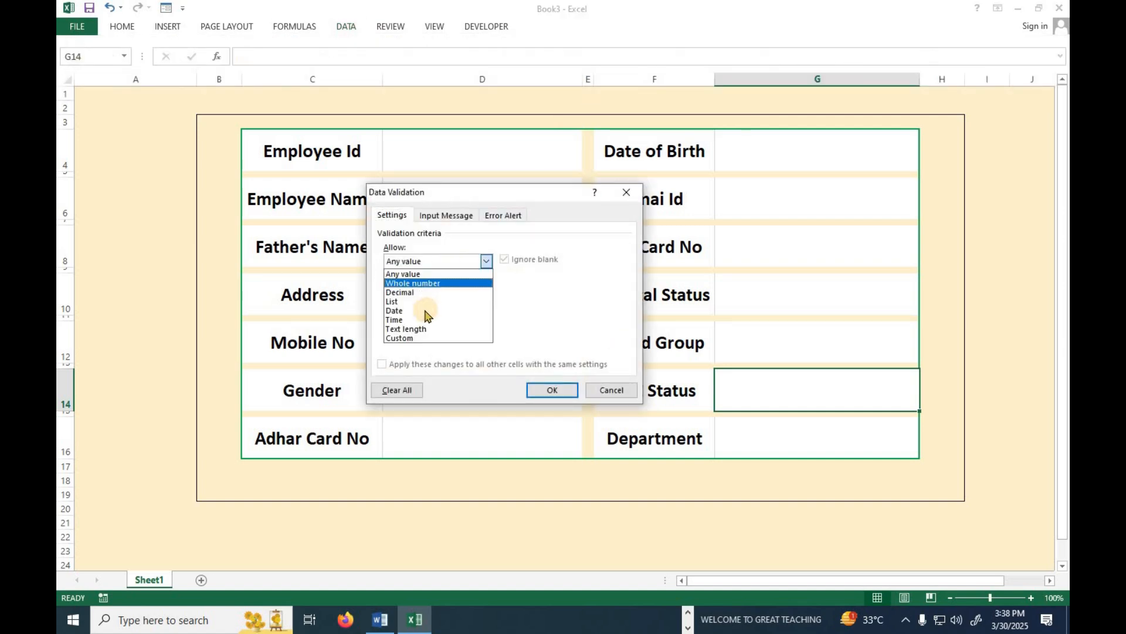
pyautogui.click(419, 298)
pyautogui.click(421, 319)
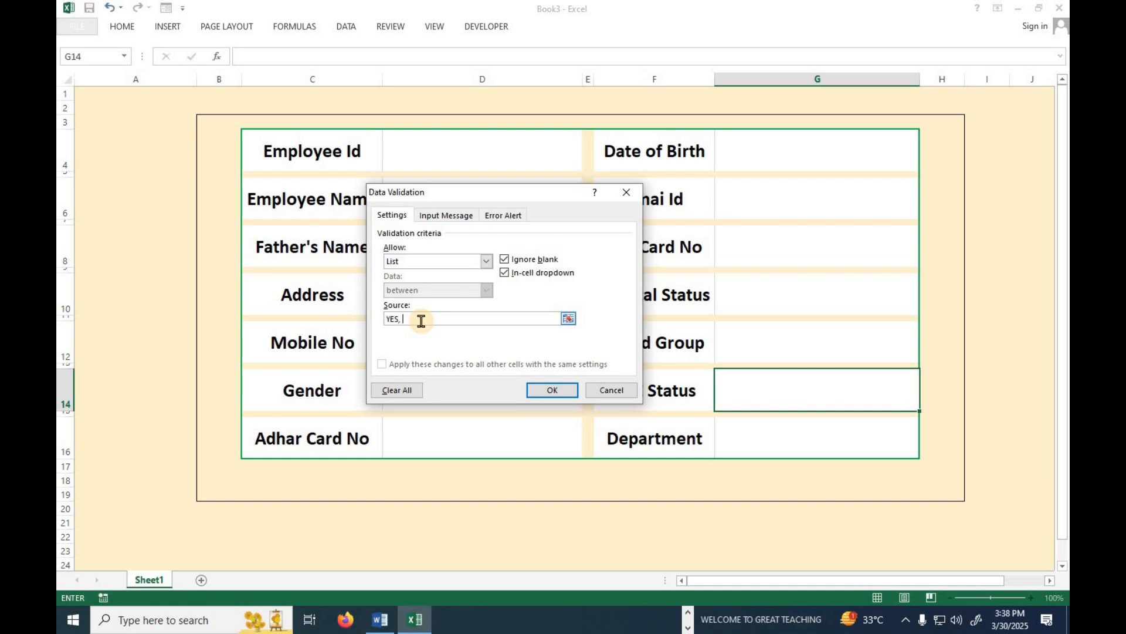
pyautogui.click(540, 388)
pyautogui.click(900, 360)
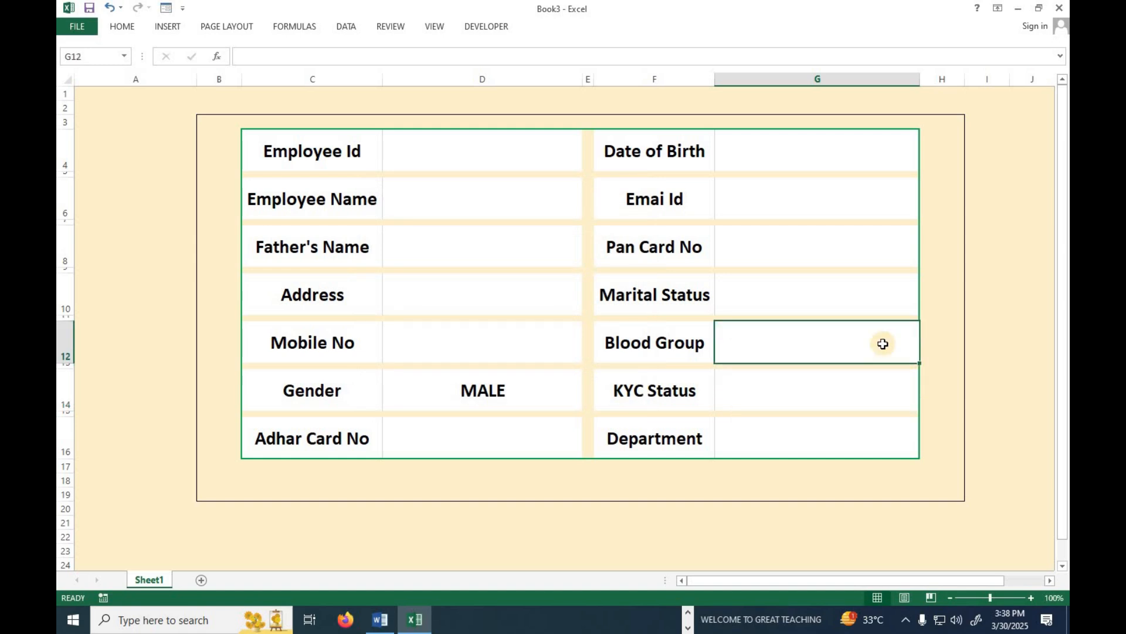
# Add a list validation of blood groups to the Blood Group cell G12.
pyautogui.click(350, 29)
pyautogui.click(640, 74)
pyautogui.click(660, 95)
pyautogui.click(423, 262)
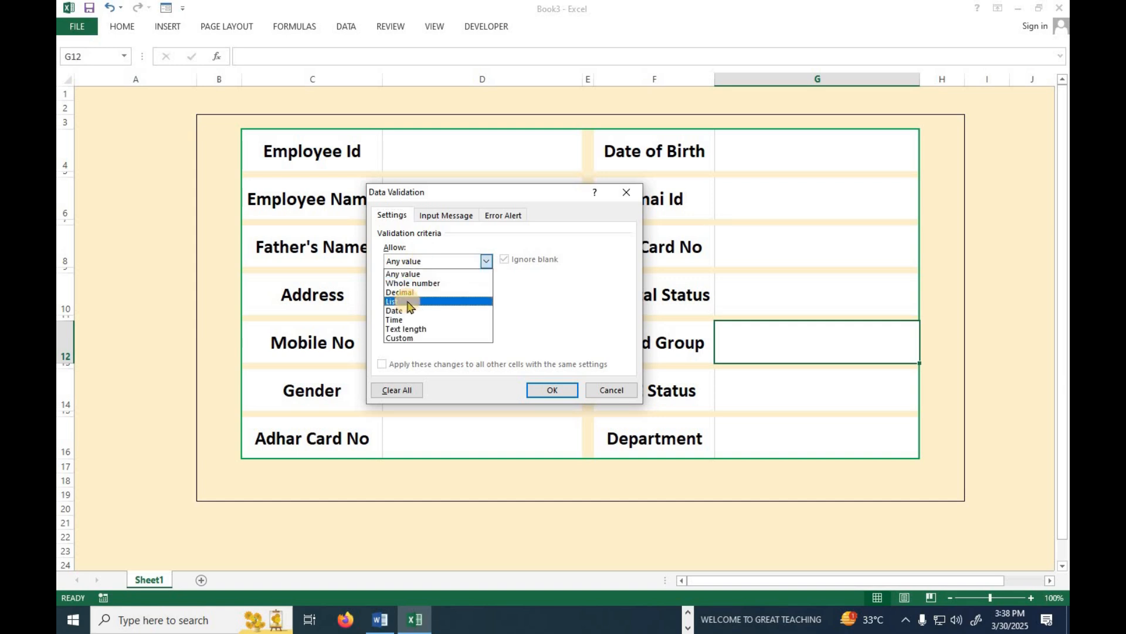
pyautogui.click(409, 302)
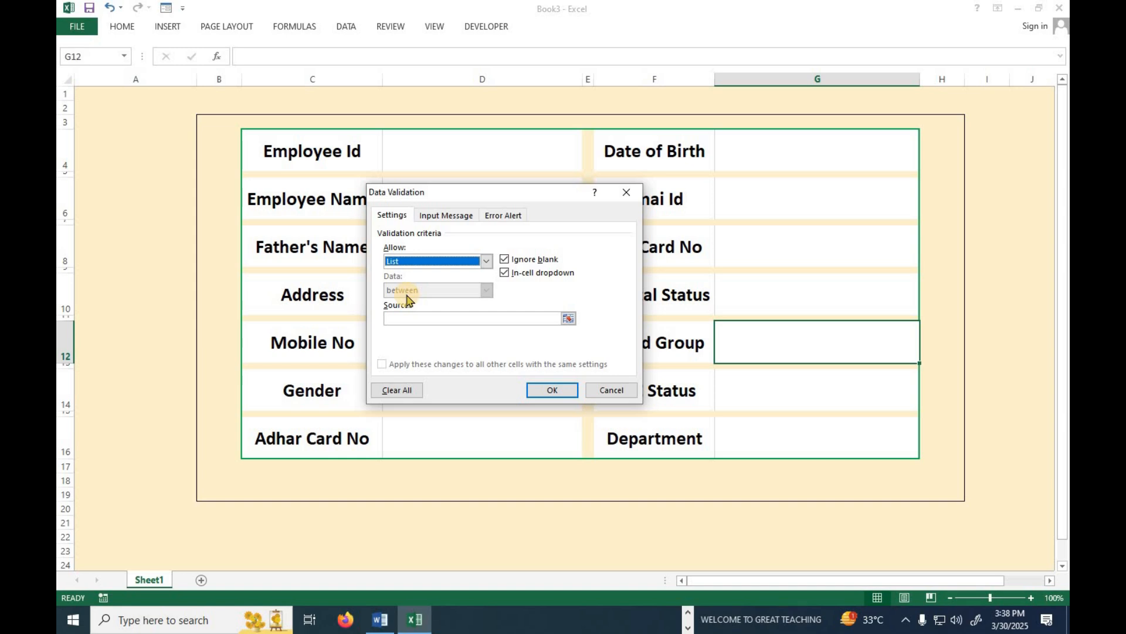
pyautogui.hotkey('alt', 'Down')
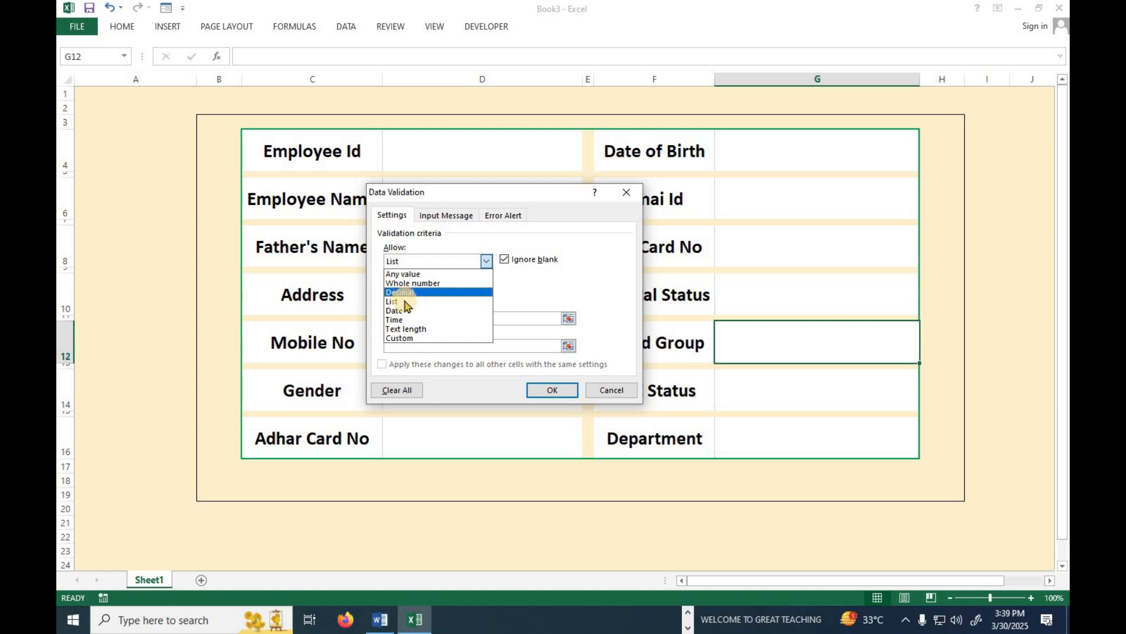
pyautogui.click(407, 302)
pyautogui.click(425, 317)
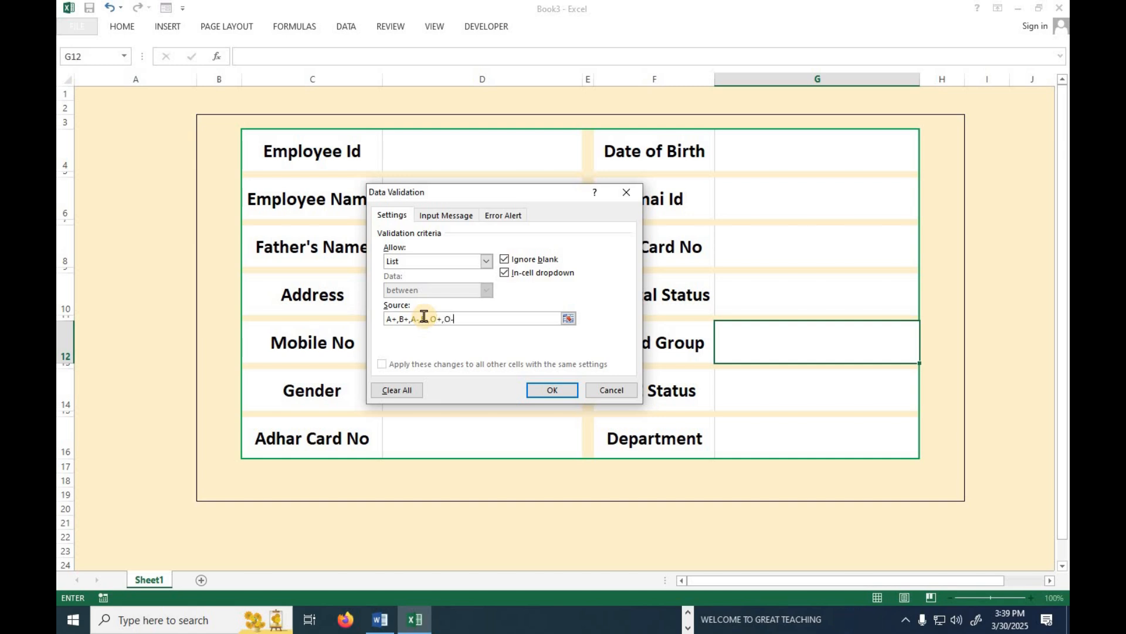
pyautogui.write('AB+,AB-')
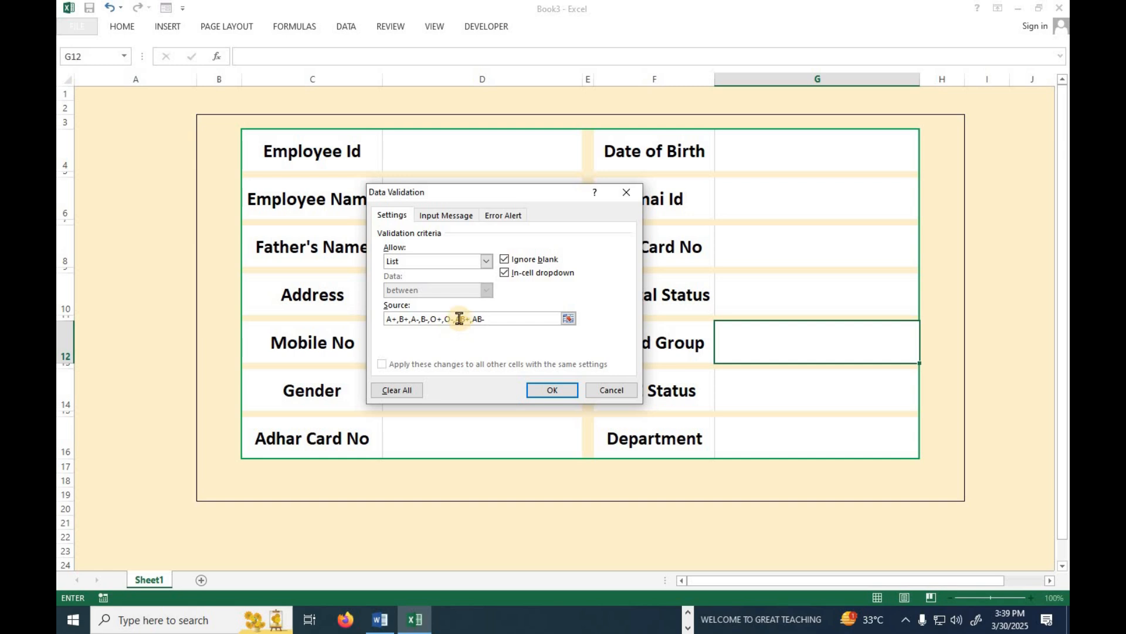
pyautogui.click(552, 390)
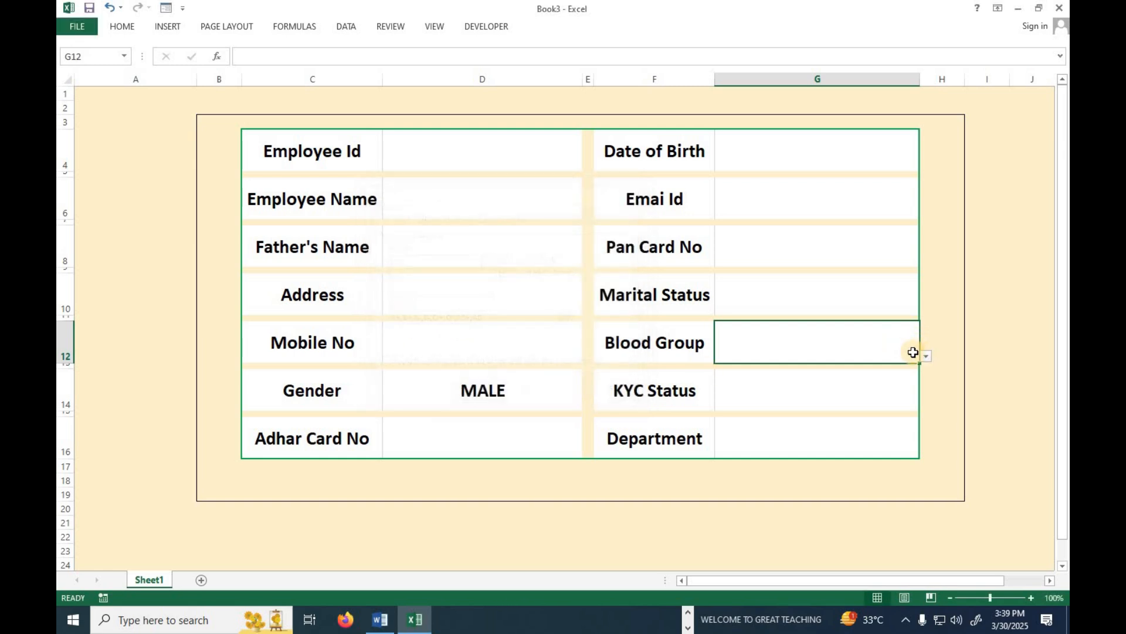
# Set Blood Group to O+ and KYC Status to YES from their dropdowns.
pyautogui.click(926, 356)
pyautogui.click(759, 404)
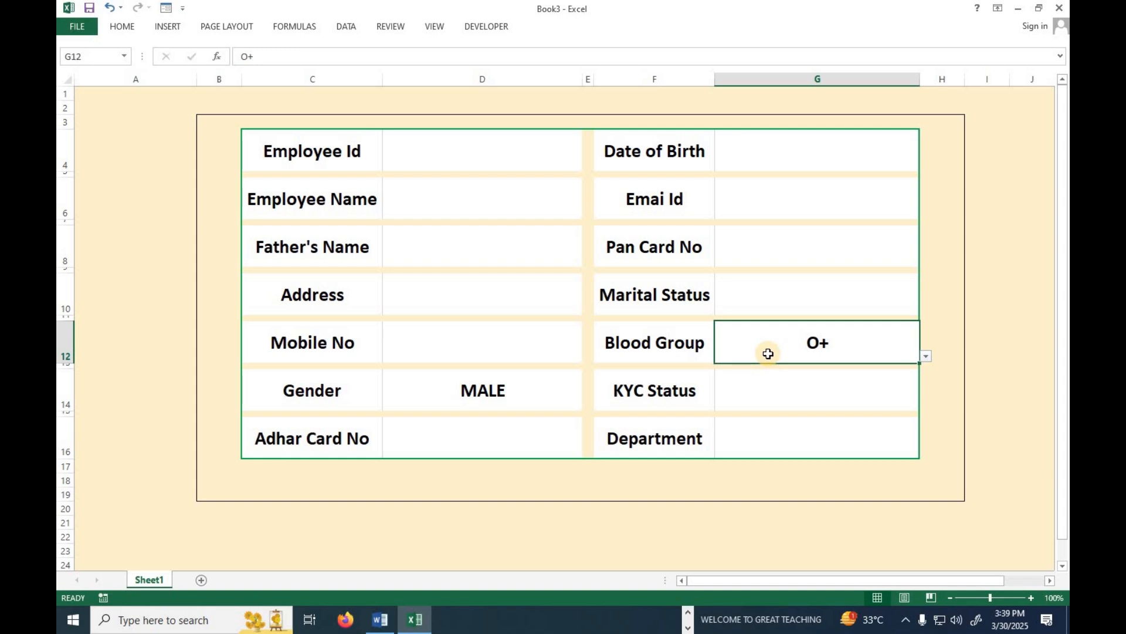
pyautogui.click(750, 385)
pyautogui.click(924, 405)
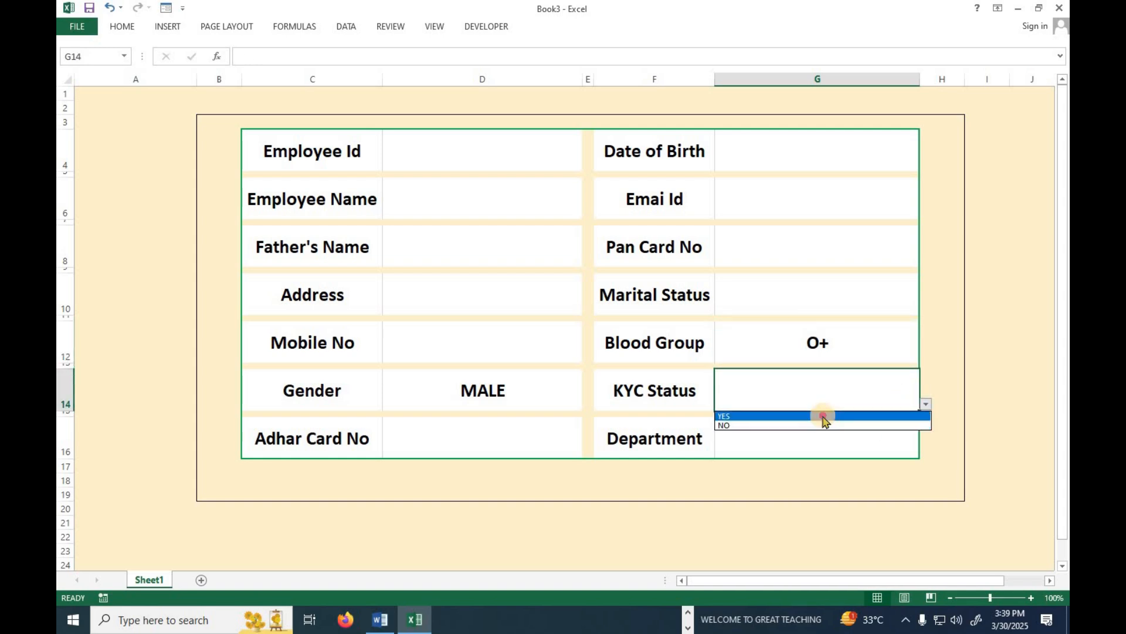
pyautogui.click(821, 412)
pyautogui.click(785, 310)
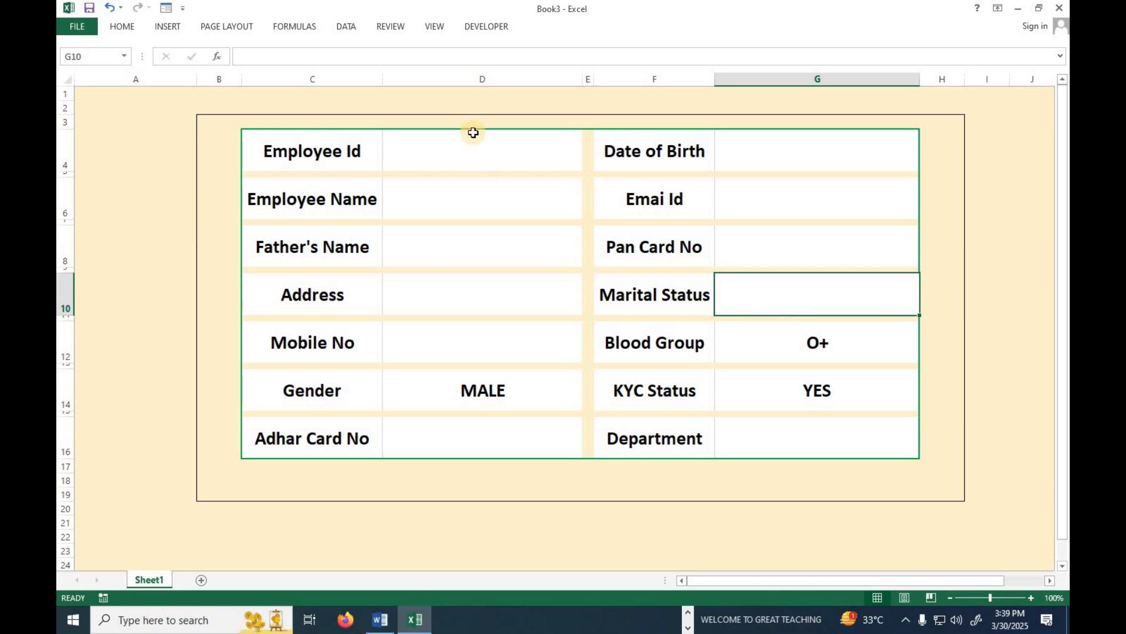
# Add a MARRIED/UNMARRIED list validation to the Marital Status cell G10.
pyautogui.click(355, 27)
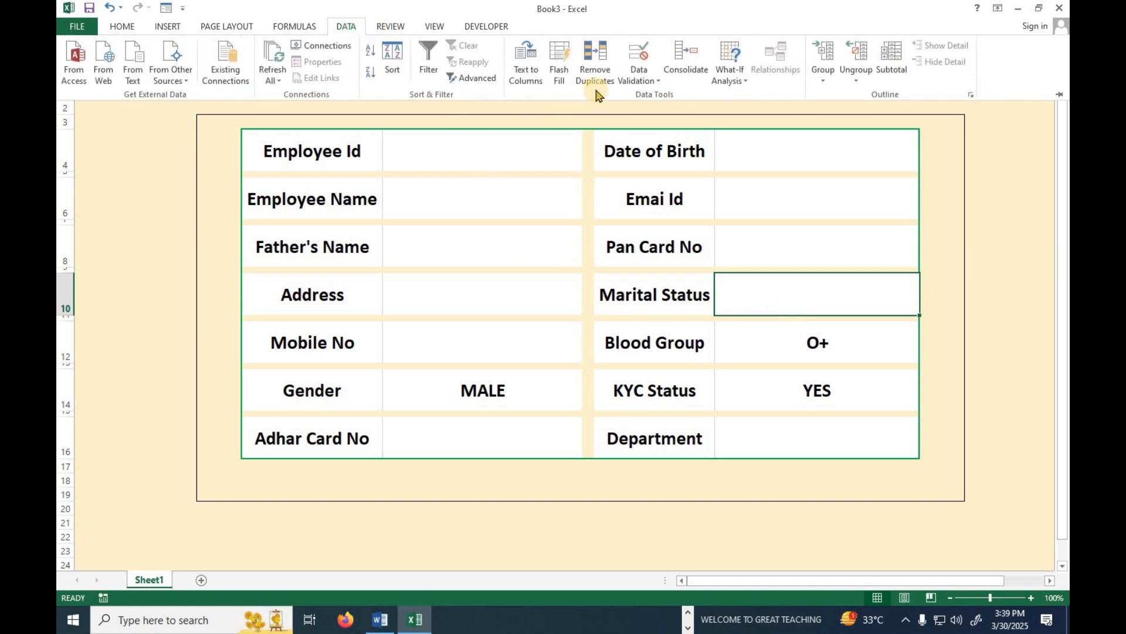
pyautogui.click(640, 79)
pyautogui.click(651, 96)
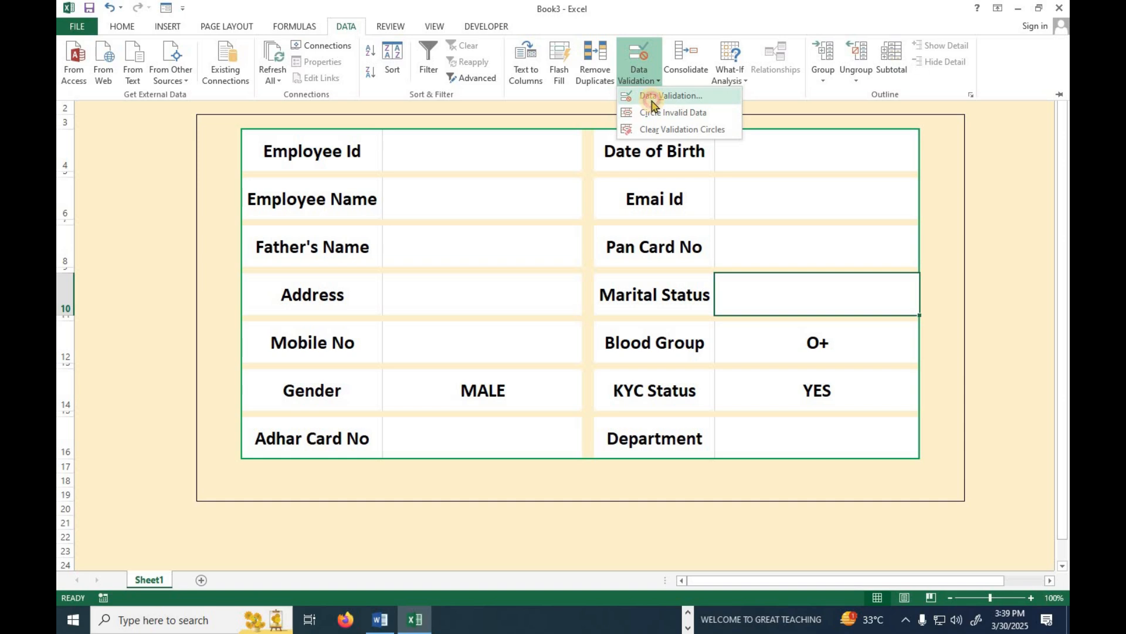
pyautogui.click(465, 262)
pyautogui.click(428, 298)
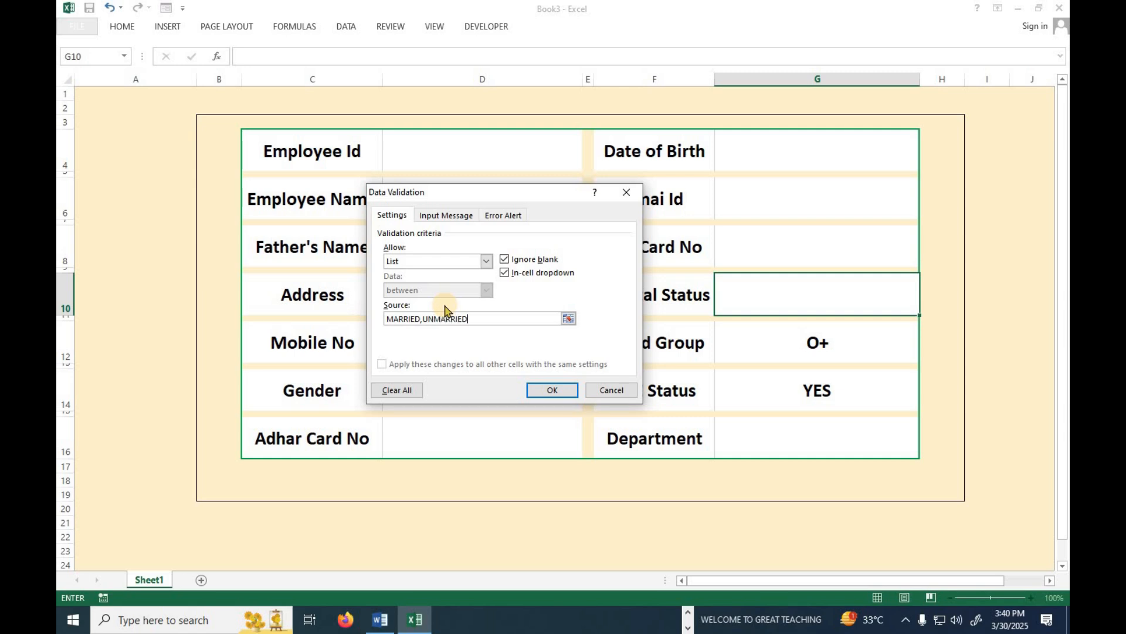
pyautogui.click(552, 390)
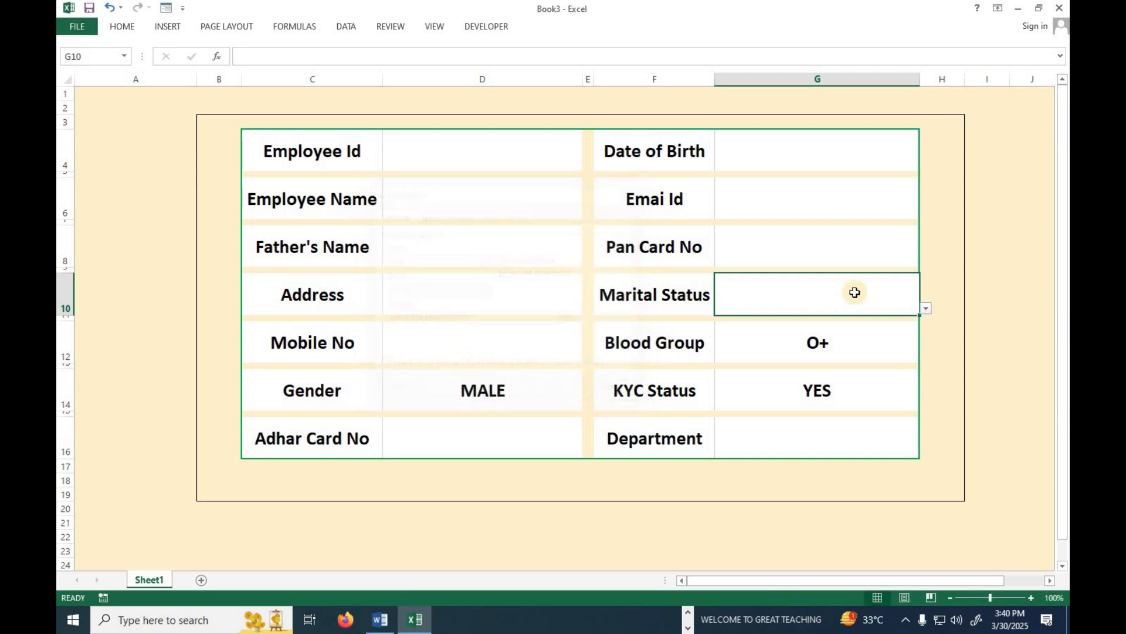
# Set Marital Status to UNMARRIED using its dropdown.
pyautogui.click(925, 309)
pyautogui.click(853, 319)
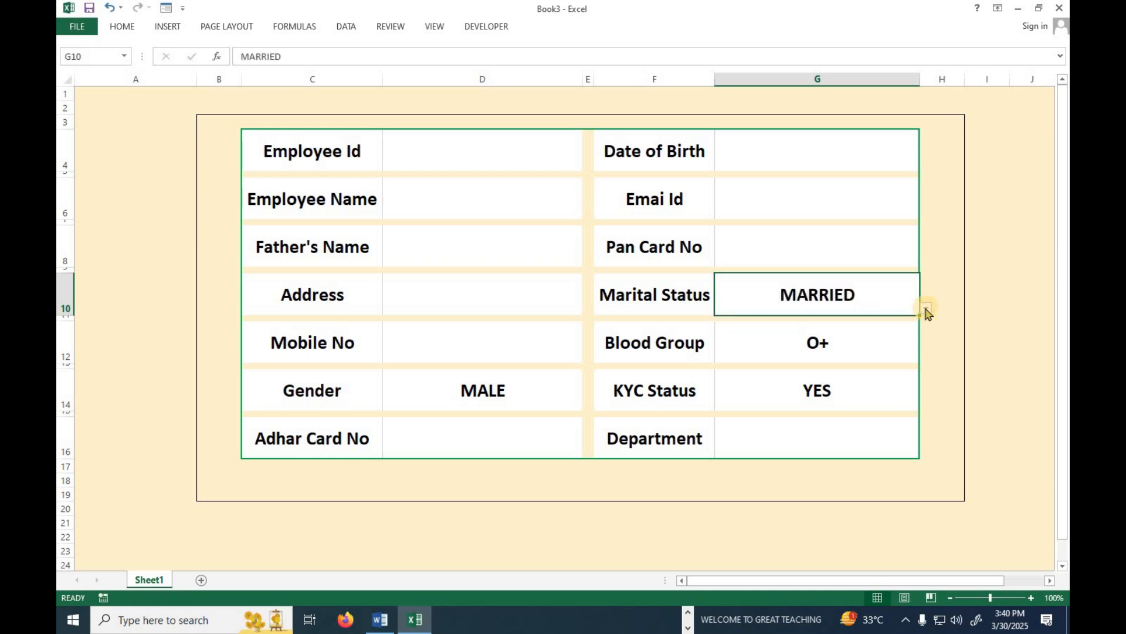
pyautogui.click(926, 309)
pyautogui.click(812, 331)
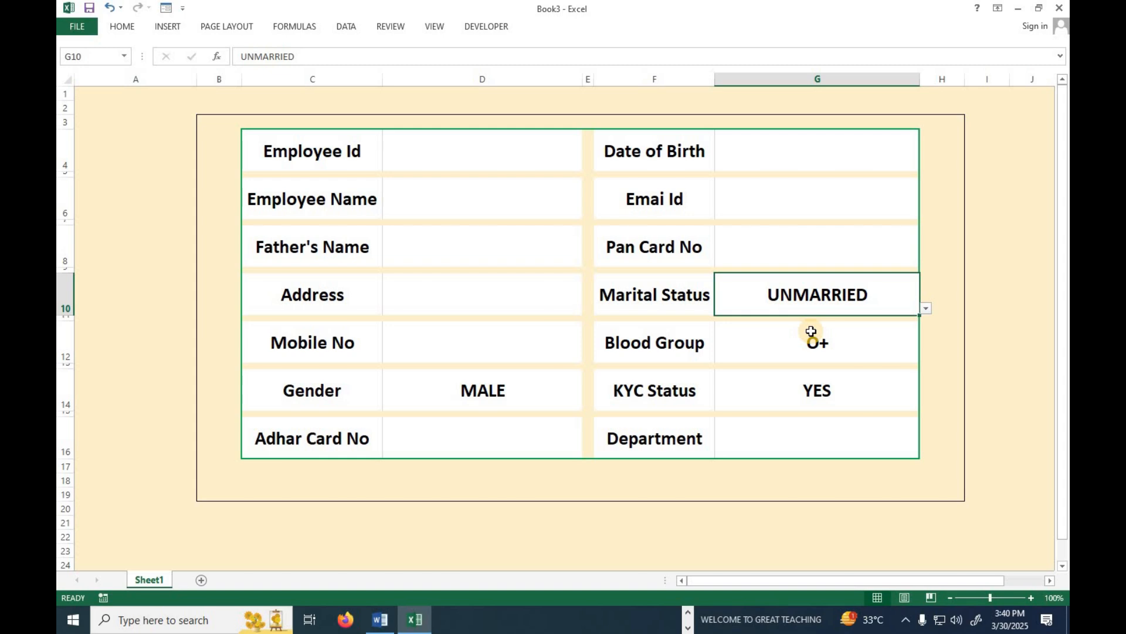
pyautogui.click(797, 149)
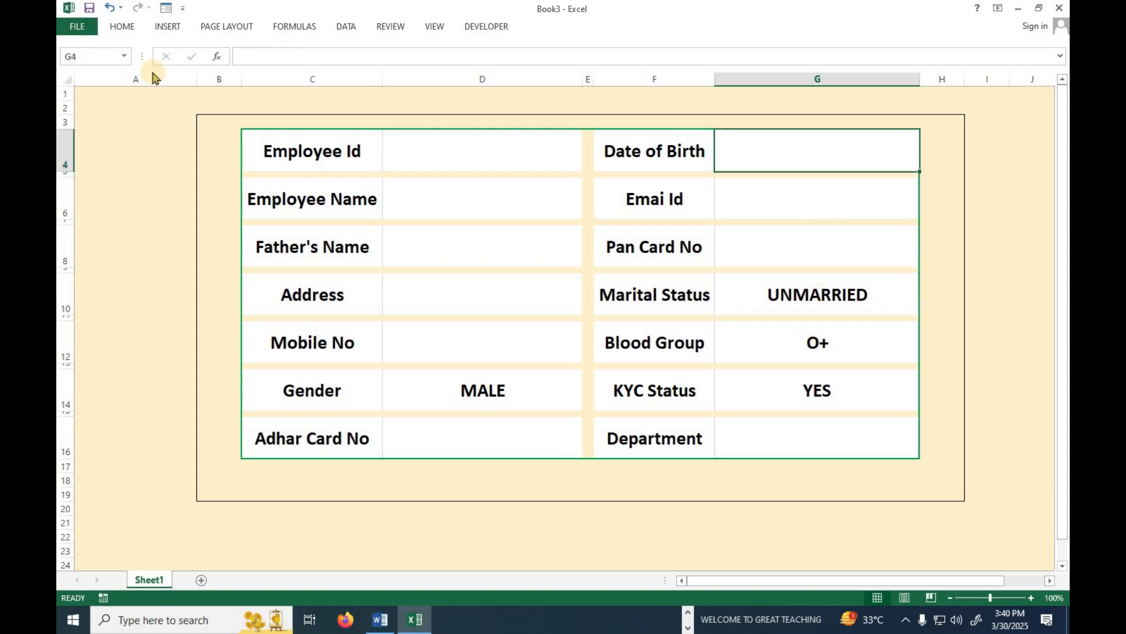
# Format the Date of Birth cell G4 with the 14-Mar-12 date style.
pyautogui.click(123, 27)
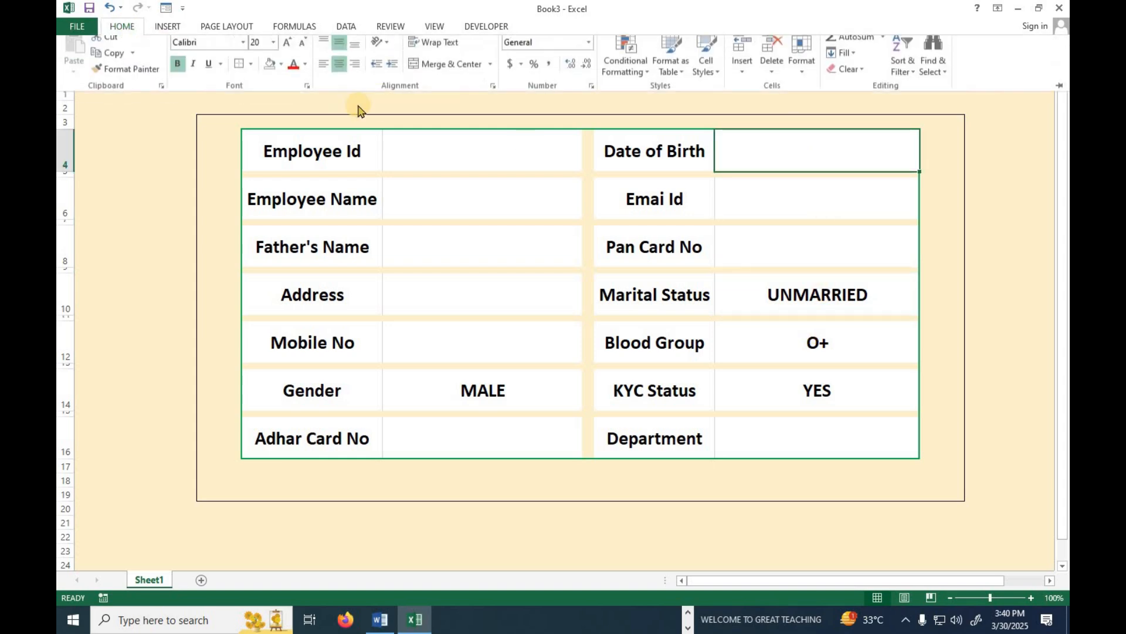
pyautogui.click(589, 51)
pyautogui.click(535, 409)
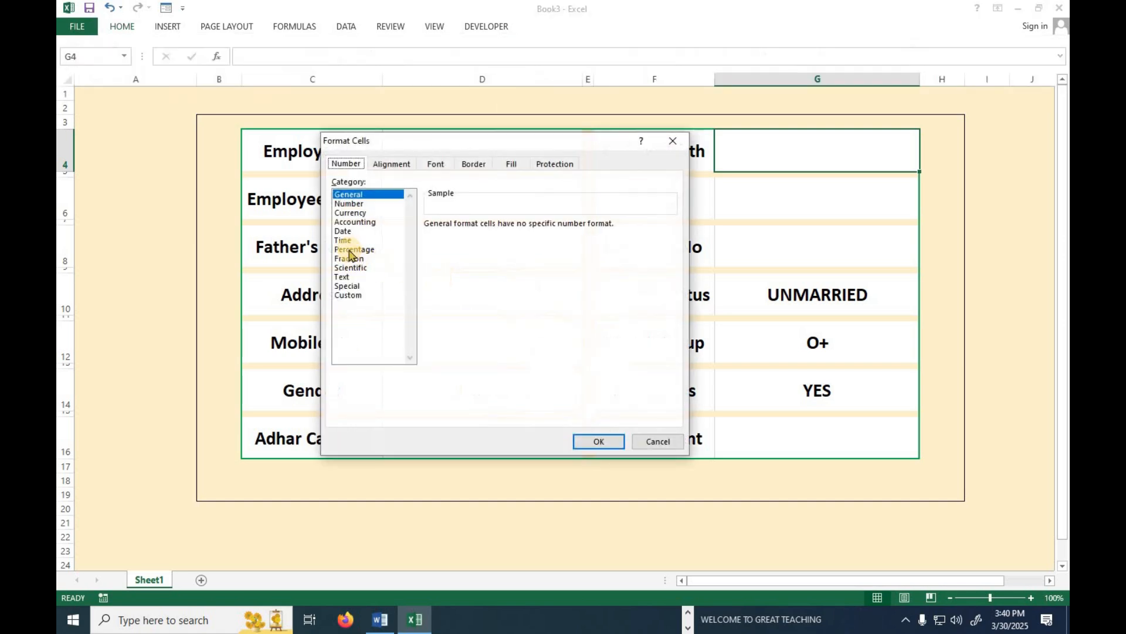
pyautogui.click(343, 231)
pyautogui.click(481, 292)
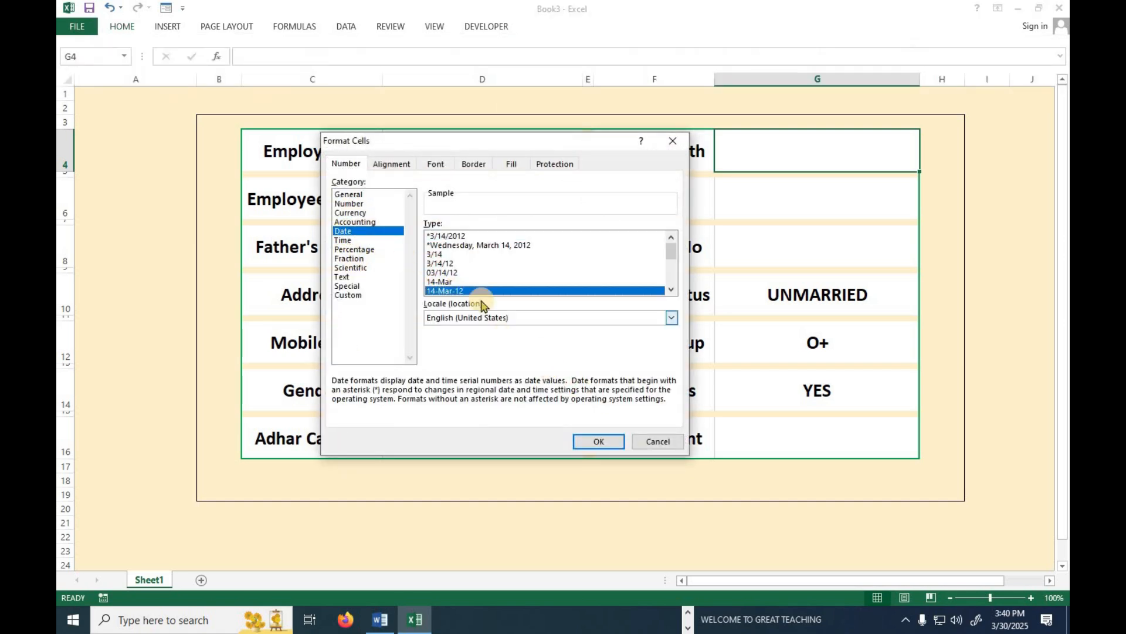
pyautogui.press('Return')
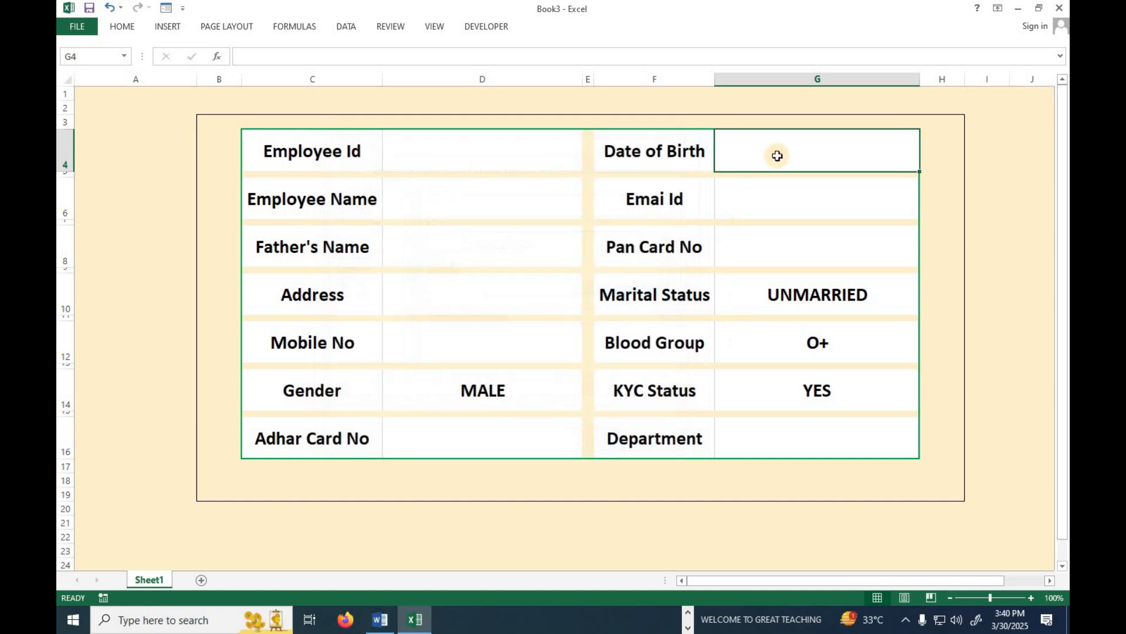
# Test G4 with the date 03-25-2000, then clear it.
pyautogui.write('03')
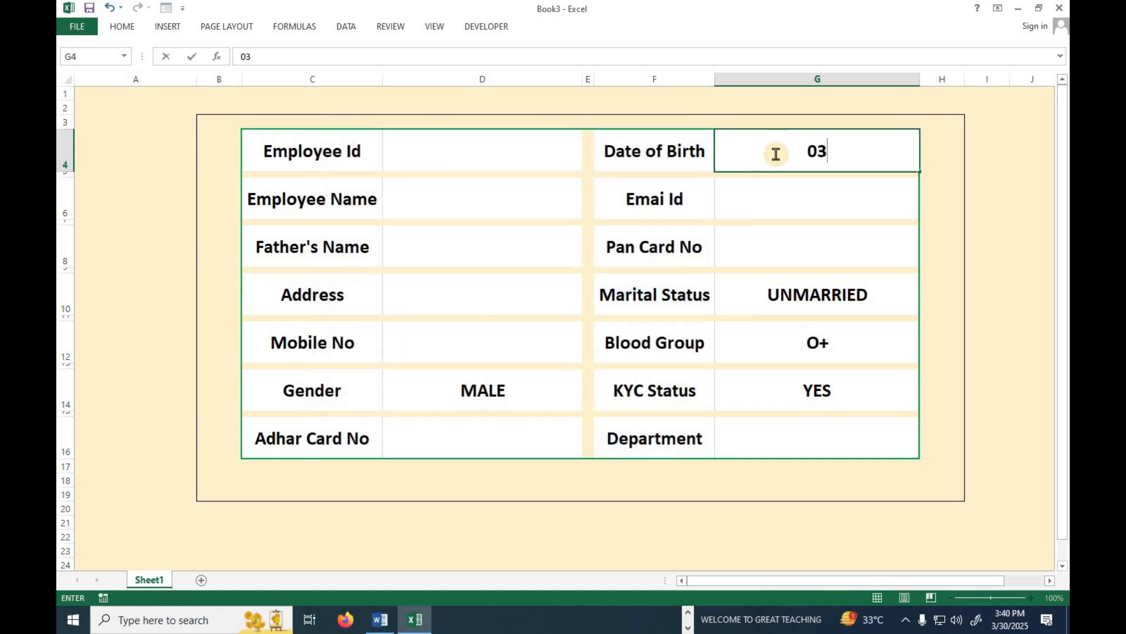
pyautogui.write('-25-2000')
pyautogui.press('Return')
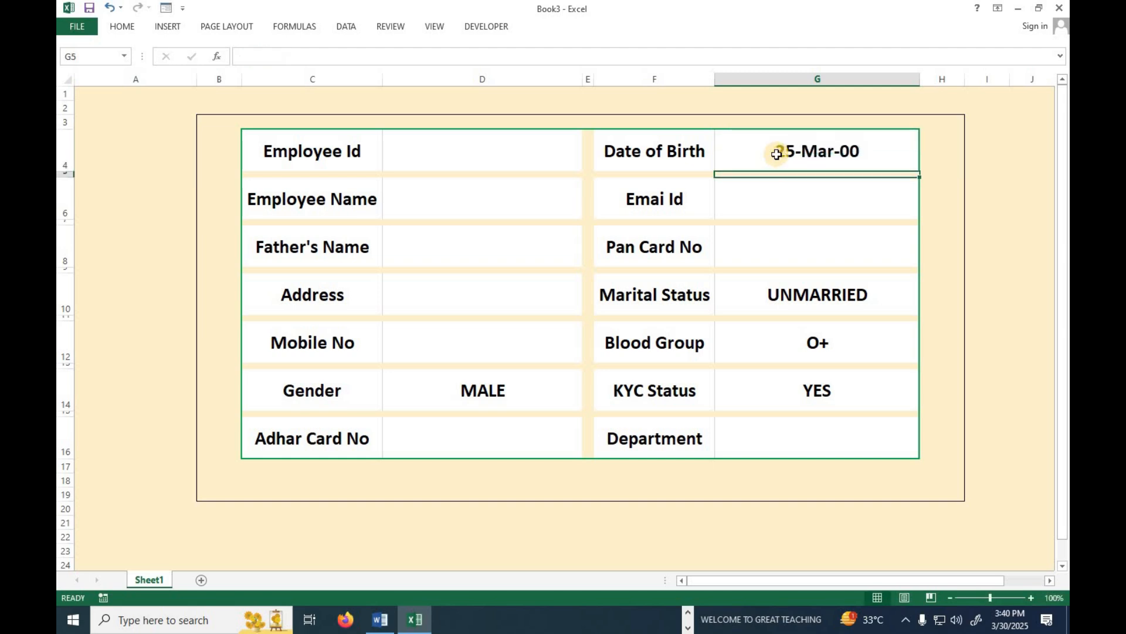
pyautogui.click(814, 150)
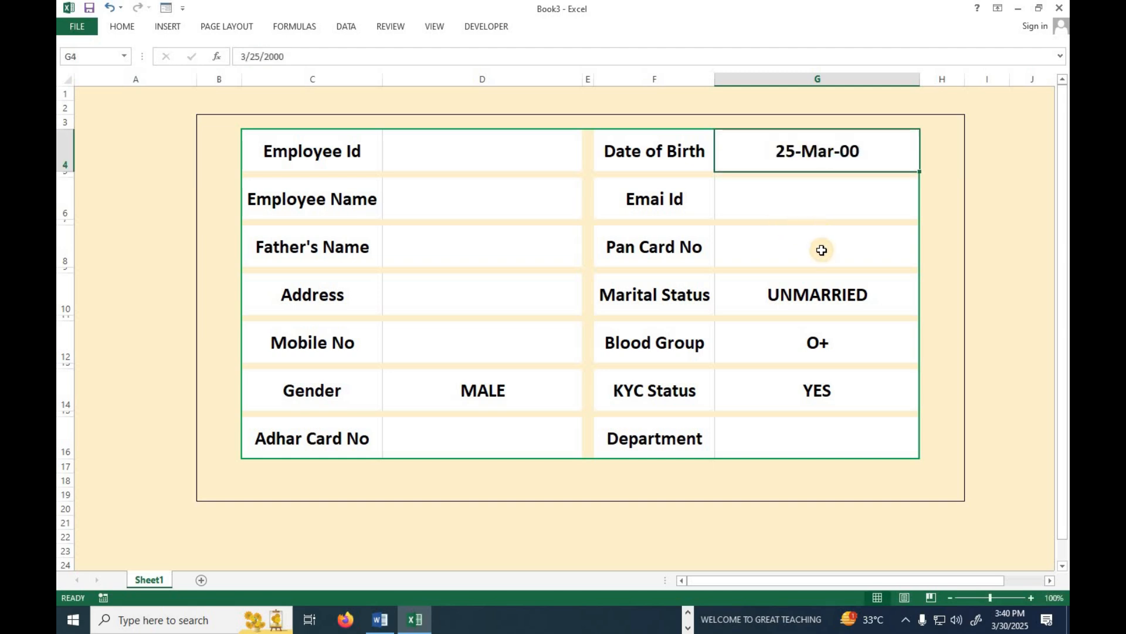
pyautogui.press('Delete')
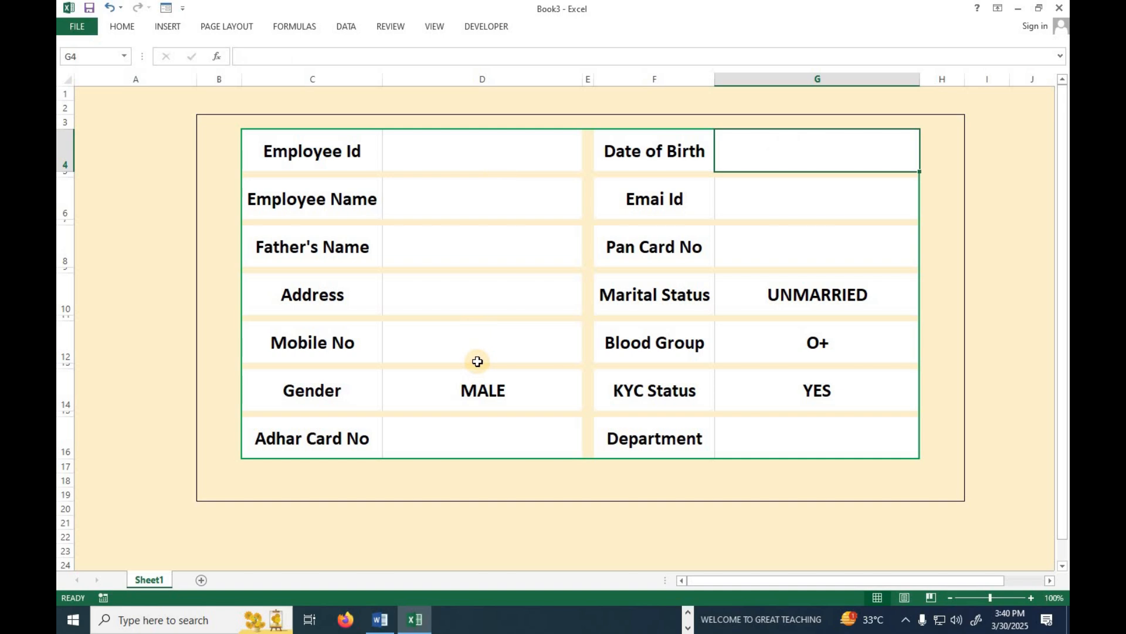
pyautogui.click(301, 197)
pyautogui.click(293, 265)
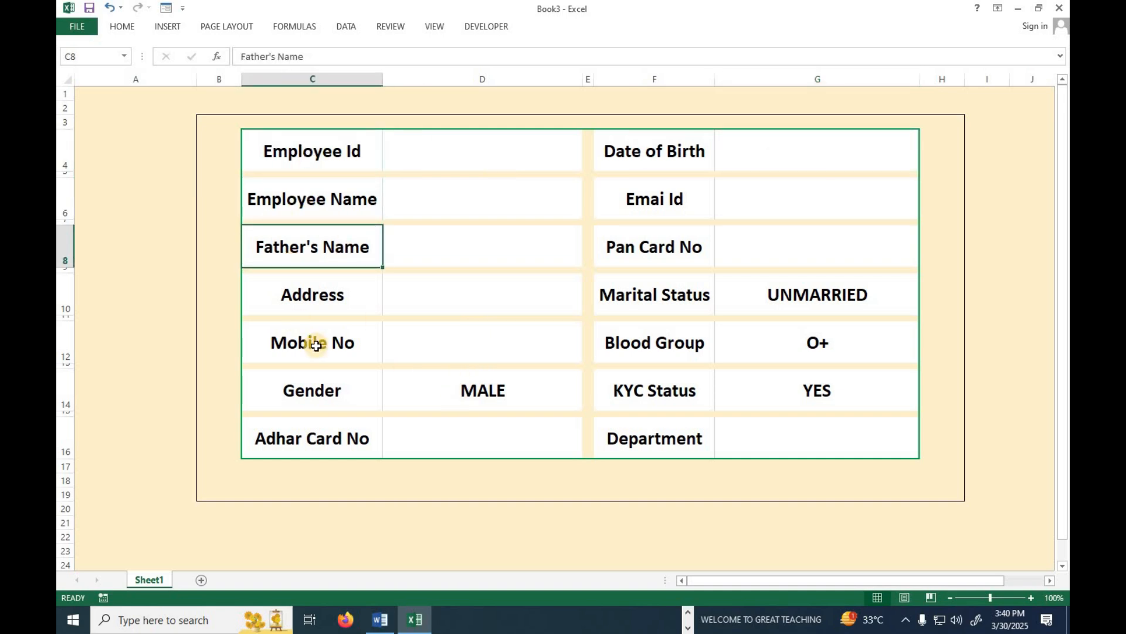
# Give the whole of row 25 a yellow fill as a divider band.
pyautogui.click(309, 153)
pyautogui.scroll(-3, 191, 501)
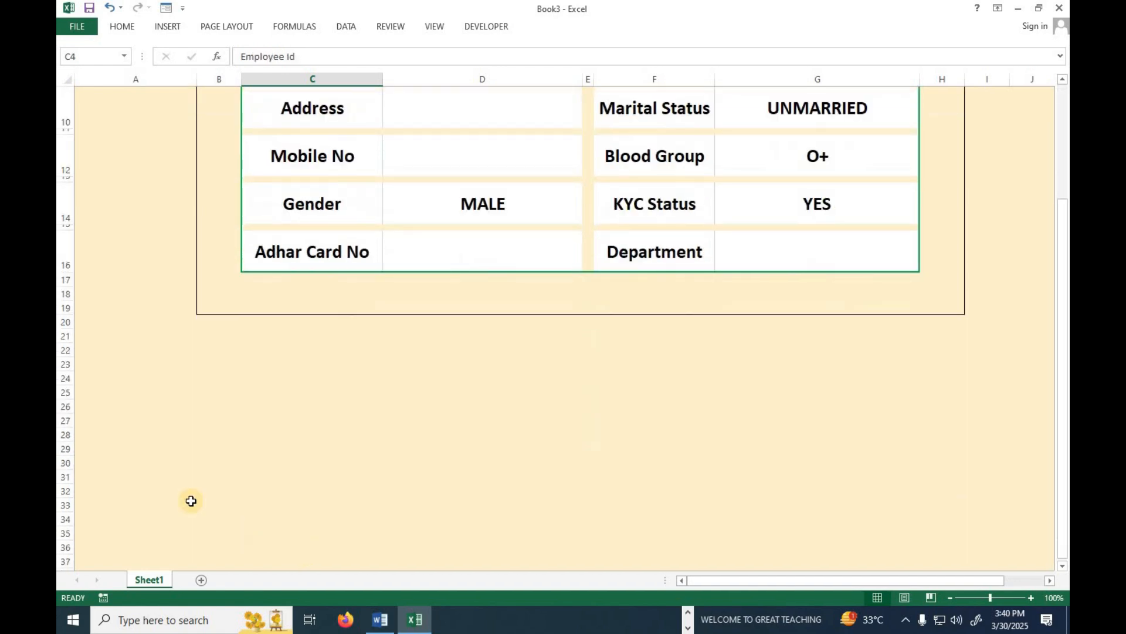
pyautogui.click(64, 392)
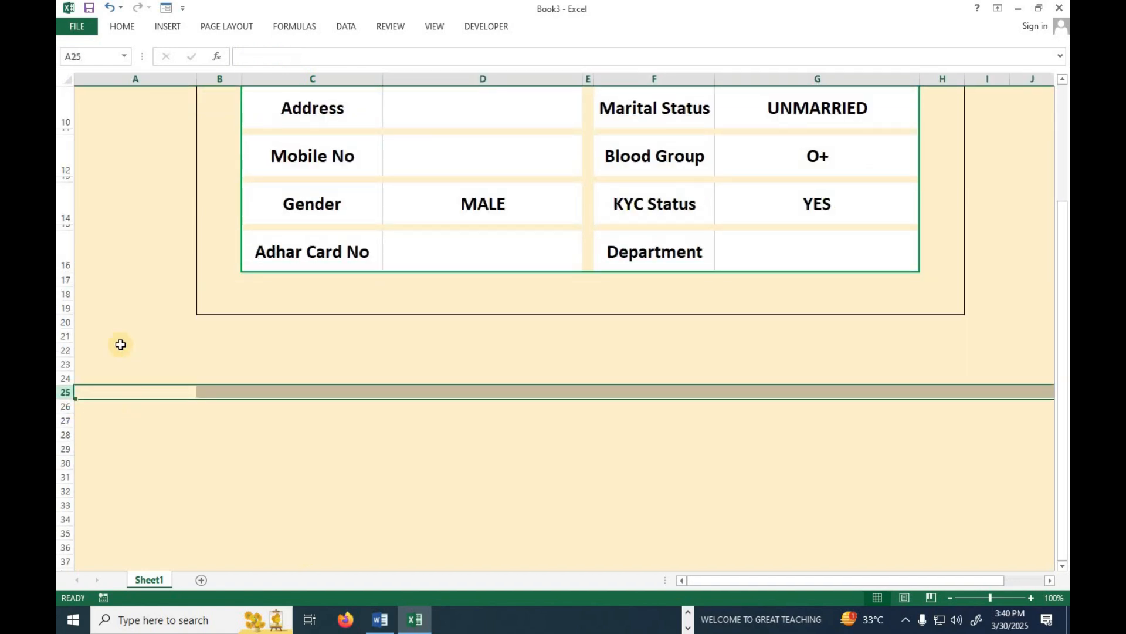
pyautogui.click(122, 26)
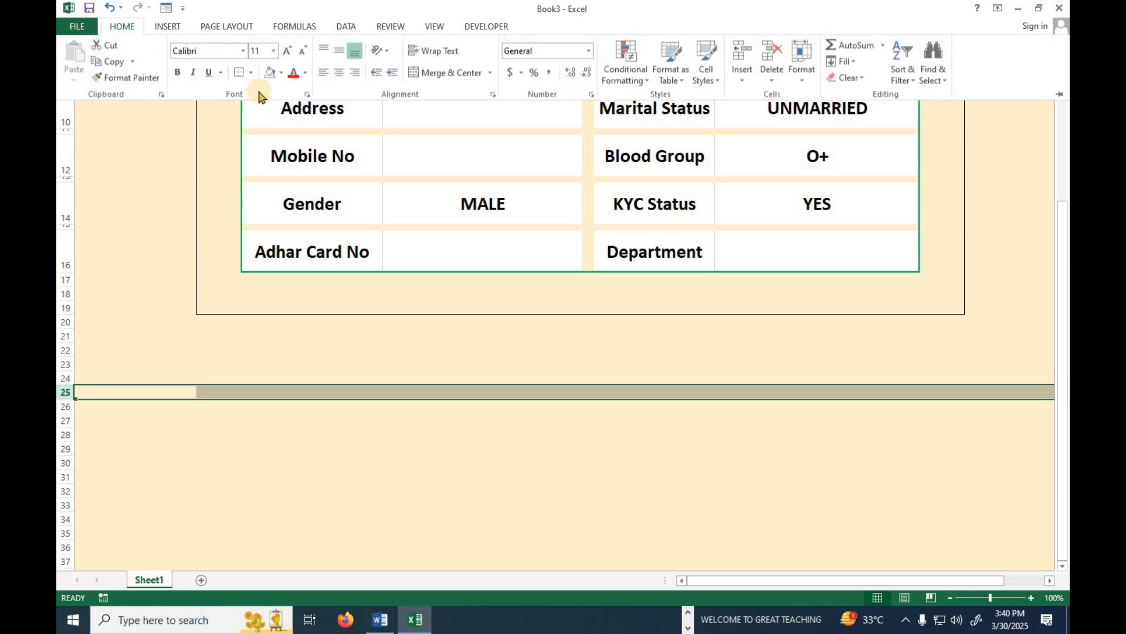
pyautogui.click(279, 74)
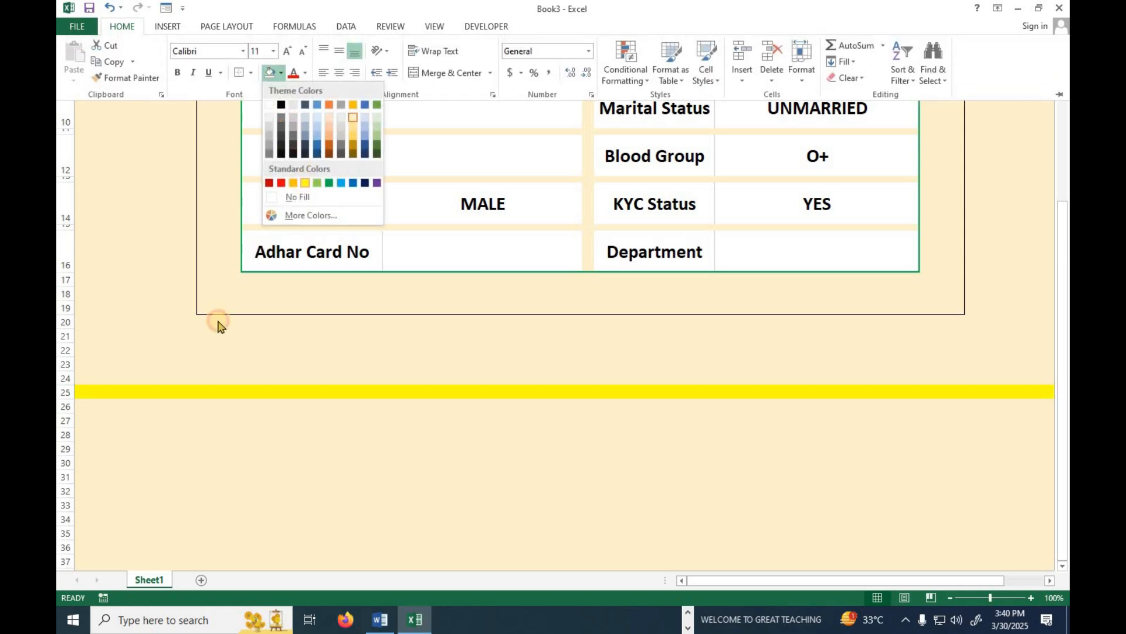
pyautogui.click(253, 420)
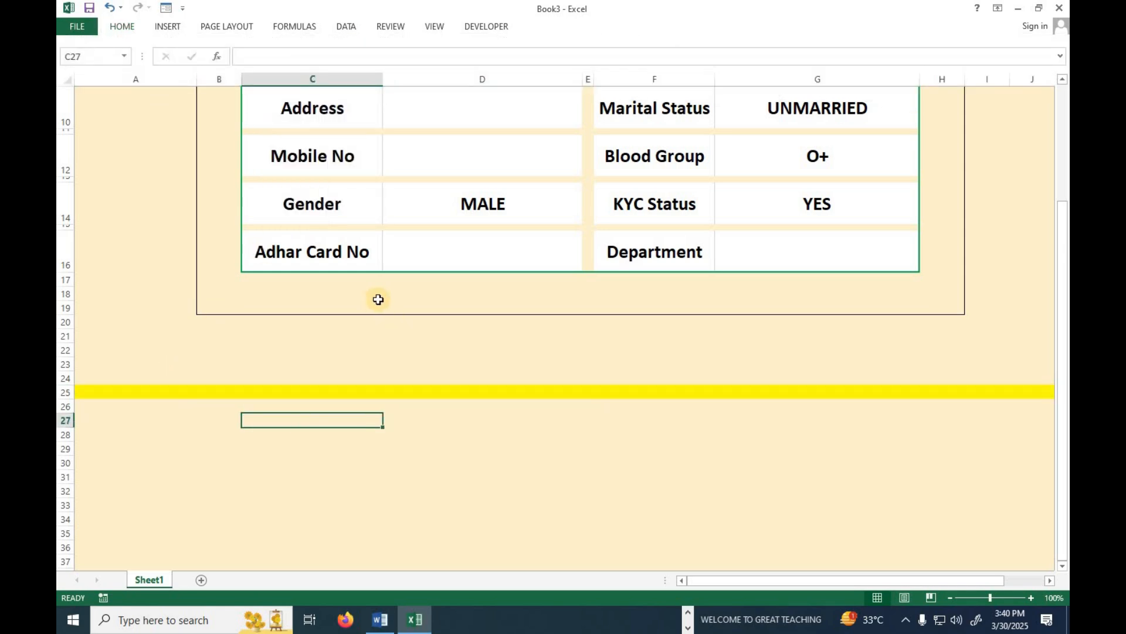
pyautogui.scroll(3, 378, 299)
# Copy the seven left-column labels, Employee Id through Adhar Card No, to C27 downward.
pyautogui.click(319, 151)
pyautogui.keyDown('ctrl'); pyautogui.click(330, 202); pyautogui.keyUp('ctrl')
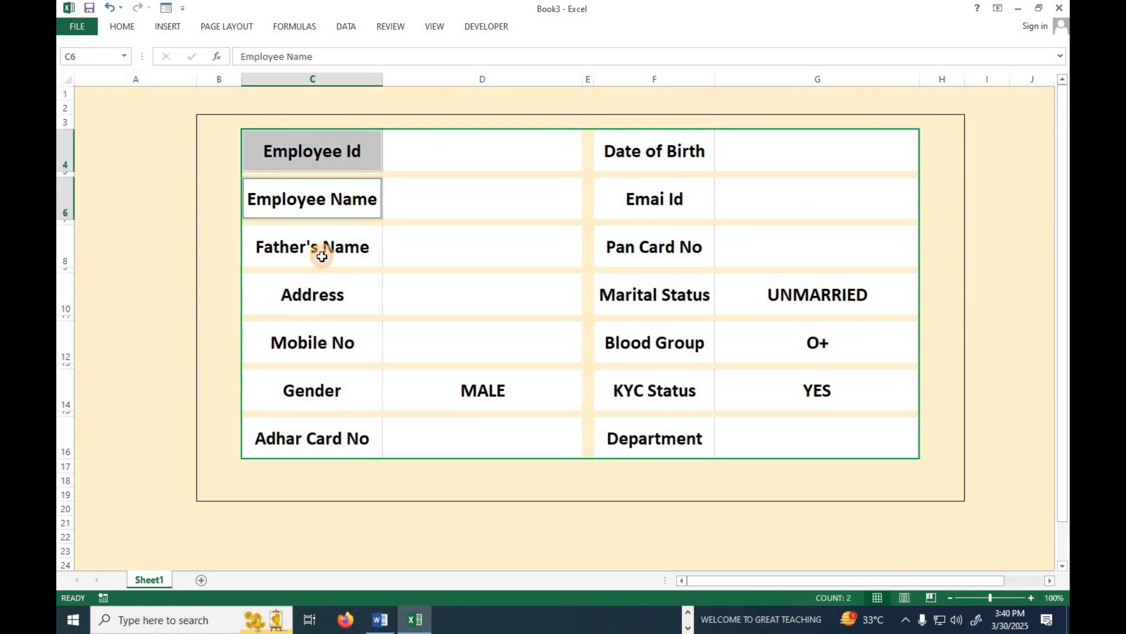
pyautogui.keyDown('ctrl'); pyautogui.click(322, 257); pyautogui.keyUp('ctrl')
pyautogui.keyDown('ctrl'); pyautogui.click(317, 291); pyautogui.keyUp('ctrl')
pyautogui.keyDown('ctrl'); pyautogui.click(318, 338); pyautogui.keyUp('ctrl')
pyautogui.keyDown('ctrl'); pyautogui.click(329, 393); pyautogui.keyUp('ctrl')
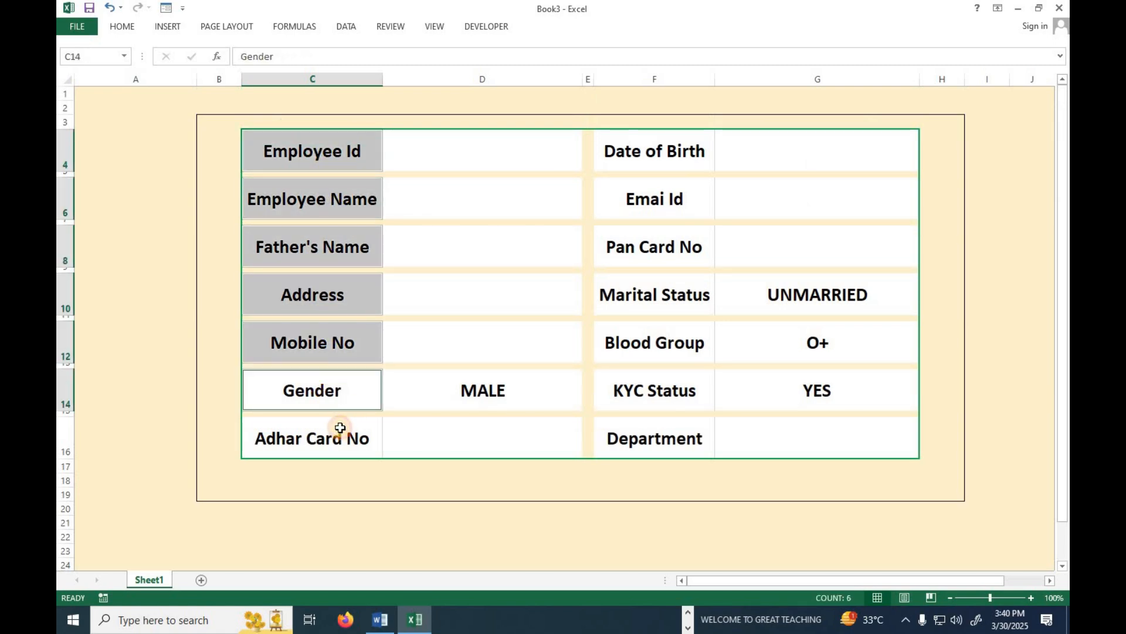
pyautogui.keyDown('ctrl'); pyautogui.click(355, 434); pyautogui.keyUp('ctrl')
pyautogui.hotkey('ctrl', 'c')
pyautogui.scroll(-5, 361, 425)
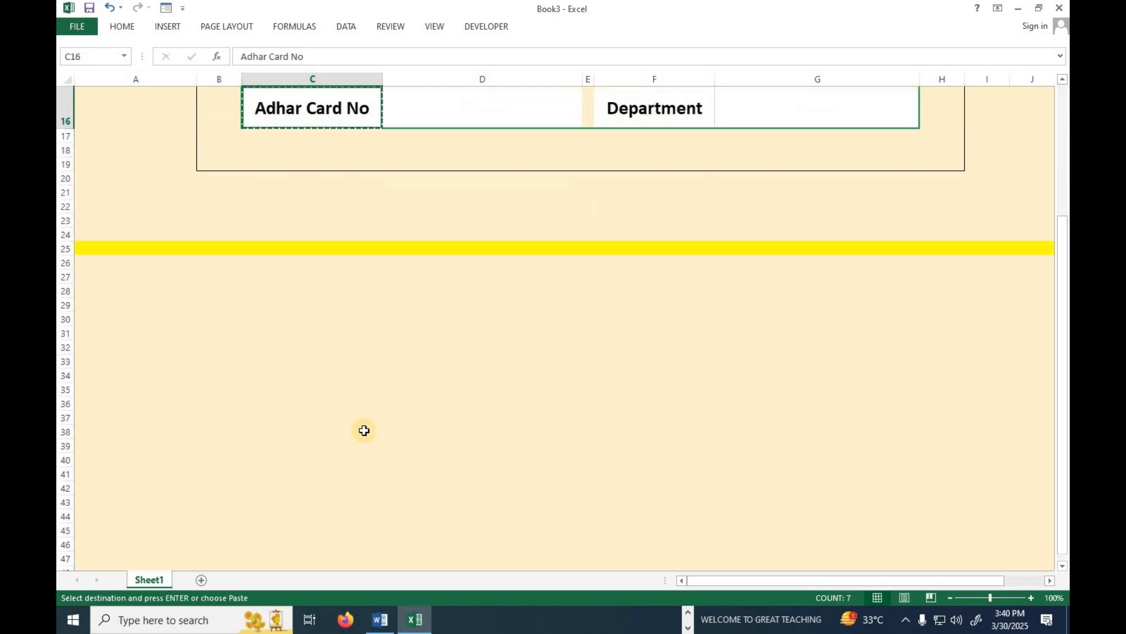
pyautogui.click(301, 276)
pyautogui.hotkey('ctrl', 'v')
pyautogui.scroll(5, 528, 328)
# Copy the right-column labels, from Date of Birth on, to C34 downward.
pyautogui.moveTo(672, 154); pyautogui.dragTo(660, 421)
pyautogui.hotkey('ctrl', 'c')
pyautogui.scroll(-4, 411, 469)
pyautogui.click(287, 503)
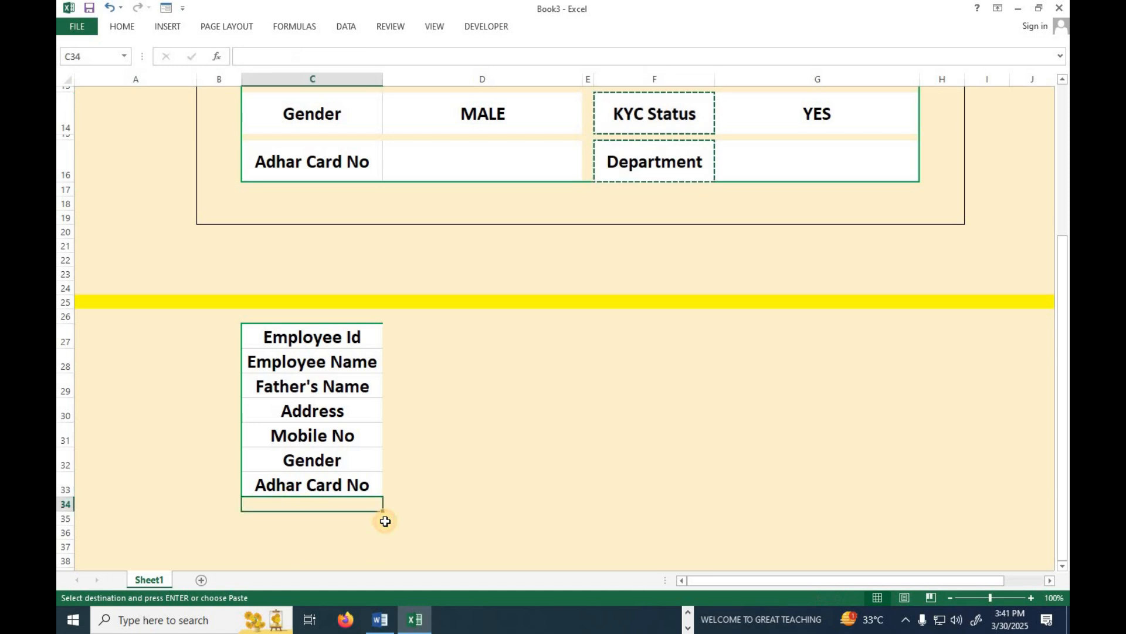
pyautogui.hotkey('ctrl', 'v')
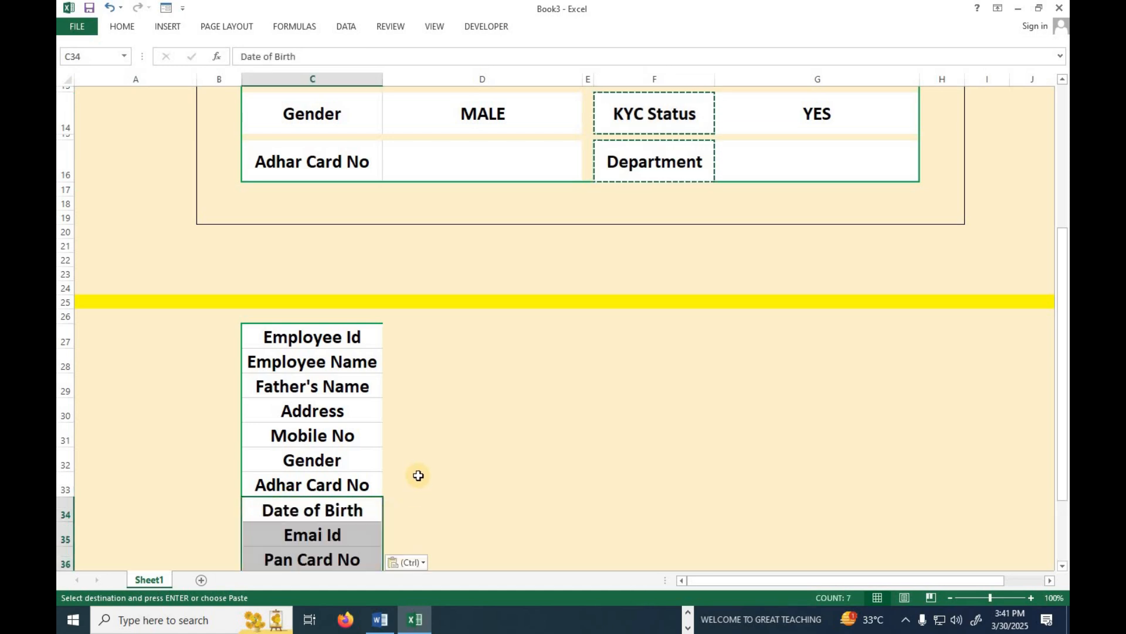
# Put All Borders on the label cells C27:C40.
pyautogui.click(379, 288)
pyautogui.moveTo(346, 337); pyautogui.dragTo(352, 546)
pyautogui.click(123, 26)
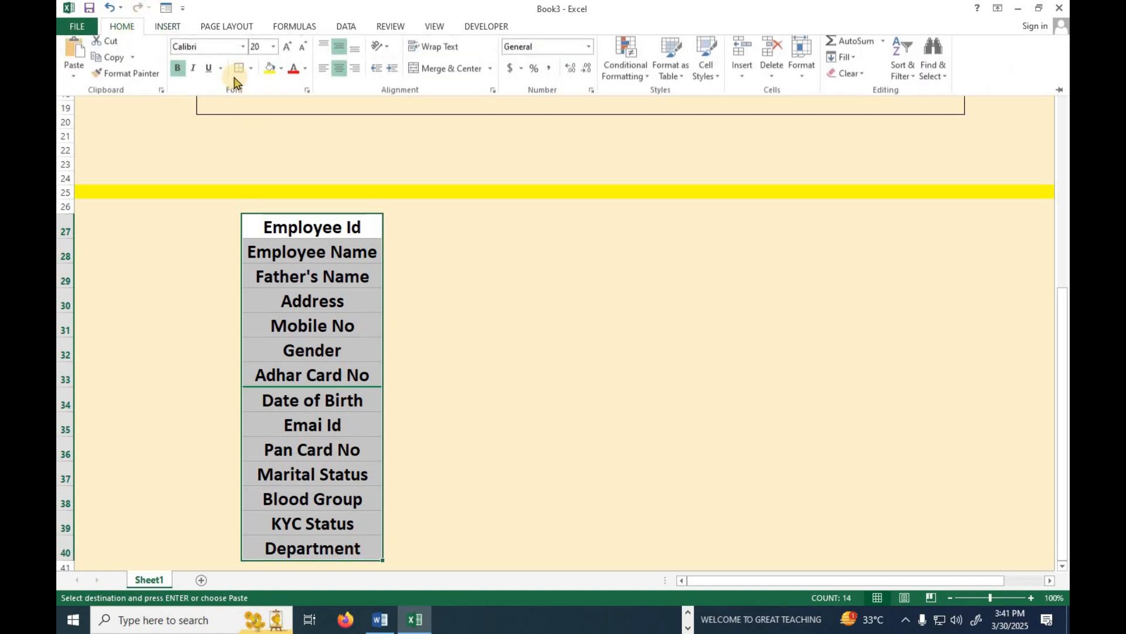
pyautogui.click(251, 73)
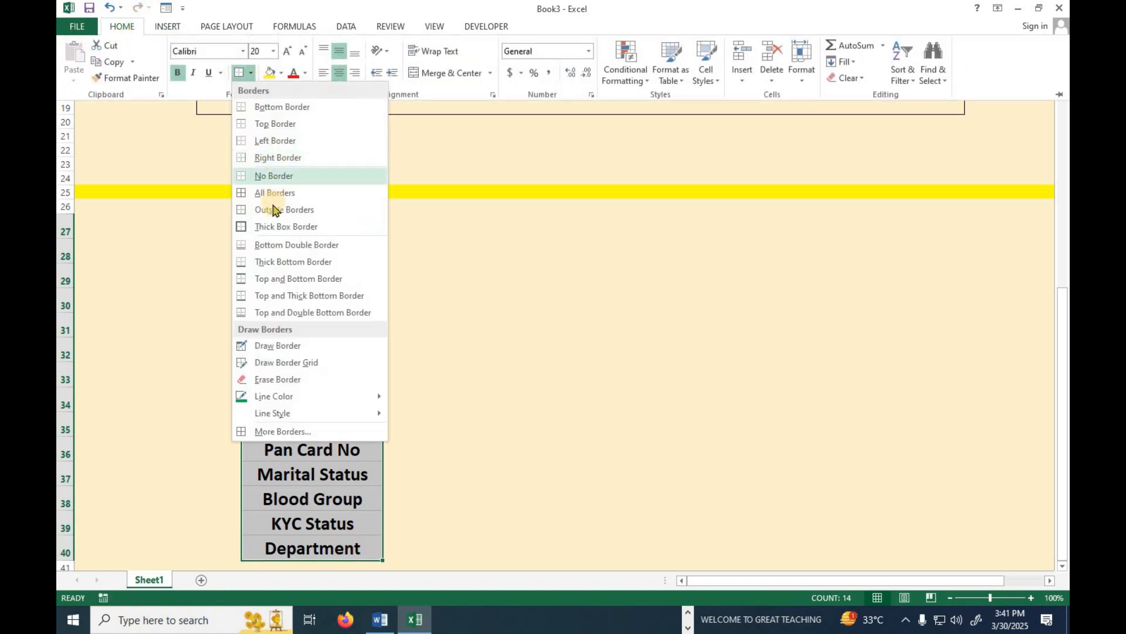
pyautogui.click(282, 190)
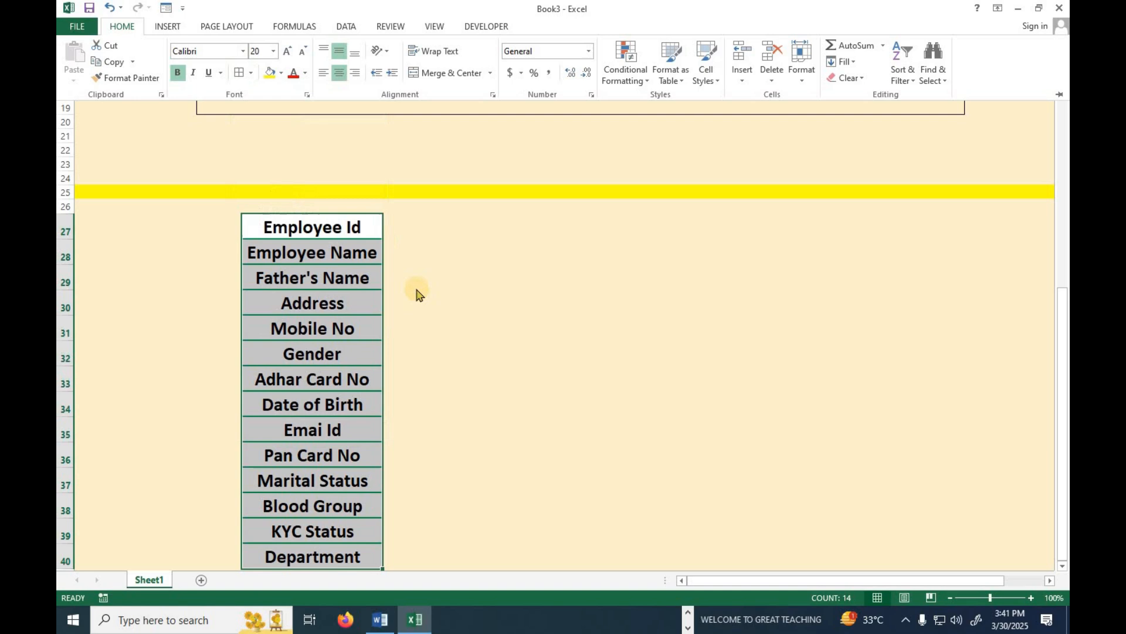
pyautogui.click(417, 226)
# Fill D27:D40 light orange and apply All Borders to them.
pyautogui.moveTo(440, 275)
pyautogui.mouseDown()
pyautogui.moveTo(437, 495)
pyautogui.moveTo(415, 566)
pyautogui.moveTo(417, 555)
pyautogui.mouseUp()
pyautogui.scroll(-1, 385, 319)
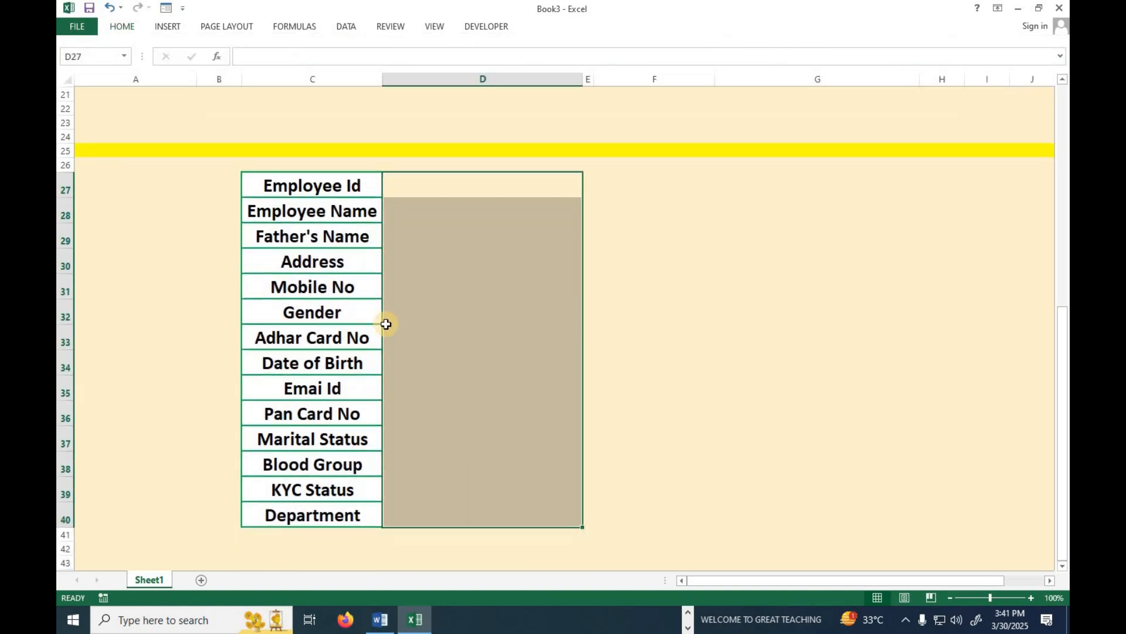
pyautogui.click(123, 27)
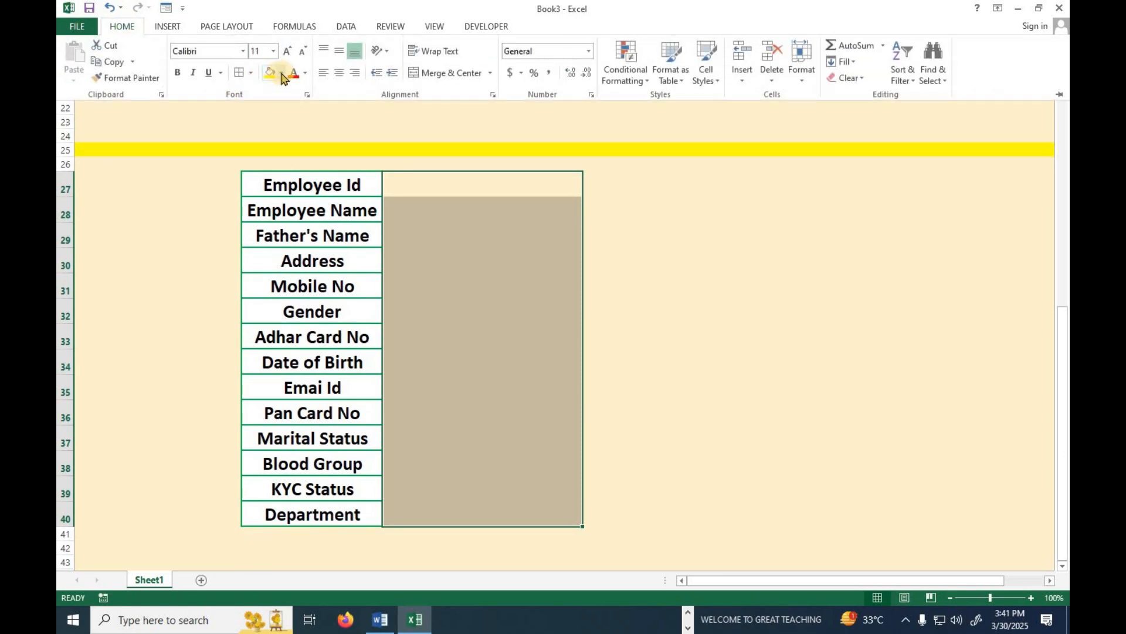
pyautogui.click(281, 74)
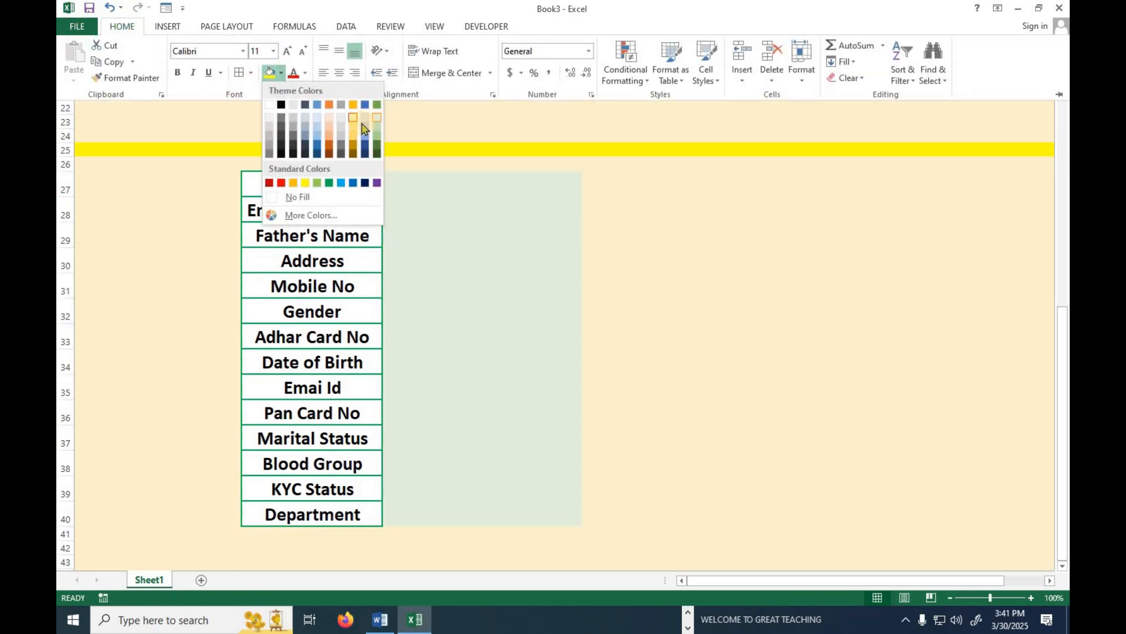
pyautogui.click(329, 118)
pyautogui.click(239, 73)
pyautogui.click(470, 223)
# Link D27 to the form's Employee Id entry cell D4 with =D4.
pyautogui.click(448, 243)
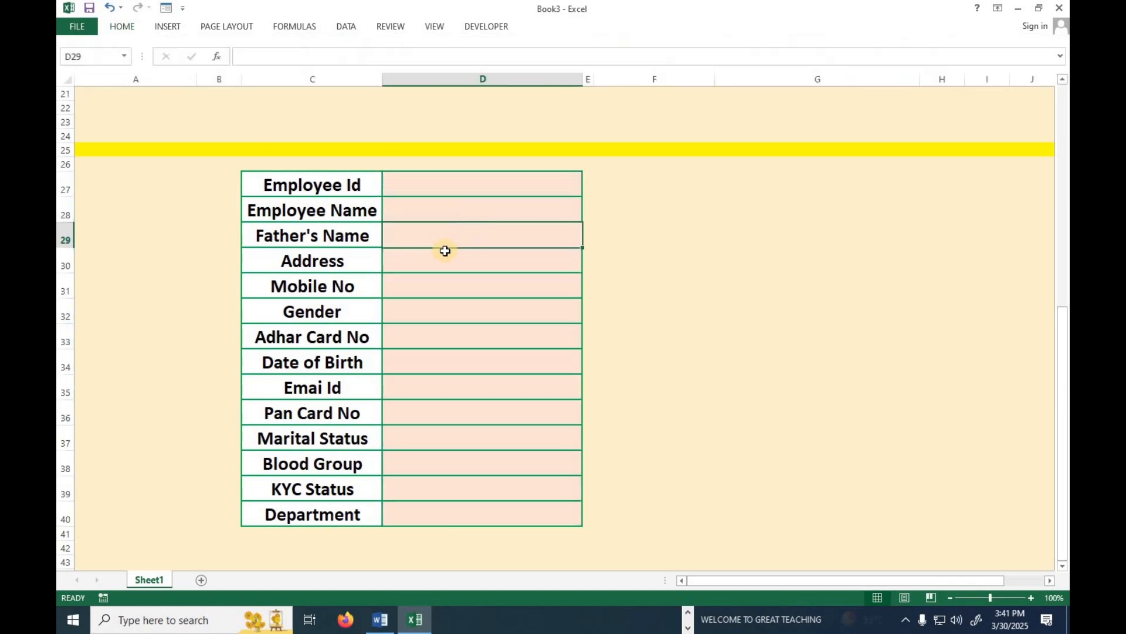
pyautogui.scroll(7, 435, 338)
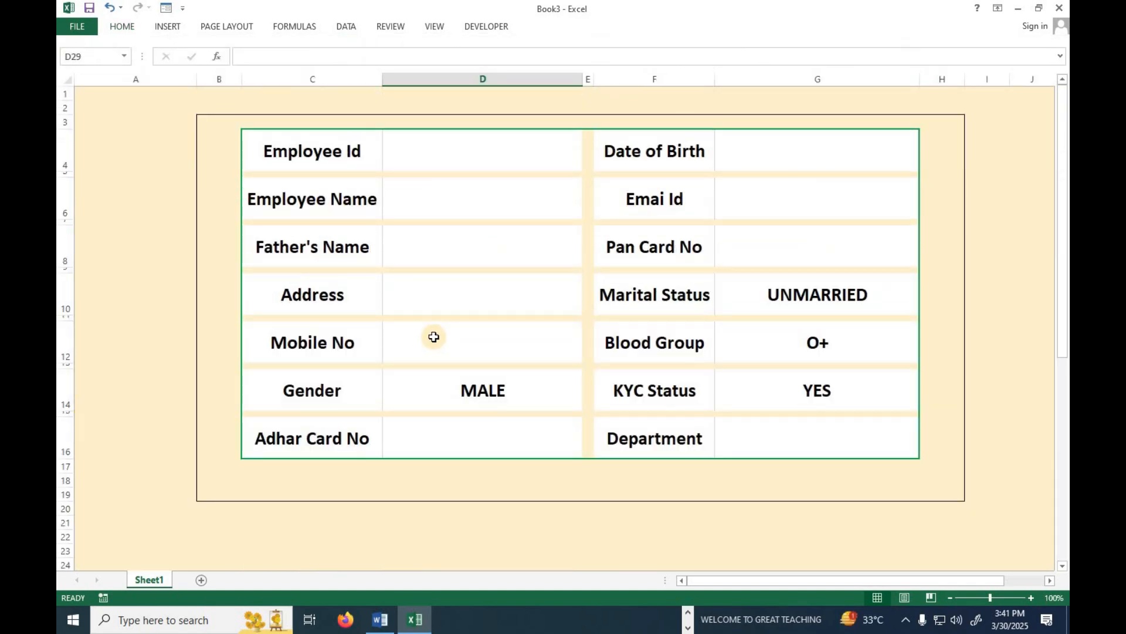
pyautogui.scroll(-3, 440, 352)
pyautogui.scroll(3, 470, 424)
pyautogui.click(481, 152)
pyautogui.scroll(-3, 459, 457)
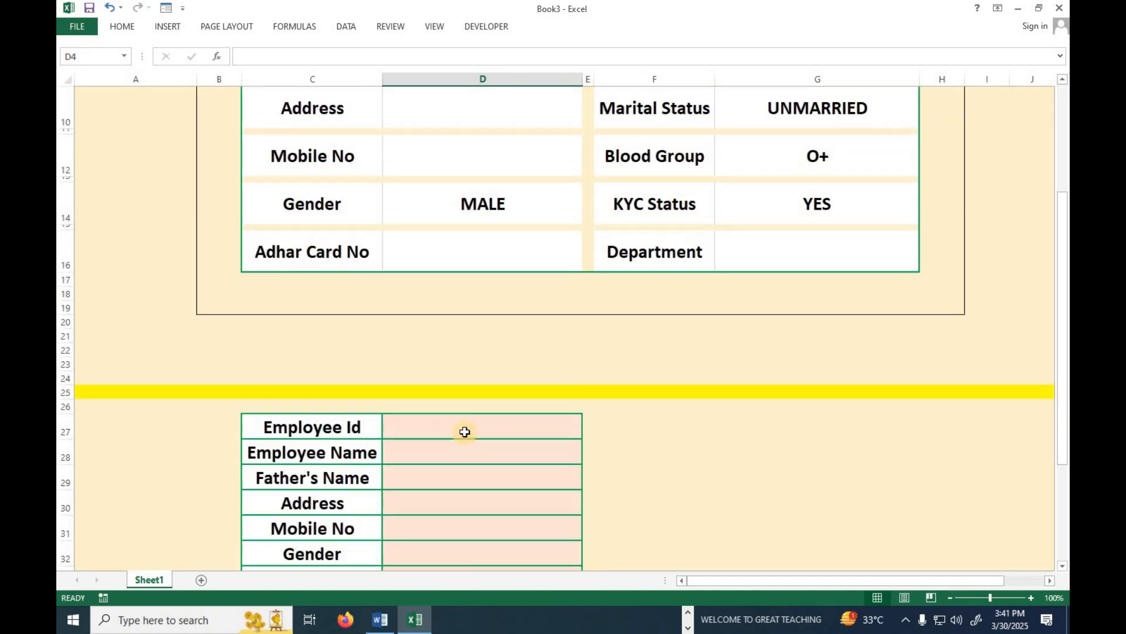
pyautogui.click(464, 431)
pyautogui.write('=')
pyautogui.scroll(3, 464, 432)
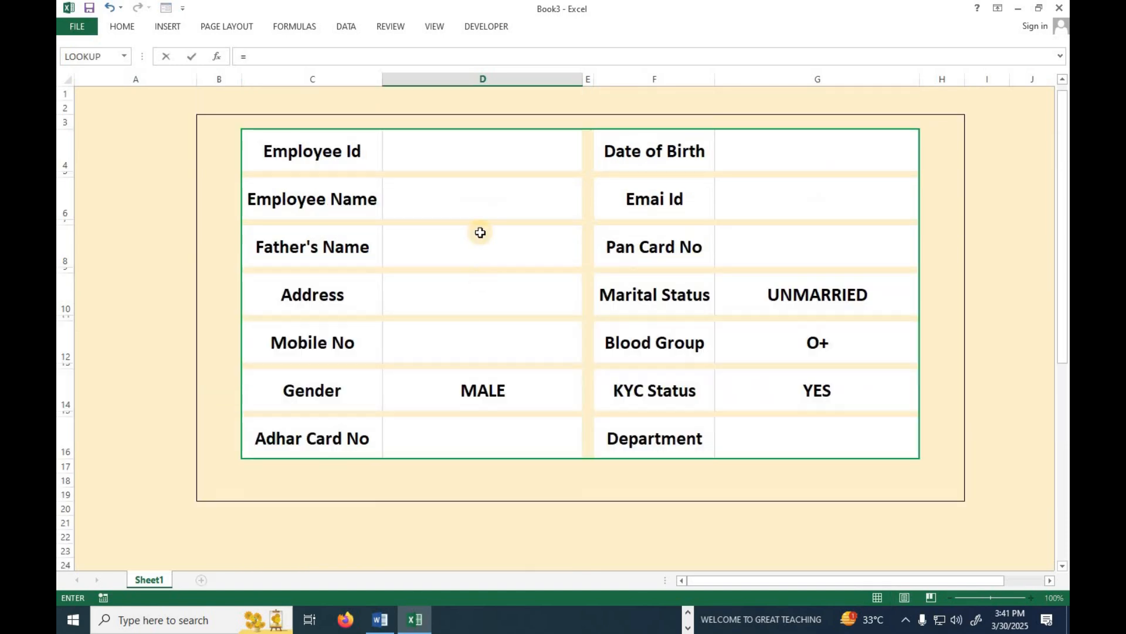
pyautogui.click(480, 150)
pyautogui.press('Return')
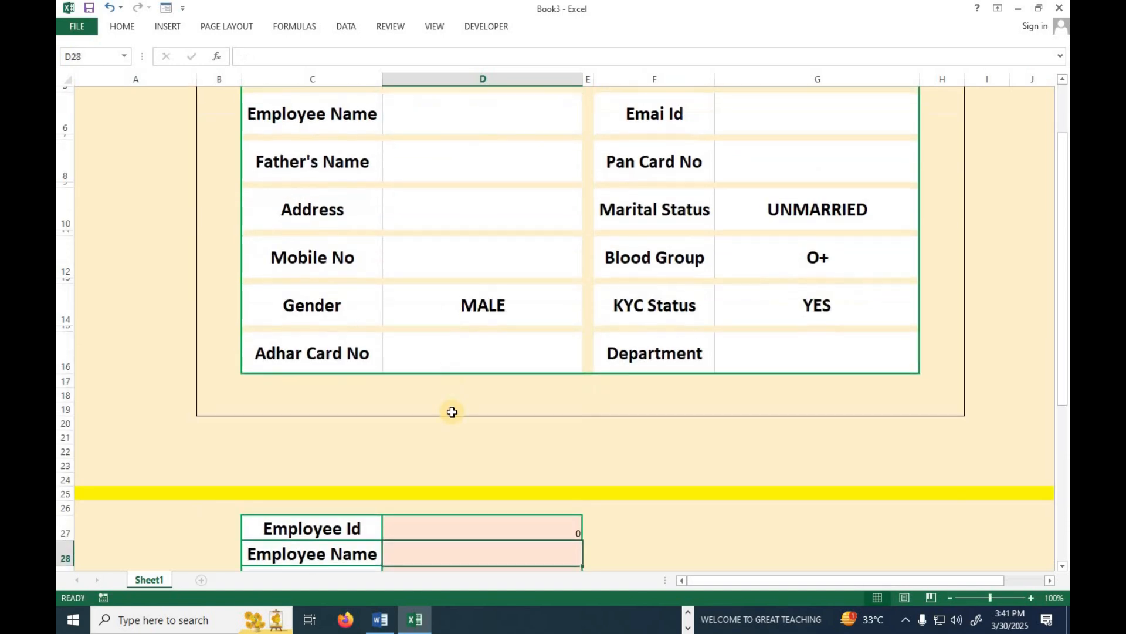
# Link D28, D29 and D30 to the form cells D6, D10 and D12.
pyautogui.write('=')
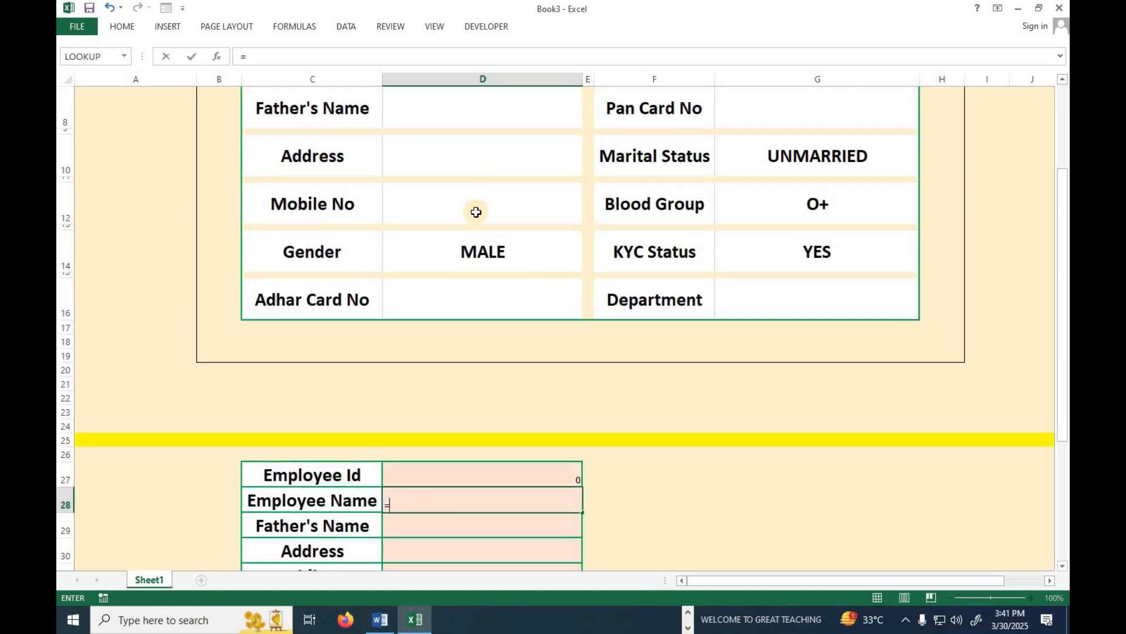
pyautogui.scroll(2, 473, 205)
pyautogui.click(473, 199)
pyautogui.press('Return')
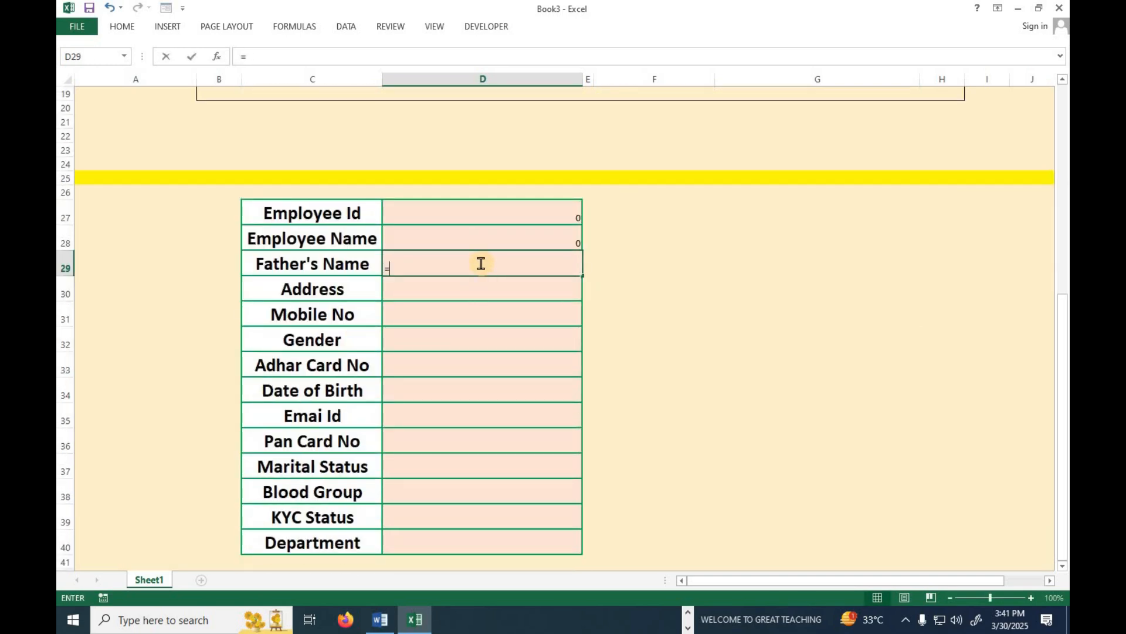
pyautogui.scroll(5, 481, 263)
pyautogui.scroll(1, 478, 256)
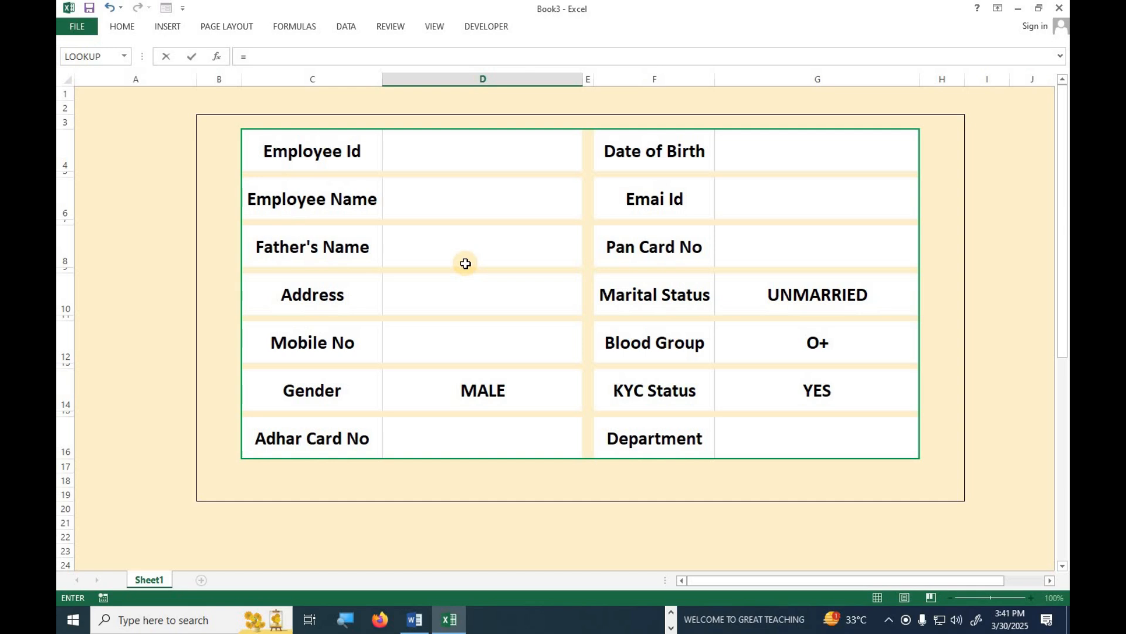
pyautogui.click(458, 295)
pyautogui.press('Return')
pyautogui.write('=')
pyautogui.scroll(5, 479, 348)
pyautogui.click(496, 345)
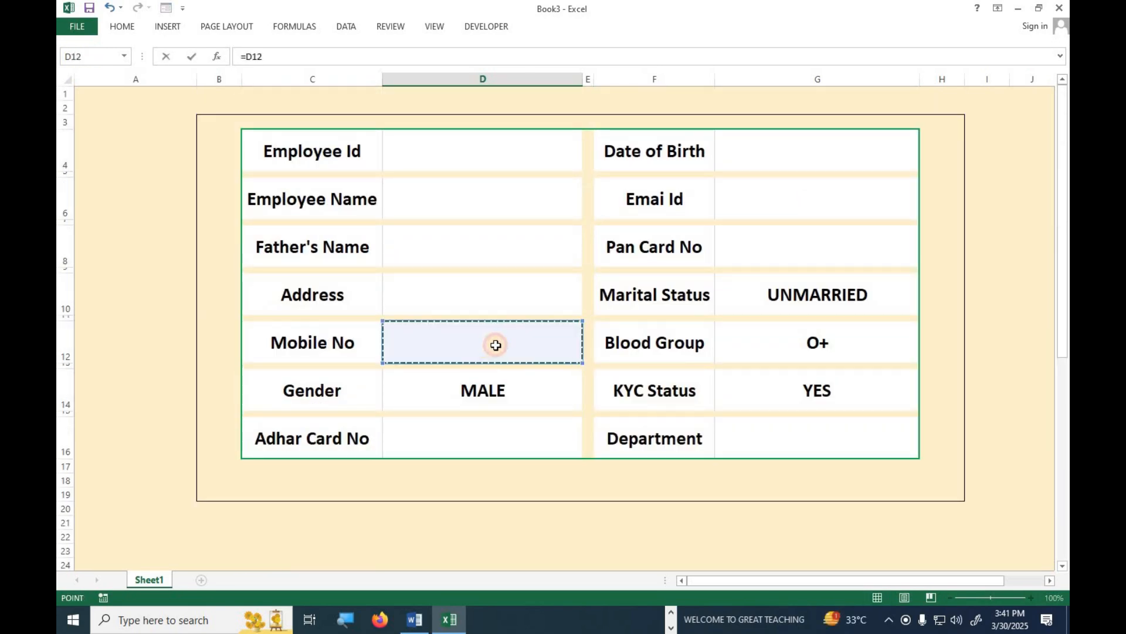
pyautogui.press('Return')
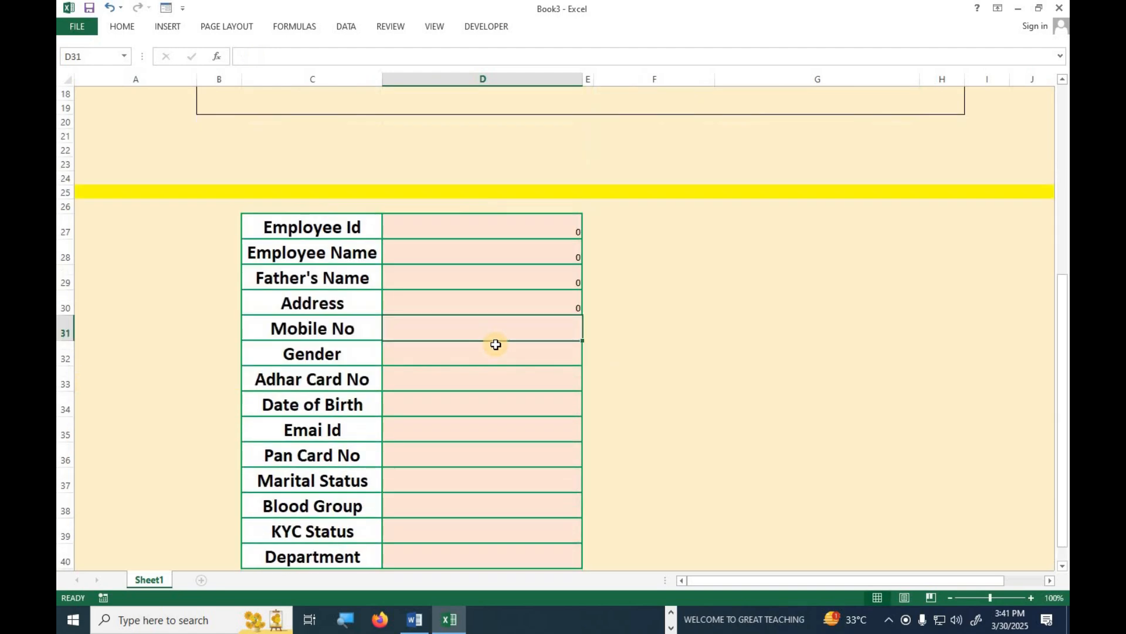
# Remove a mistaken D27 reference and check the D27–D30 link formulas.
pyautogui.write('=')
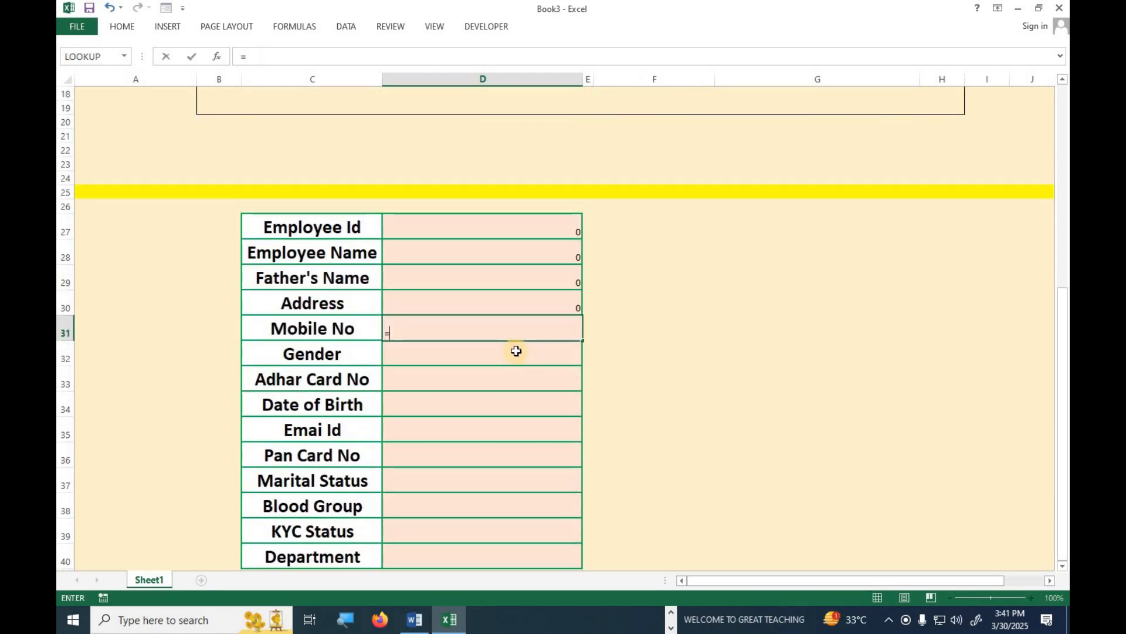
pyautogui.scroll(5, 514, 349)
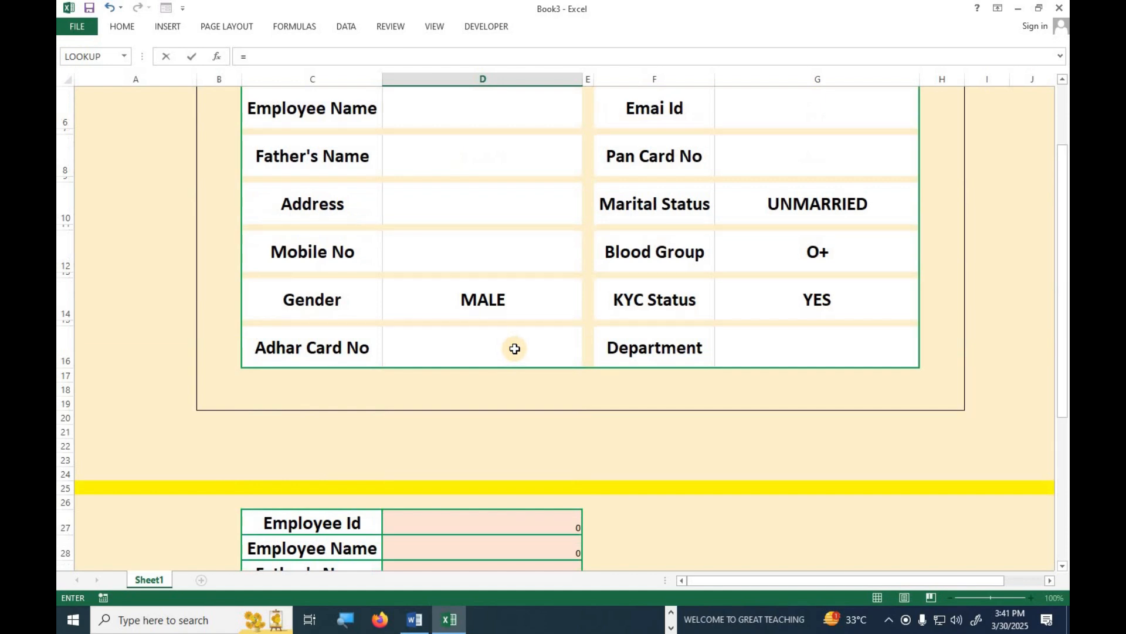
pyautogui.scroll(2, 513, 348)
pyautogui.scroll(-5, 513, 346)
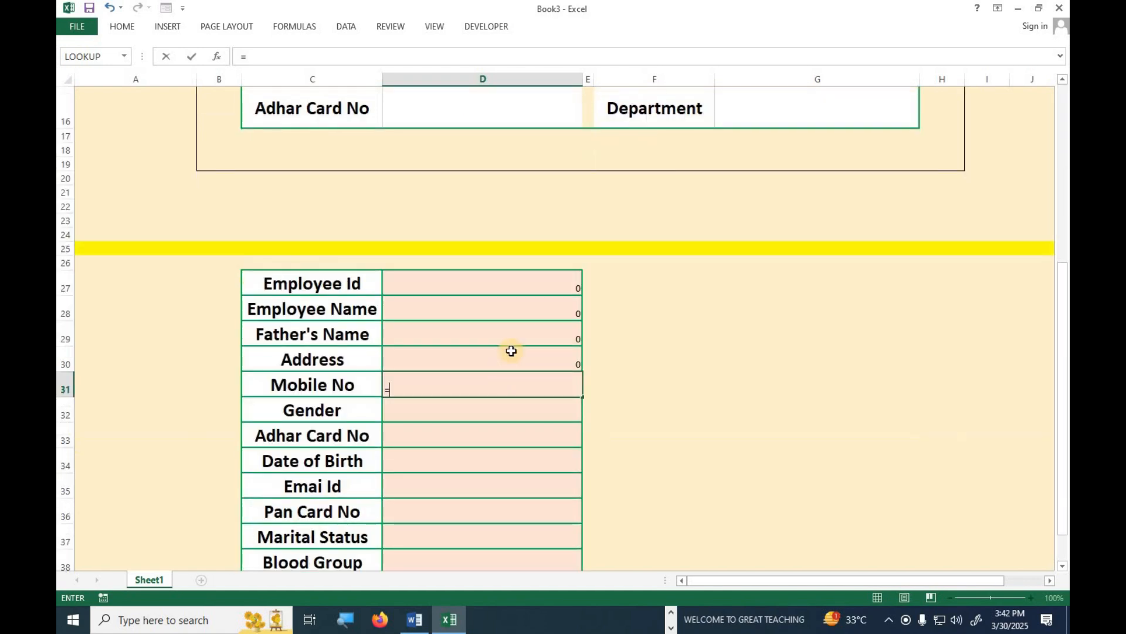
pyautogui.click(506, 290)
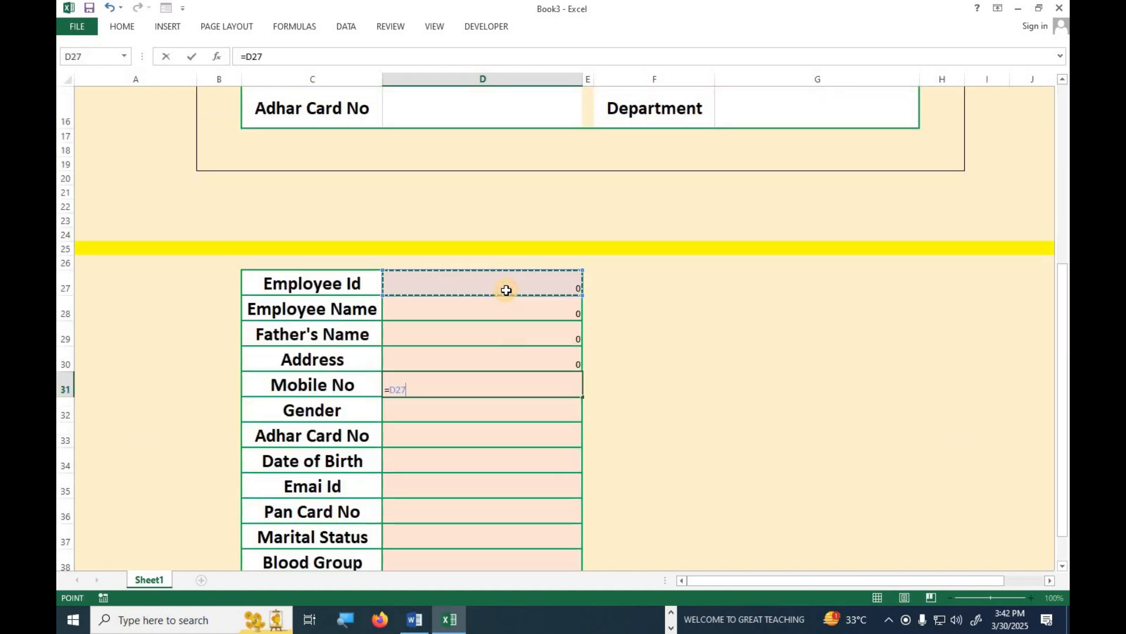
pyautogui.press('BackSpace')
pyautogui.press('BackSpace')
pyautogui.press('BackSpace')
pyautogui.press('BackSpace')
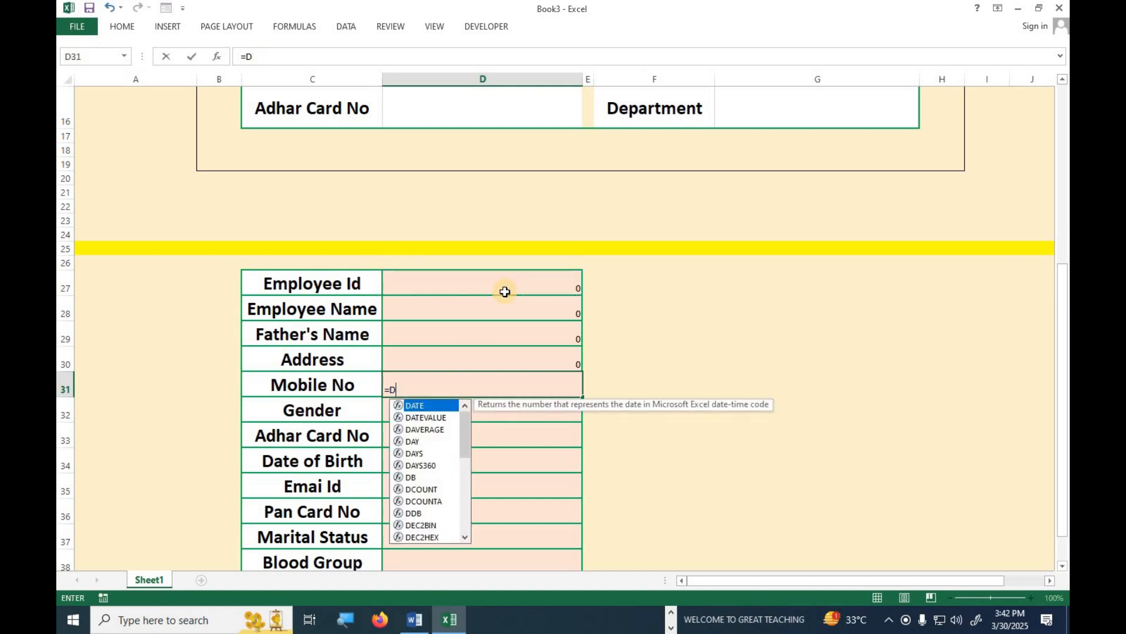
pyautogui.click(503, 293)
pyautogui.click(496, 312)
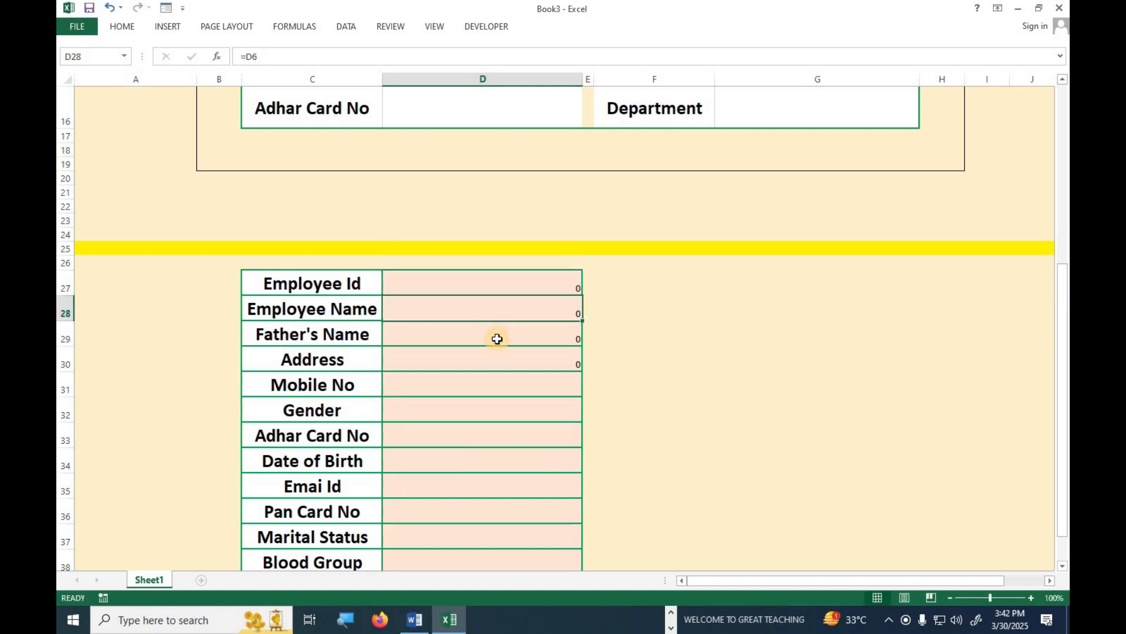
pyautogui.click(497, 338)
pyautogui.click(492, 363)
pyautogui.scroll(5, 482, 373)
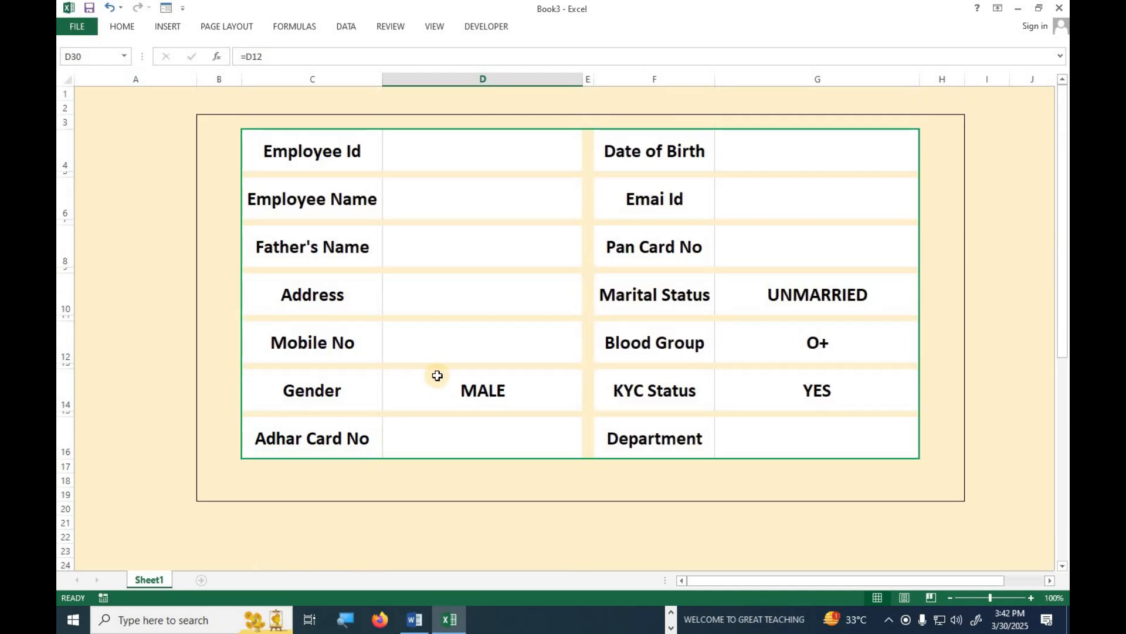
pyautogui.scroll(-3, 437, 376)
pyautogui.scroll(-2, 442, 498)
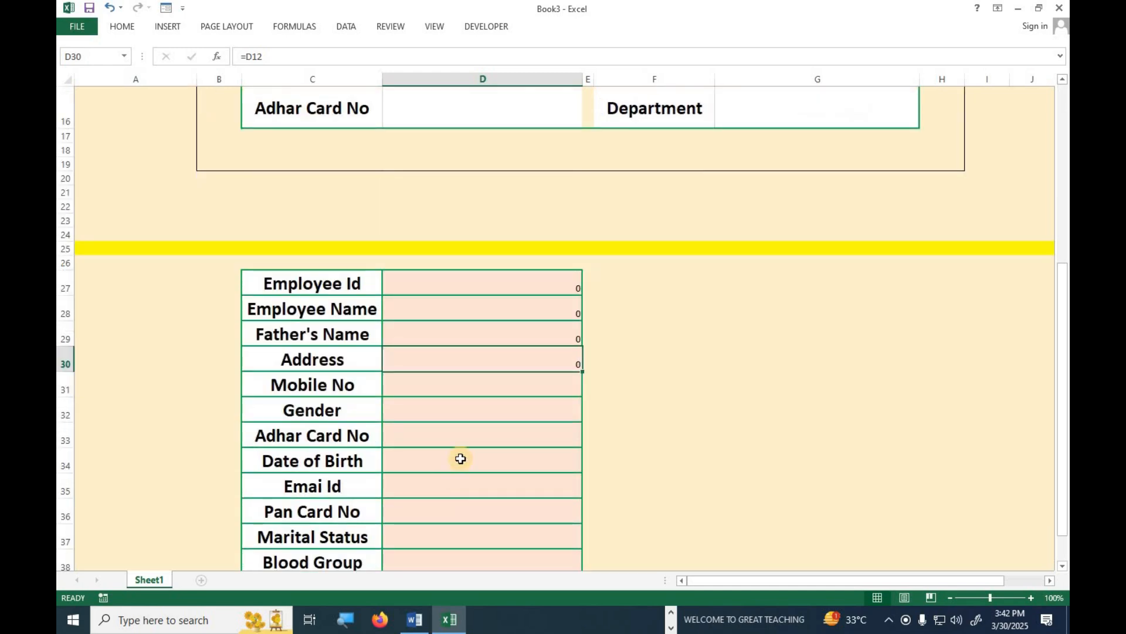
# Link D31, D32 and D33 to the Mobile No, Gender (MALE) and Adhar Card No entries.
pyautogui.click(470, 390)
pyautogui.write('=')
pyautogui.scroll(5, 461, 385)
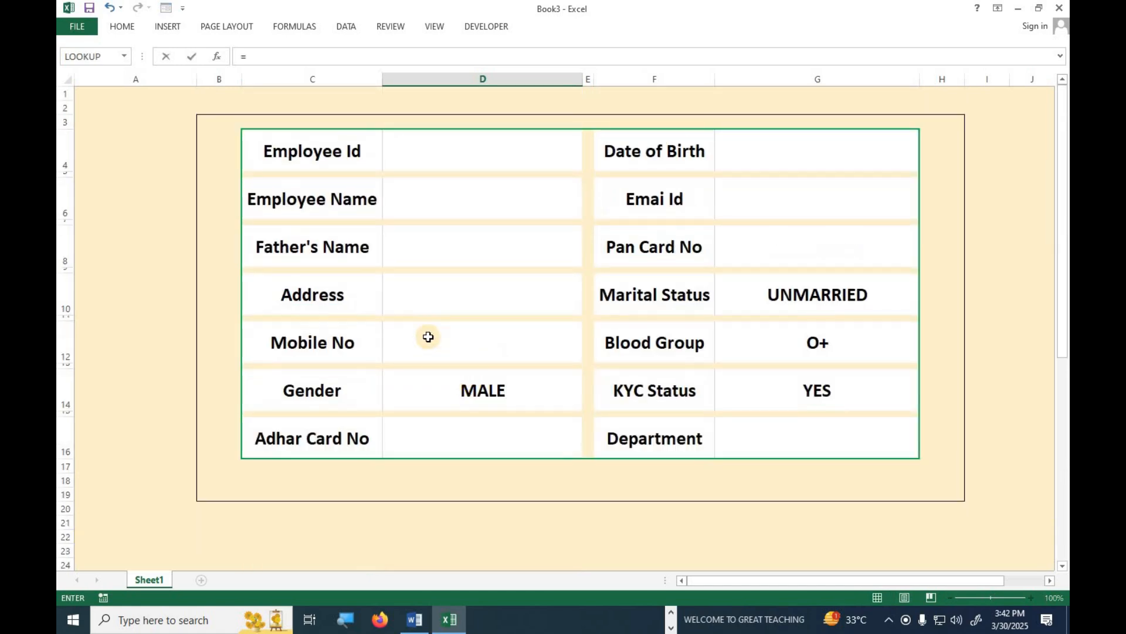
pyautogui.click(428, 336)
pyautogui.press('Return')
pyautogui.scroll(-5, 451, 407)
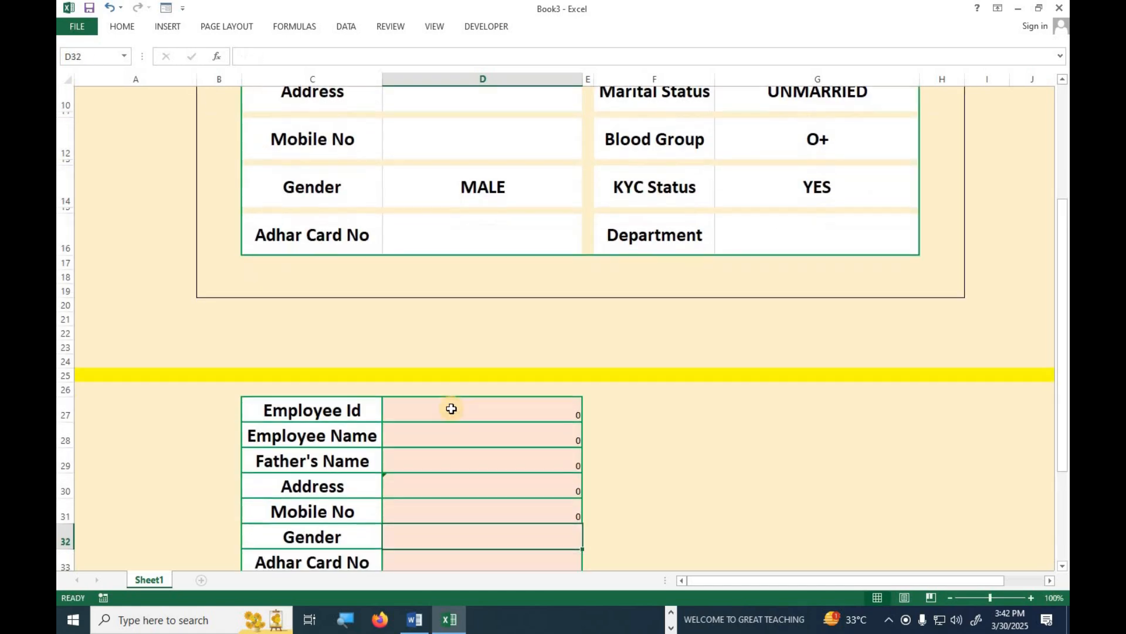
pyautogui.write('=')
pyautogui.scroll(5, 451, 402)
pyautogui.click(446, 352)
pyautogui.press('Return')
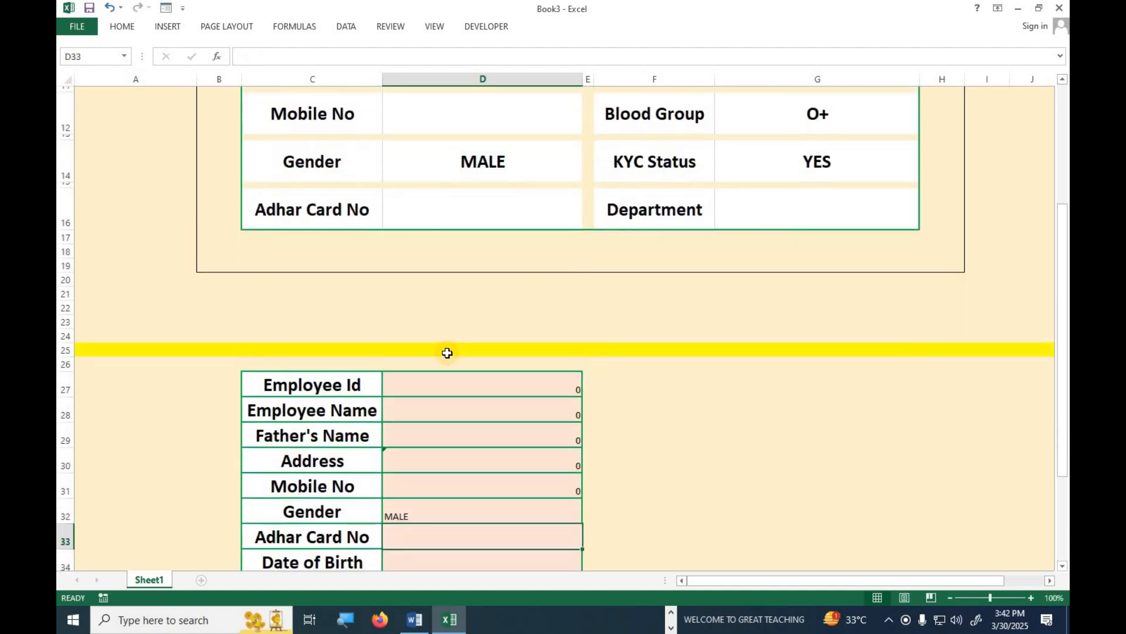
pyautogui.write('=')
pyautogui.scroll(-1, 447, 353)
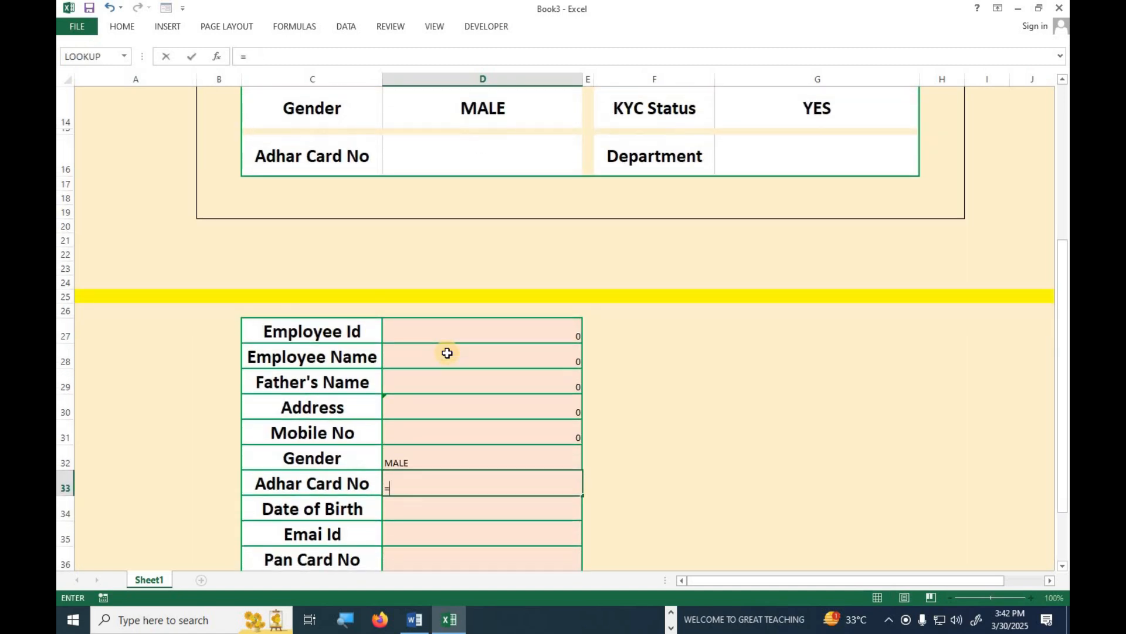
pyautogui.click(463, 172)
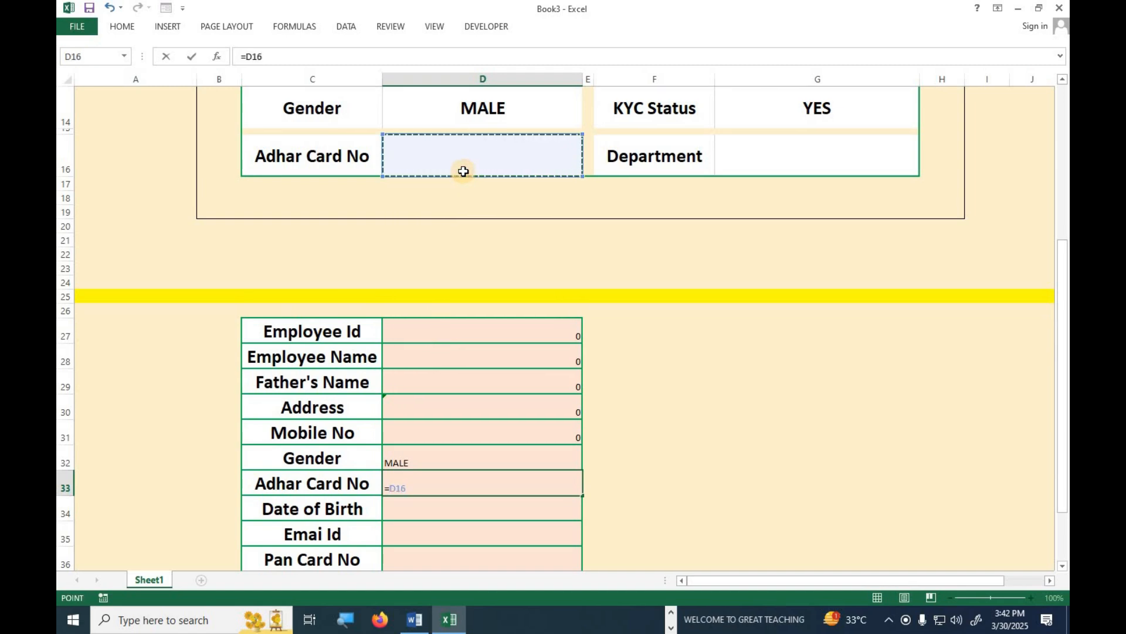
pyautogui.press('Return')
# Link the Date of Birth, Emai Id and Pan Card No values to form cells G4, G6 and G8.
pyautogui.write('=')
pyautogui.scroll(5, 865, 282)
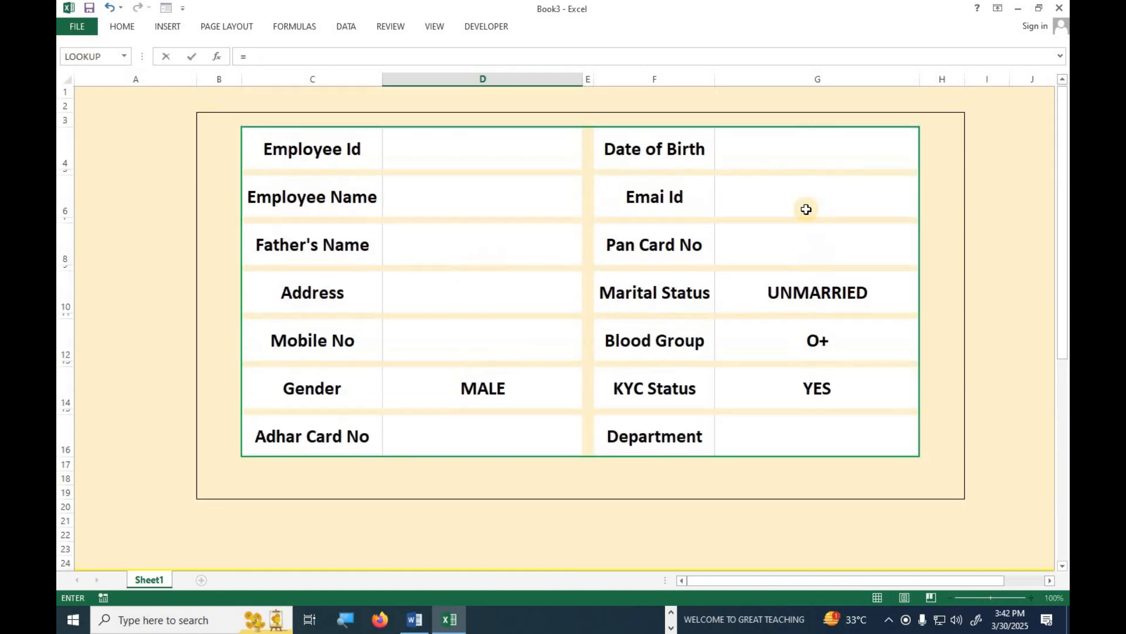
pyautogui.click(804, 152)
pyautogui.press('Return')
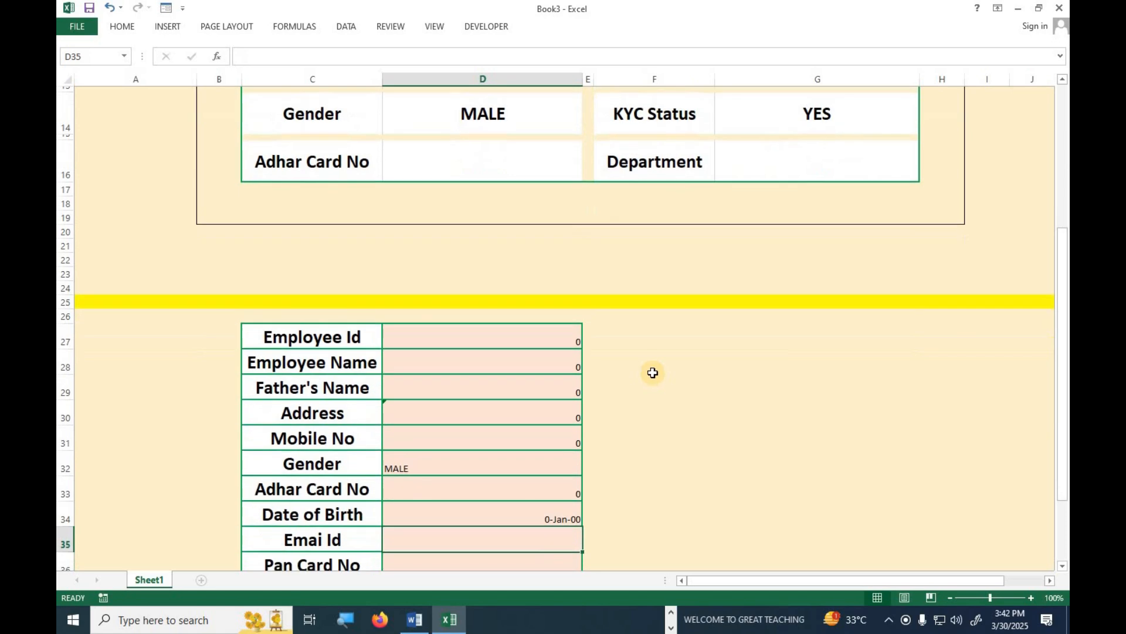
pyautogui.write('=')
pyautogui.scroll(5, 767, 272)
pyautogui.click(791, 207)
pyautogui.press('Return')
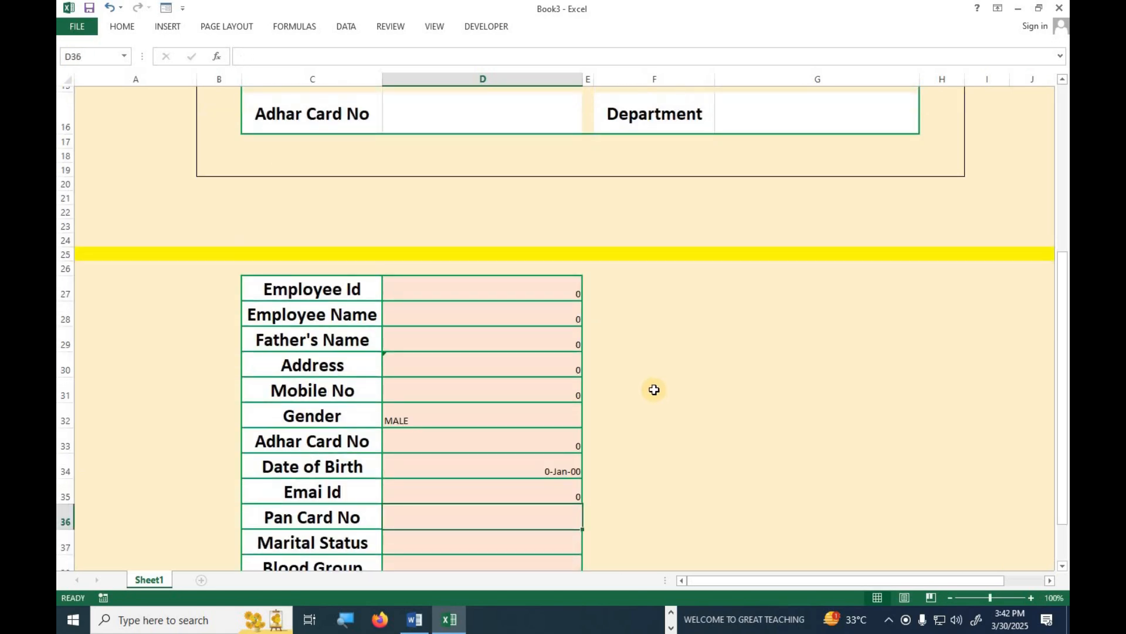
pyautogui.write('=')
pyautogui.scroll(5, 671, 382)
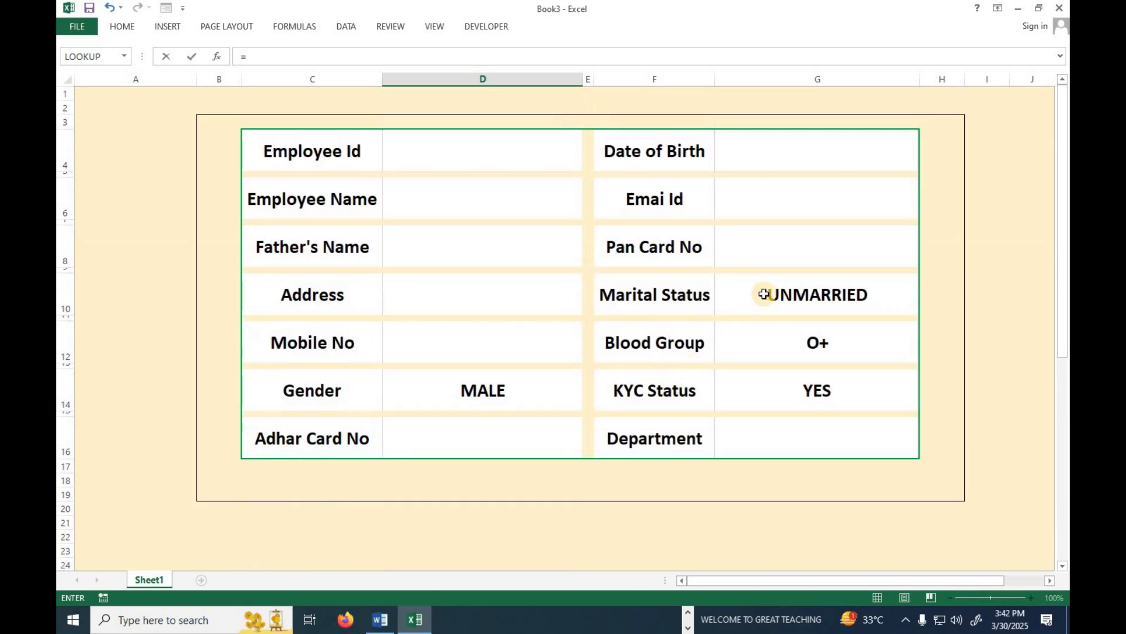
pyautogui.click(782, 251)
pyautogui.press('Return')
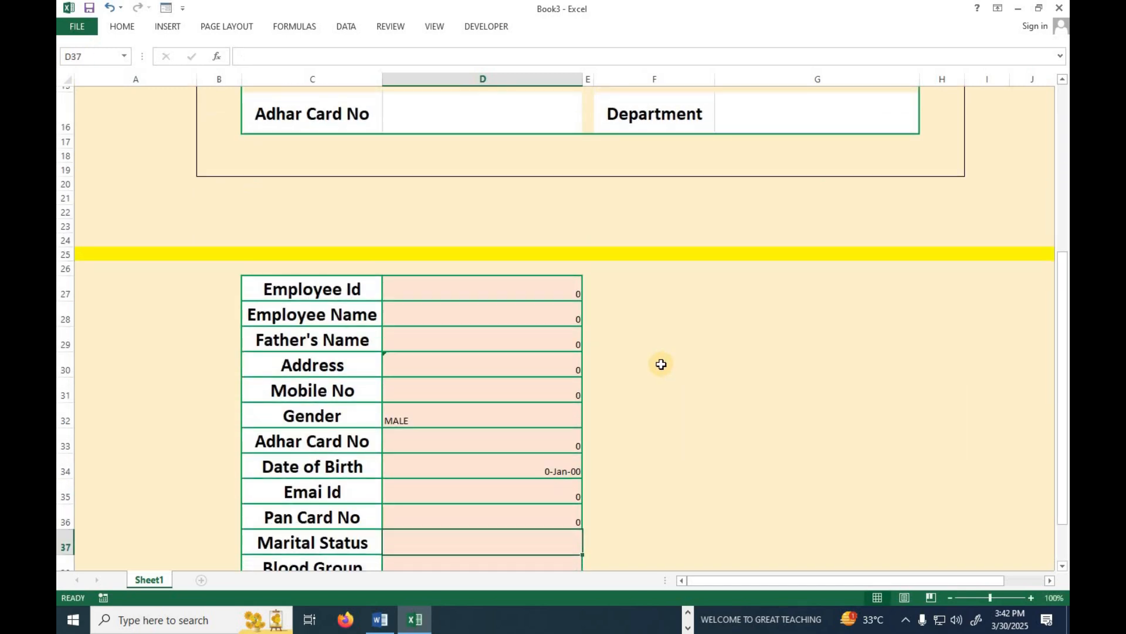
# Link Marital Status, Blood Group, KYC Status and Department to the form's entries through G16.
pyautogui.write('=')
pyautogui.scroll(5, 661, 365)
pyautogui.click(810, 316)
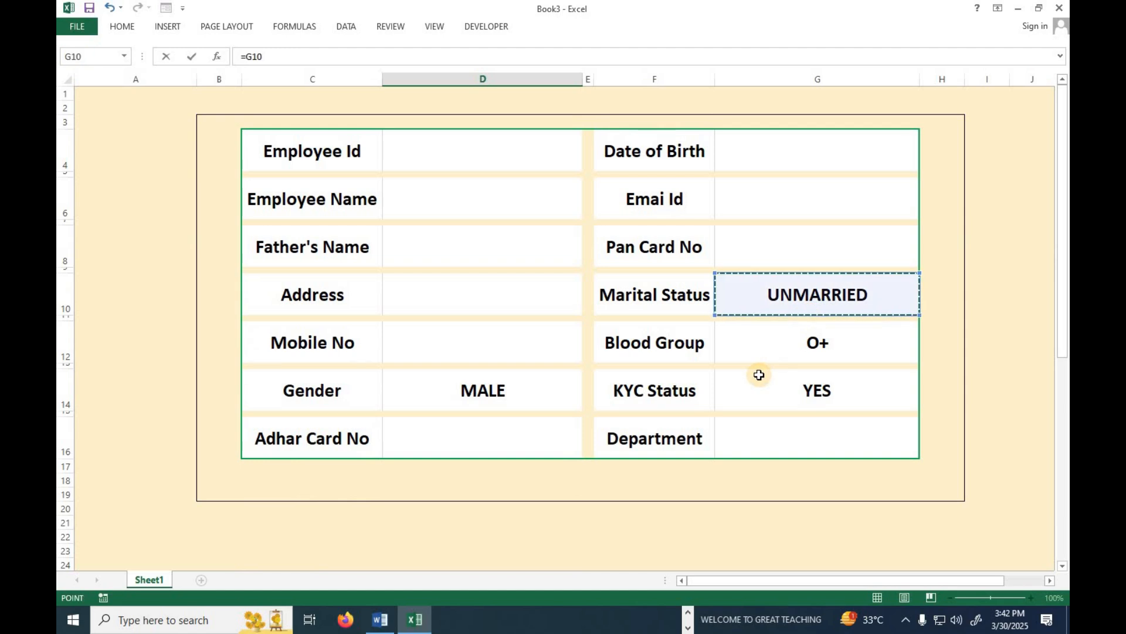
pyautogui.press('Return')
pyautogui.write('=')
pyautogui.scroll(4, 792, 342)
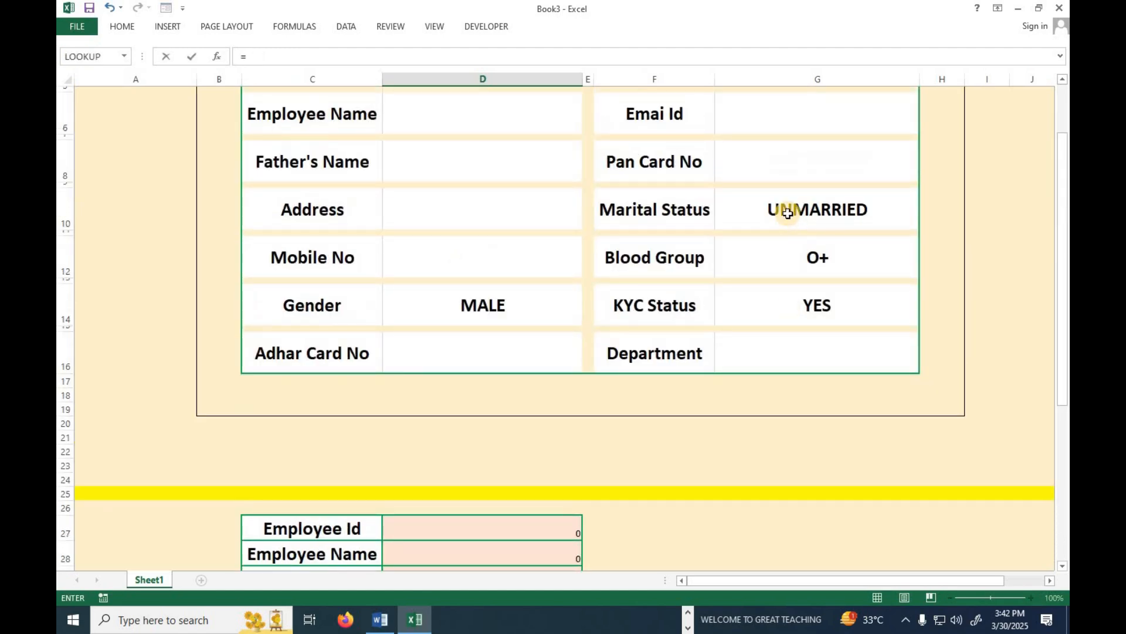
pyautogui.click(779, 257)
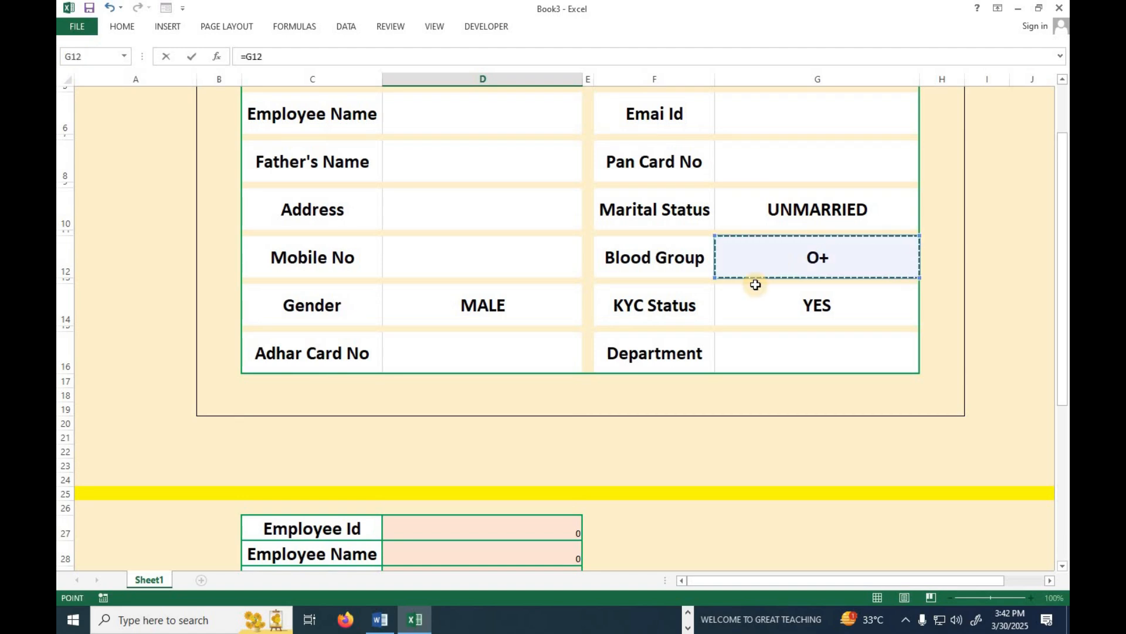
pyautogui.press('Return')
pyautogui.write('=')
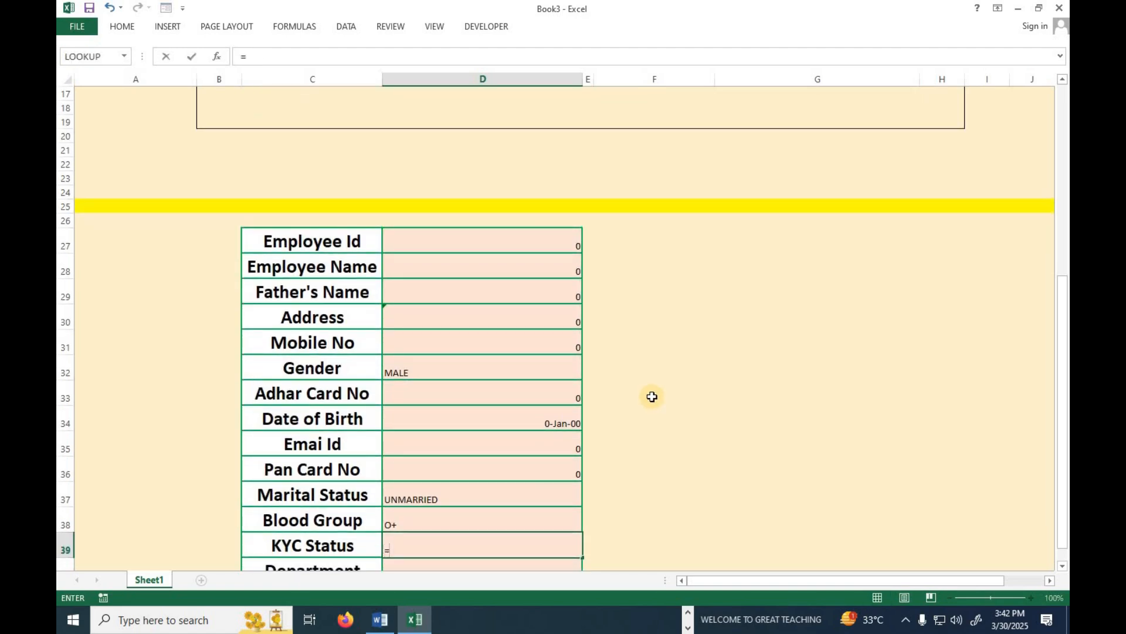
pyautogui.scroll(5, 771, 381)
pyautogui.click(789, 374)
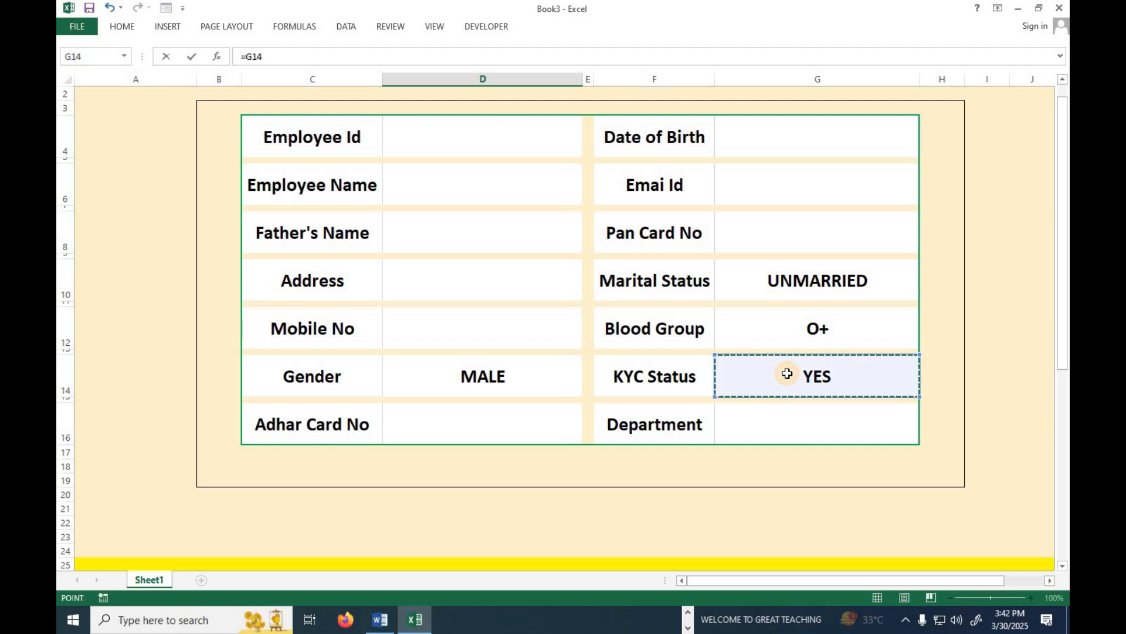
pyautogui.press('Return')
pyautogui.write('=')
pyautogui.scroll(5, 763, 382)
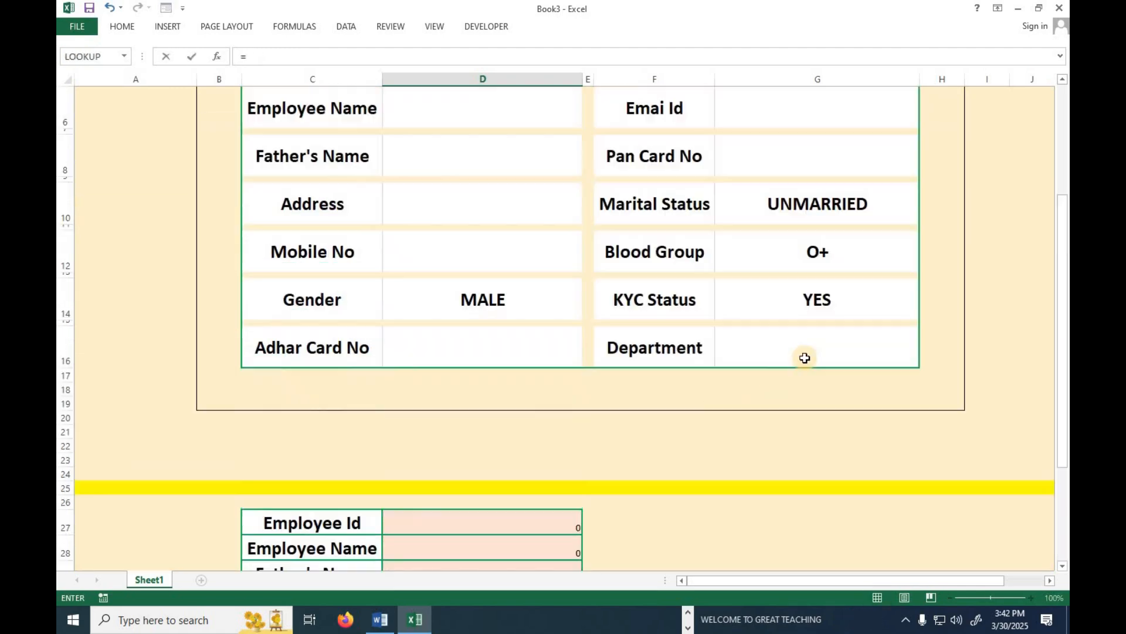
pyautogui.click(809, 345)
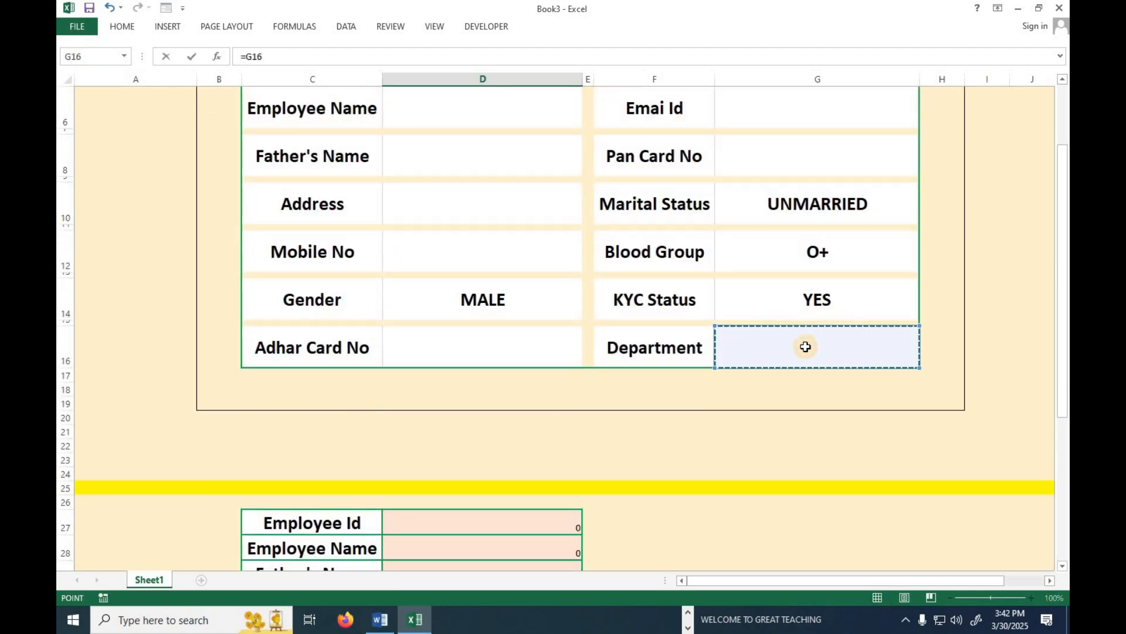
pyautogui.press('Return')
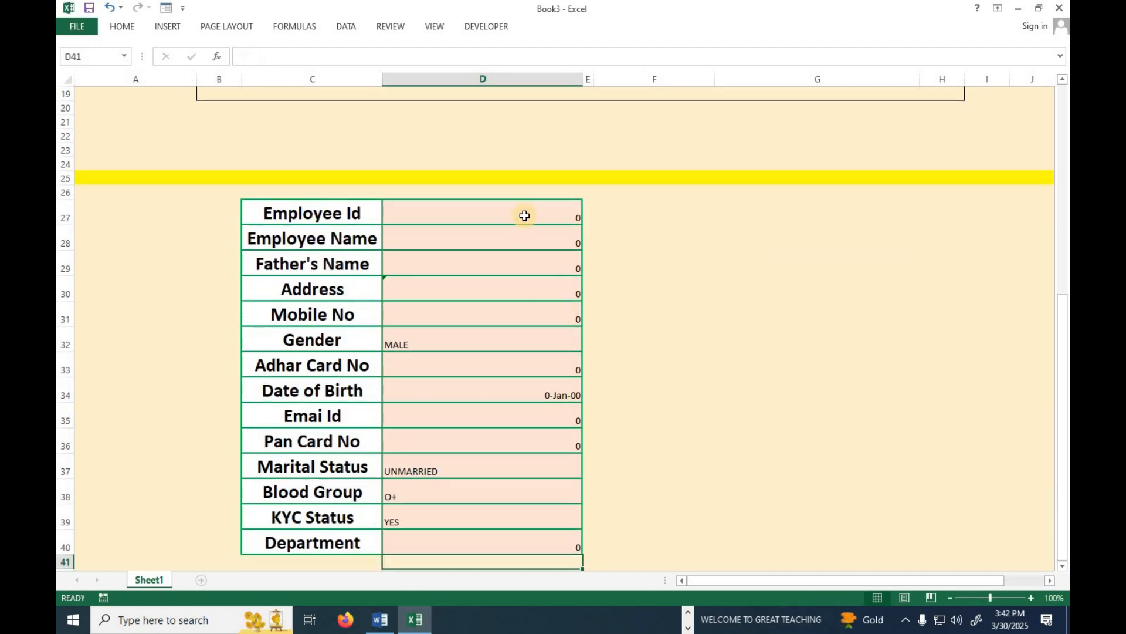
# Make the values in D27:D40 centred horizontally and vertically, and bold.
pyautogui.moveTo(525, 216); pyautogui.dragTo(500, 543)
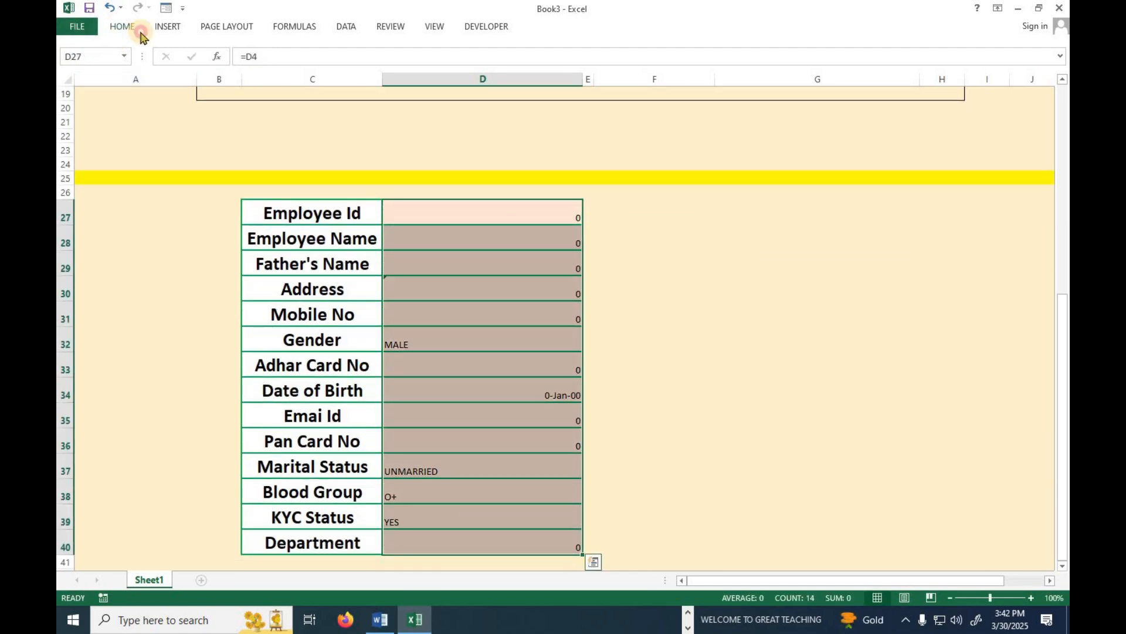
pyautogui.click(122, 26)
pyautogui.click(339, 74)
pyautogui.click(339, 51)
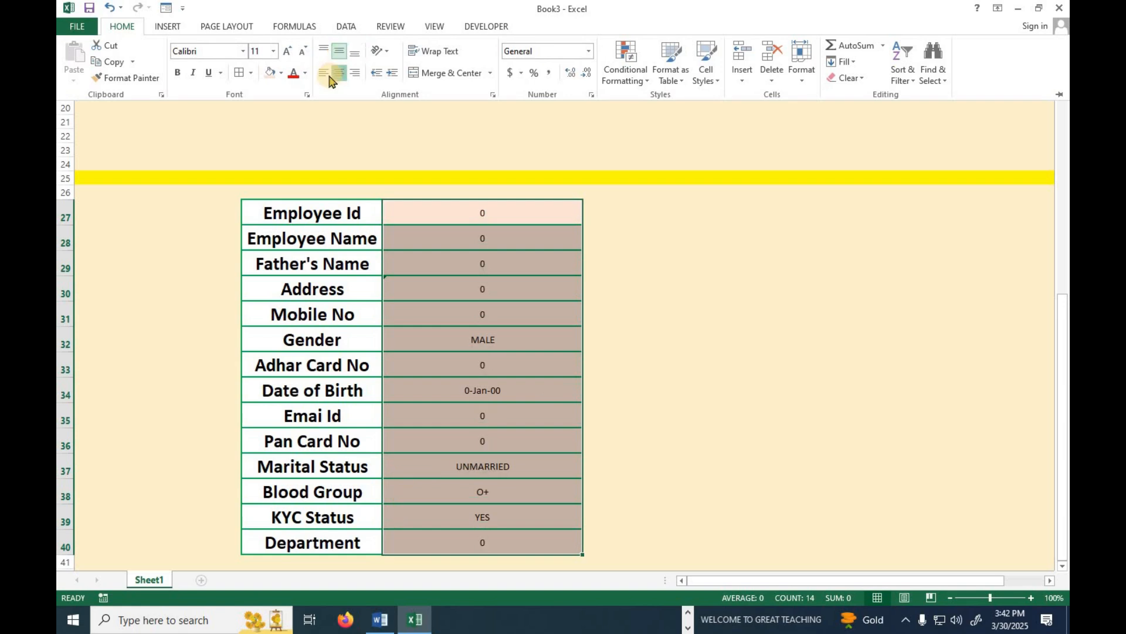
pyautogui.hotkey('ctrl', 'b')
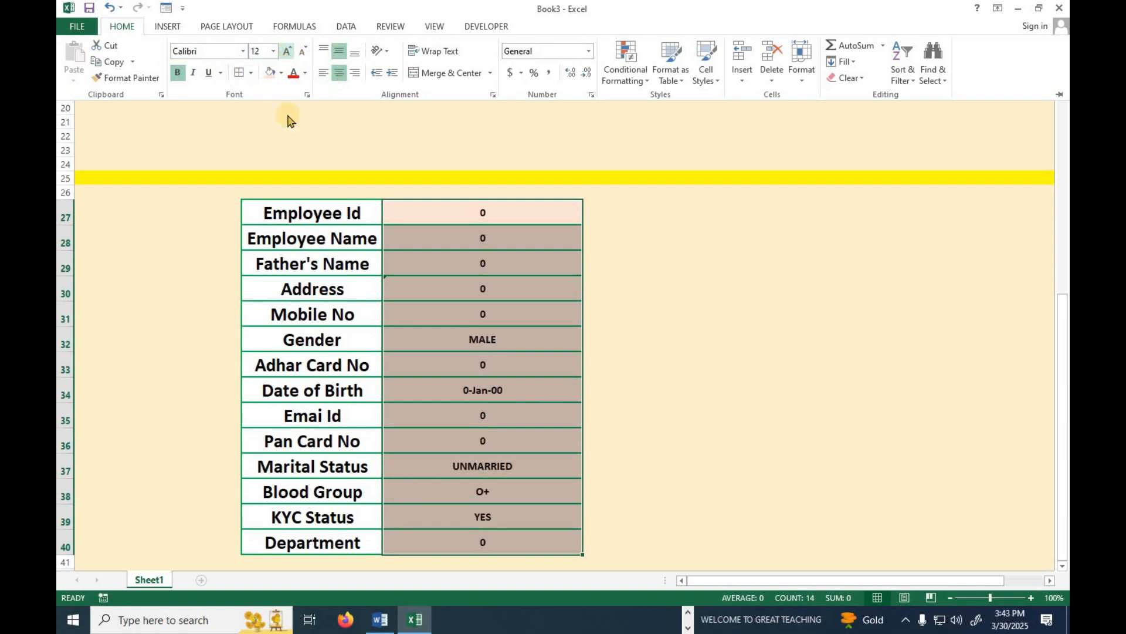
pyautogui.click(698, 382)
pyautogui.scroll(6, 598, 322)
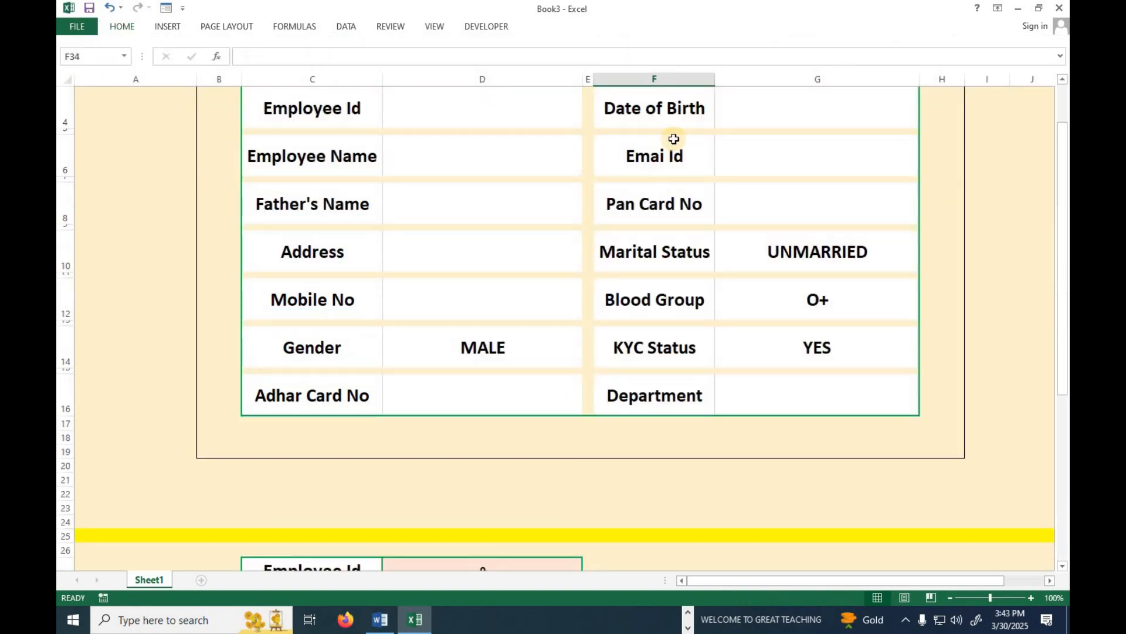
pyautogui.scroll(-4, 425, 457)
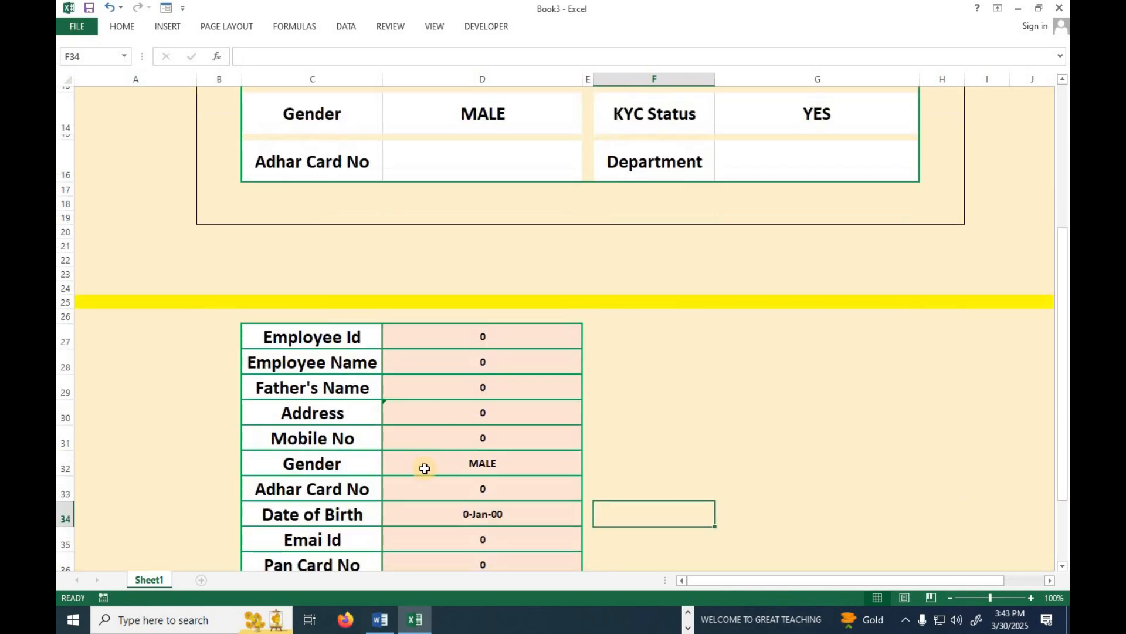
pyautogui.scroll(4, 427, 522)
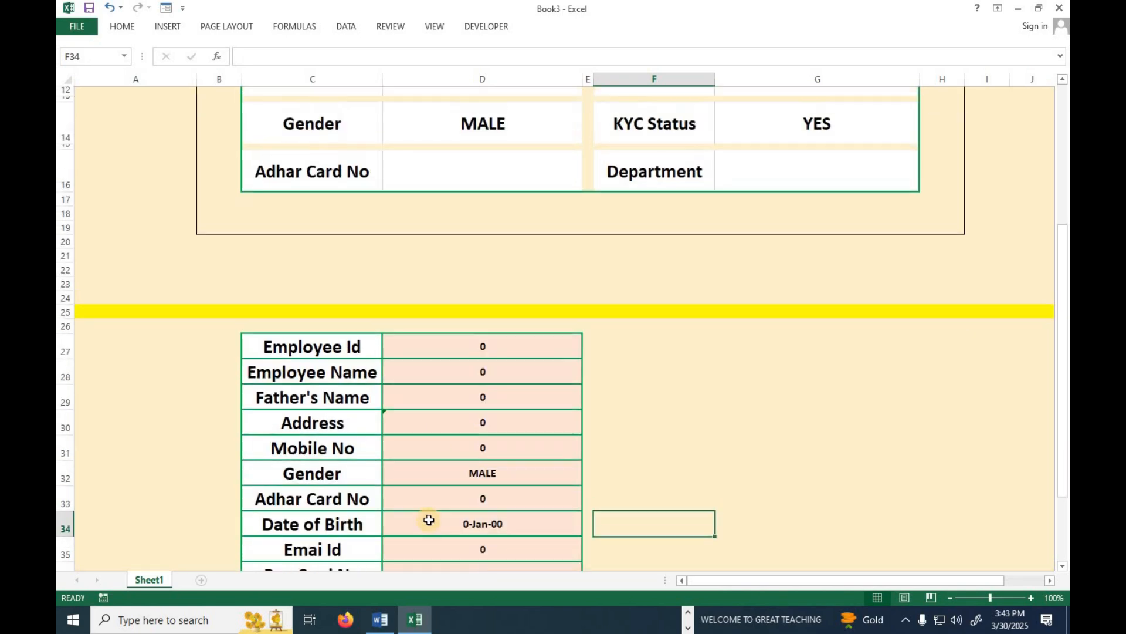
# Enter the employee ID in D4 and the employee's name in D6.
pyautogui.click(477, 176)
pyautogui.click(477, 168)
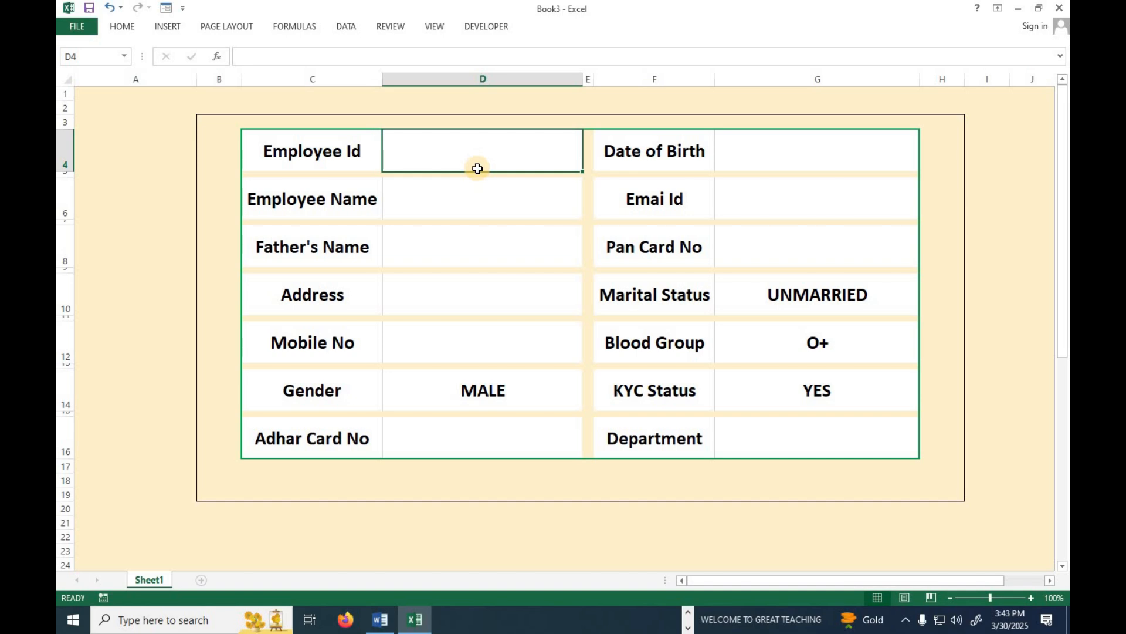
pyautogui.write('INFO')
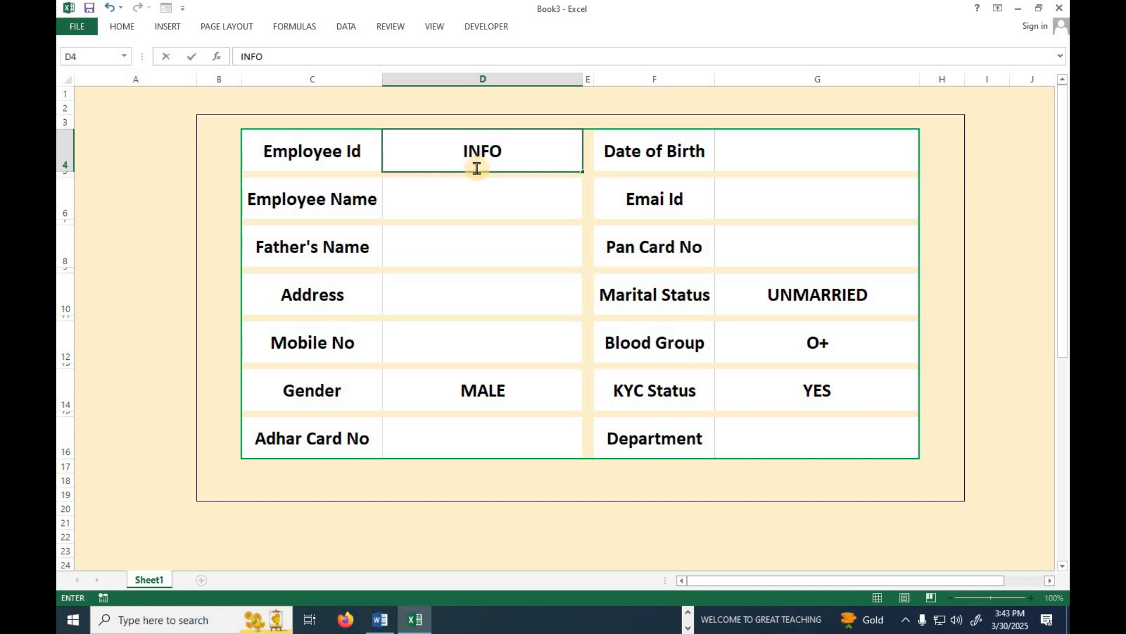
pyautogui.write('101')
pyautogui.press('Return')
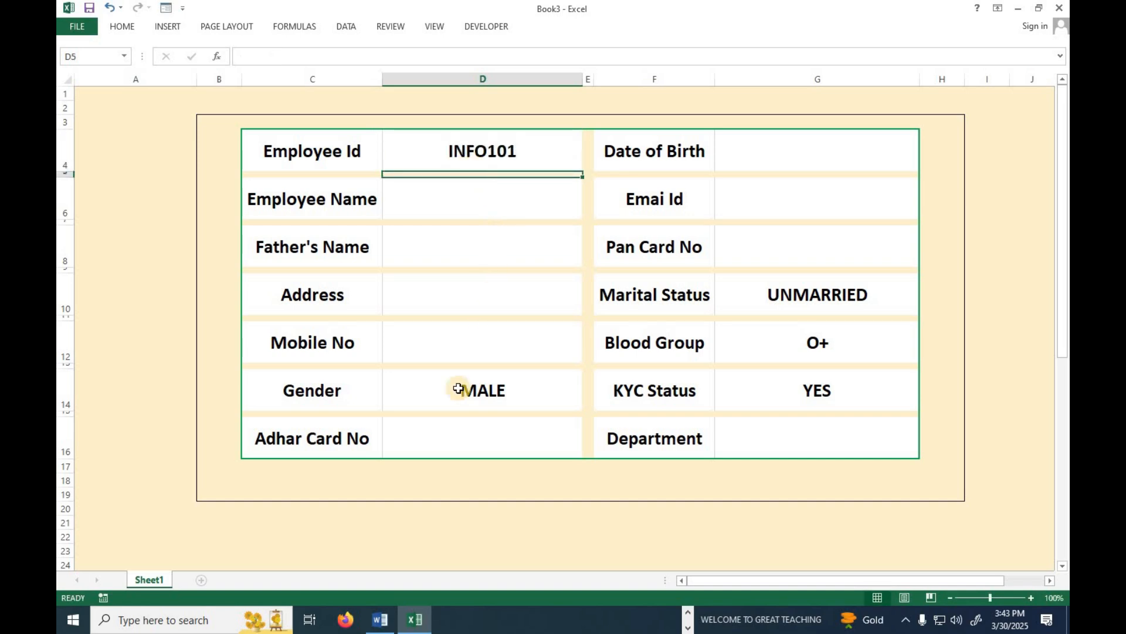
pyautogui.scroll(-3, 460, 385)
pyautogui.scroll(3, 460, 432)
pyautogui.click(447, 199)
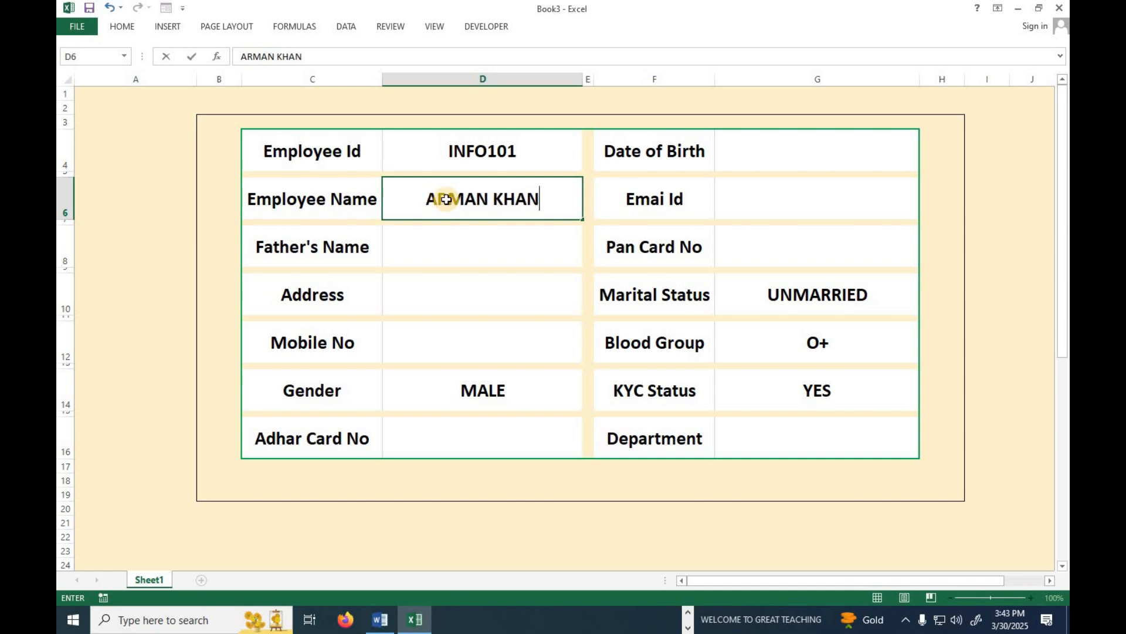
pyautogui.press('Return')
# Fill in the father's name, address, mobile number and Aadhaar number below it.
pyautogui.press('Down')
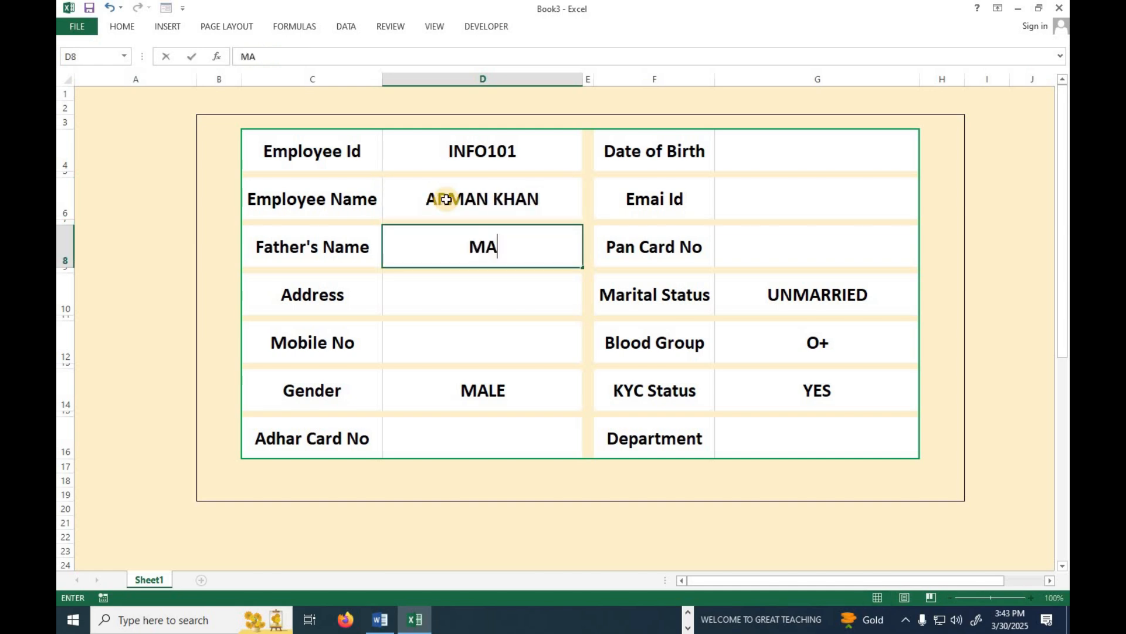
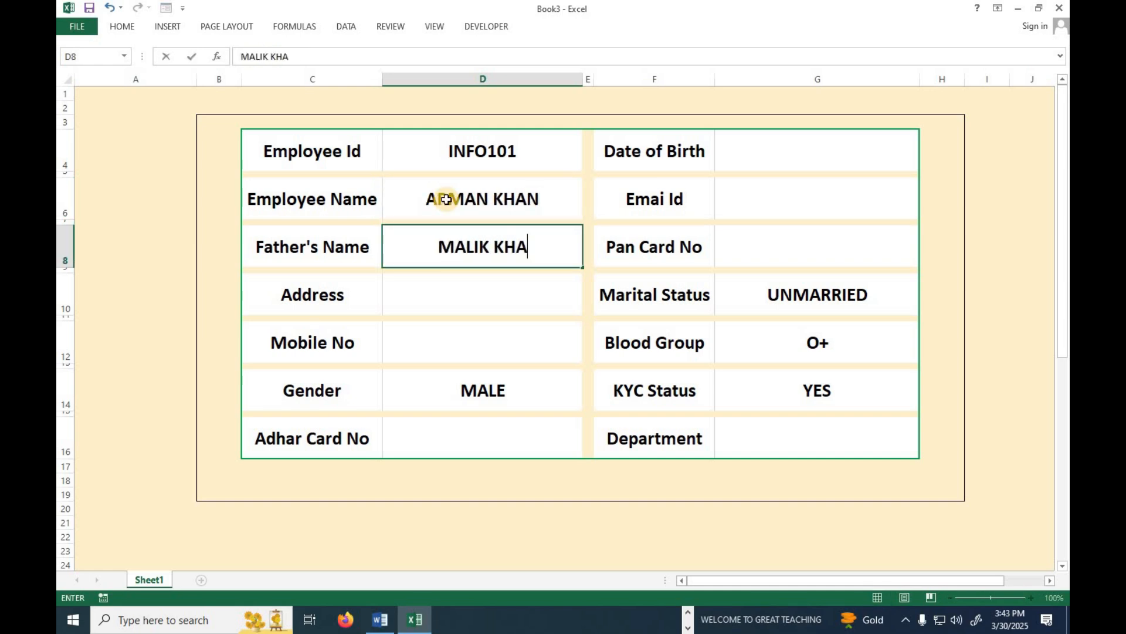
pyautogui.press('Return')
pyautogui.press('Down')
pyautogui.write('WADALA EAST')
pyautogui.press('Return')
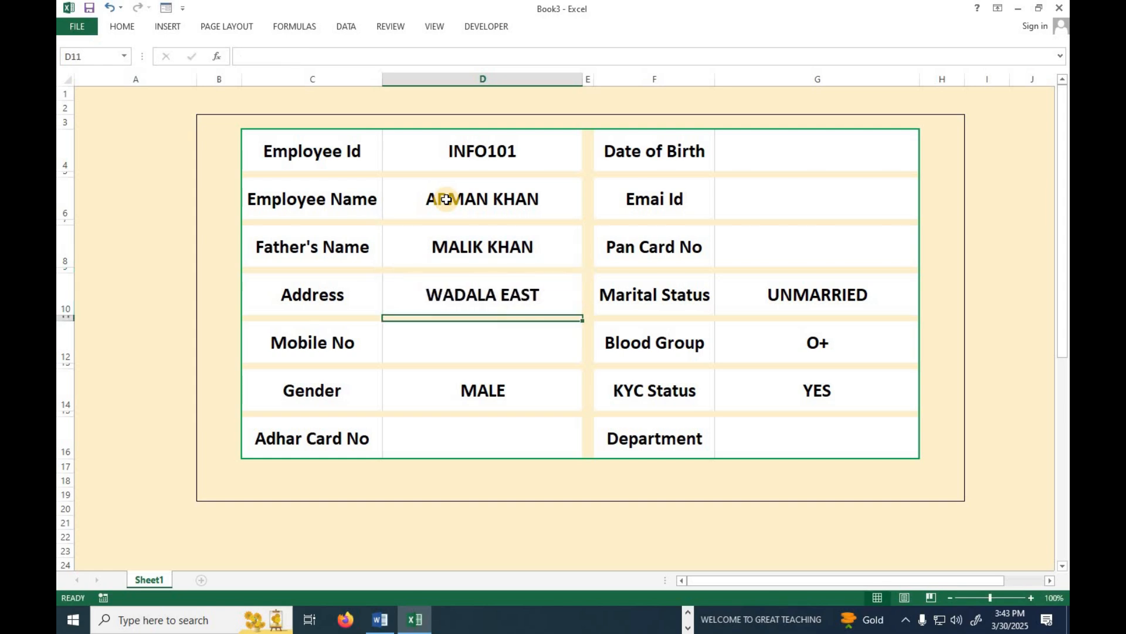
pyautogui.press('Down')
pyautogui.write('968574XXXX')
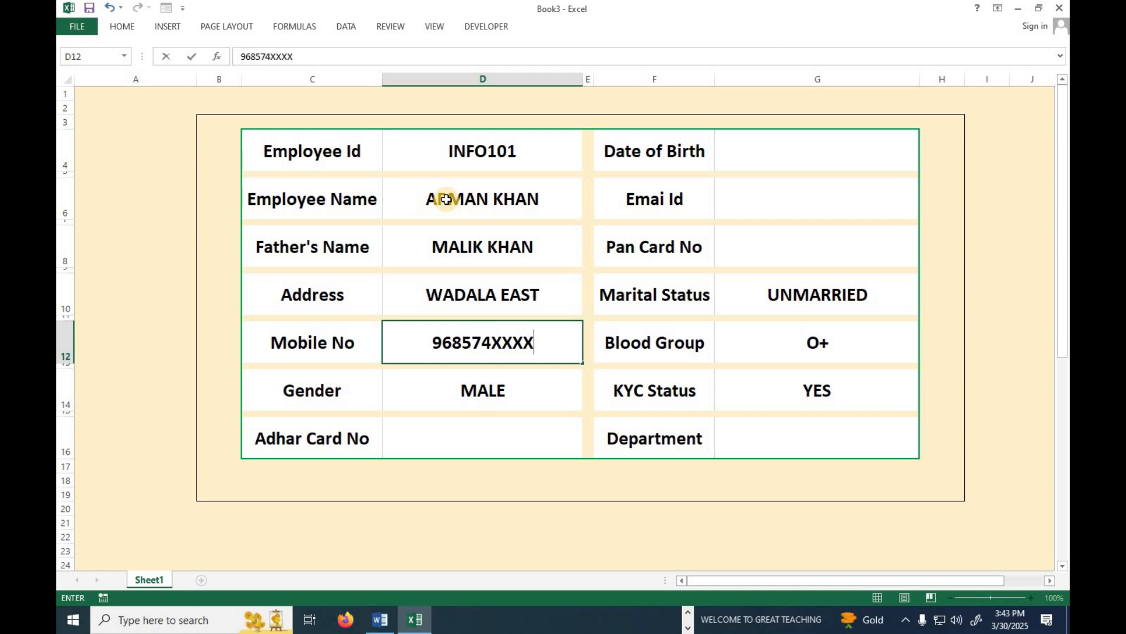
pyautogui.press('Return')
pyautogui.press('Down')
pyautogui.press('Down')
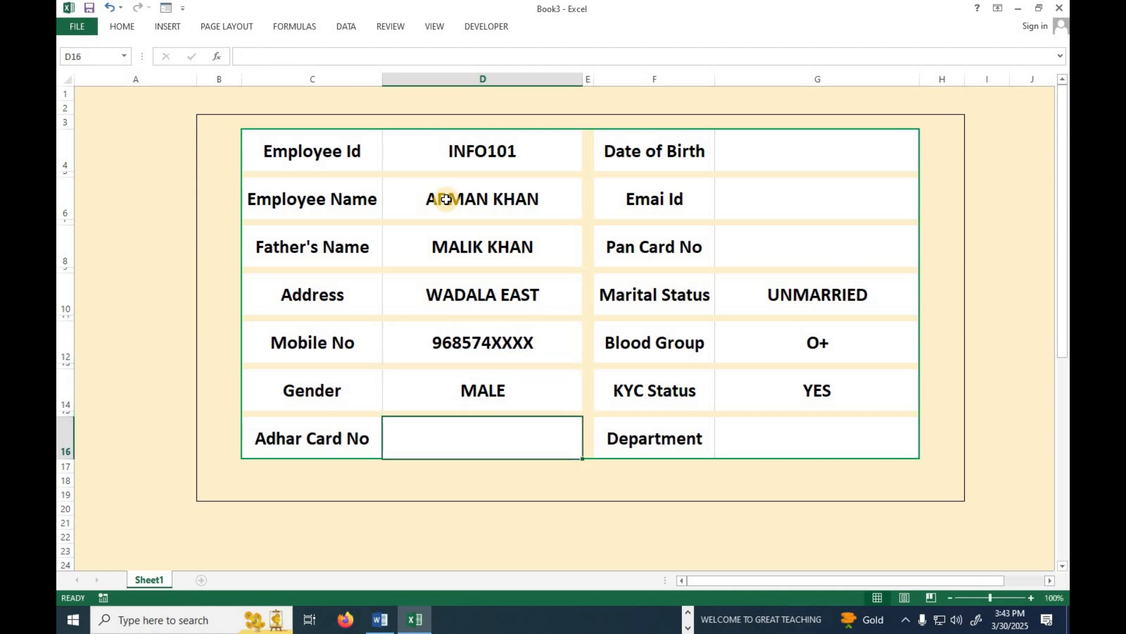
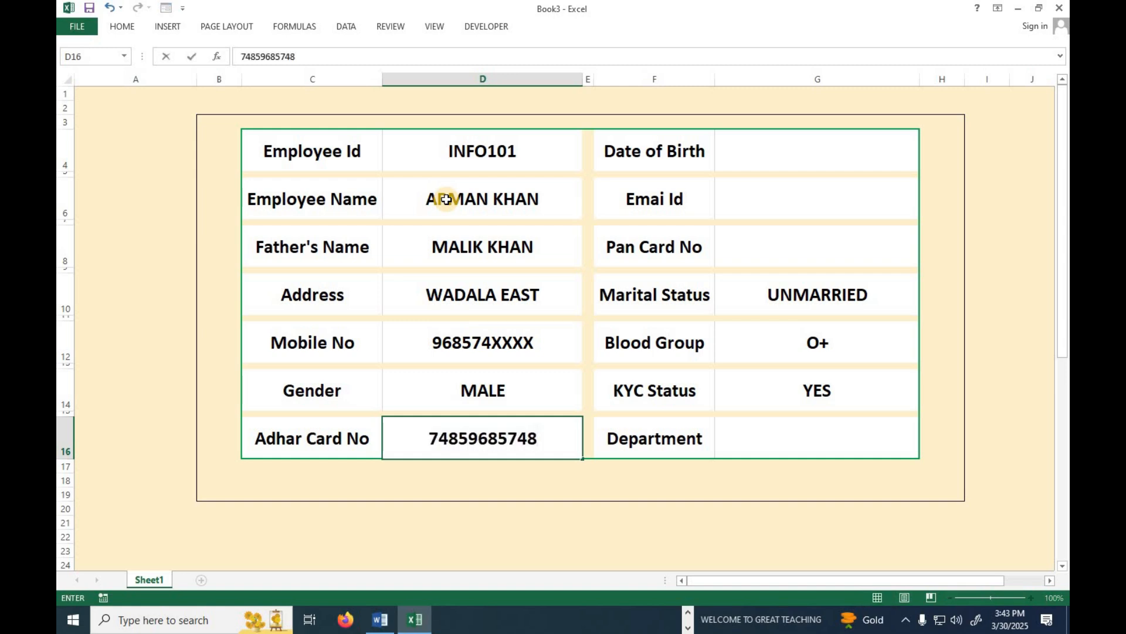
pyautogui.click(790, 160)
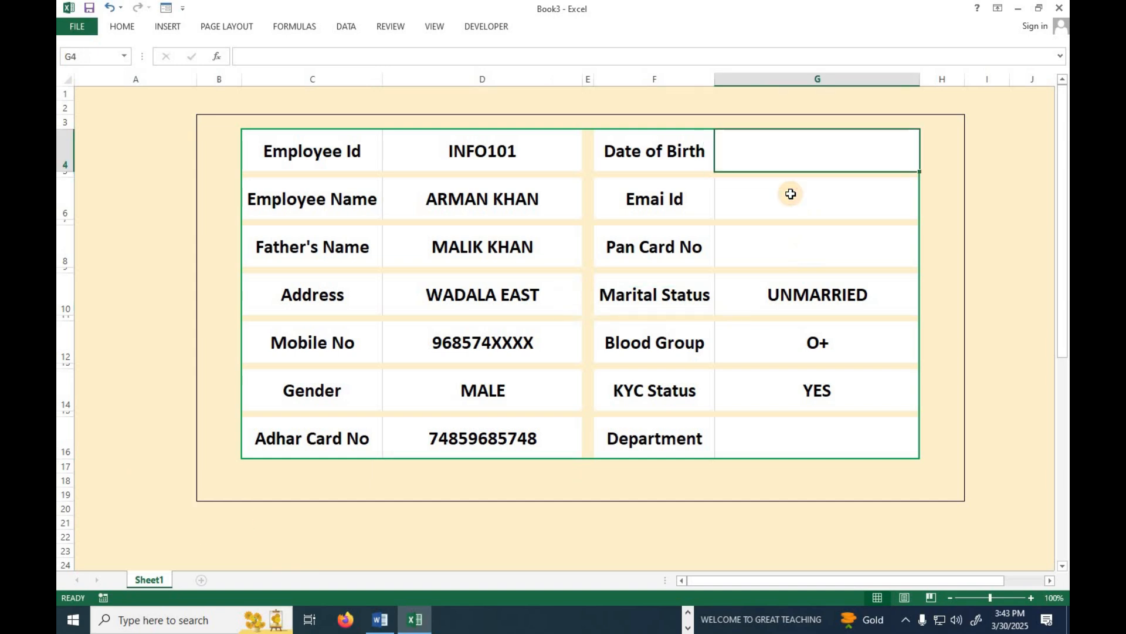
pyautogui.write('0')
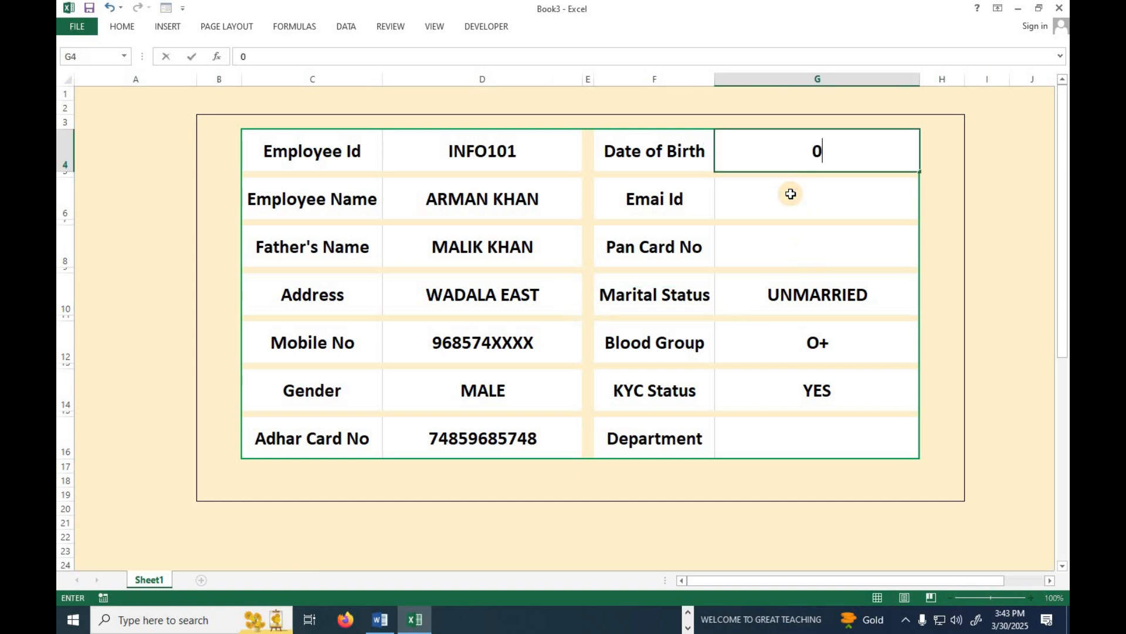
pyautogui.write('3-25-1990')
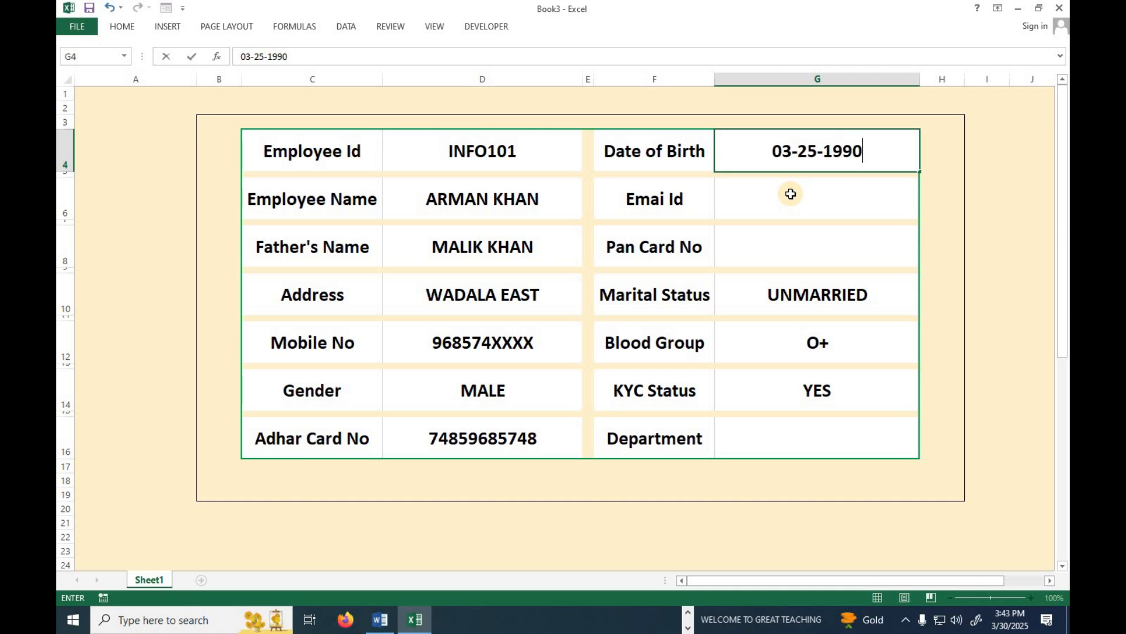
pyautogui.press('Return')
pyautogui.click(791, 193)
pyautogui.write('A')
pyautogui.write('KHAN')
pyautogui.press('BackSpace')
pyautogui.press('BackSpace')
pyautogui.press('BackSpace')
pyautogui.press('BackSpace')
pyautogui.press('BackSpace')
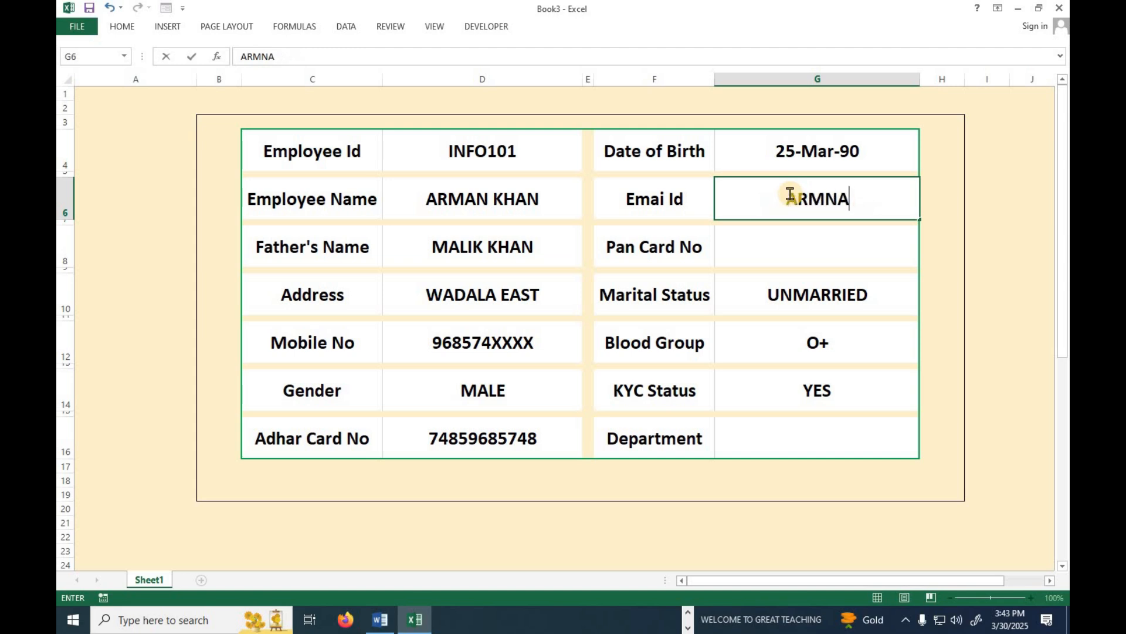
pyautogui.press('BackSpace')
pyautogui.press('BackSpace')
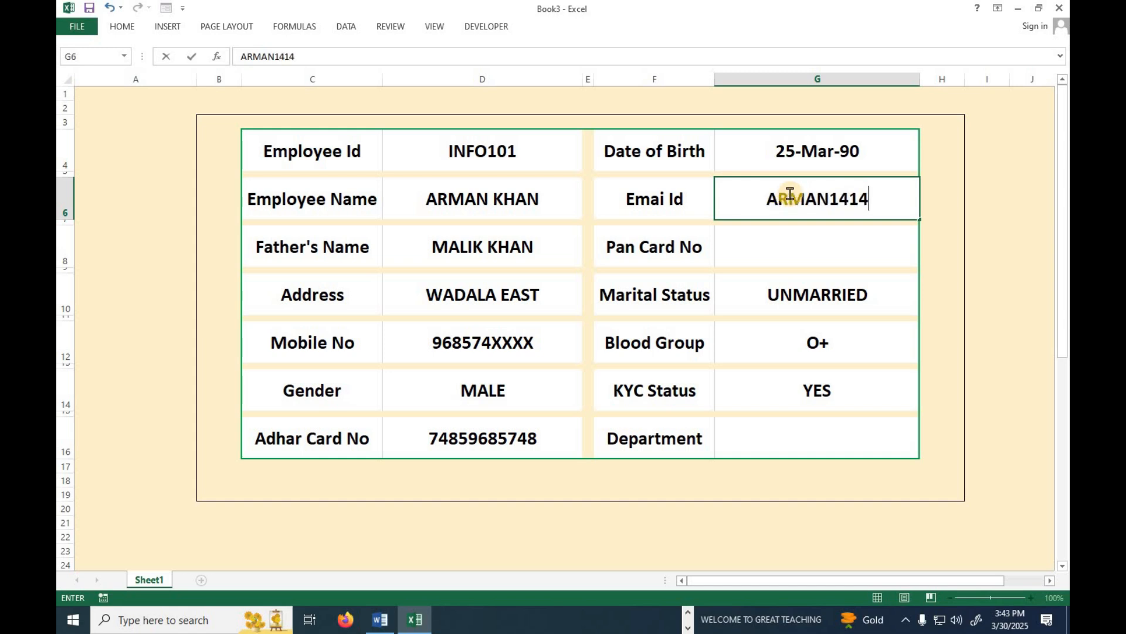
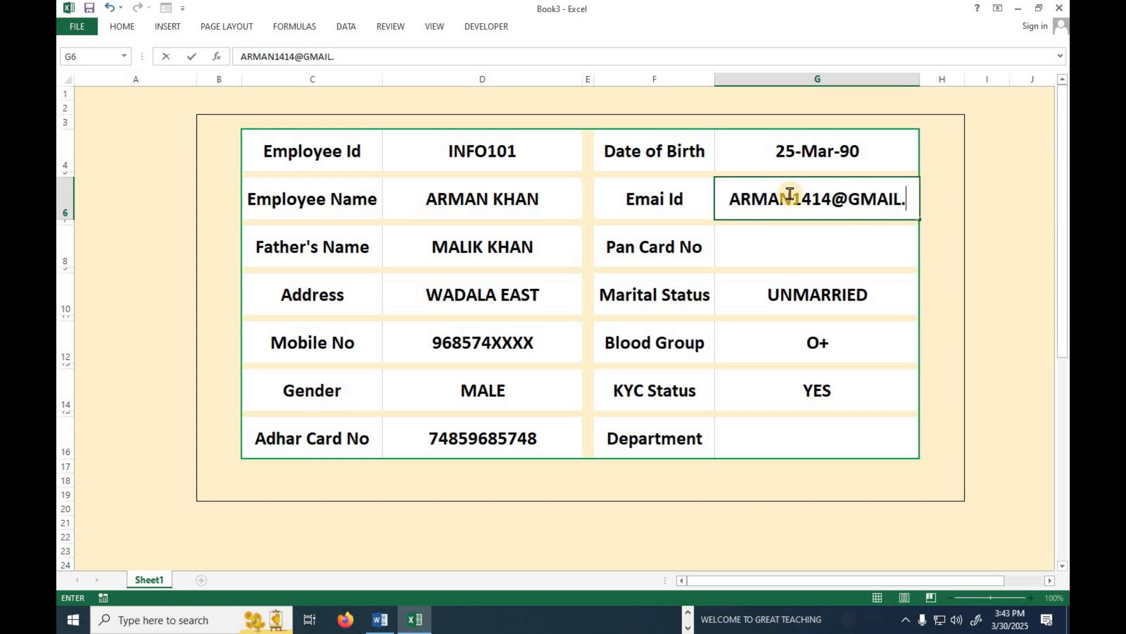
pyautogui.press('Return')
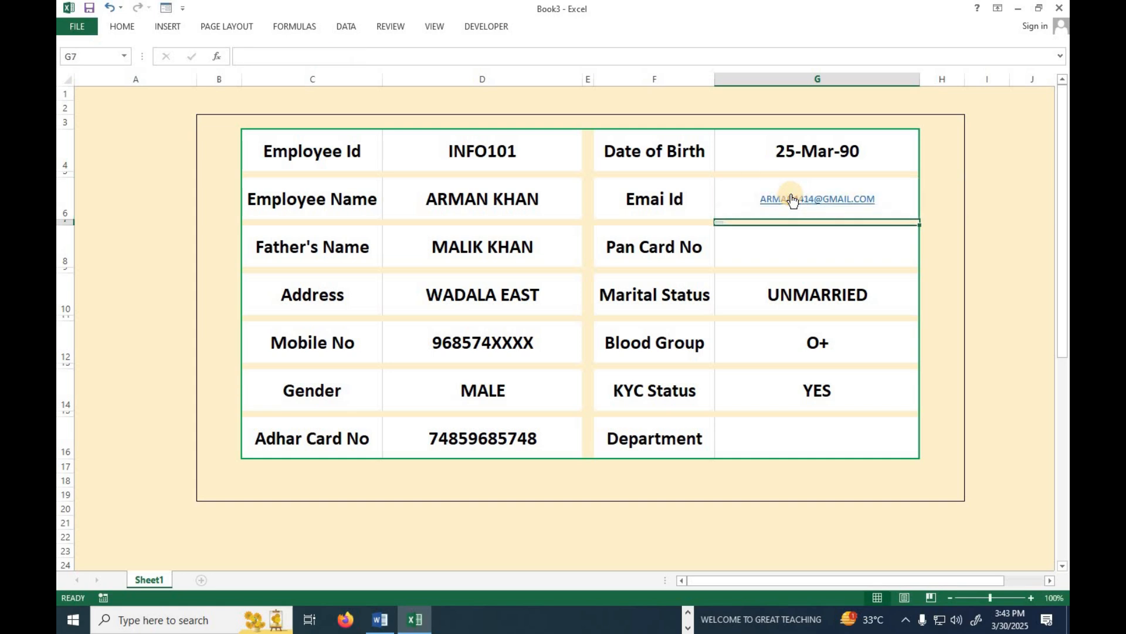
# Widen column G, enter the PAN number, choose MARRIED and set Department to SALES.
pyautogui.moveTo(920, 85); pyautogui.dragTo(936, 85)
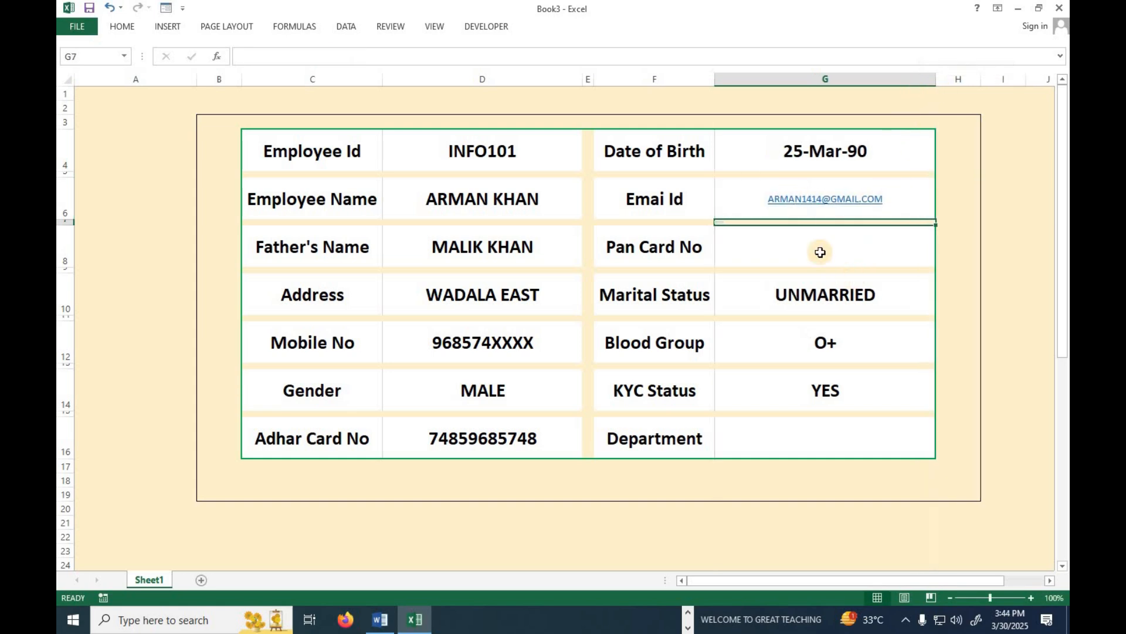
pyautogui.click(815, 248)
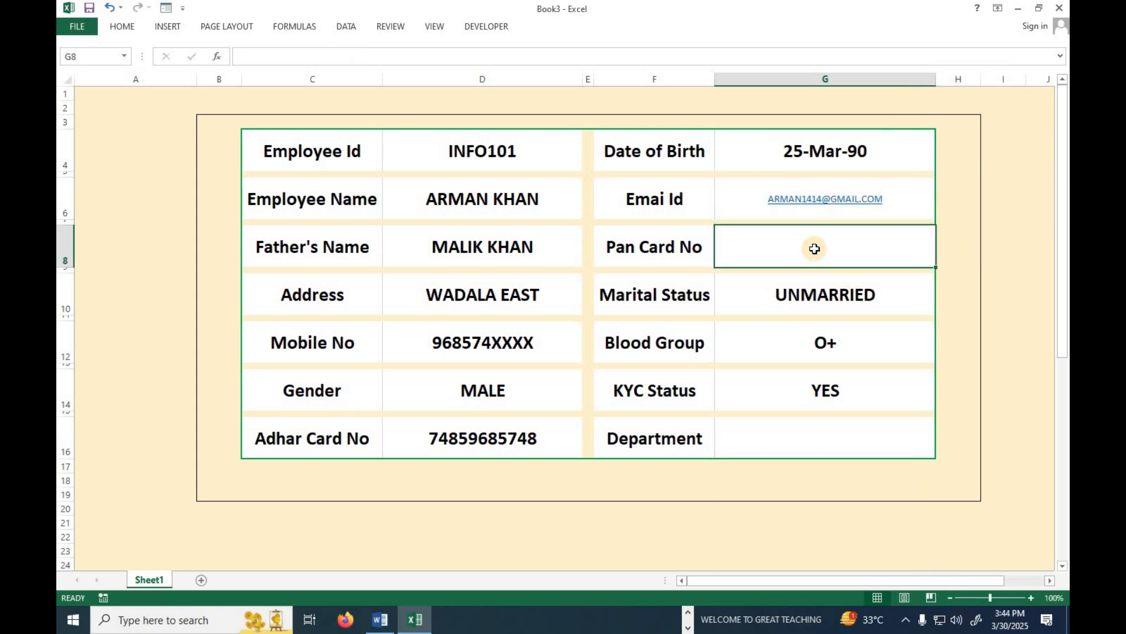
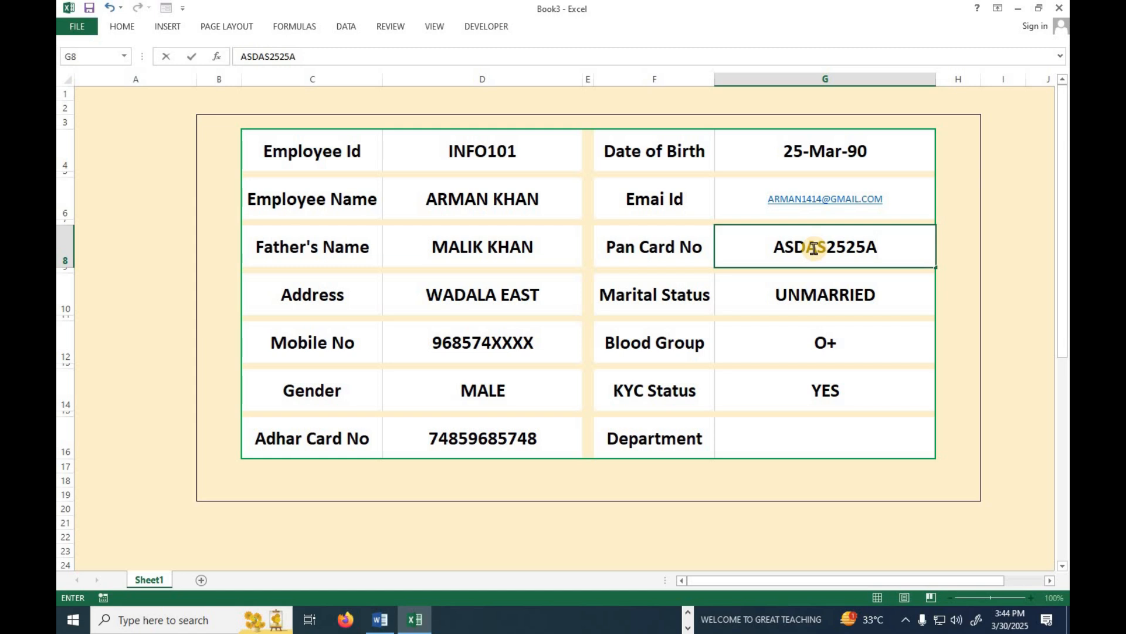
pyautogui.press('Return')
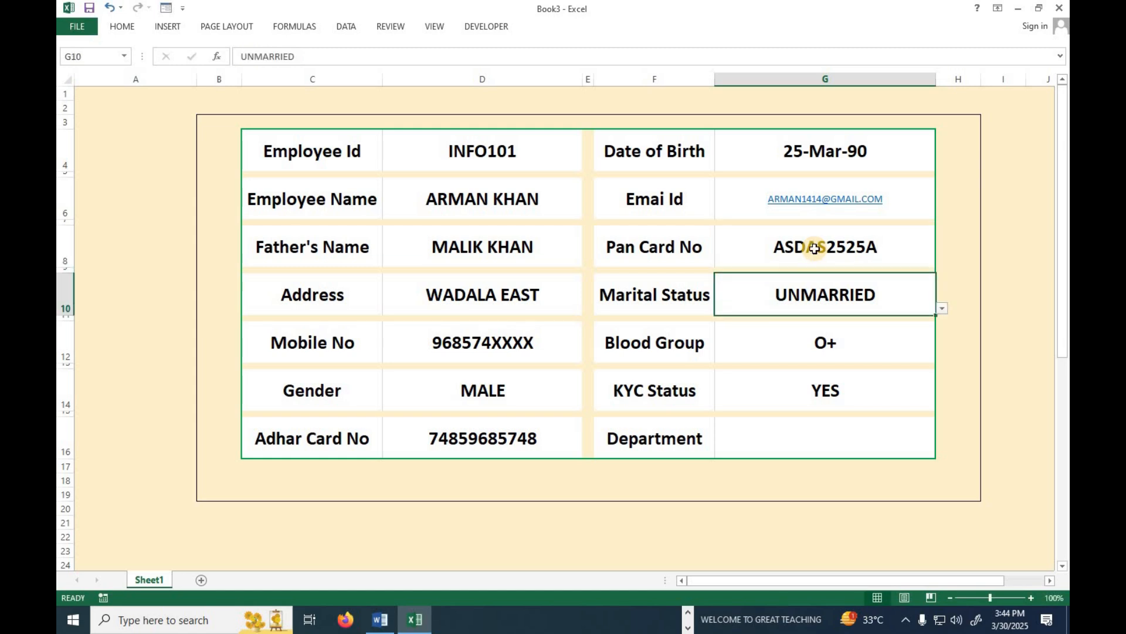
pyautogui.click(940, 308)
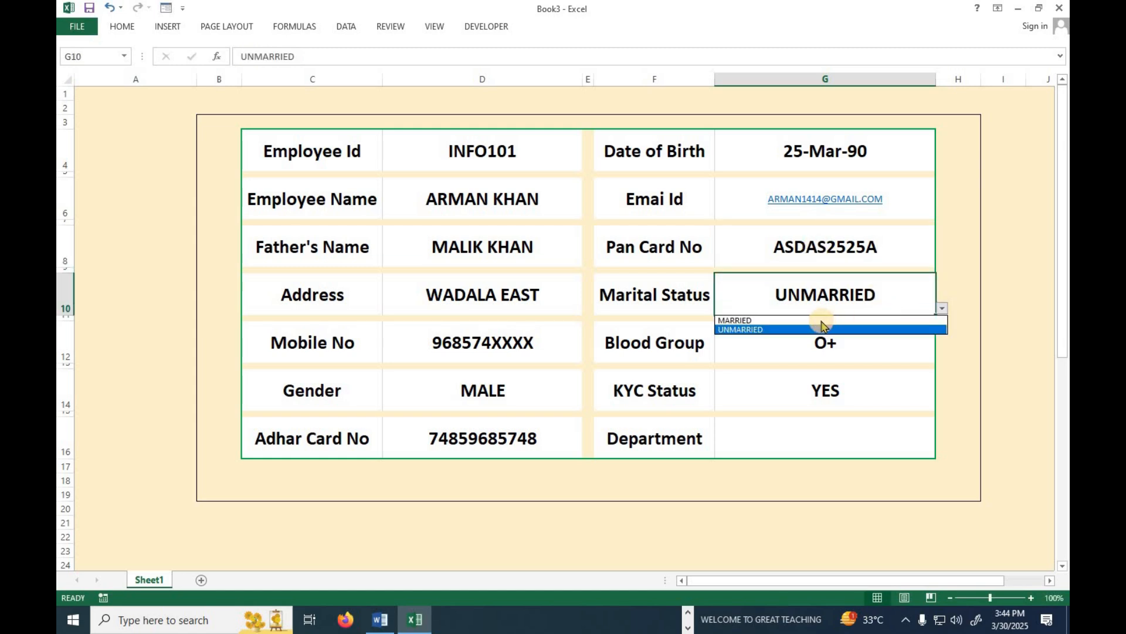
pyautogui.click(816, 320)
pyautogui.click(788, 352)
pyautogui.click(794, 392)
pyautogui.click(795, 441)
pyautogui.write('SALES')
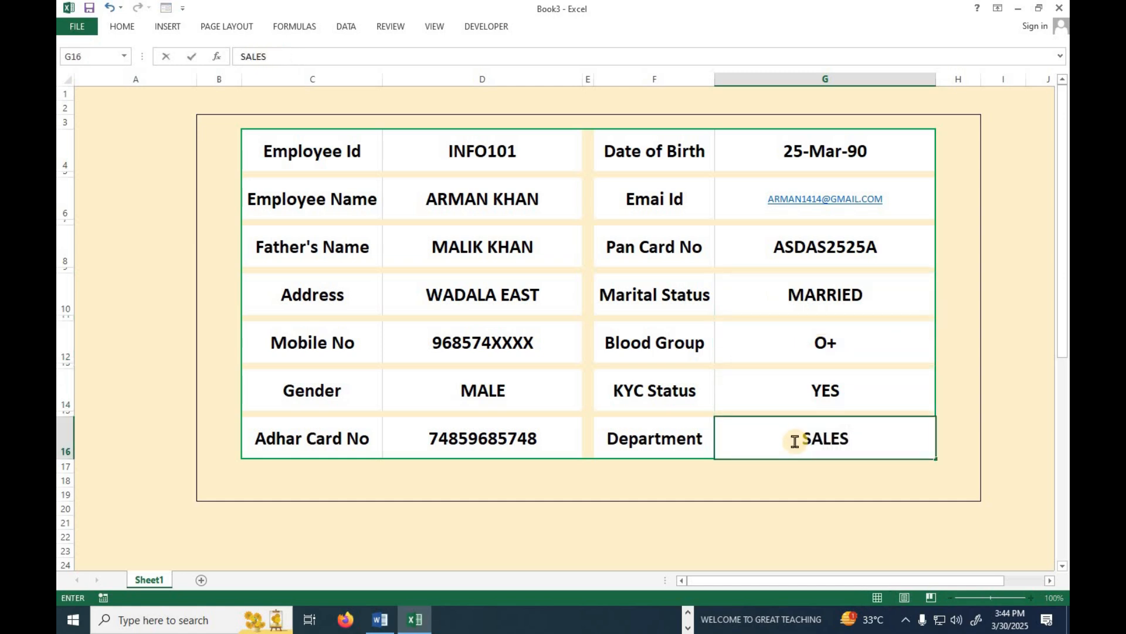
pyautogui.click(469, 270)
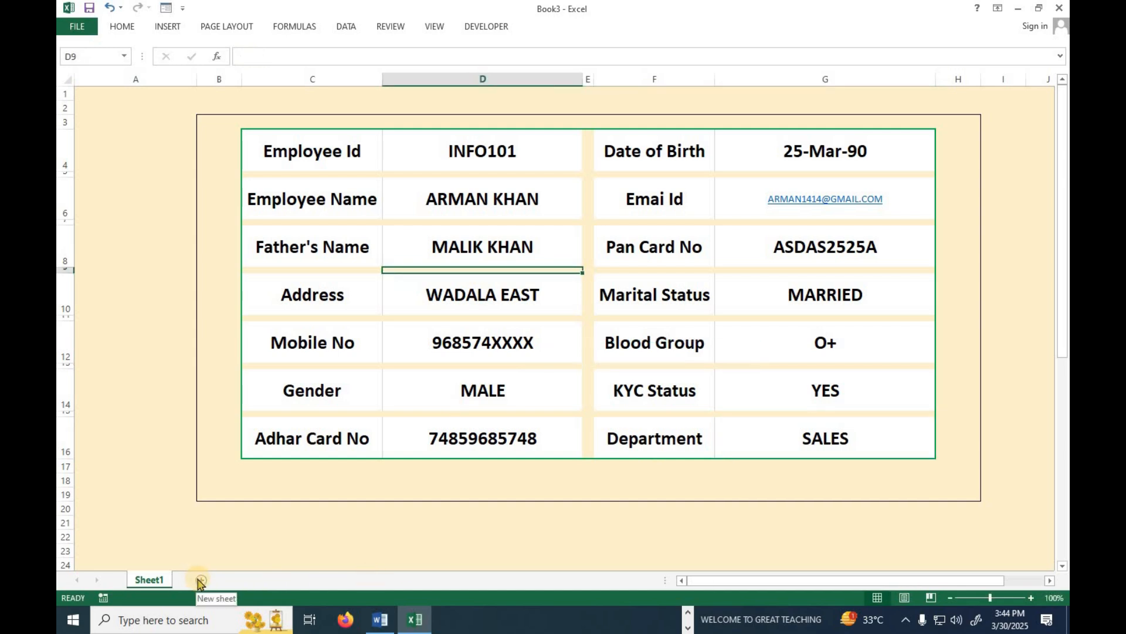
# Copy the form's field labels and paste them as transposed values into row 1 of a new sheet.
pyautogui.click(317, 517)
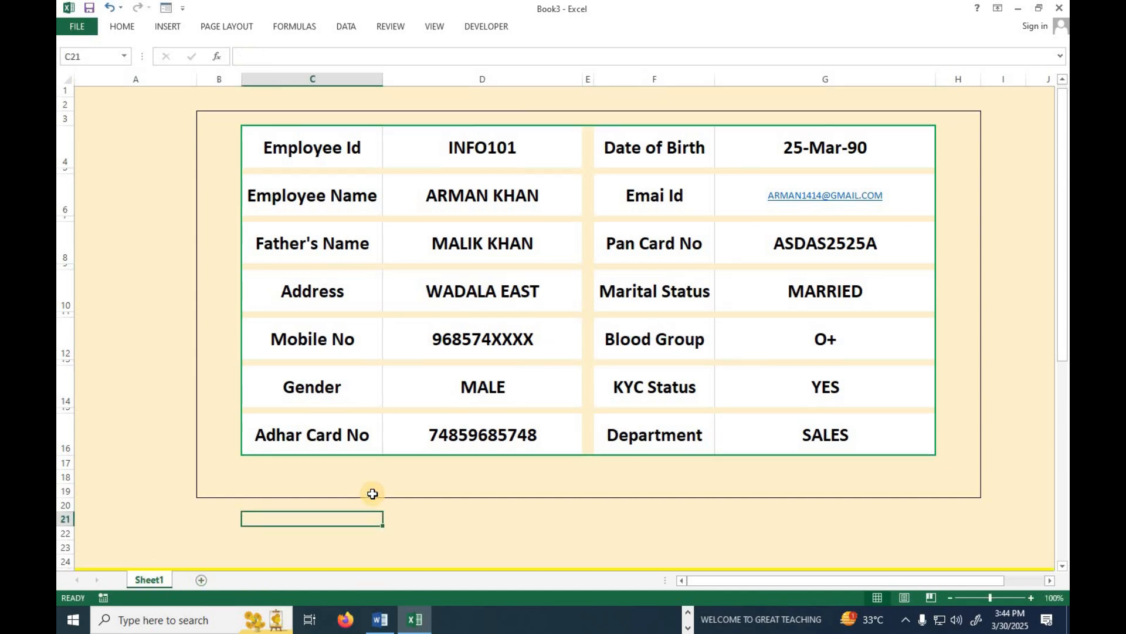
pyautogui.scroll(-7, 372, 494)
pyautogui.moveTo(302, 171); pyautogui.dragTo(306, 497)
pyautogui.hotkey('ctrl', 'c')
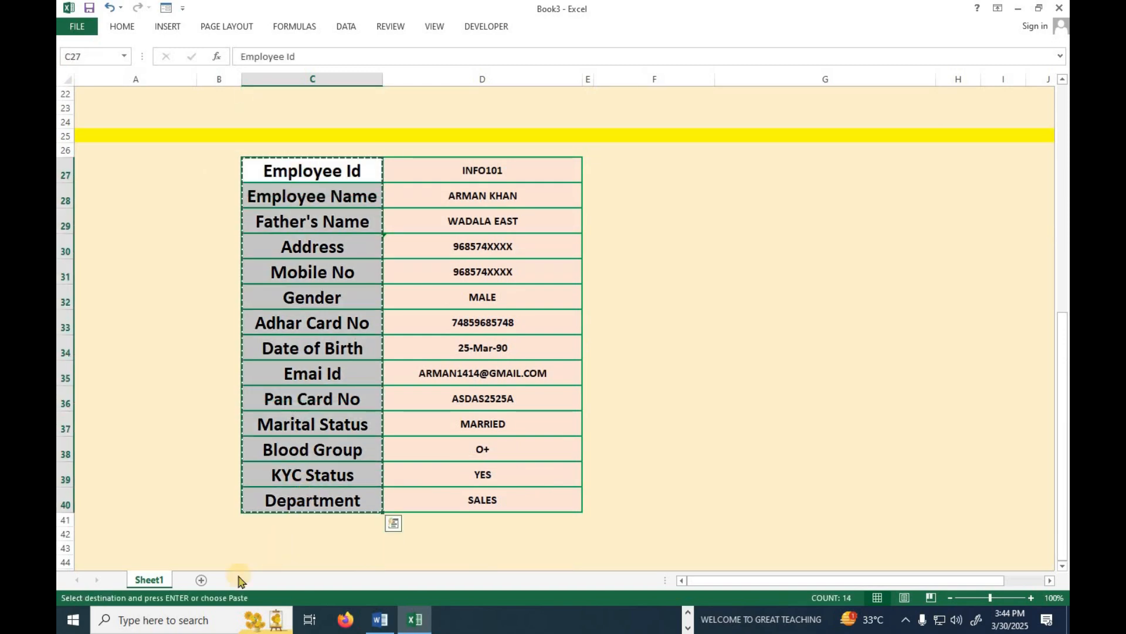
pyautogui.click(201, 579)
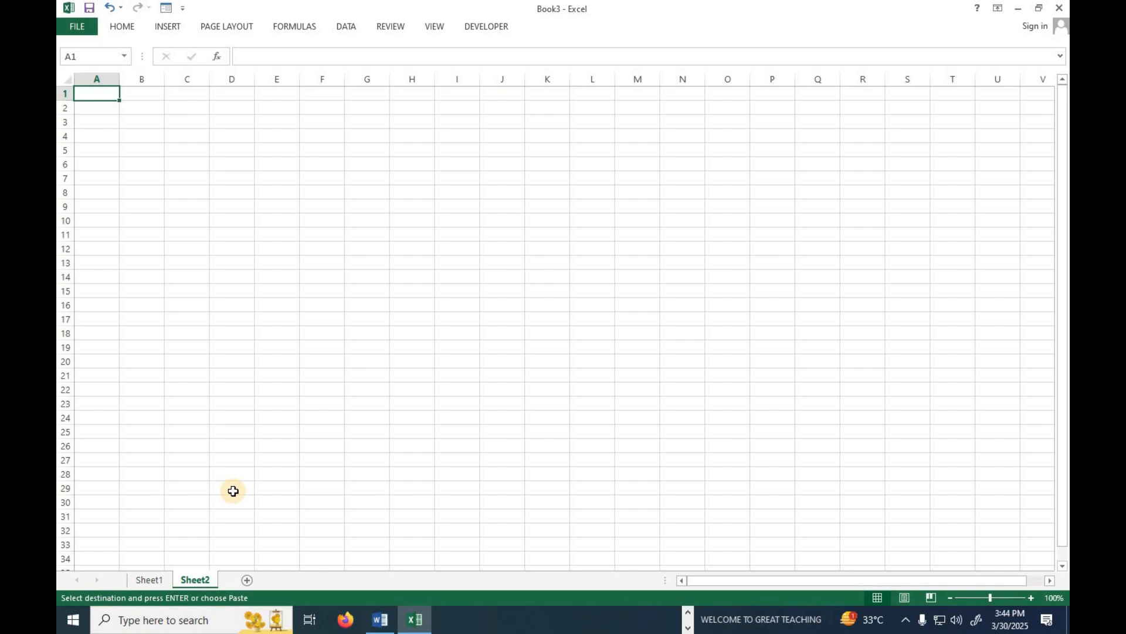
pyautogui.hotkey('ctrl', 'alt', 'v')
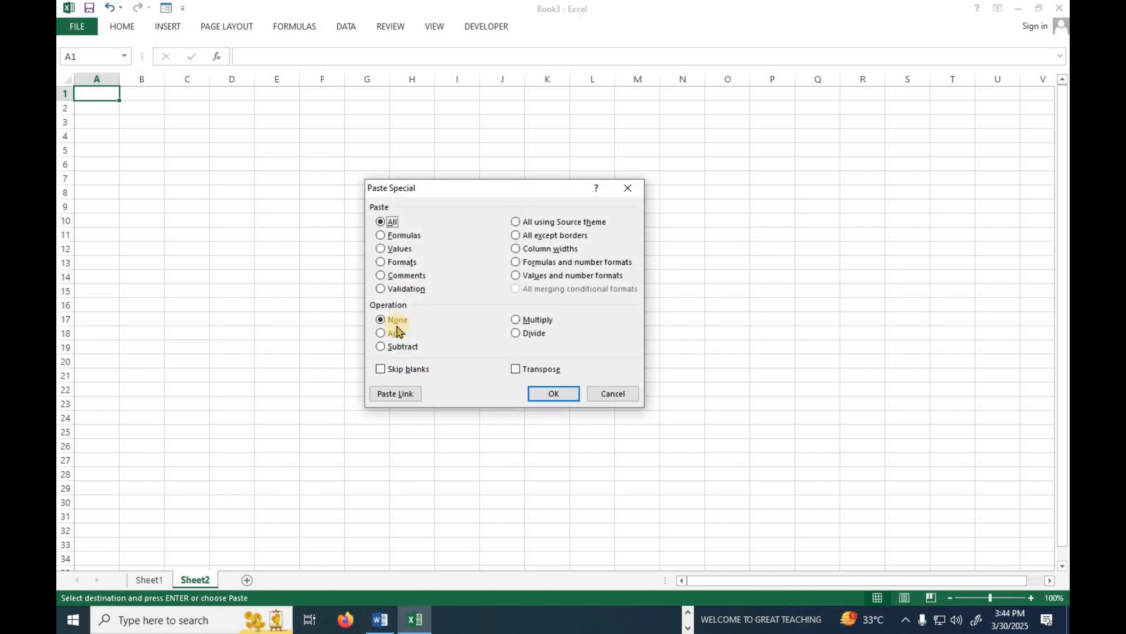
pyautogui.click(393, 250)
pyautogui.click(529, 372)
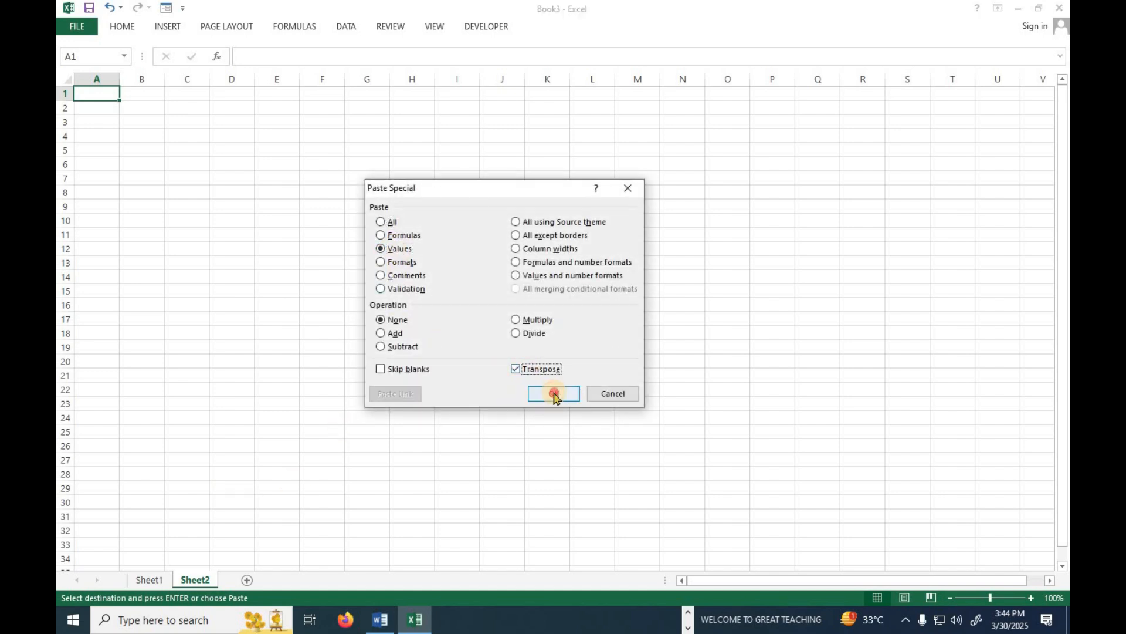
pyautogui.click(552, 393)
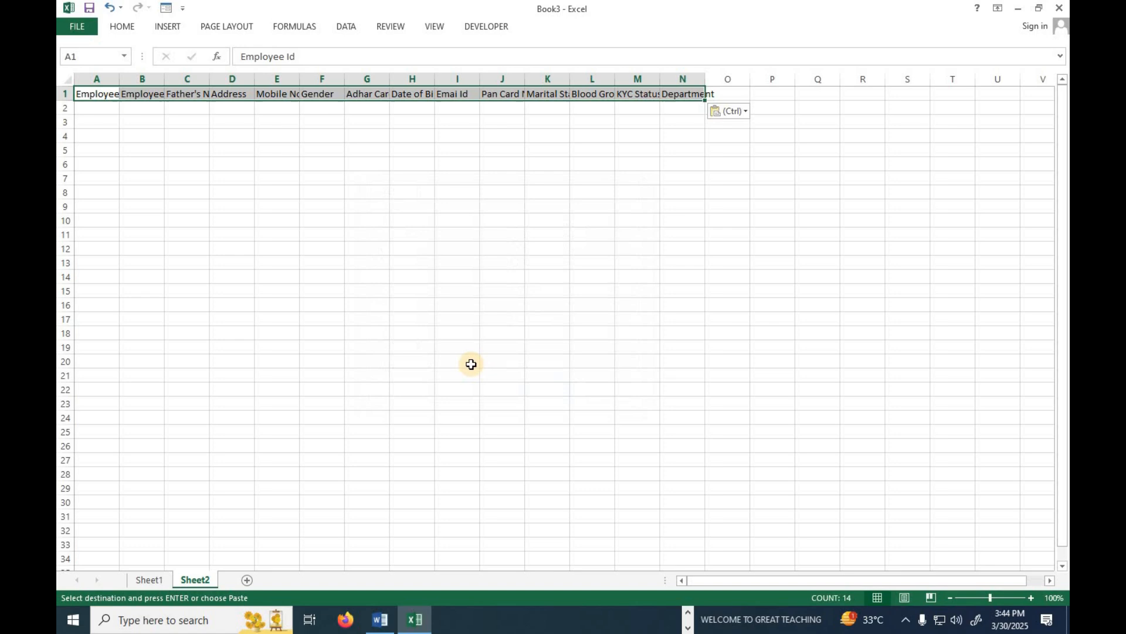
# Autofit and widen columns A through N to fit headers Employee Id through Department.
pyautogui.doubleClick(118, 83)
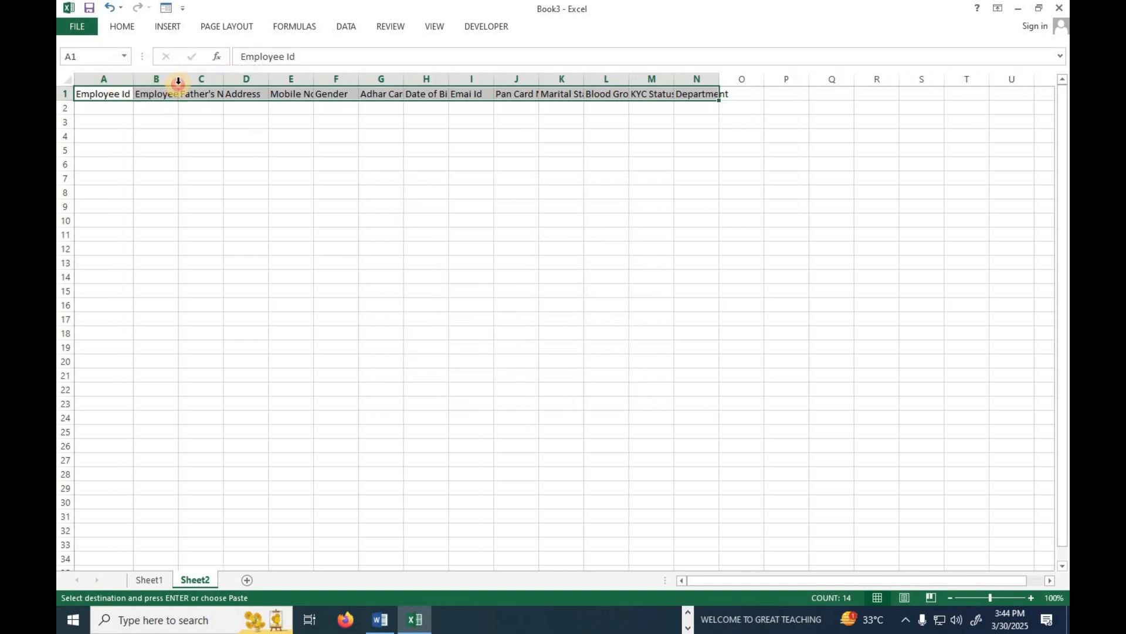
pyautogui.doubleClick(178, 82)
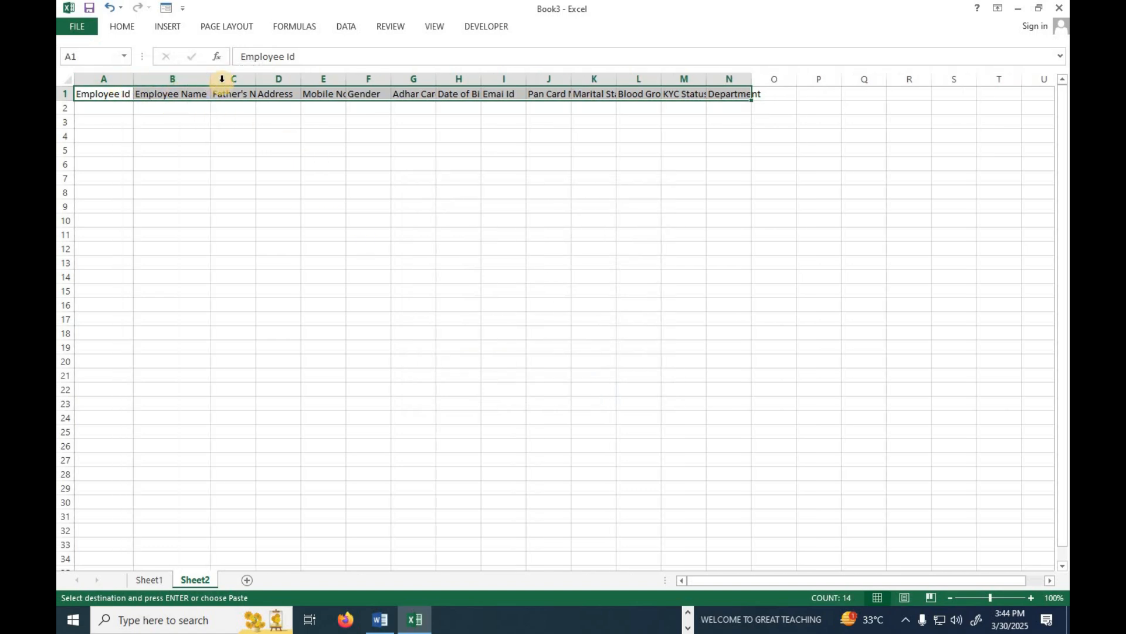
pyautogui.doubleClick(255, 84)
pyautogui.doubleClick(322, 79)
pyautogui.moveTo(317, 79); pyautogui.dragTo(431, 80)
pyautogui.click(527, 79)
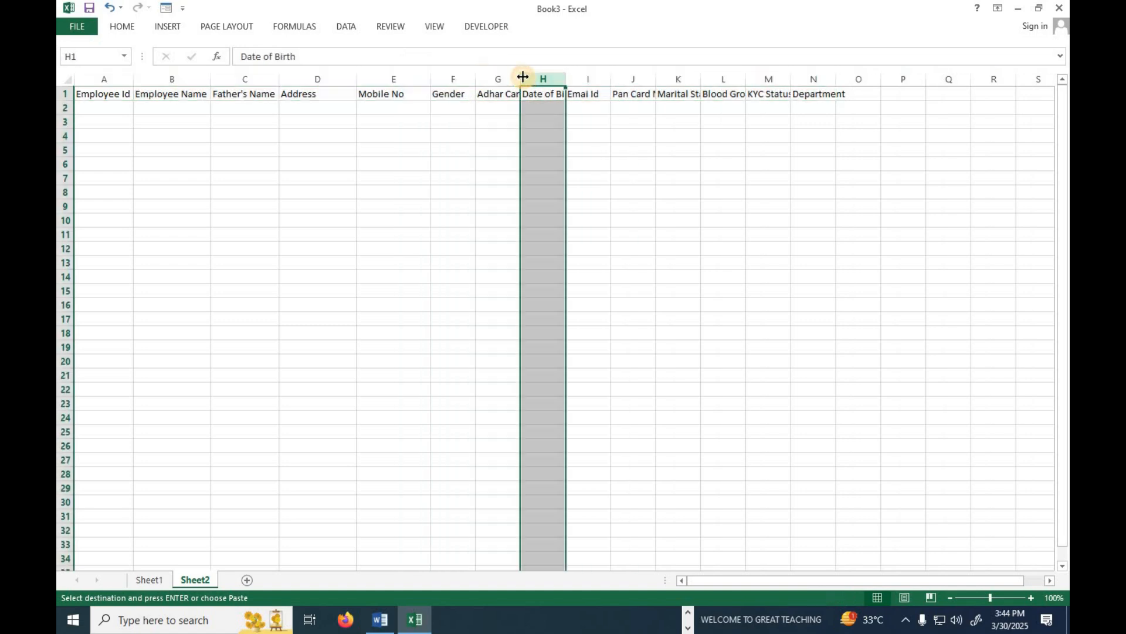
pyautogui.doubleClick(521, 79)
pyautogui.moveTo(593, 79); pyautogui.dragTo(690, 82)
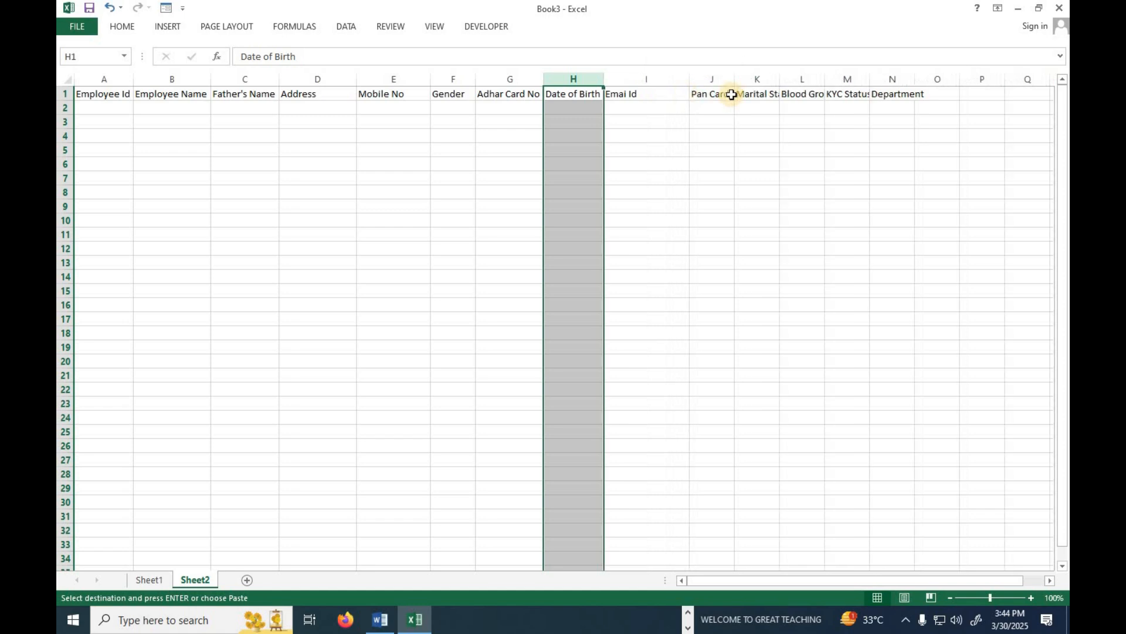
pyautogui.doubleClick(737, 78)
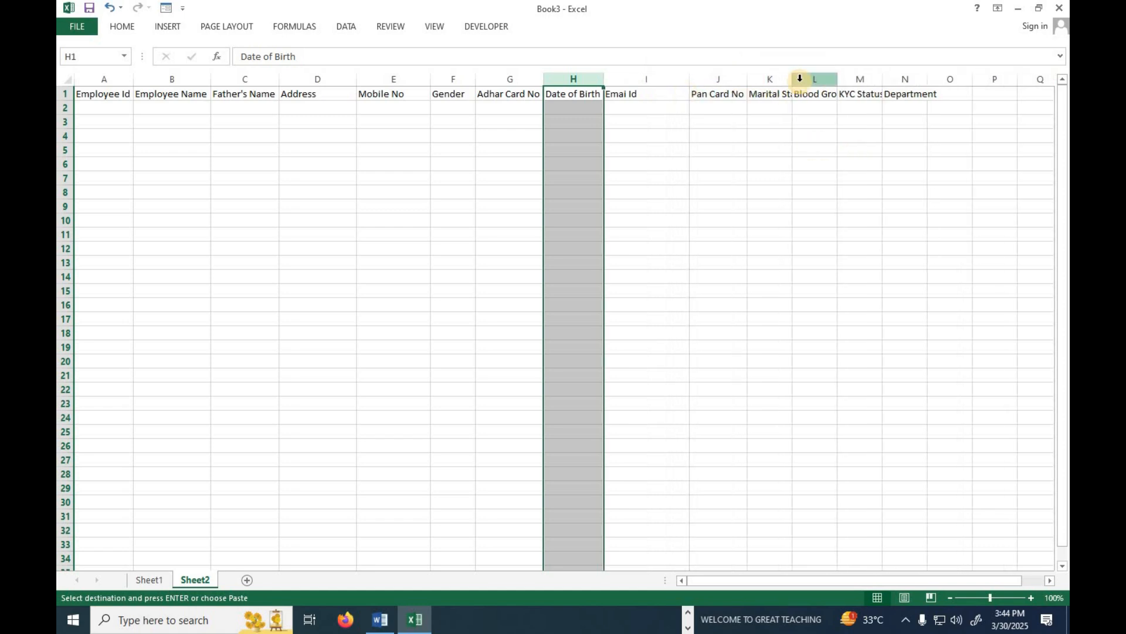
pyautogui.doubleClick(793, 81)
pyautogui.doubleClick(857, 80)
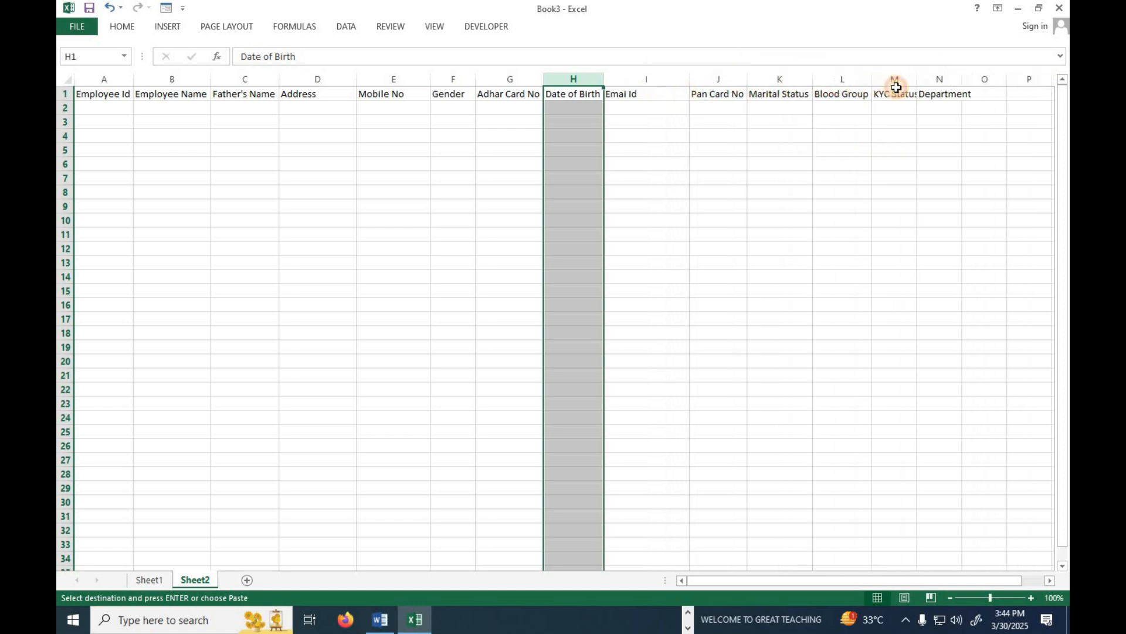
pyautogui.doubleClick(918, 83)
pyautogui.moveTo(968, 83); pyautogui.dragTo(999, 81)
# Make the header labels in row 1 bold and centred.
pyautogui.click(581, 155)
pyautogui.moveTo(88, 93); pyautogui.dragTo(943, 95)
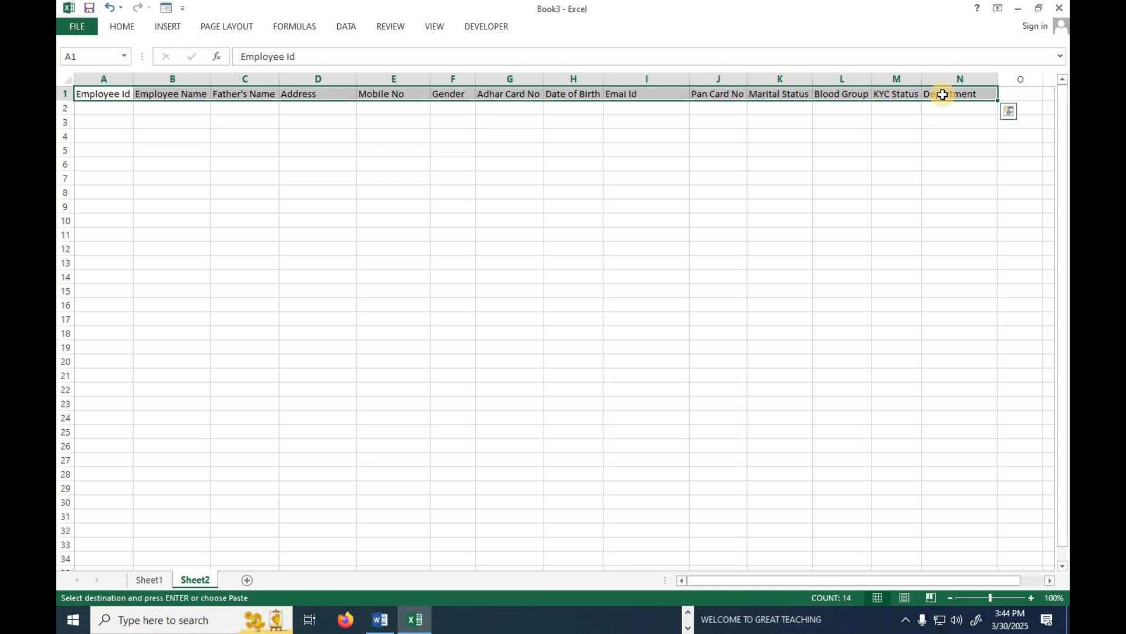
pyautogui.hotkey('ctrl', 'b')
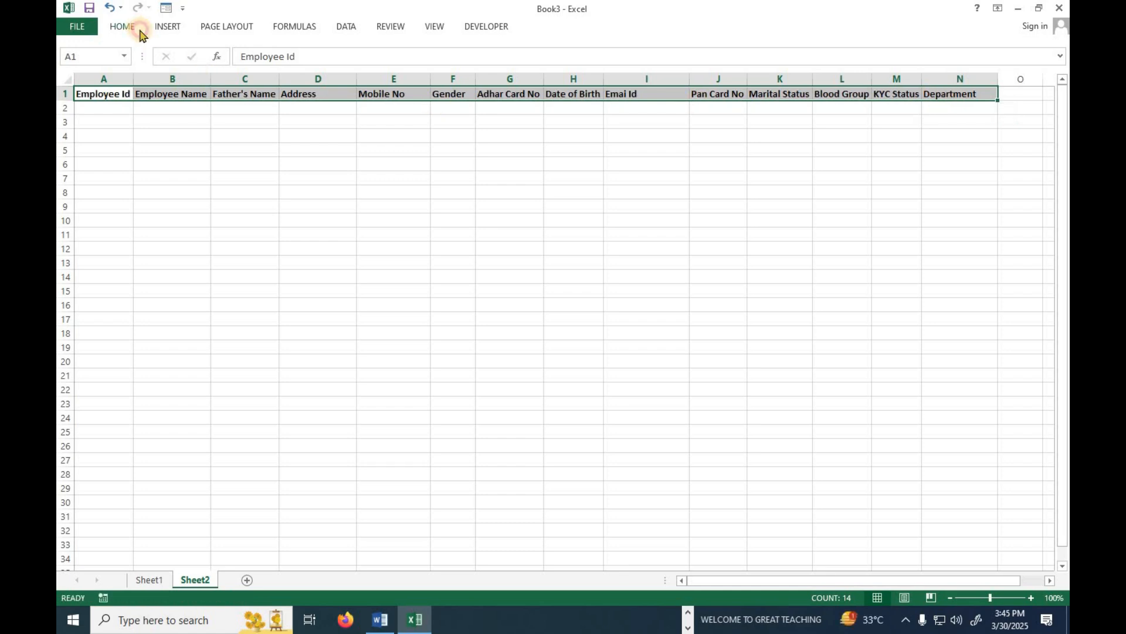
pyautogui.click(136, 29)
pyautogui.click(339, 74)
pyautogui.click(261, 133)
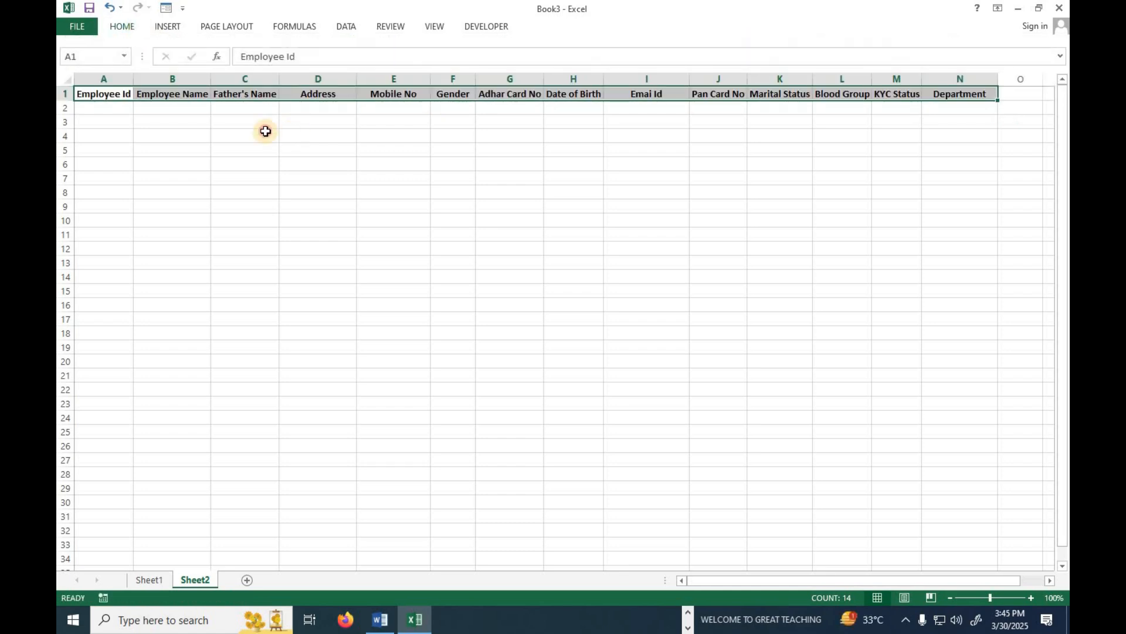
# Widen columns A and B further, zoom the sheet to 160%, and select cell A2.
pyautogui.moveTo(134, 81); pyautogui.dragTo(151, 82)
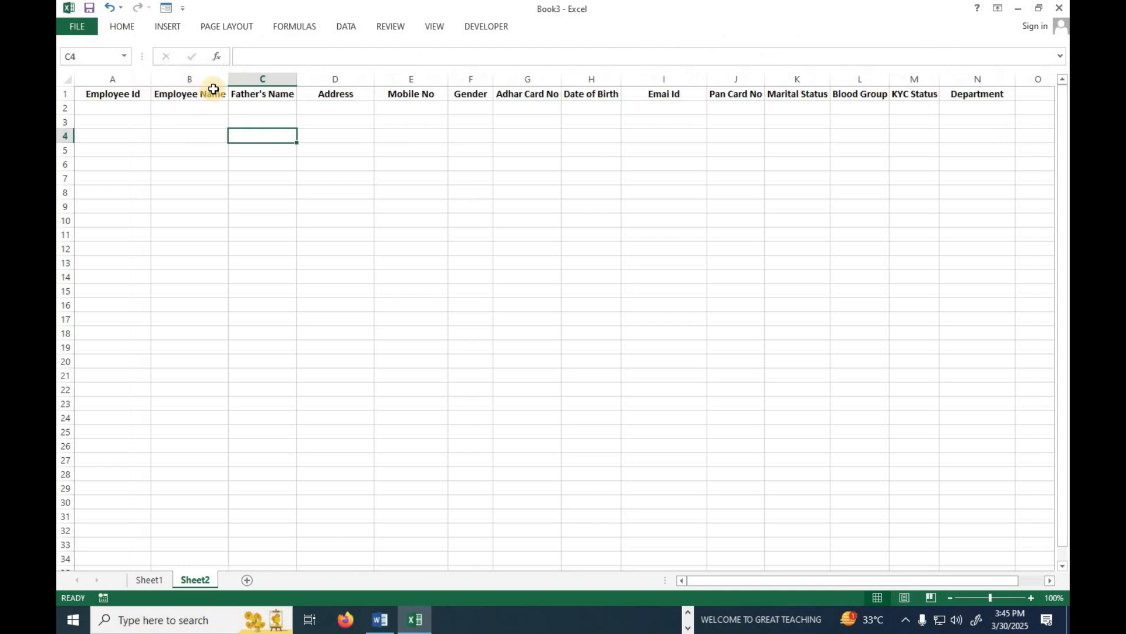
pyautogui.moveTo(233, 81); pyautogui.dragTo(240, 81)
pyautogui.click(201, 134)
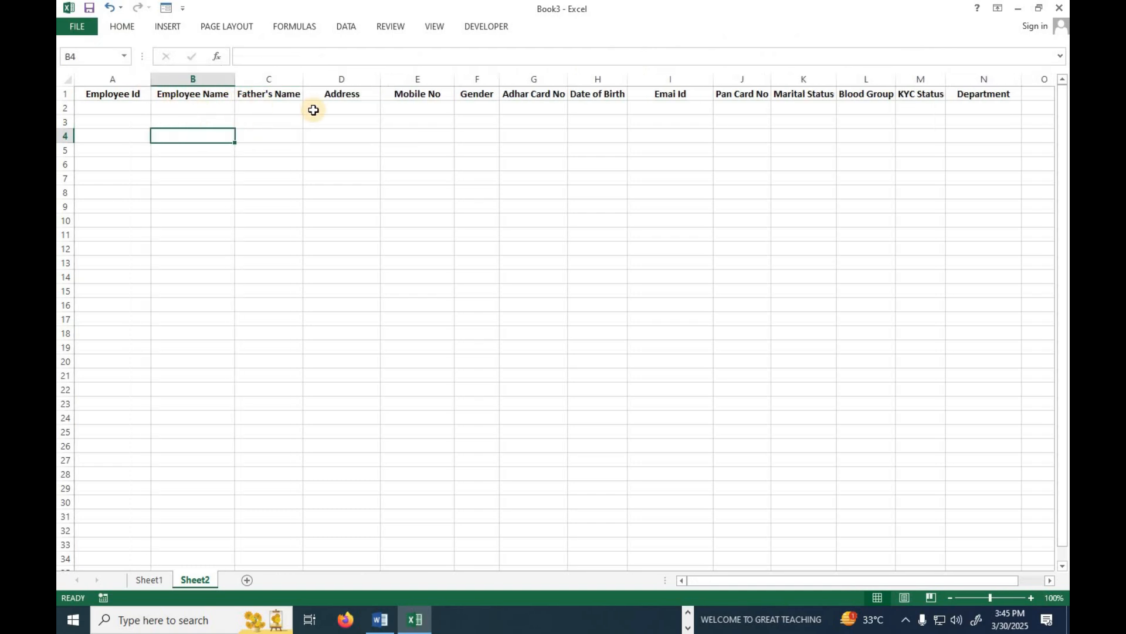
pyautogui.doubleClick(1032, 598)
pyautogui.click(1033, 598)
pyautogui.click(1033, 599)
pyautogui.click(1033, 598)
pyautogui.click(1032, 598)
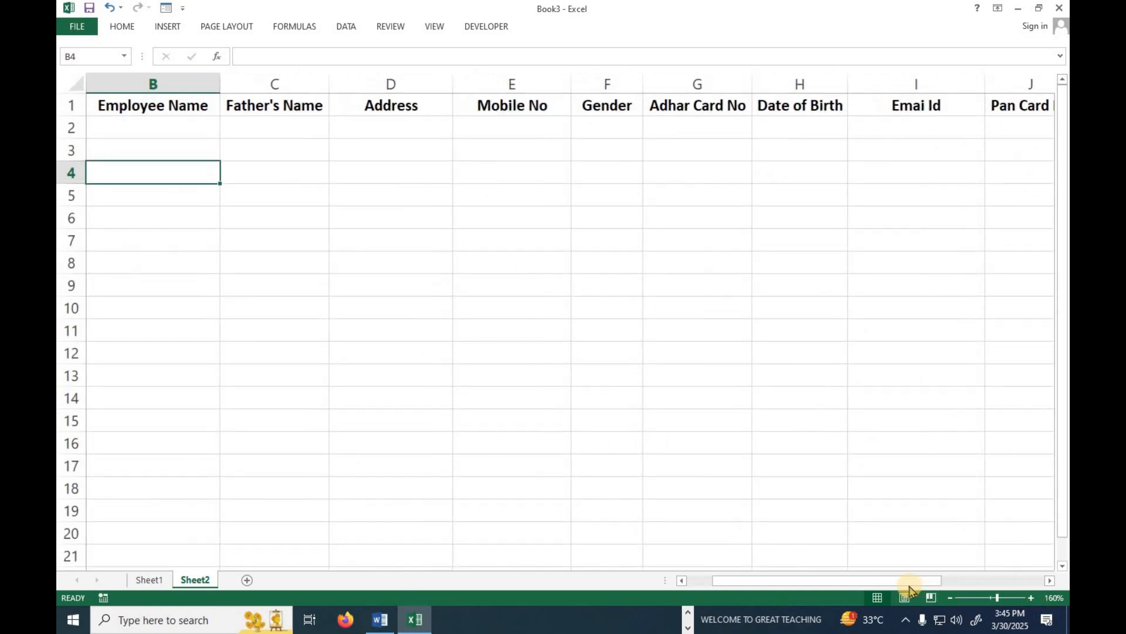
pyautogui.moveTo(905, 581); pyautogui.dragTo(683, 557)
pyautogui.click(144, 123)
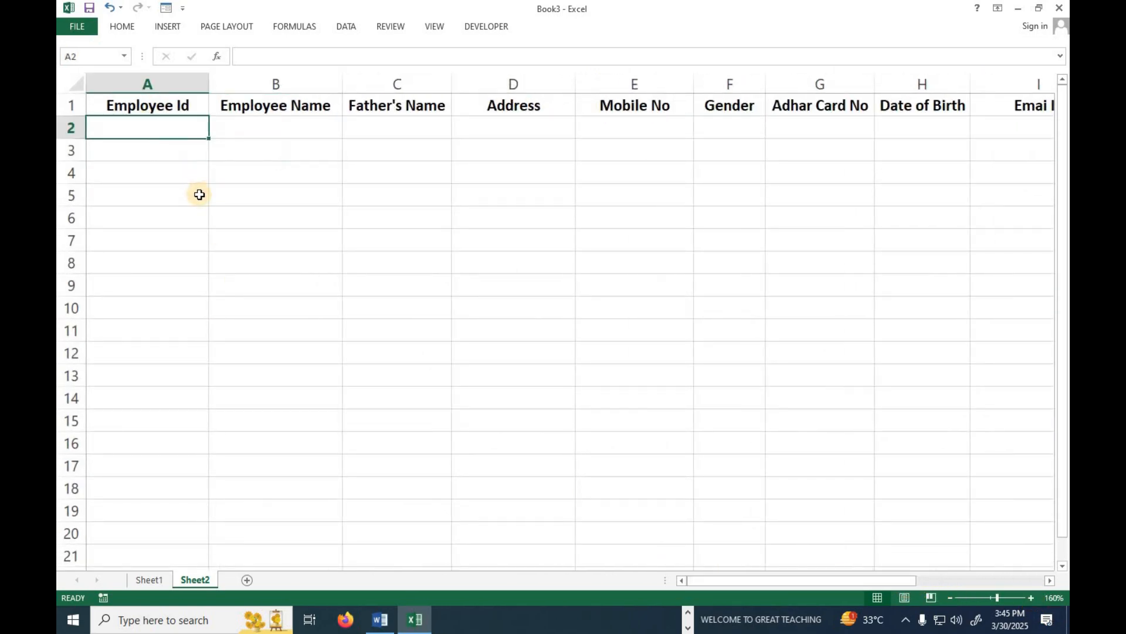
# Go back to the Sheet1 employee form and open the Developer tab's Record Macro dialog.
pyautogui.click(150, 580)
pyautogui.scroll(5, 448, 320)
pyautogui.scroll(3, 448, 319)
pyautogui.scroll(-6, 553, 417)
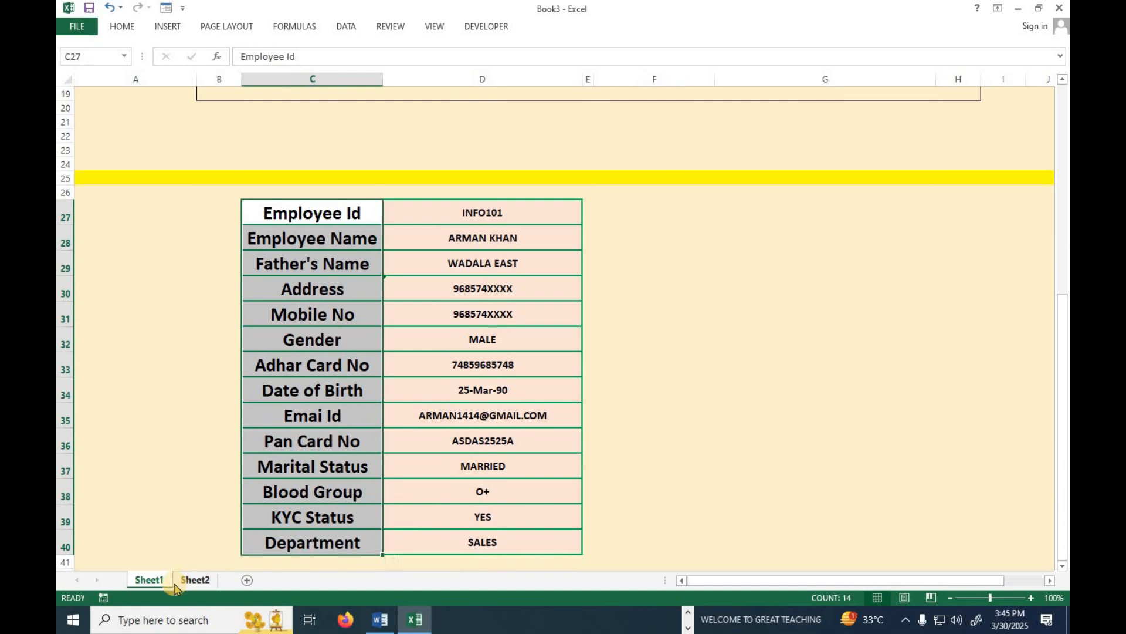
pyautogui.scroll(6, 465, 393)
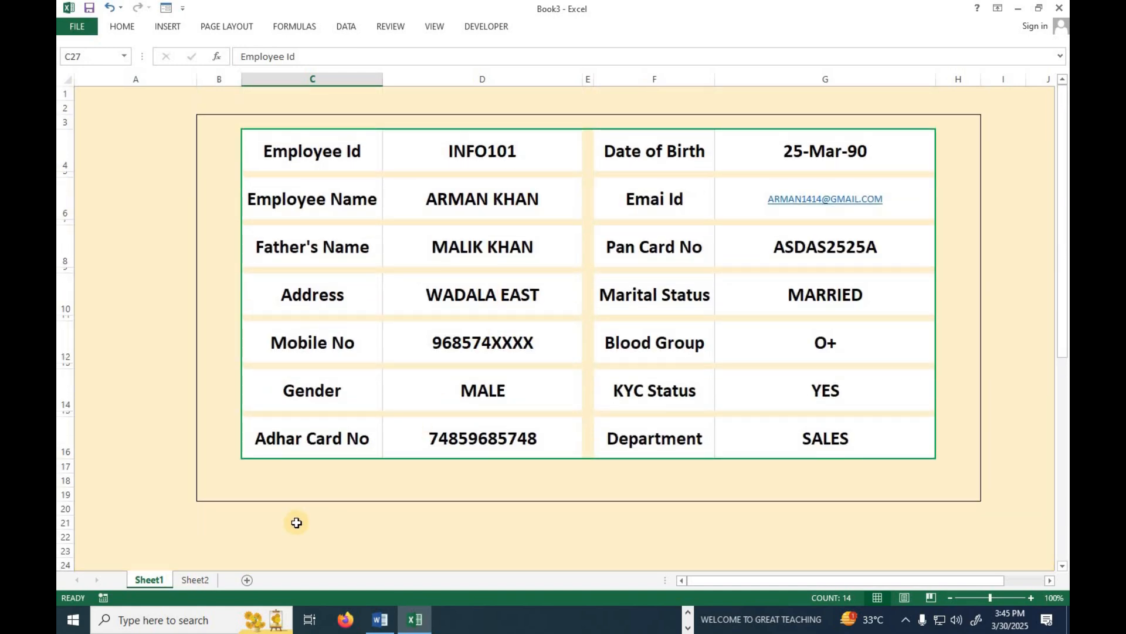
pyautogui.scroll(-5, 295, 522)
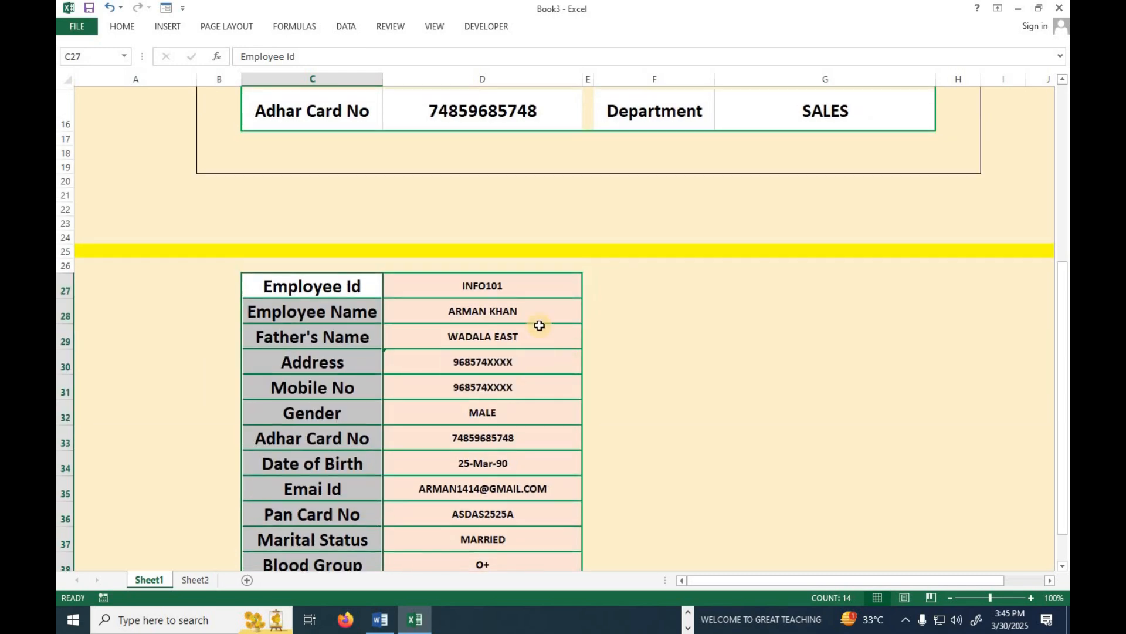
pyautogui.scroll(4, 516, 281)
pyautogui.scroll(-6, 483, 352)
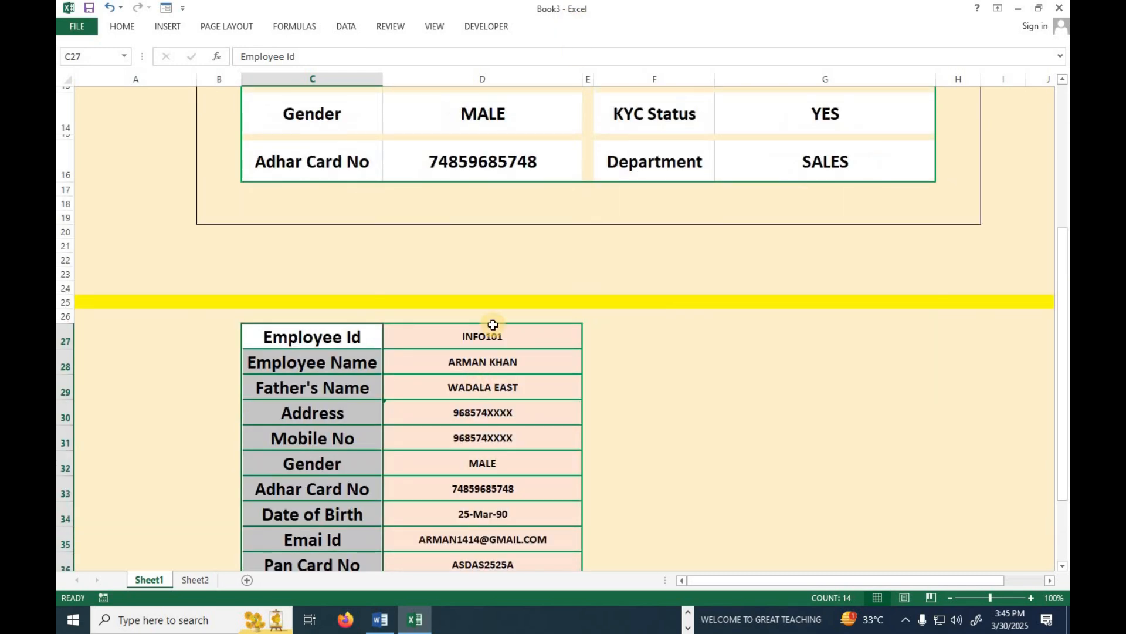
pyautogui.scroll(7, 244, 508)
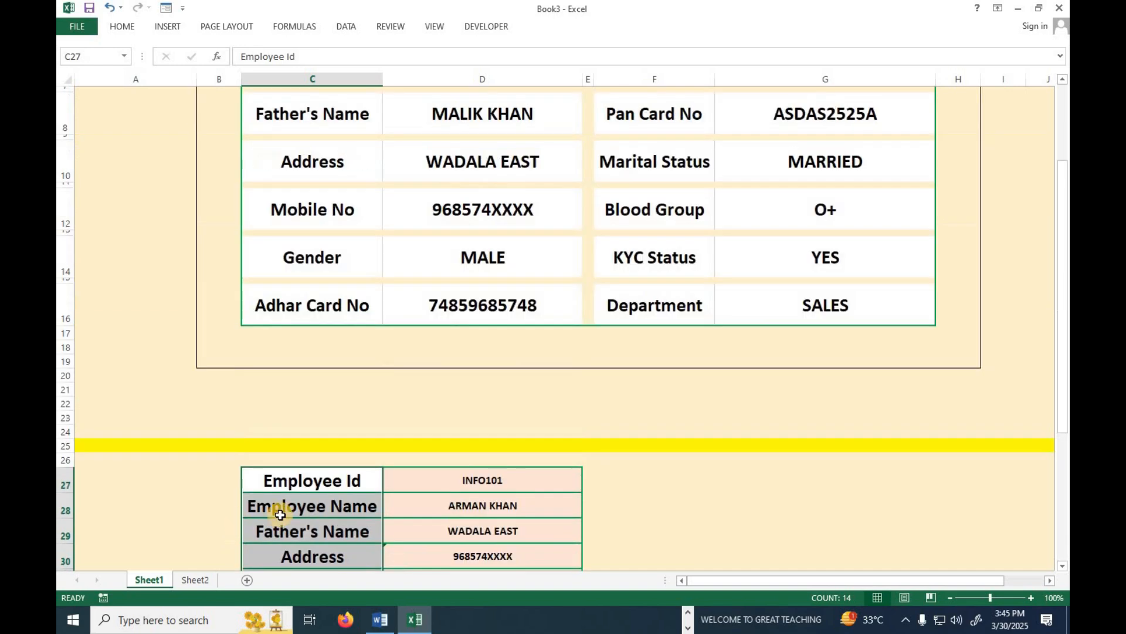
pyautogui.click(478, 28)
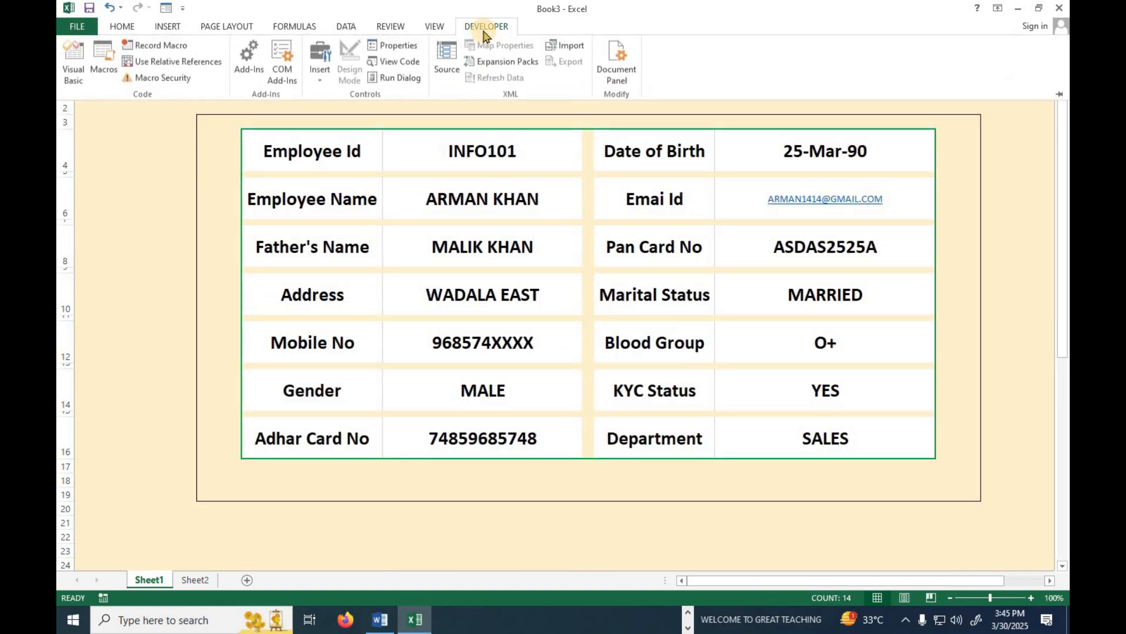
pyautogui.click(157, 46)
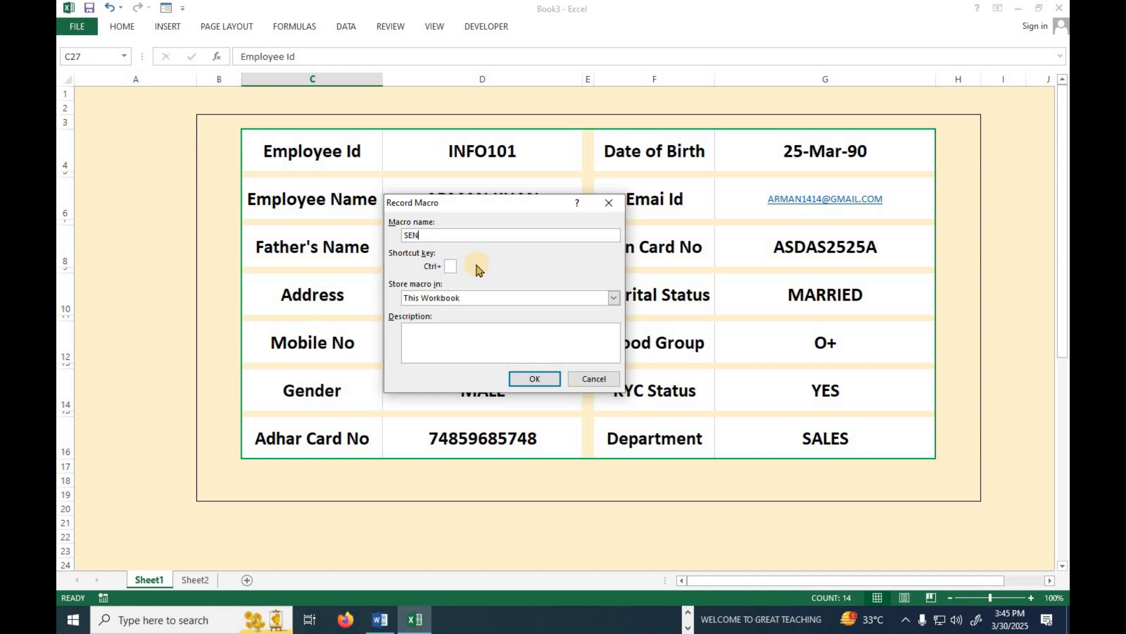
# Start recording the macro, then insert a blank row 2 on Sheet2.
pyautogui.click(520, 378)
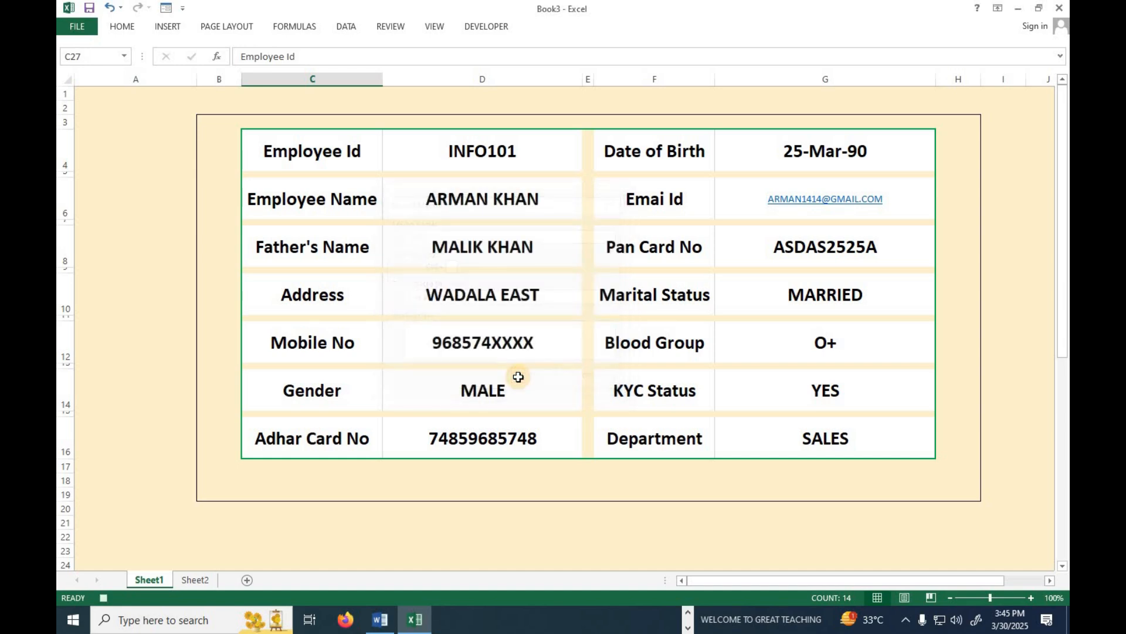
pyautogui.scroll(-7, 489, 453)
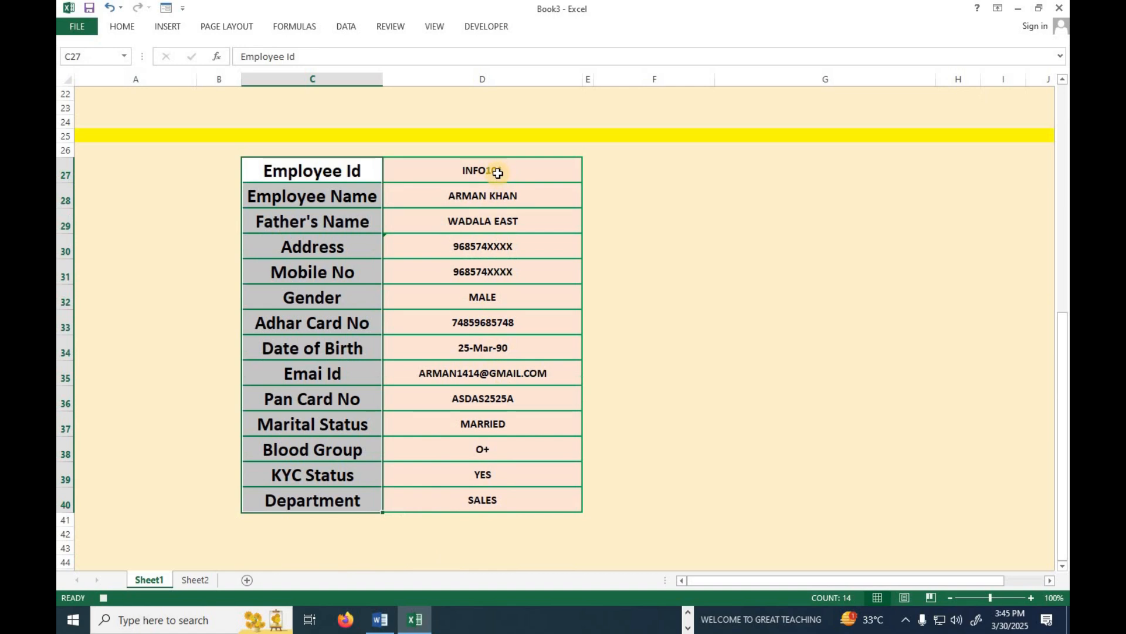
pyautogui.scroll(3, 434, 465)
pyautogui.click(193, 580)
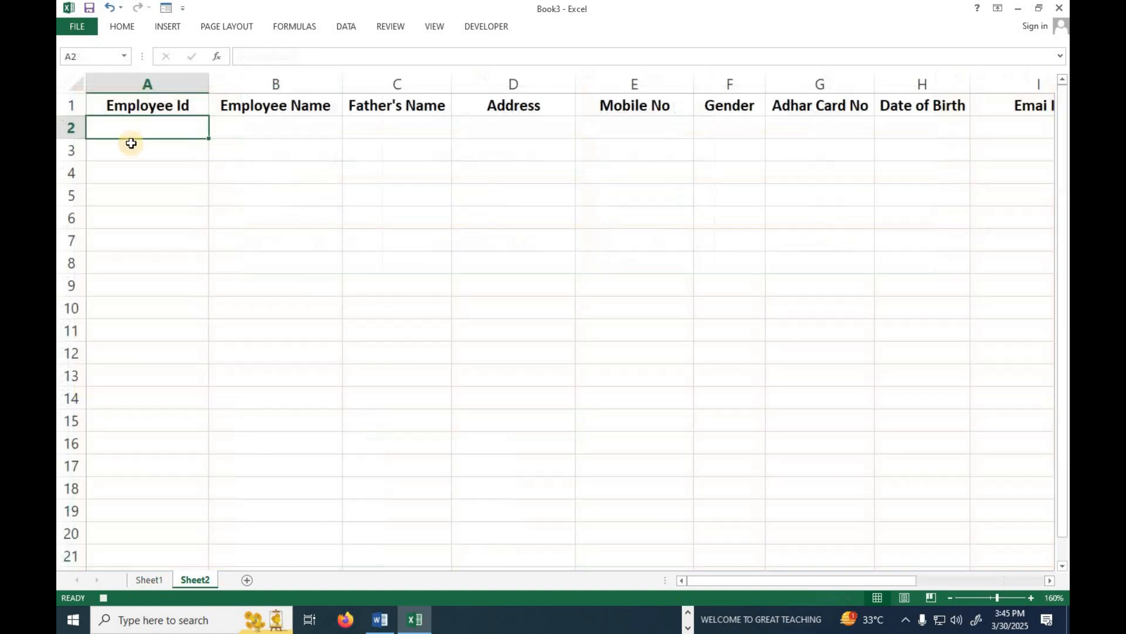
pyautogui.click(70, 127)
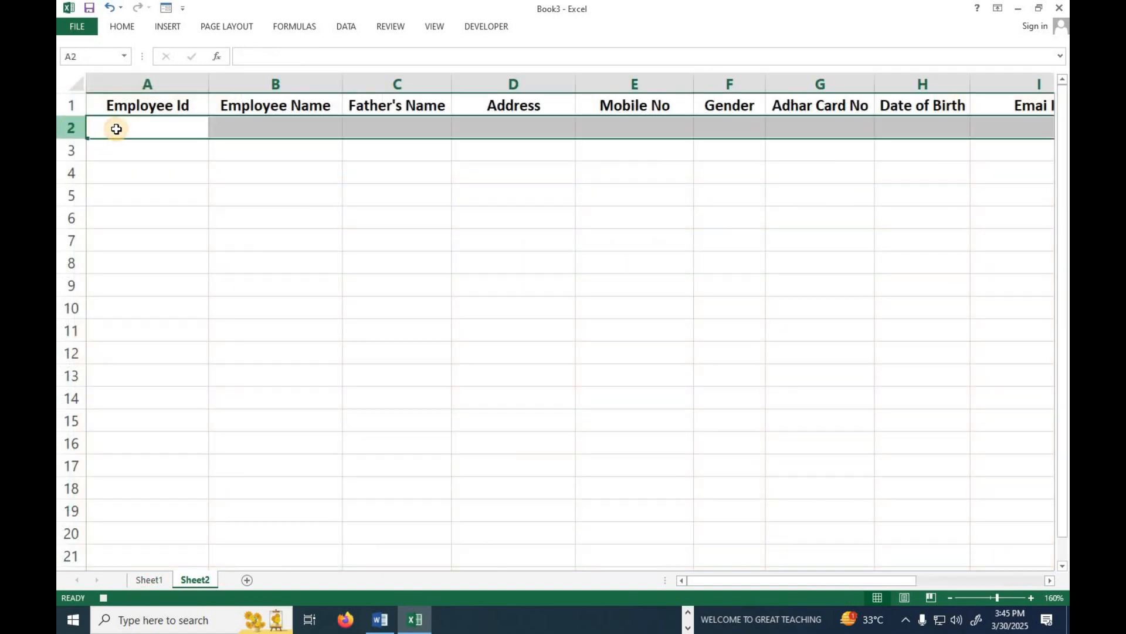
pyautogui.rightClick(117, 128)
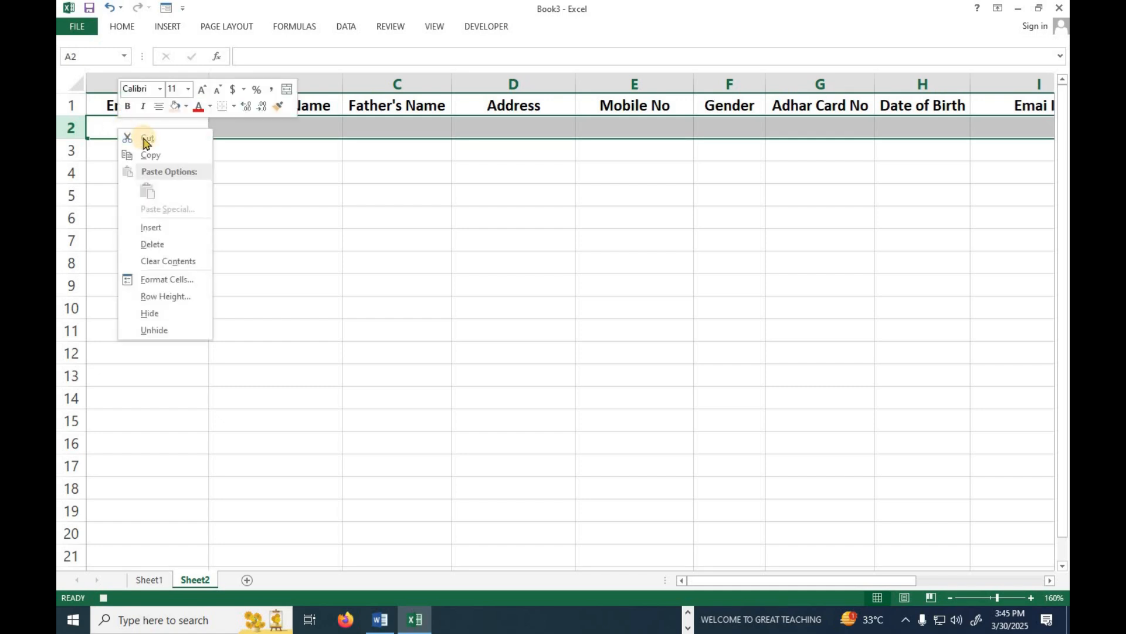
pyautogui.click(169, 227)
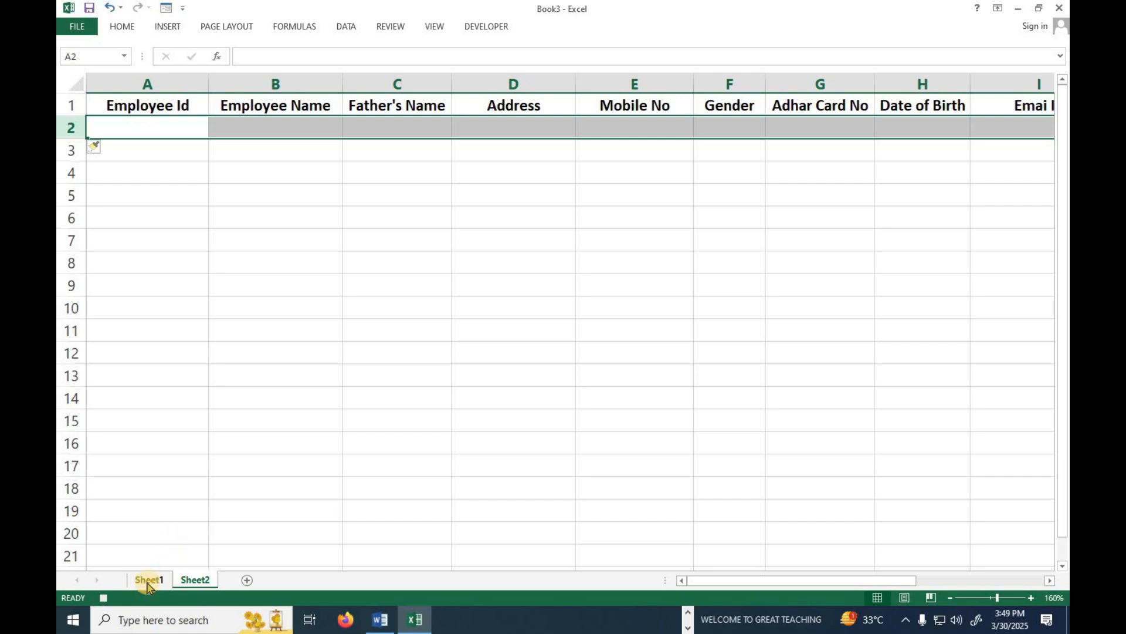
# Copy Sheet1's D27:D40 values and paste them transposed as values into Sheet2 row 2.
pyautogui.click(147, 580)
pyautogui.scroll(-6, 486, 468)
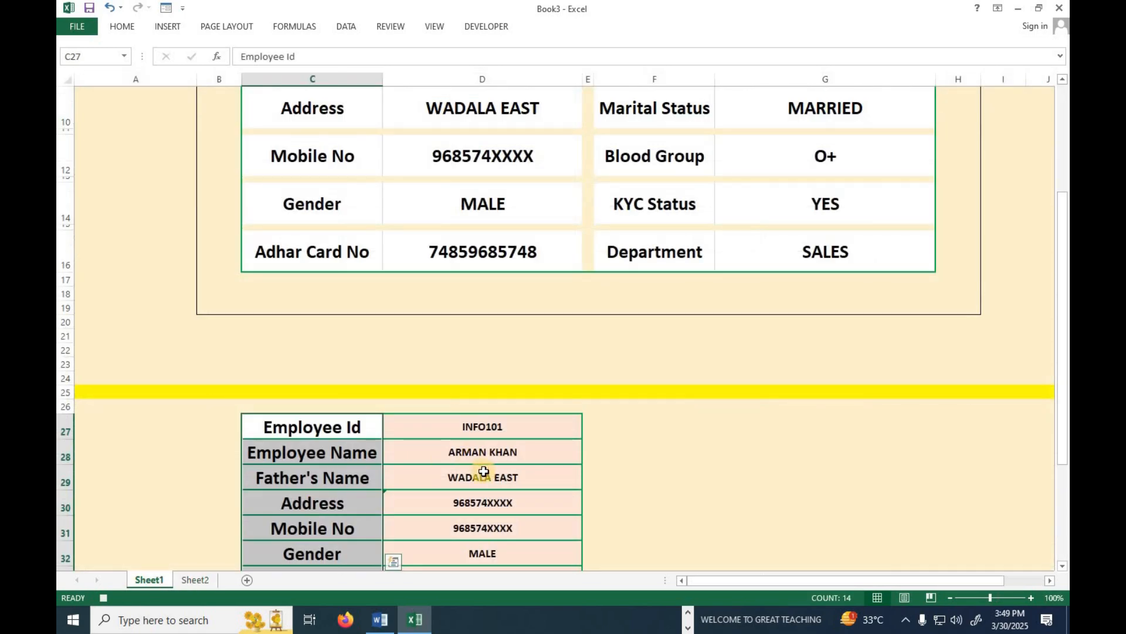
pyautogui.moveTo(495, 213); pyautogui.dragTo(494, 535)
pyautogui.hotkey('ctrl', 'c')
pyautogui.click(194, 579)
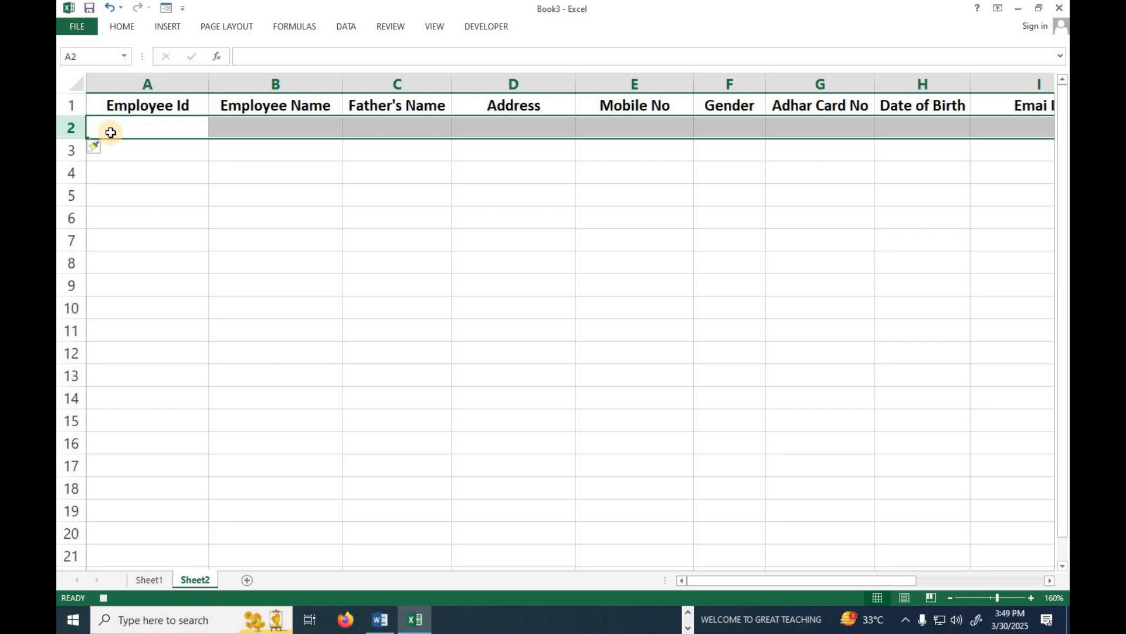
pyautogui.hotkey('ctrl', 'alt', 'v')
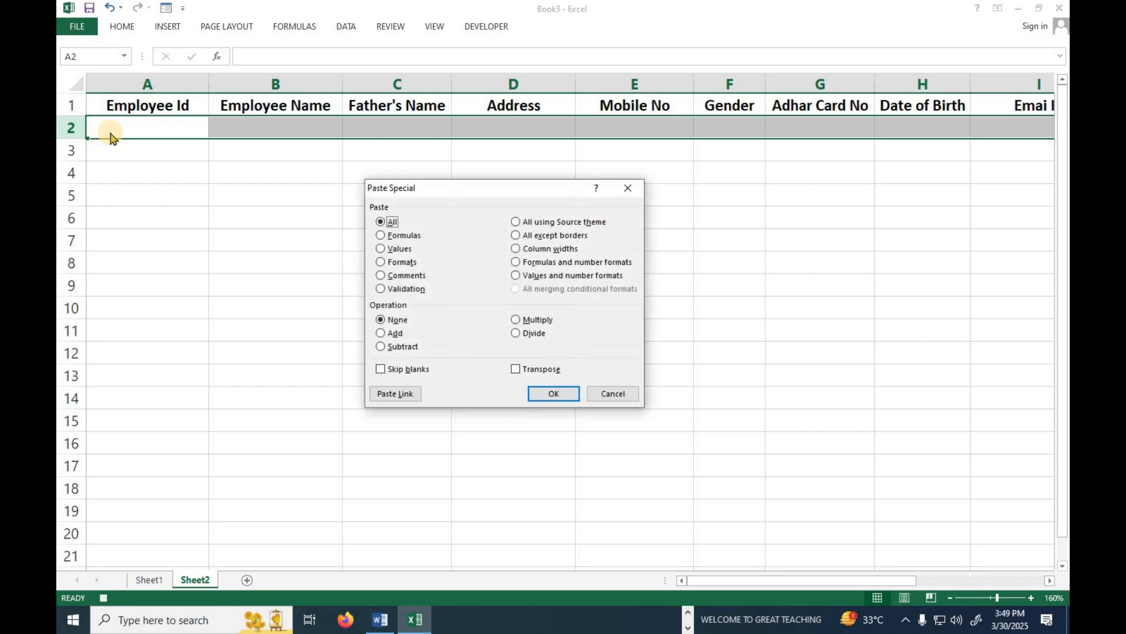
pyautogui.click(401, 249)
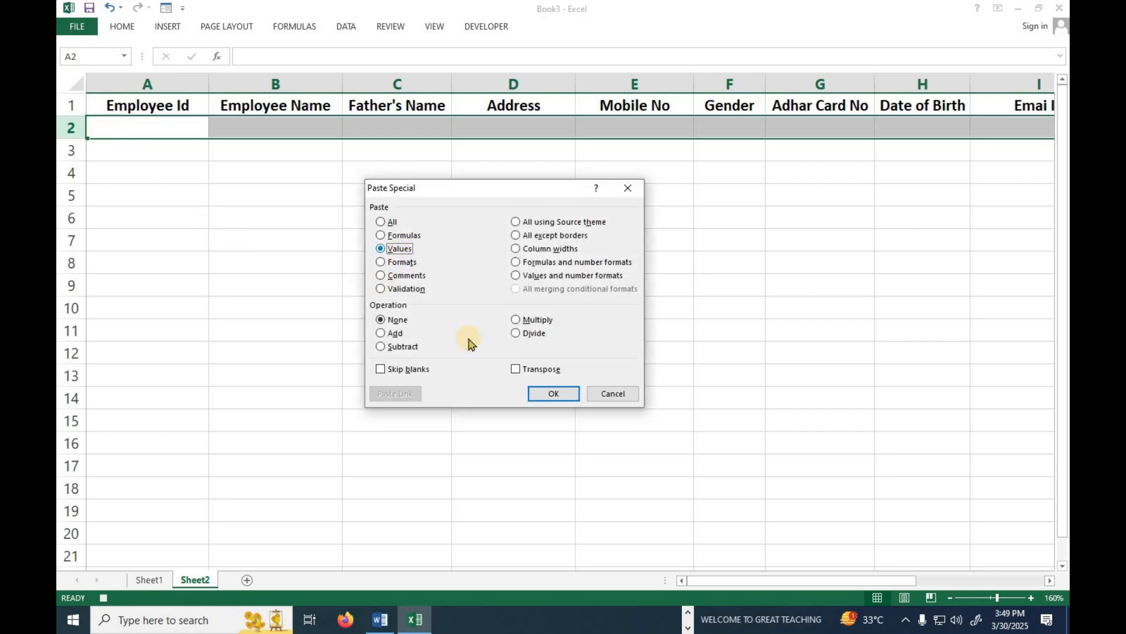
pyautogui.click(527, 371)
pyautogui.click(538, 391)
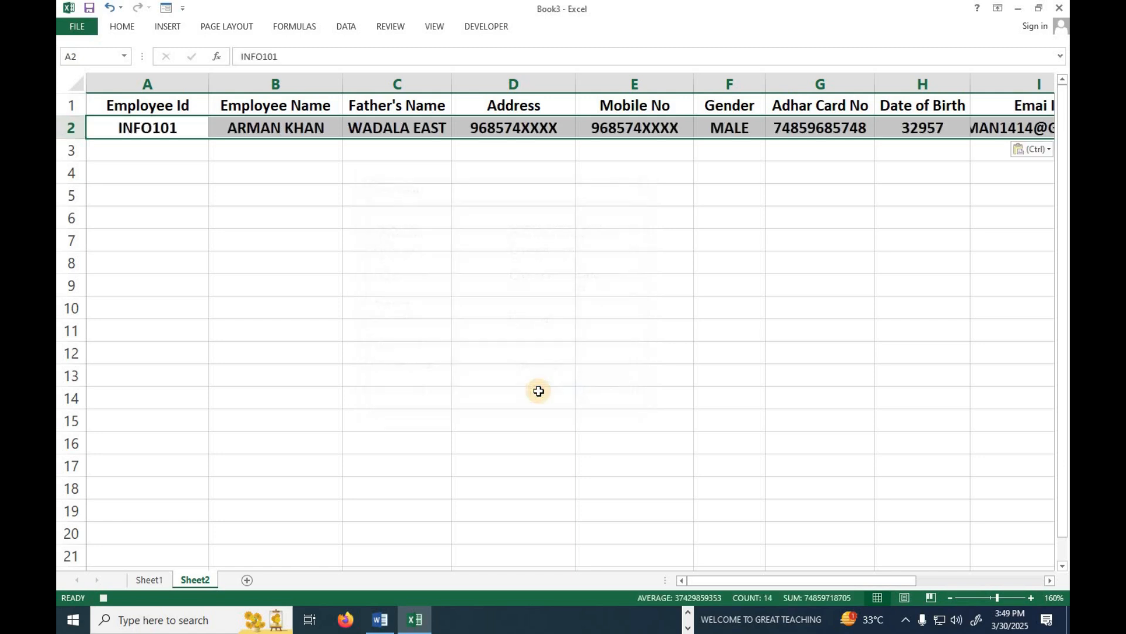
pyautogui.click(145, 579)
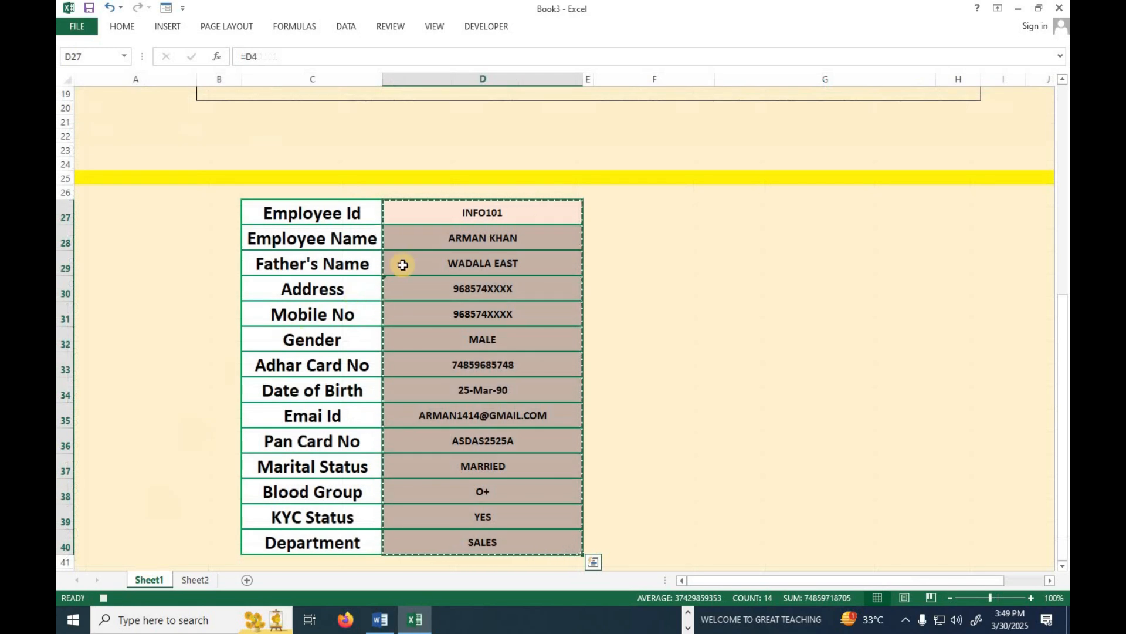
pyautogui.scroll(7, 382, 304)
pyautogui.scroll(2, 432, 229)
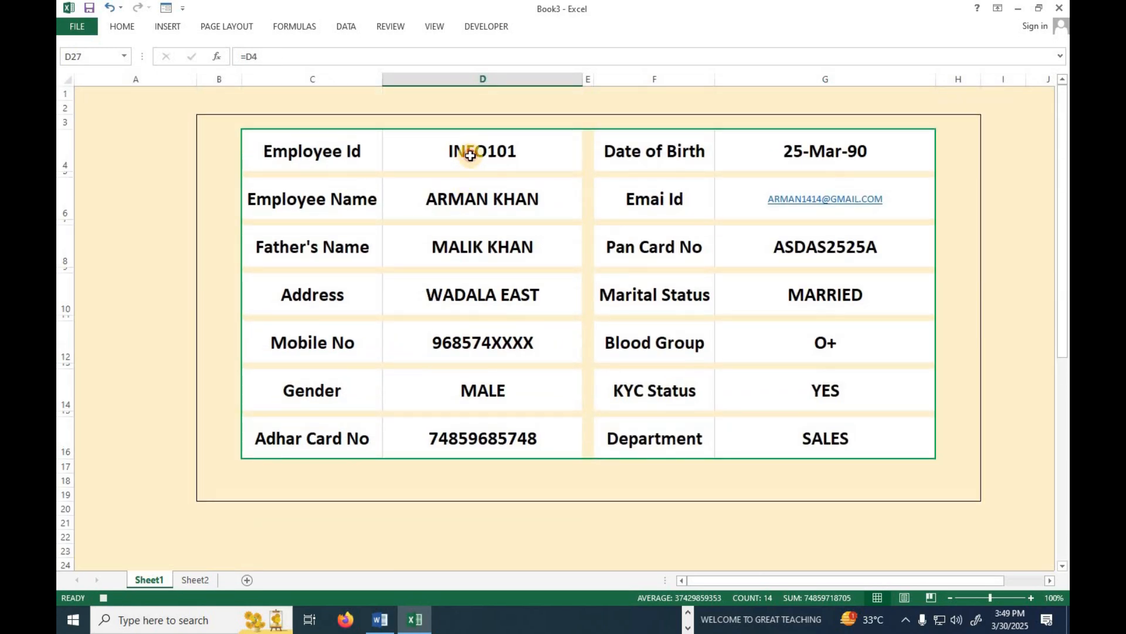
pyautogui.click(470, 155)
pyautogui.press('Delete')
pyautogui.click(478, 197)
pyautogui.press('Delete')
pyautogui.click(481, 248)
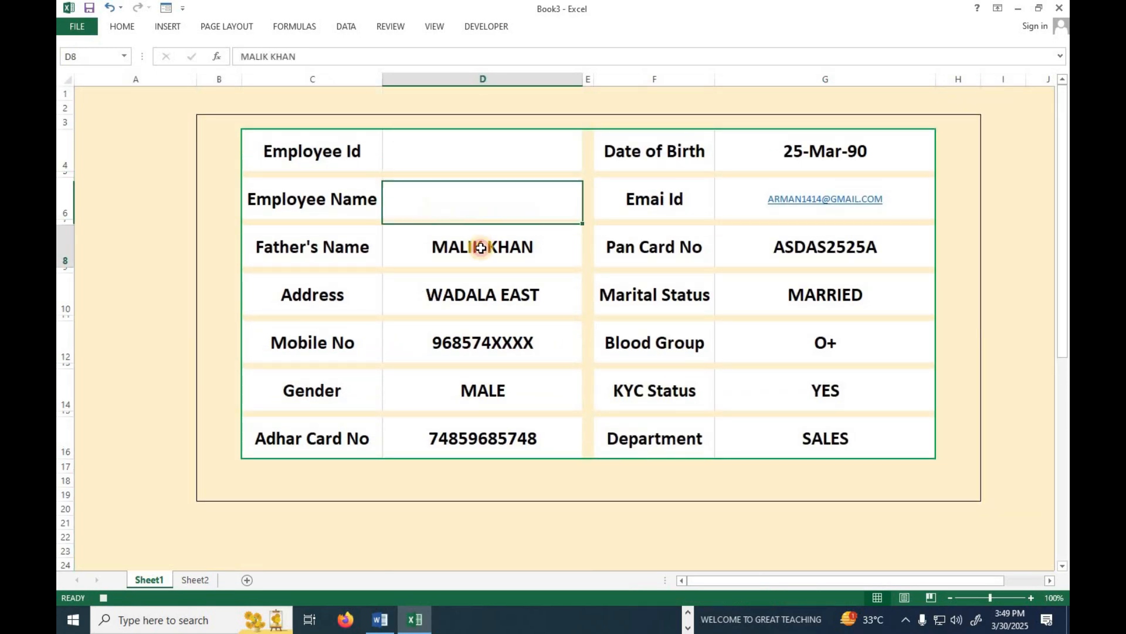
pyautogui.press('Delete')
pyautogui.click(480, 291)
pyautogui.press('Delete')
pyautogui.click(481, 342)
pyautogui.press('Delete')
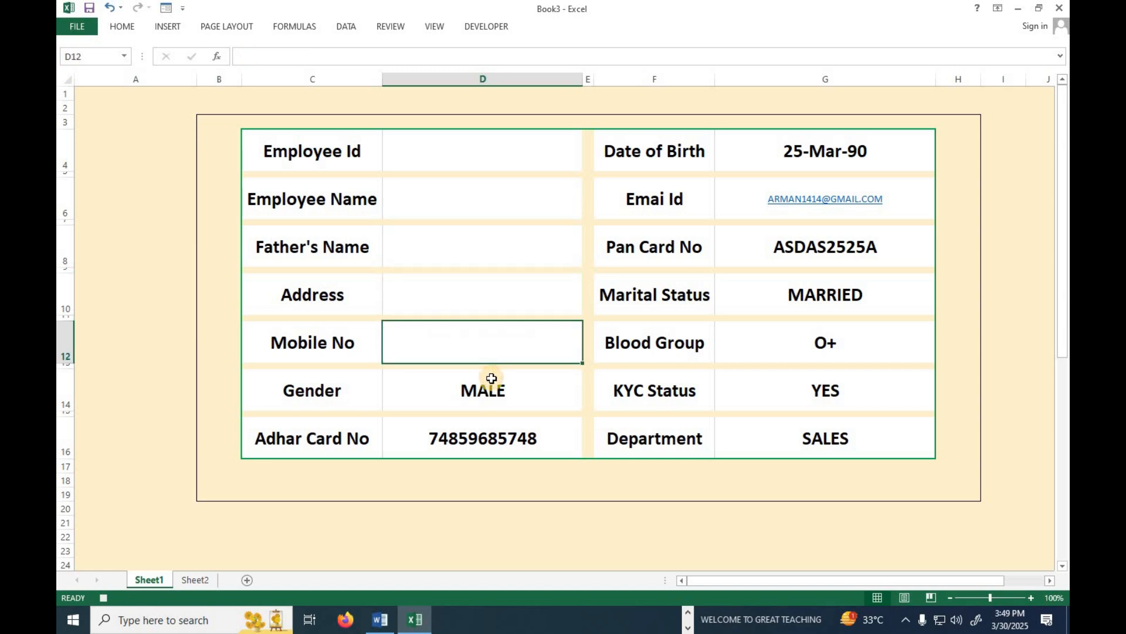
pyautogui.click(493, 382)
pyautogui.press('Delete')
pyautogui.click(515, 434)
pyautogui.press('Delete')
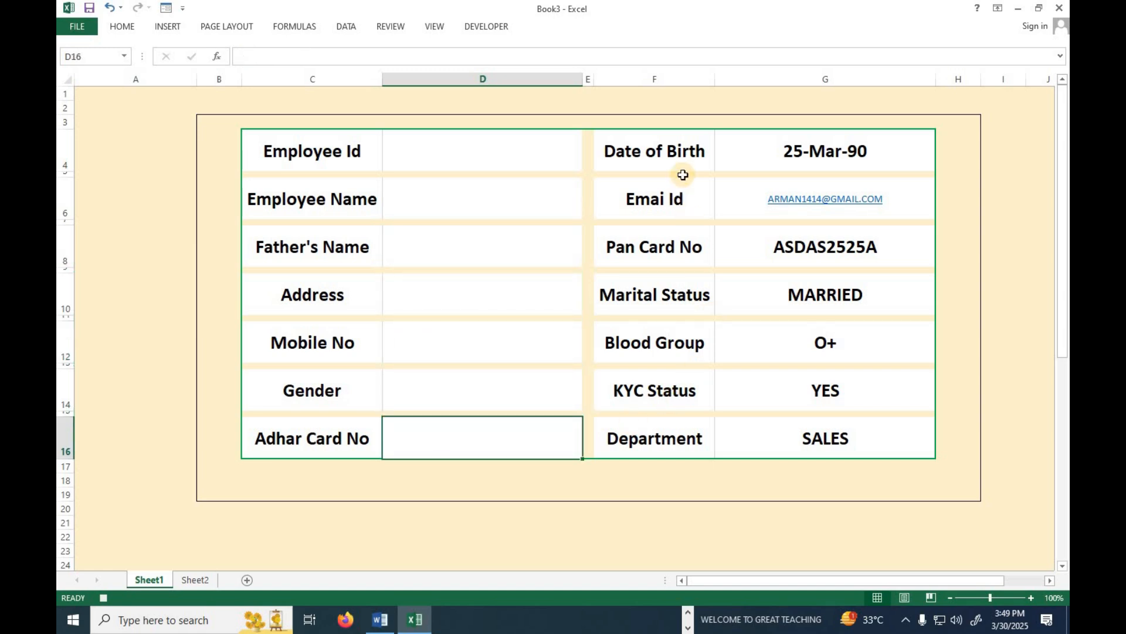
pyautogui.click(809, 160)
pyautogui.press('Delete')
pyautogui.click(758, 211)
pyautogui.press('Delete')
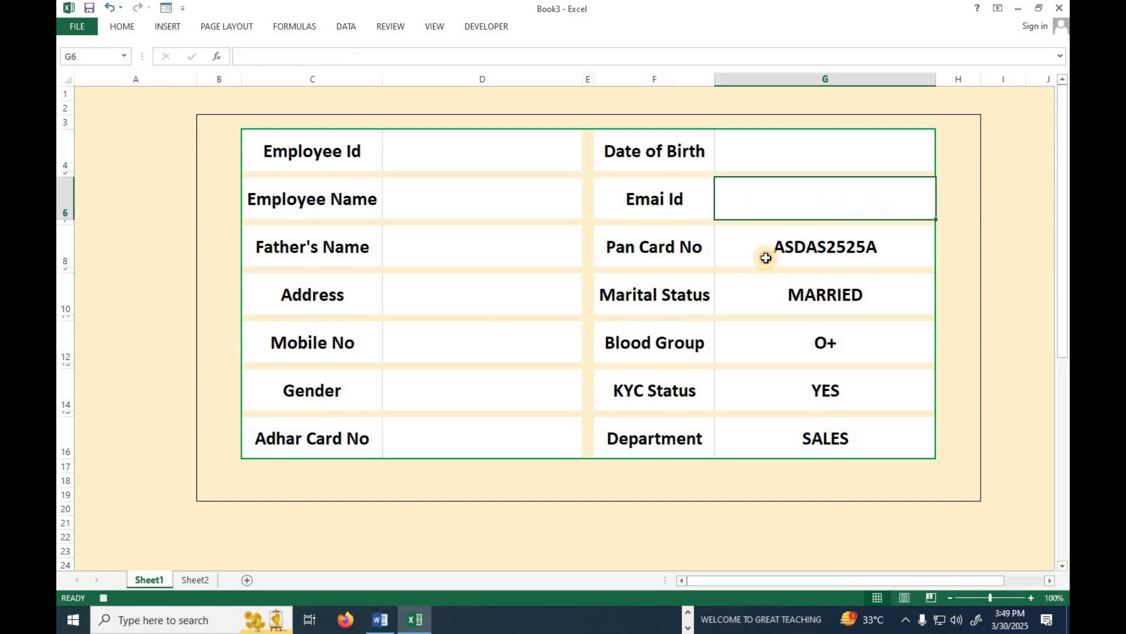
pyautogui.click(767, 258)
pyautogui.press('Delete')
pyautogui.click(768, 294)
pyautogui.press('Delete')
pyautogui.click(780, 355)
pyautogui.press('Delete')
pyautogui.click(783, 390)
pyautogui.press('Delete')
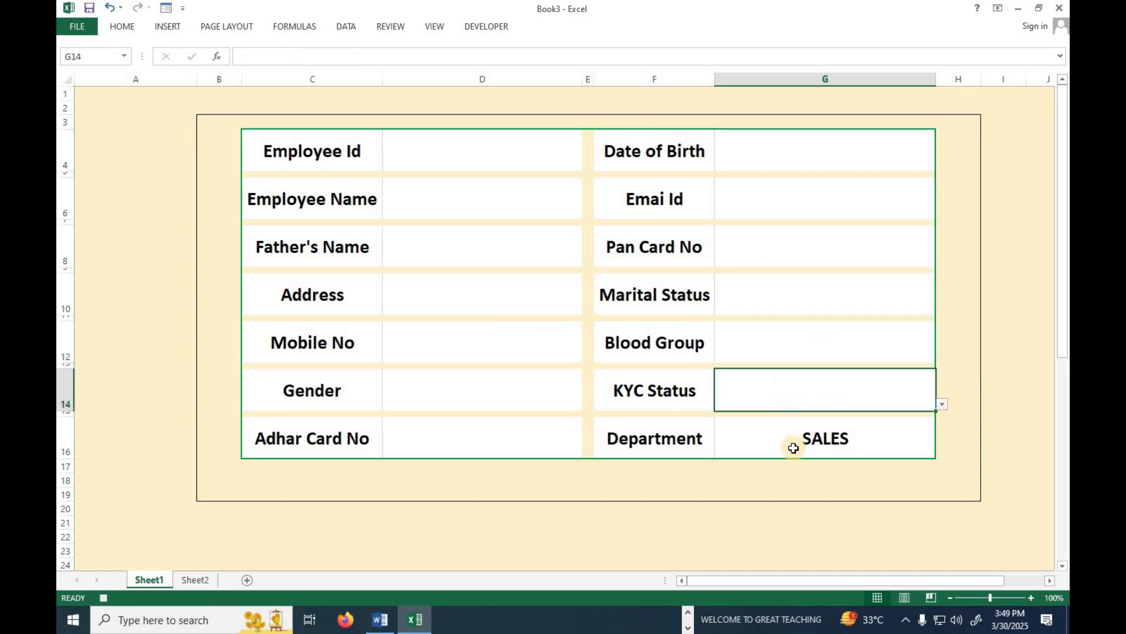
pyautogui.click(794, 448)
pyautogui.press('Delete')
pyautogui.click(414, 156)
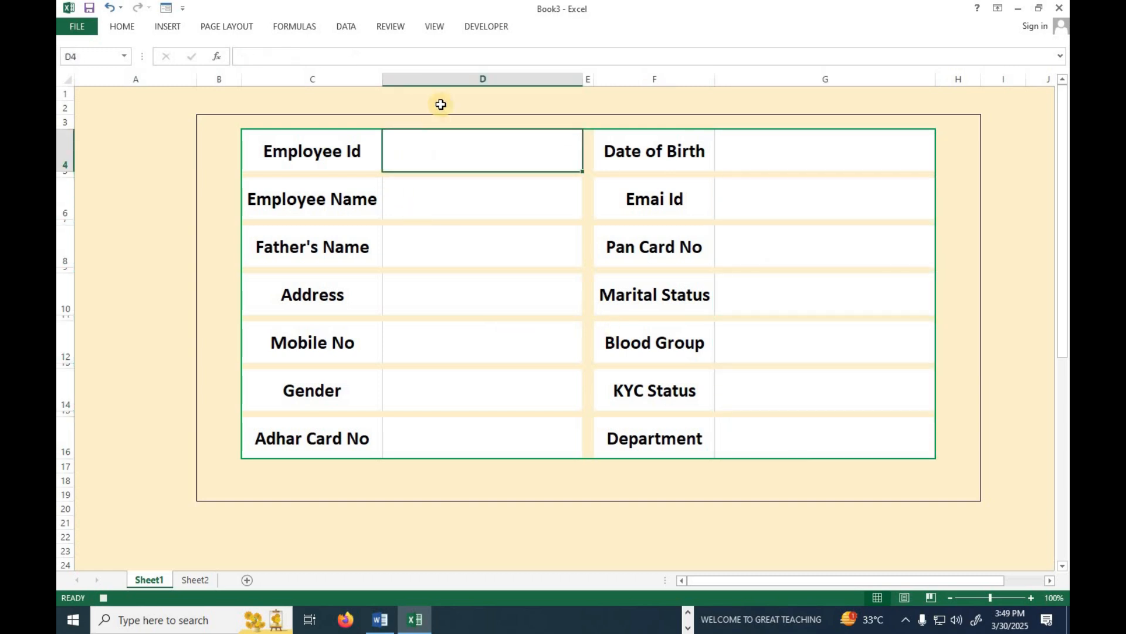
pyautogui.click(489, 27)
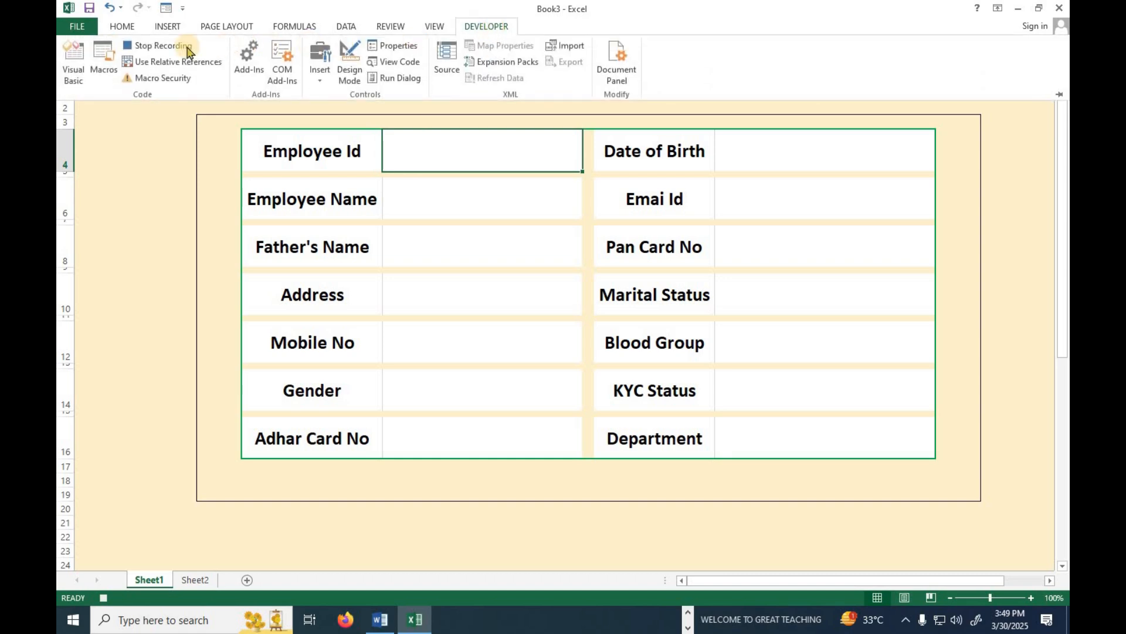
pyautogui.click(165, 52)
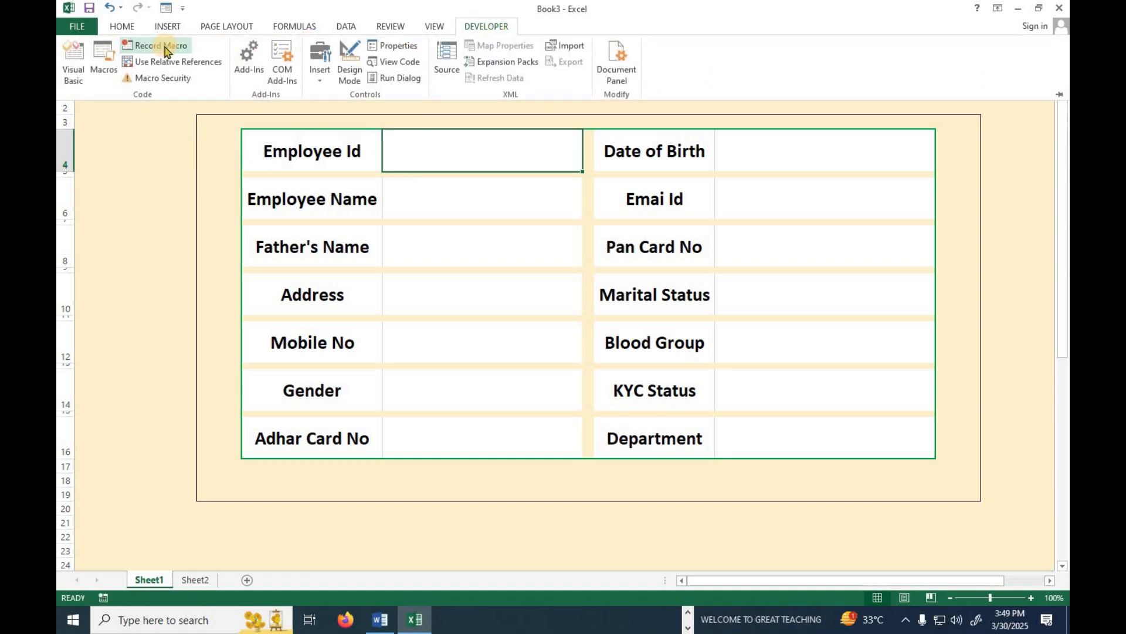
pyautogui.click(557, 511)
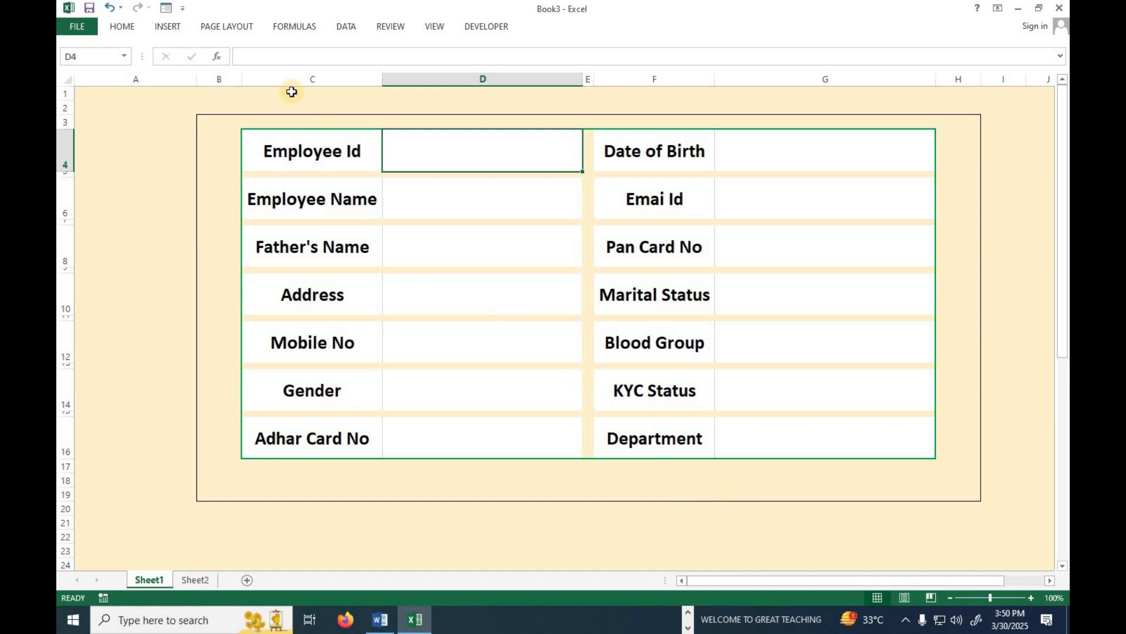
# Draw a rounded rectangle below the form, resize it with a taller row 19, and begin editing its text.
pyautogui.click(167, 27)
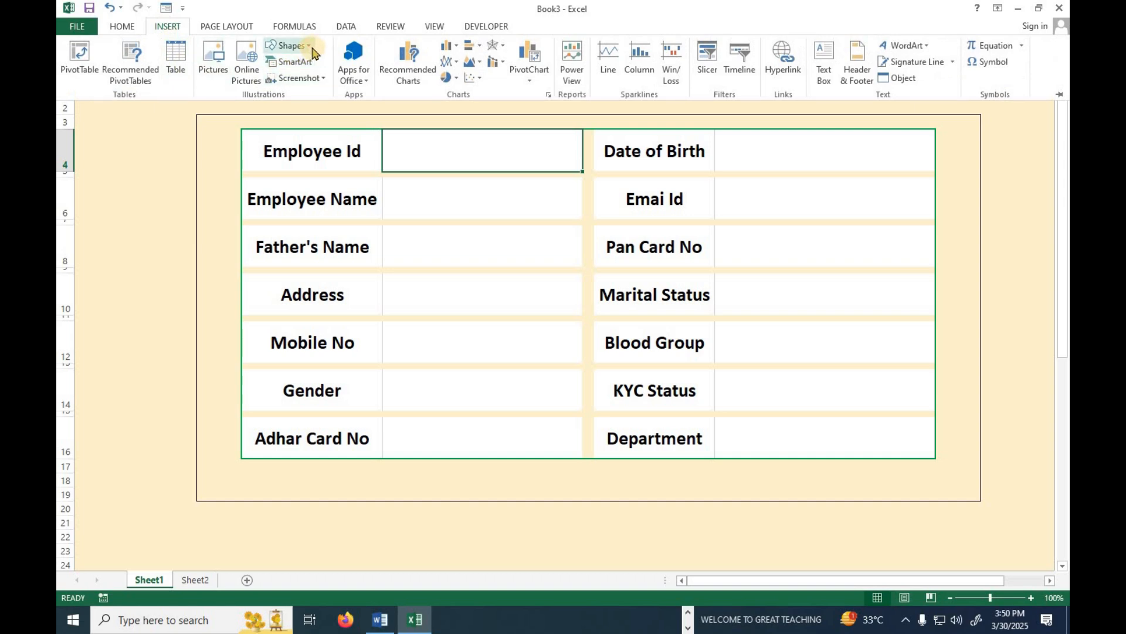
pyautogui.click(287, 45)
pyautogui.click(342, 80)
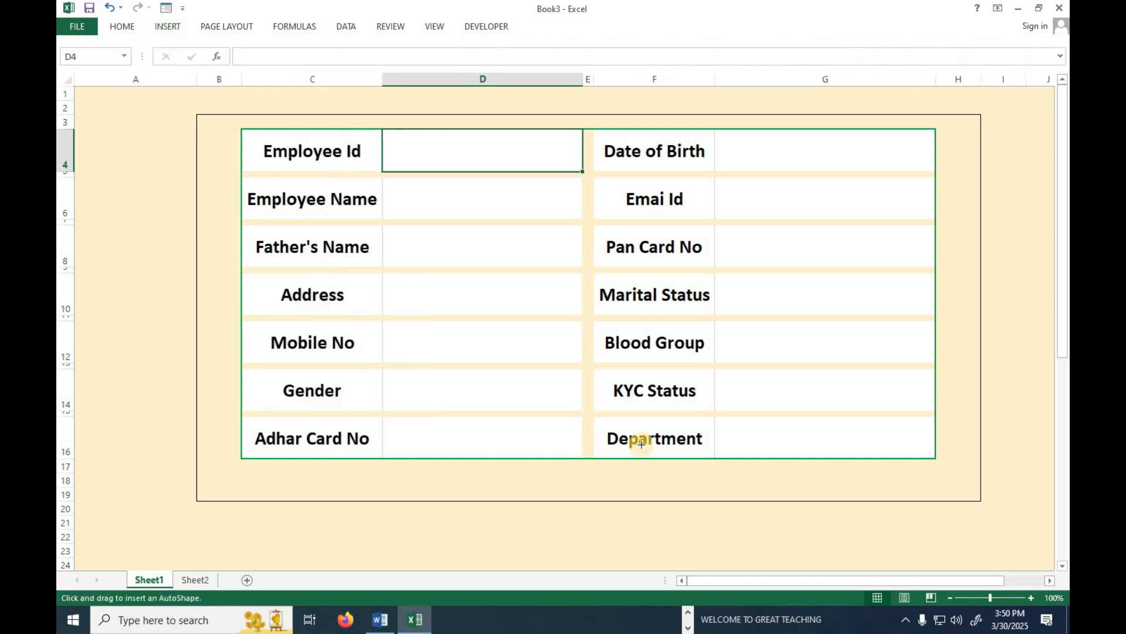
pyautogui.moveTo(607, 466); pyautogui.dragTo(851, 500)
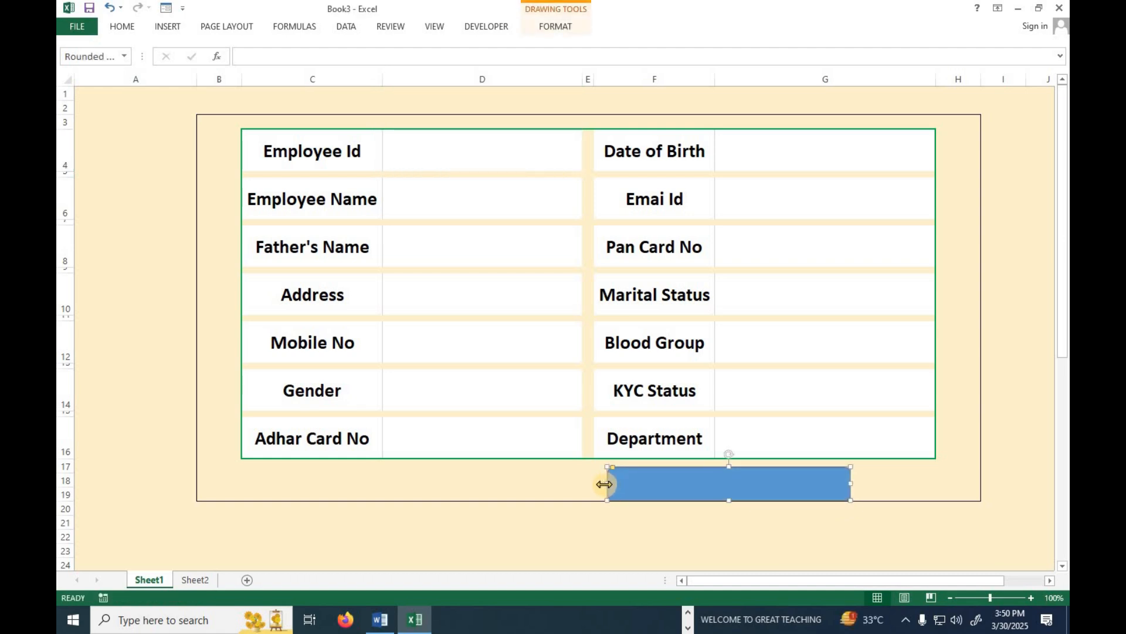
pyautogui.moveTo(73, 500); pyautogui.dragTo(69, 513)
pyautogui.moveTo(607, 483); pyautogui.dragTo(637, 481)
pyautogui.moveTo(724, 487); pyautogui.dragTo(737, 469)
pyautogui.rightClick(711, 493)
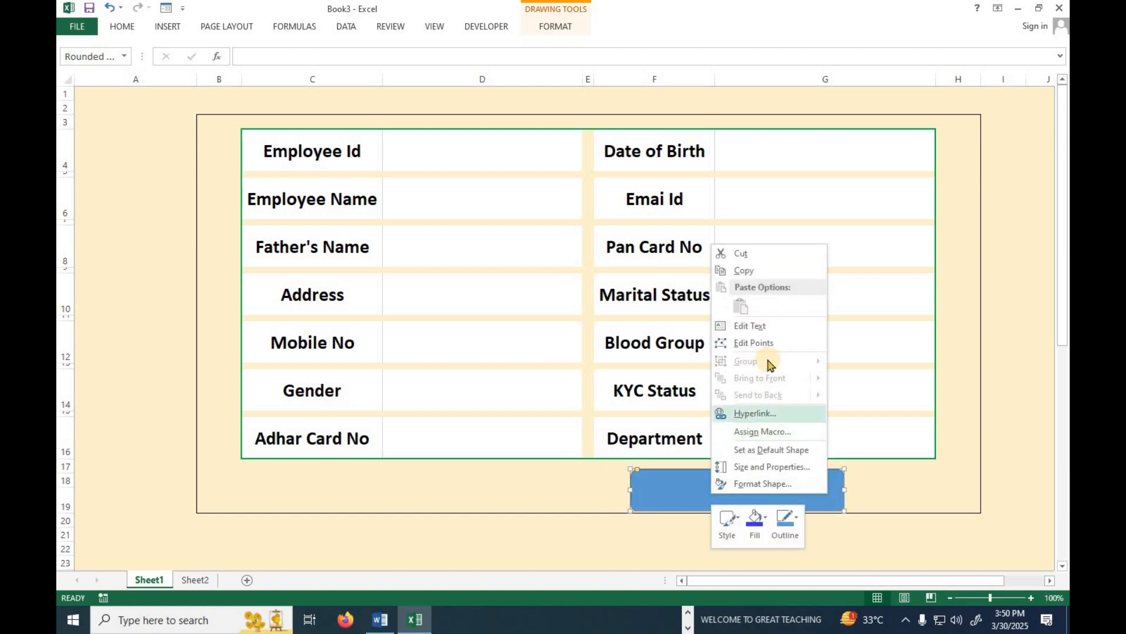
pyautogui.click(752, 327)
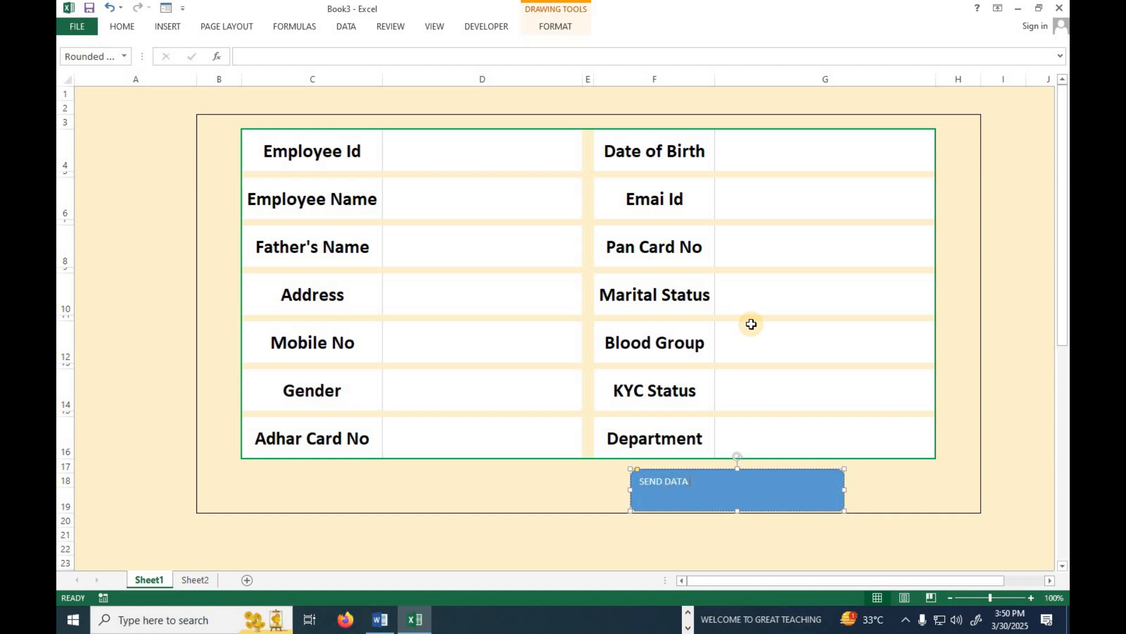
# Centre the SEND DATA NOW text horizontally and vertically, at size 20 and bold.
pyautogui.click(752, 530)
pyautogui.click(751, 487)
pyautogui.click(124, 27)
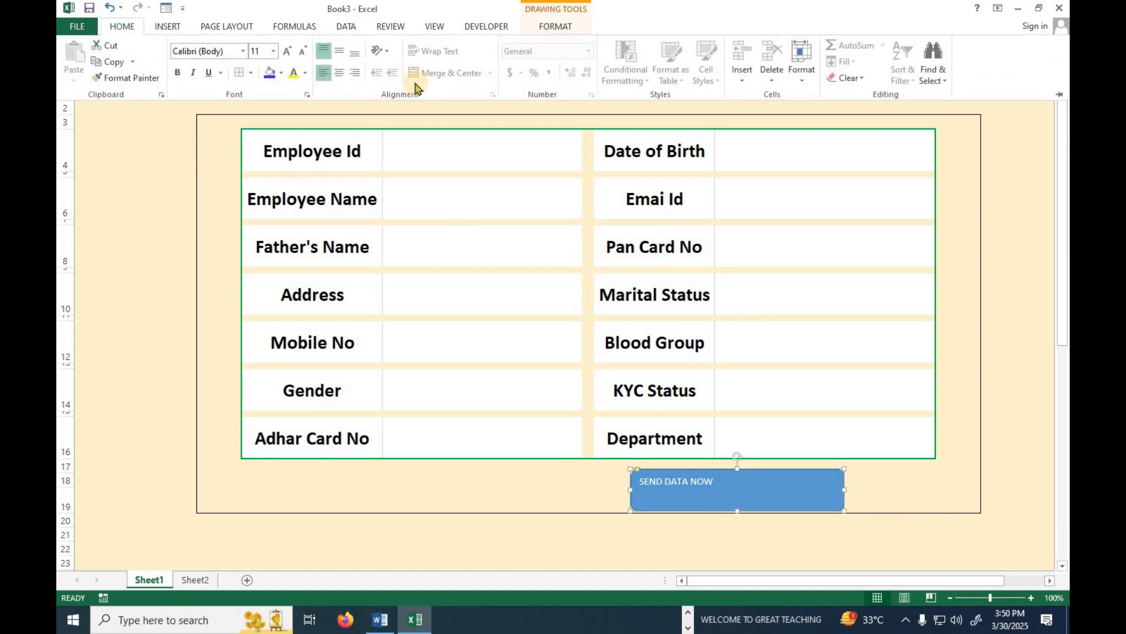
pyautogui.click(340, 73)
pyautogui.click(339, 51)
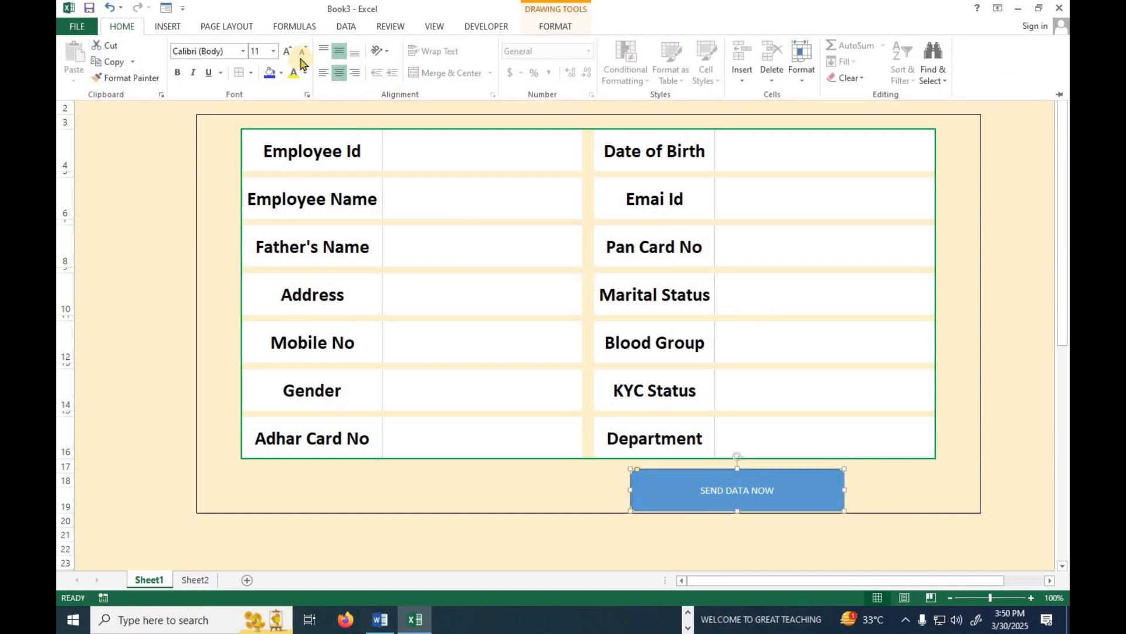
pyautogui.click(287, 51)
pyautogui.click(287, 51)
pyautogui.click(286, 52)
pyautogui.click(177, 73)
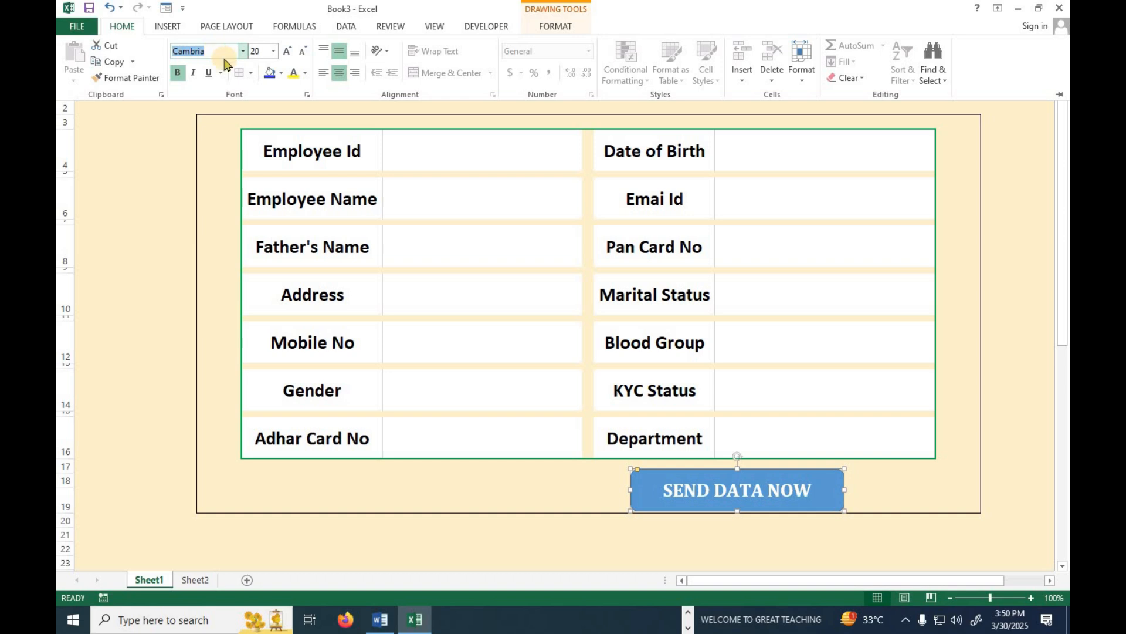
# Fill the button bright green and make its text dark.
pyautogui.click(547, 24)
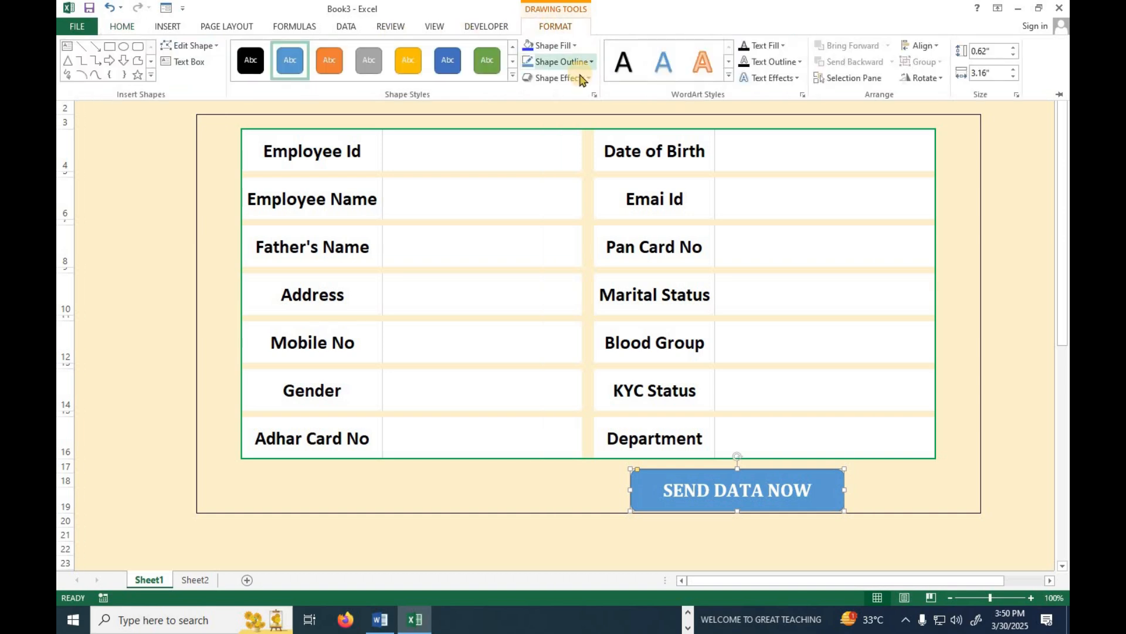
pyautogui.click(576, 47)
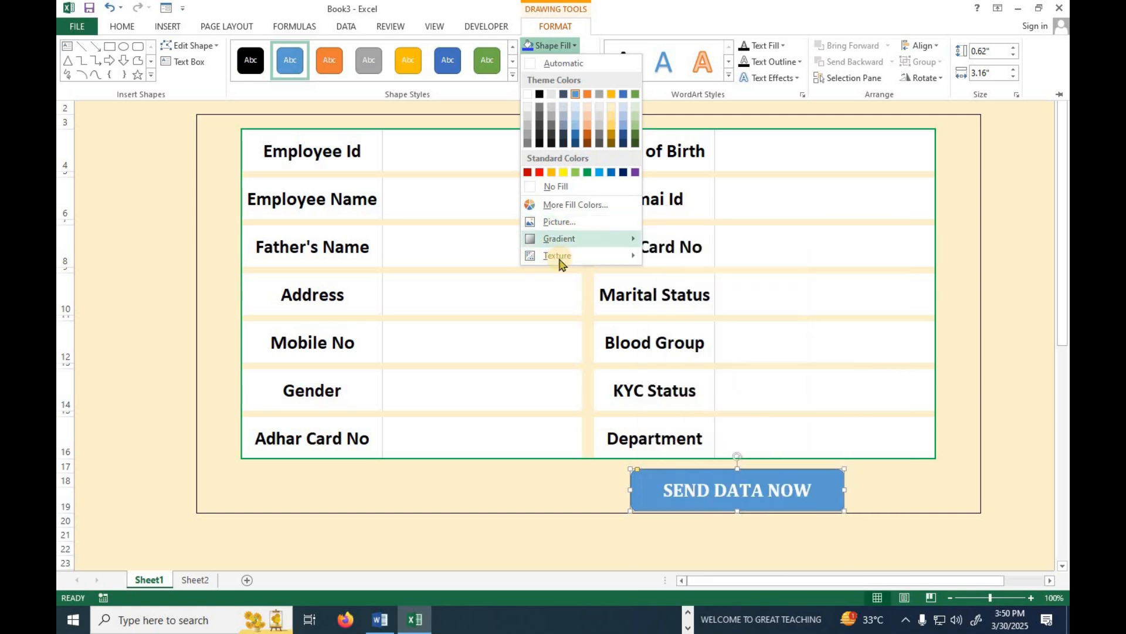
pyautogui.click(568, 205)
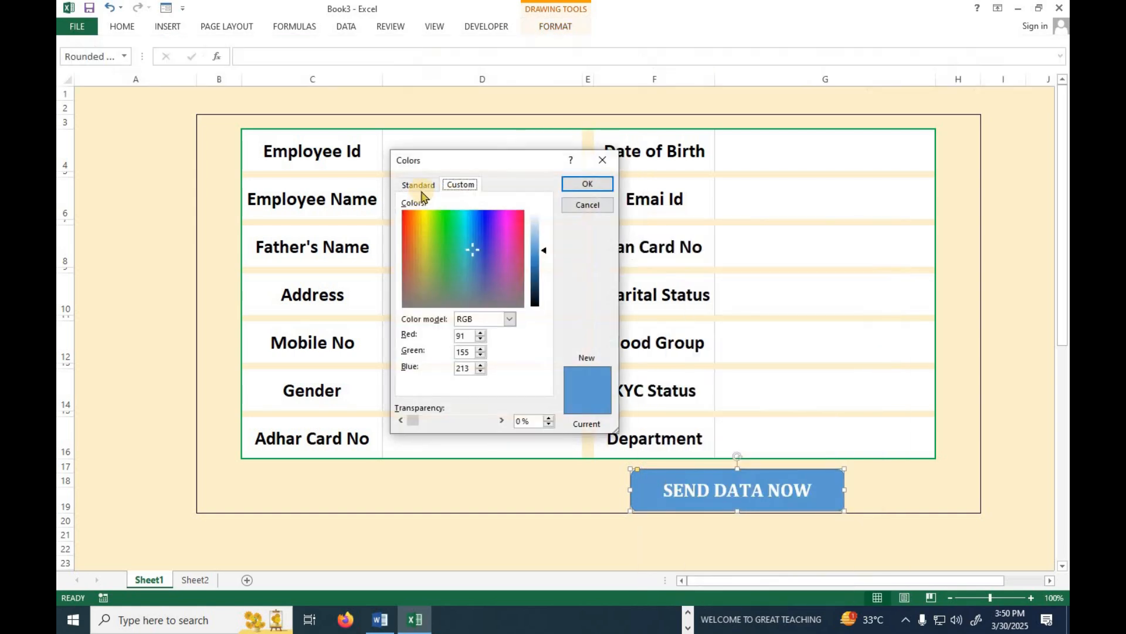
pyautogui.click(433, 259)
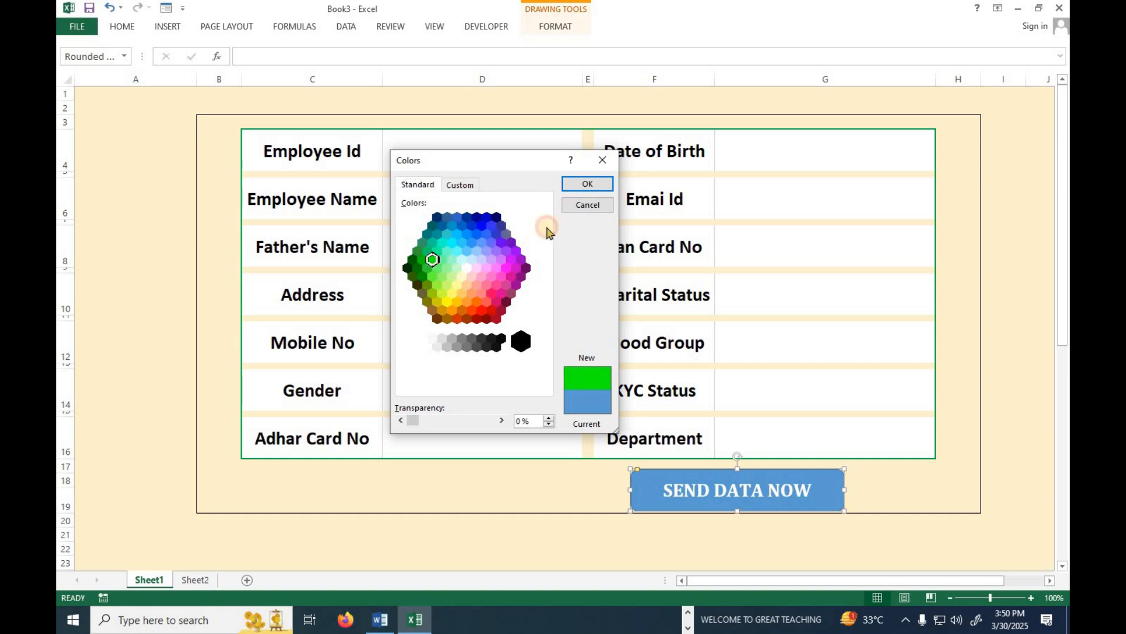
pyautogui.click(587, 184)
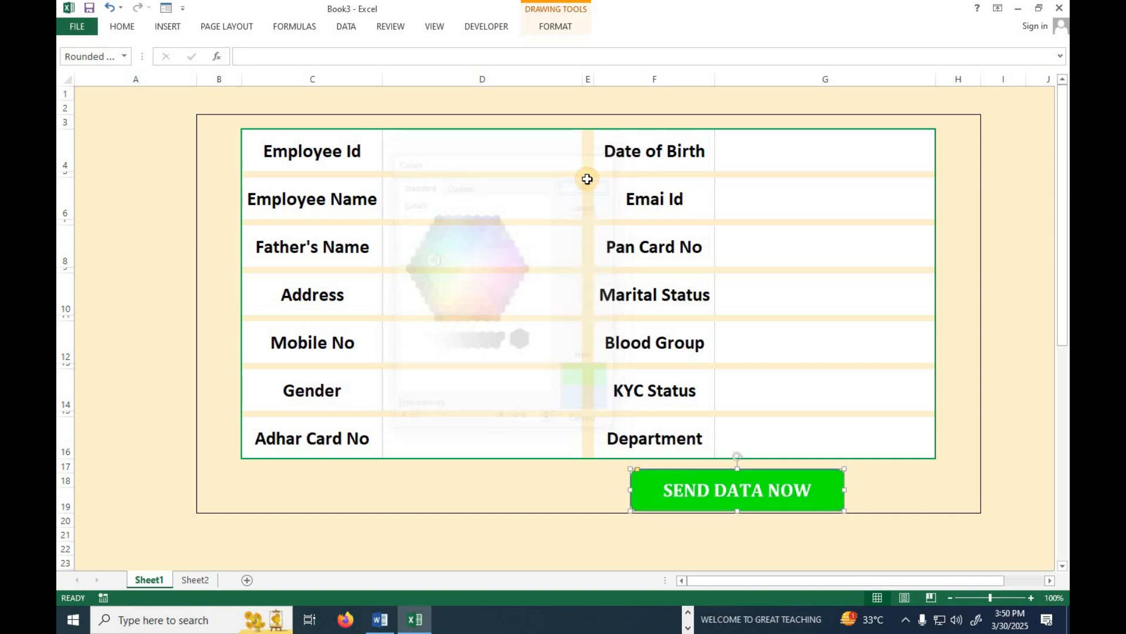
pyautogui.click(558, 27)
pyautogui.click(762, 45)
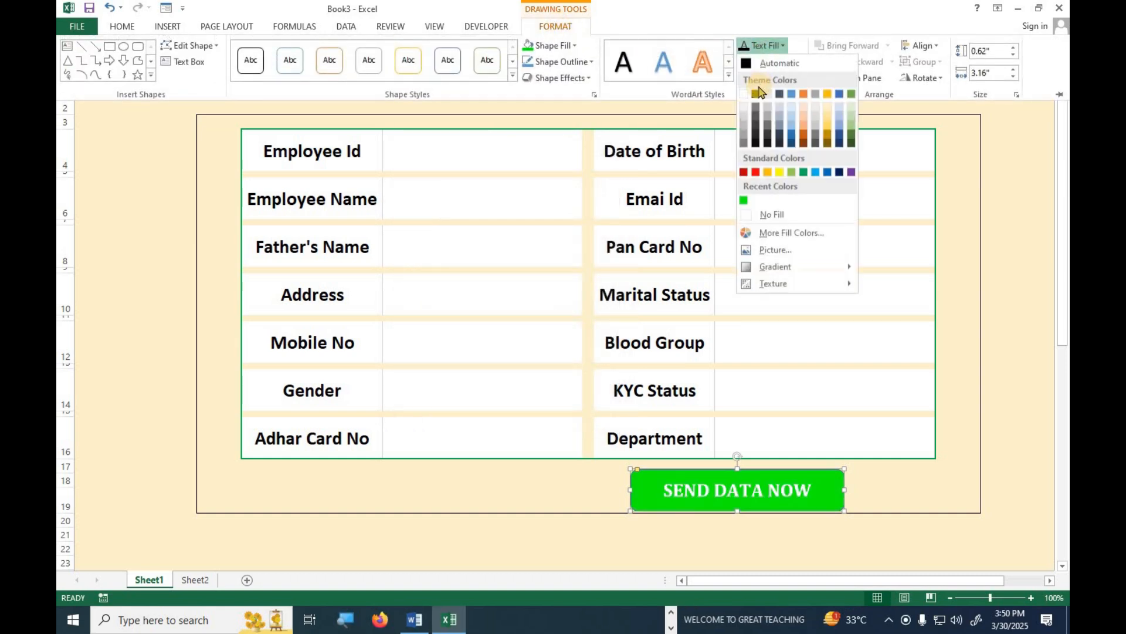
pyautogui.click(756, 96)
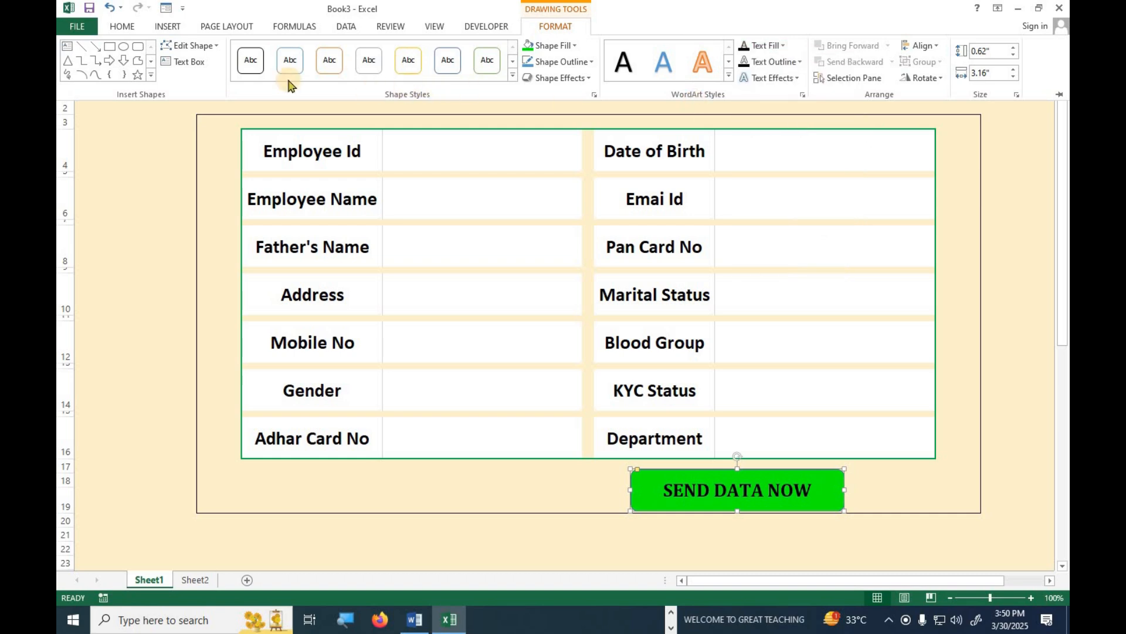
pyautogui.click(123, 26)
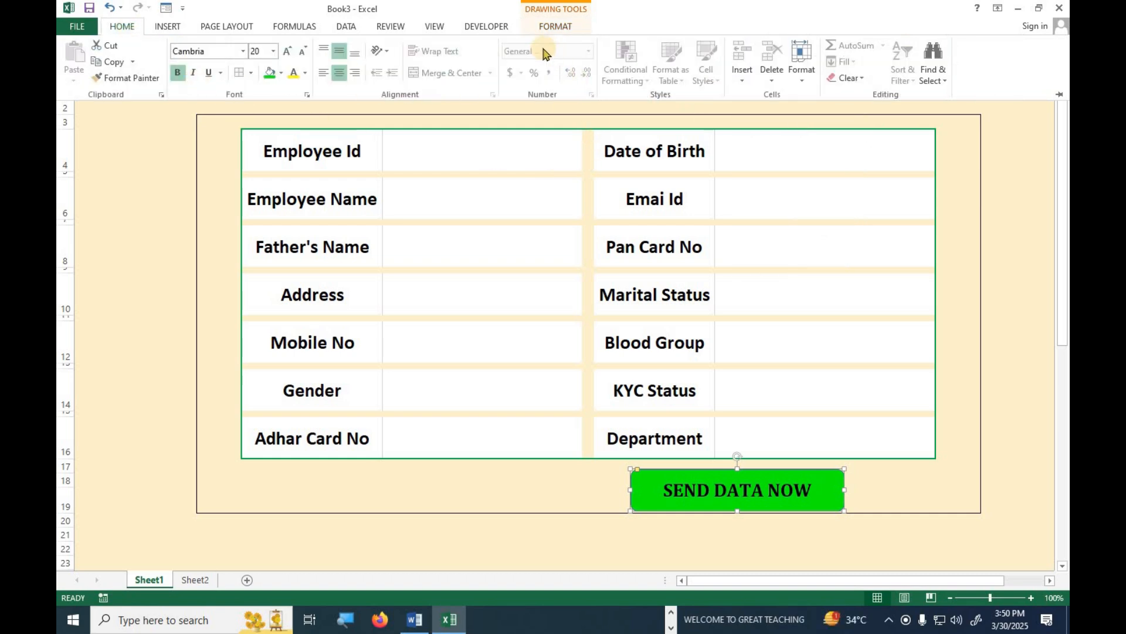
# Apply a preset bevelled shape effect to the button.
pyautogui.click(537, 27)
pyautogui.click(557, 78)
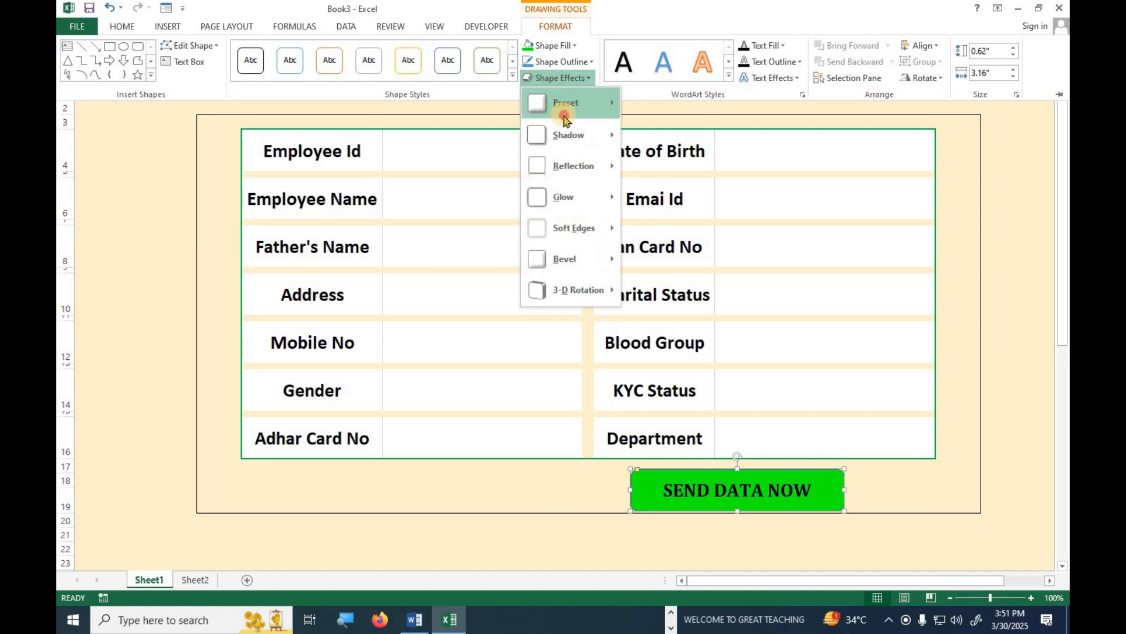
pyautogui.moveTo(566, 103)
pyautogui.click(644, 183)
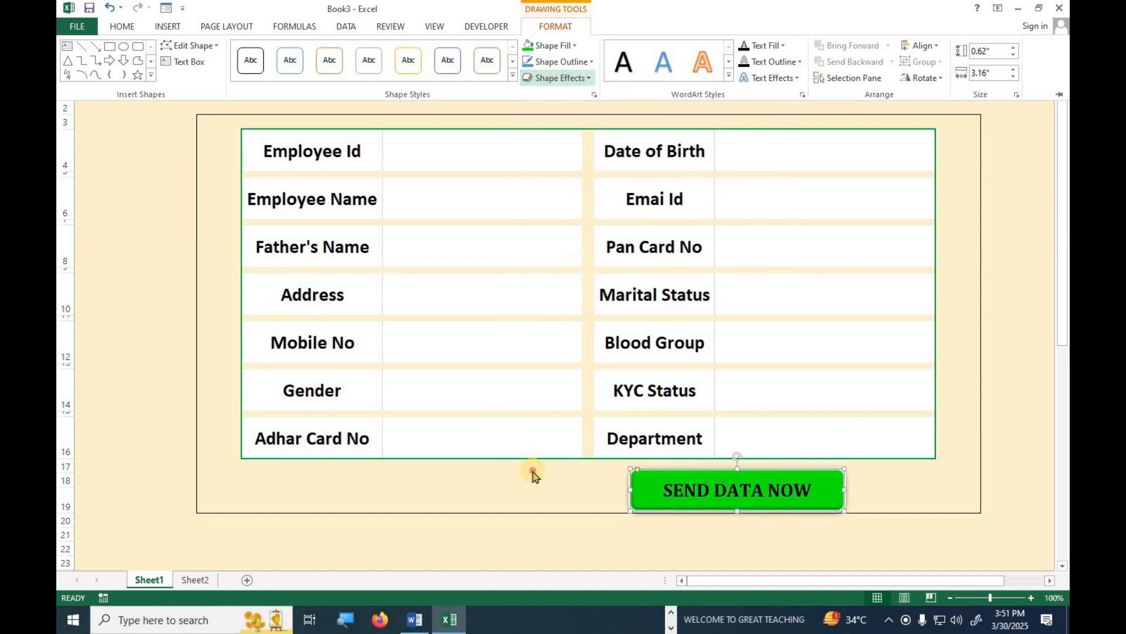
pyautogui.click(533, 476)
# Duplicate the button to the left and relabel the copy CLEAR DATA NOW.
pyautogui.moveTo(647, 495); pyautogui.dragTo(408, 491)
pyautogui.doubleClick(409, 489)
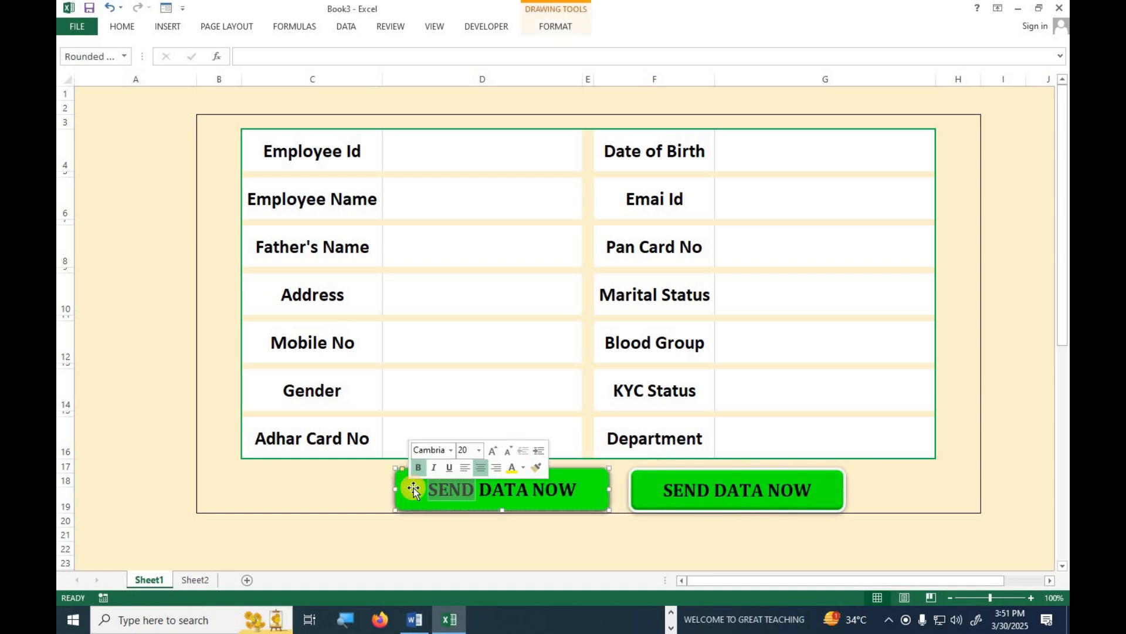
pyautogui.write('CLA')
pyautogui.press('BackSpace')
pyautogui.write('EAR')
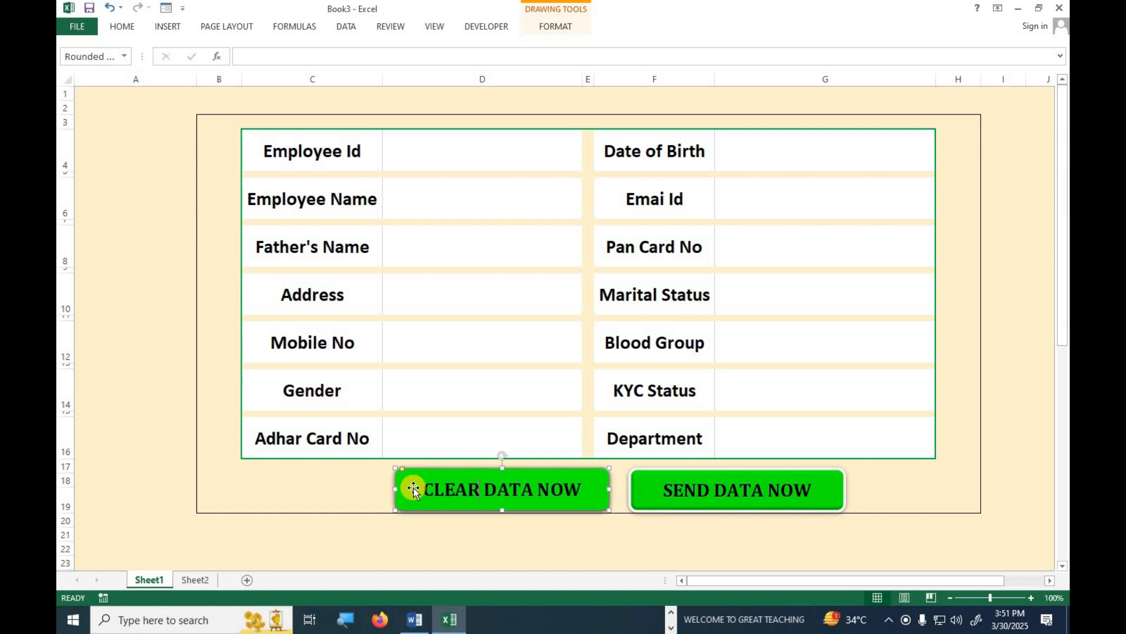
pyautogui.click(437, 514)
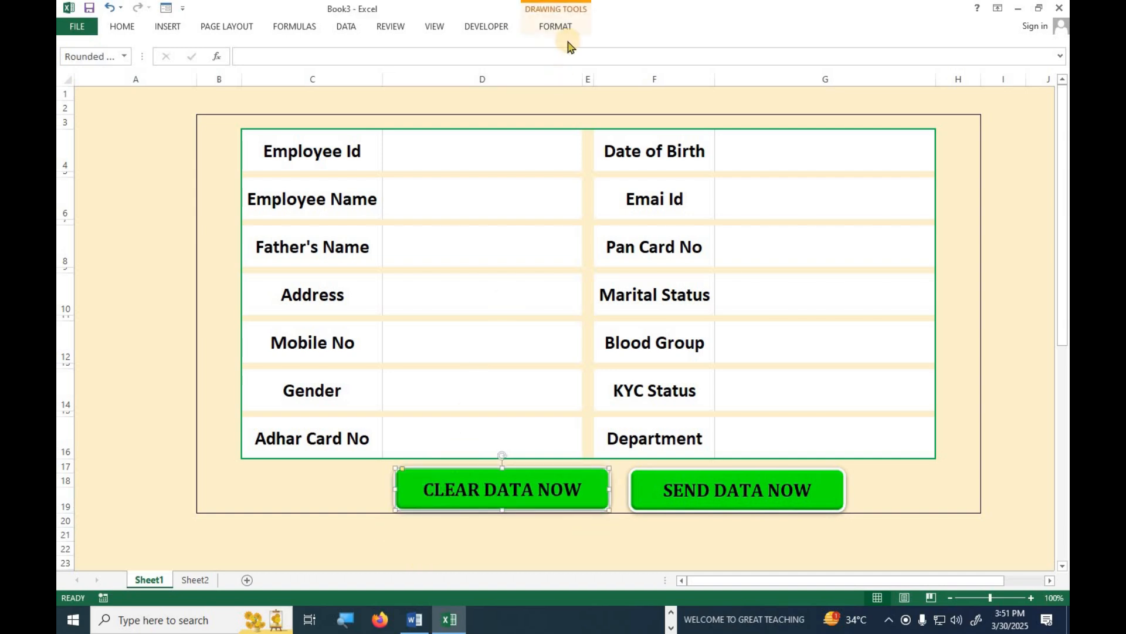
# Give the CLEAR DATA NOW button a red fill and white text.
pyautogui.click(564, 28)
pyautogui.click(573, 45)
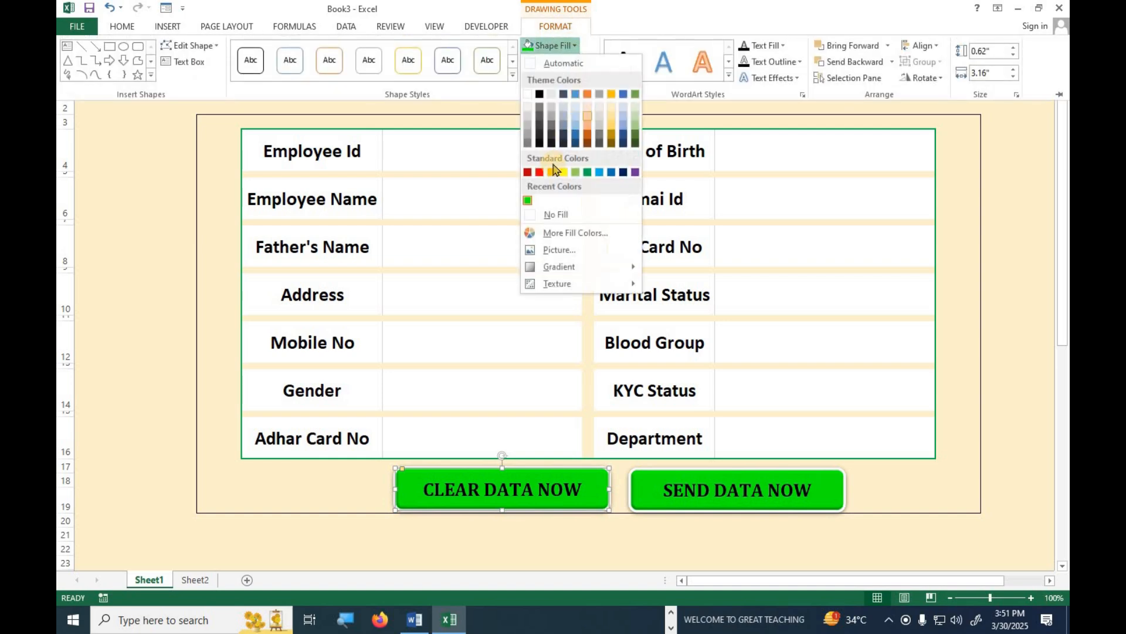
pyautogui.click(540, 172)
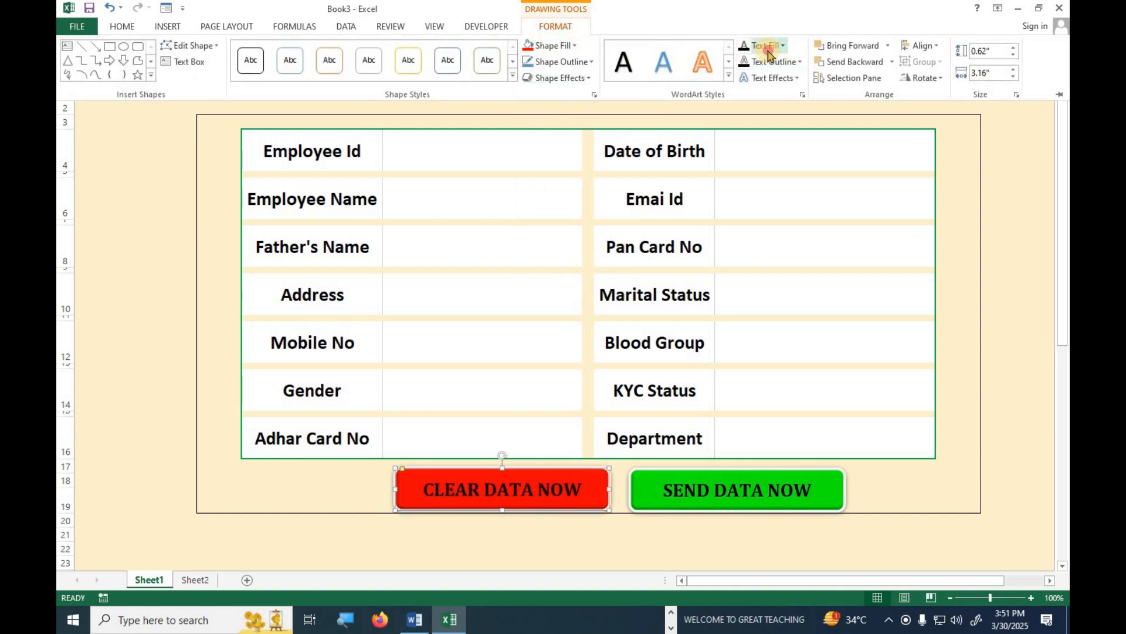
pyautogui.click(782, 45)
pyautogui.click(745, 94)
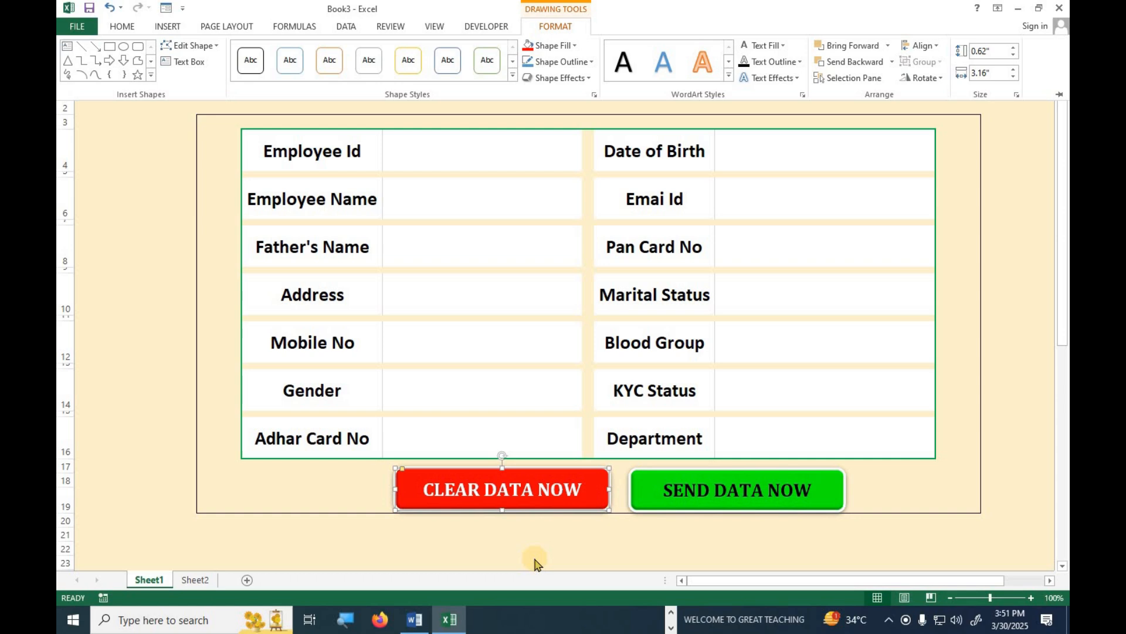
pyautogui.click(551, 533)
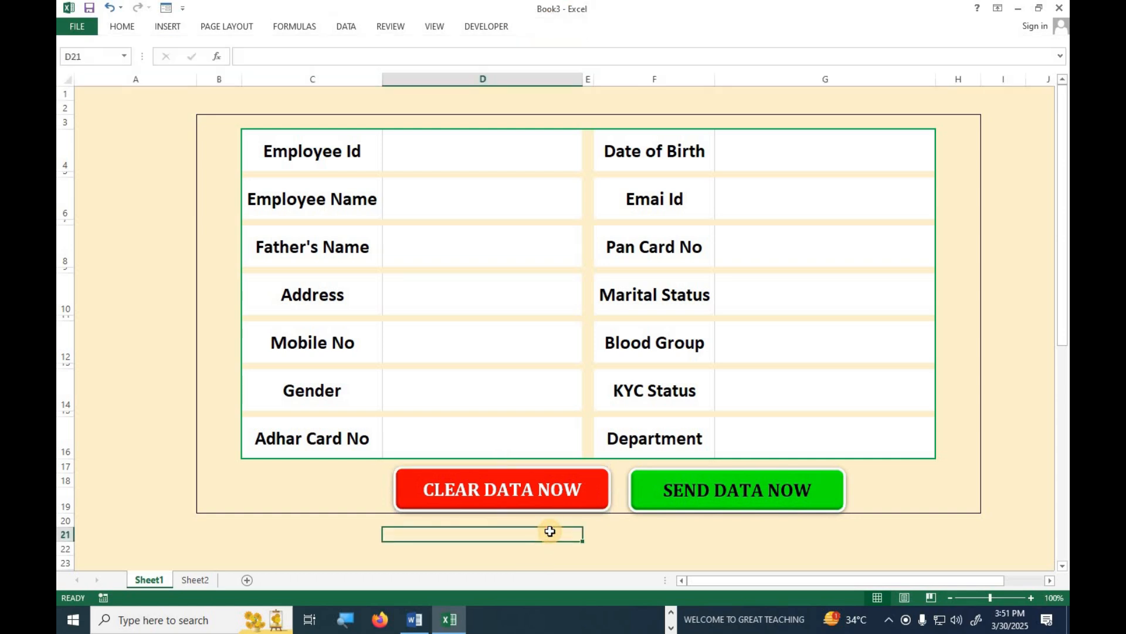